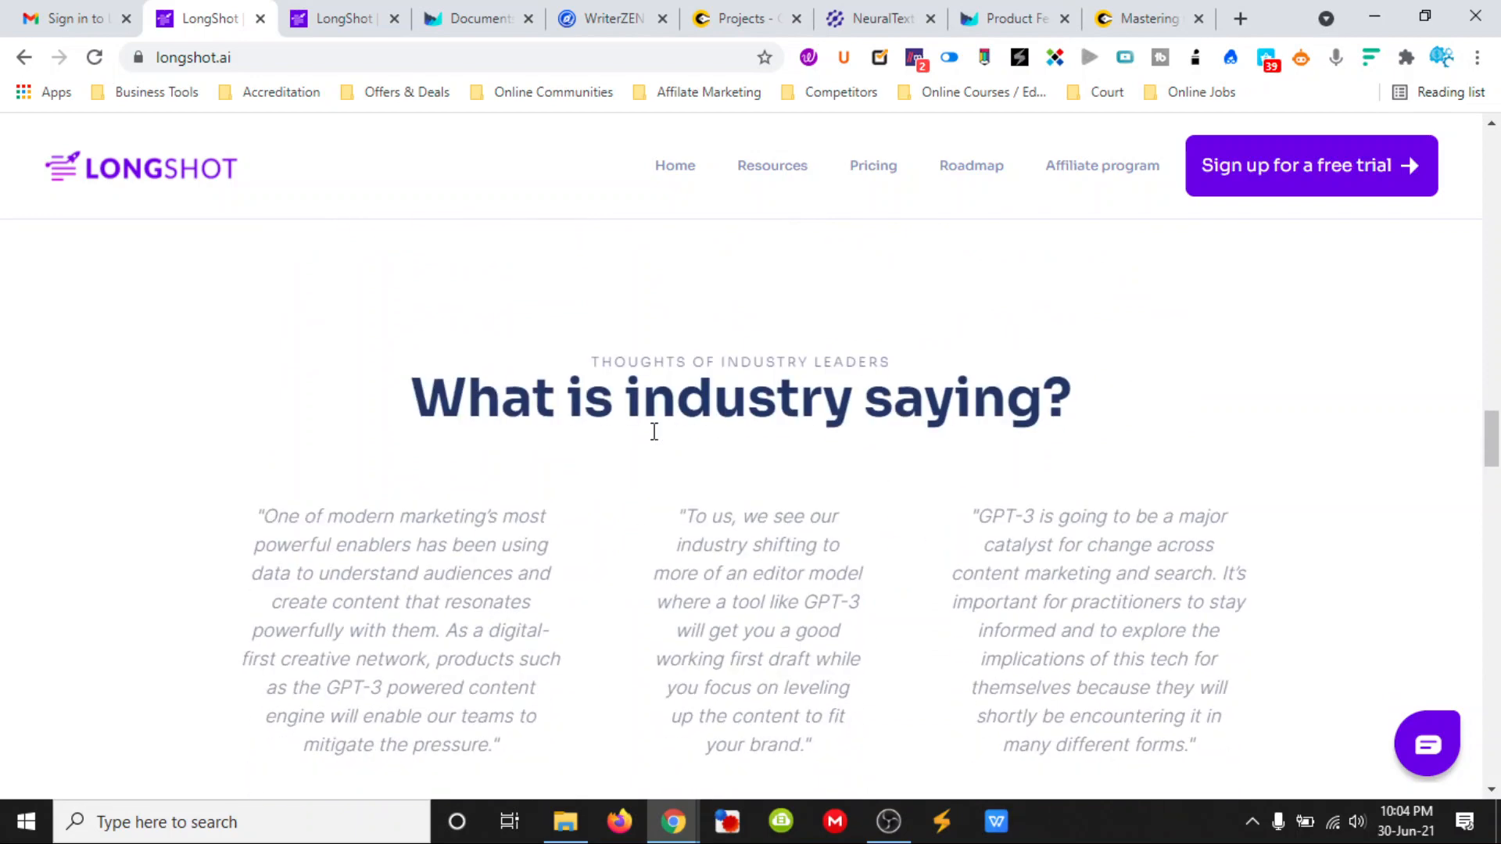
pyautogui.scroll(-12, 659, 469)
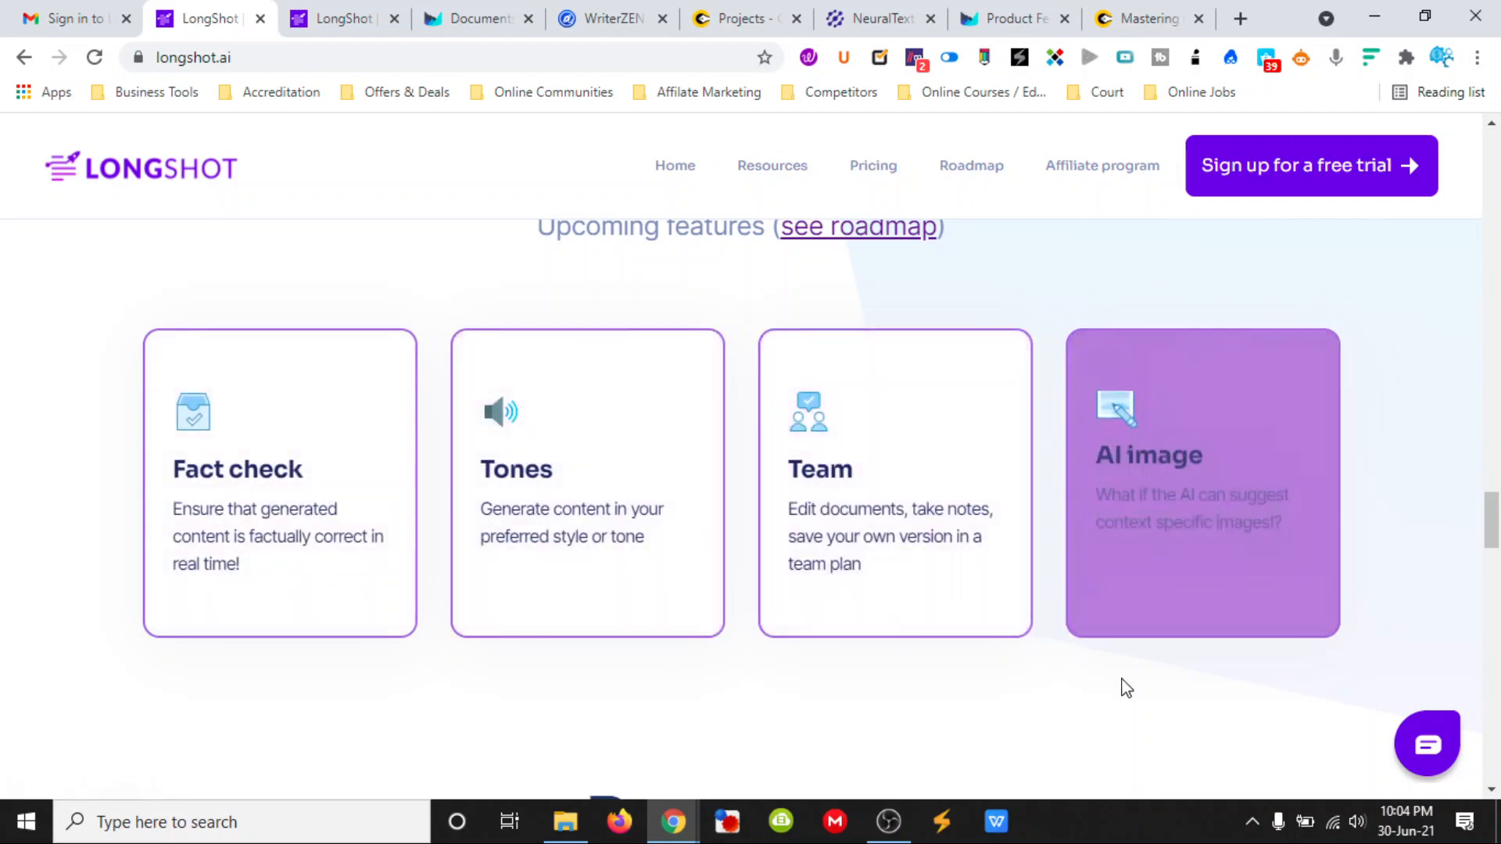
# - Look over the LongShot homepage and examine the Starter, Pro and Enterprise plans on its pricing page
pyautogui.scroll(15, 1126, 688)
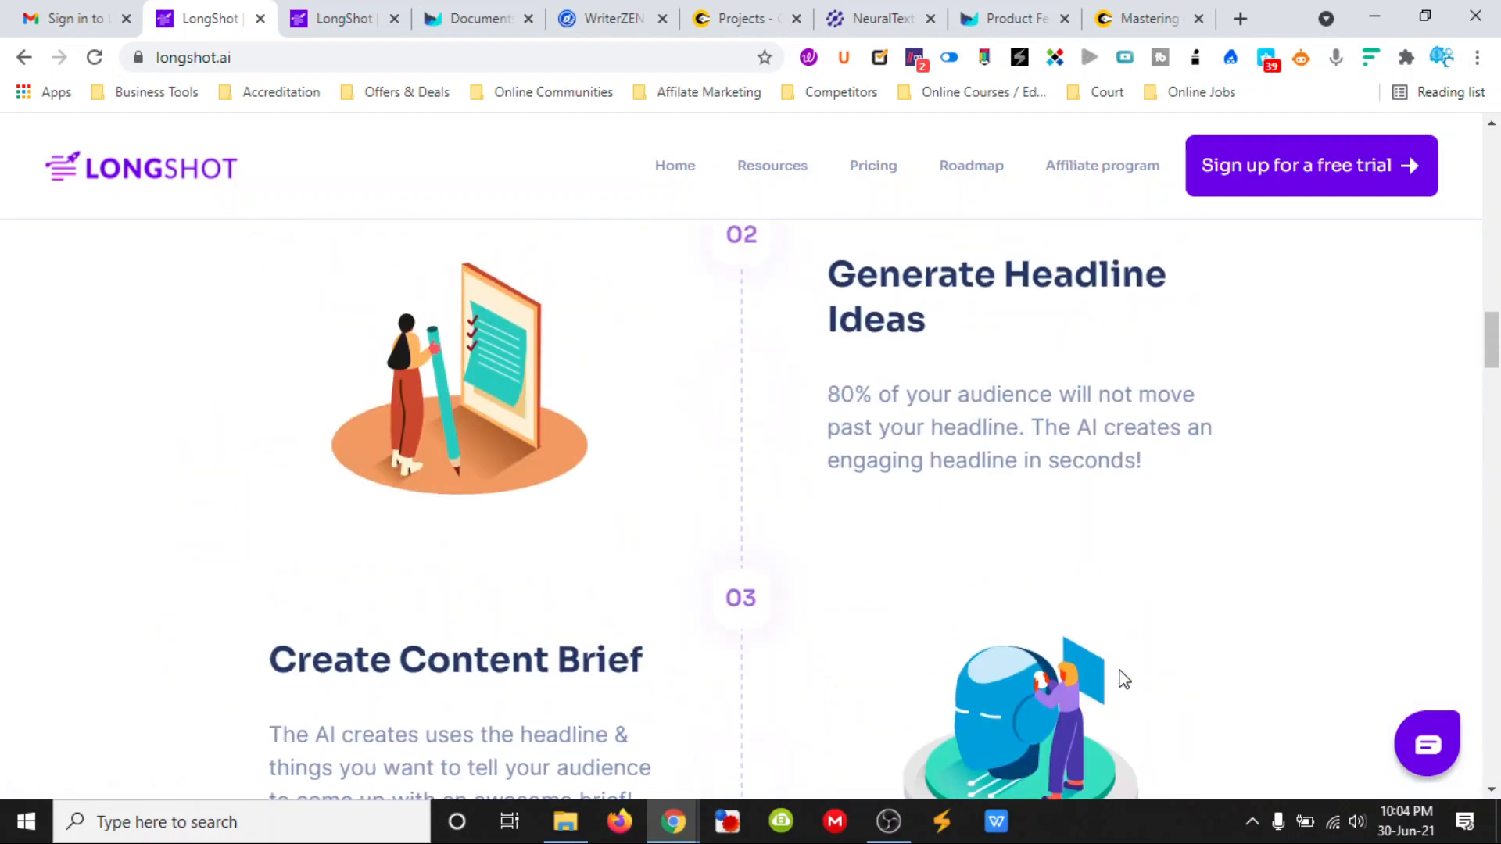
pyautogui.click(869, 174)
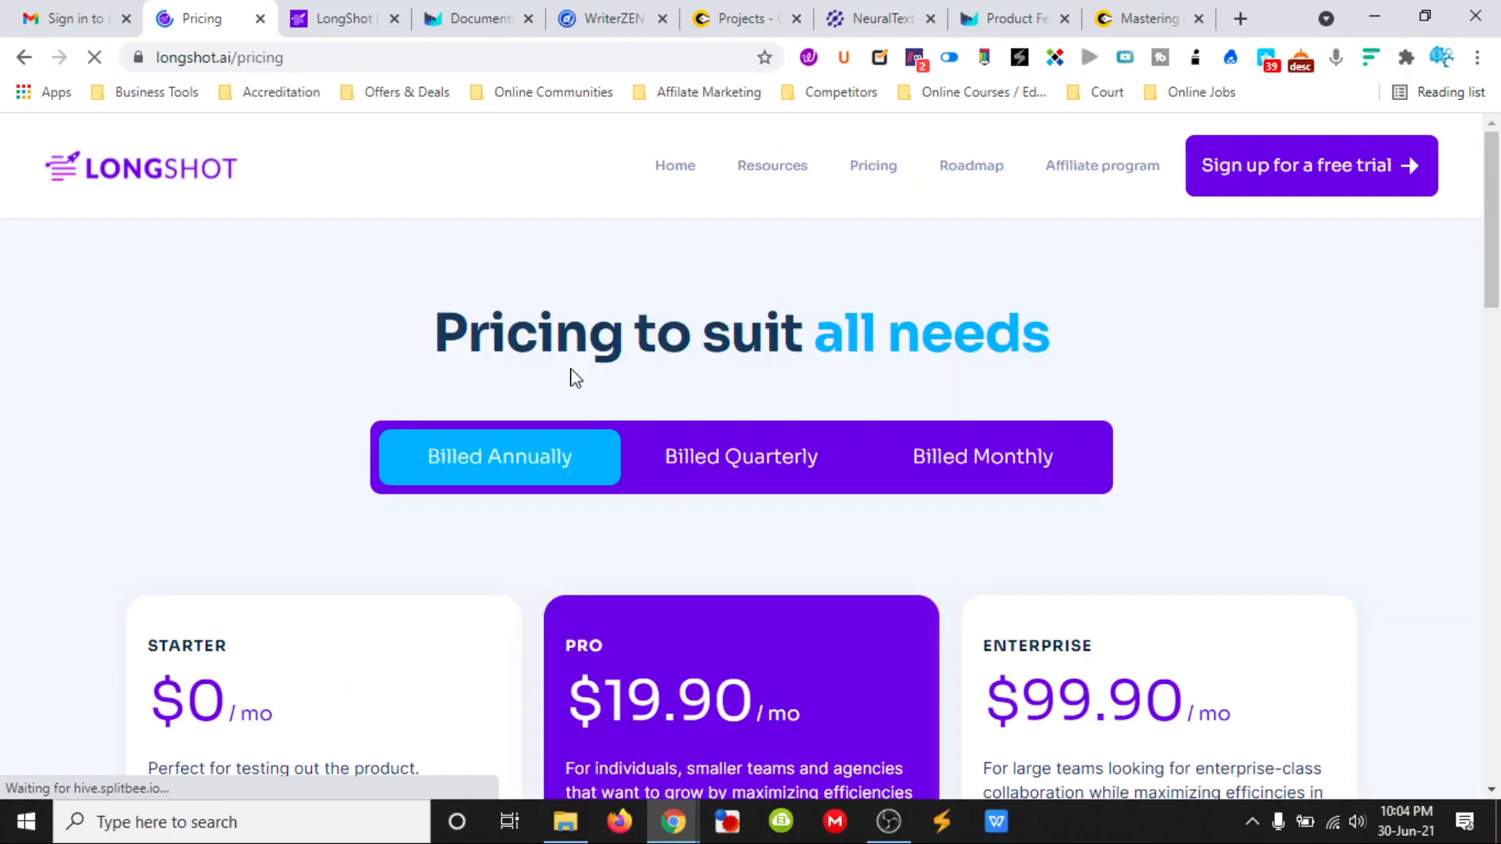
pyautogui.scroll(-3, 302, 486)
pyautogui.scroll(-1, 391, 547)
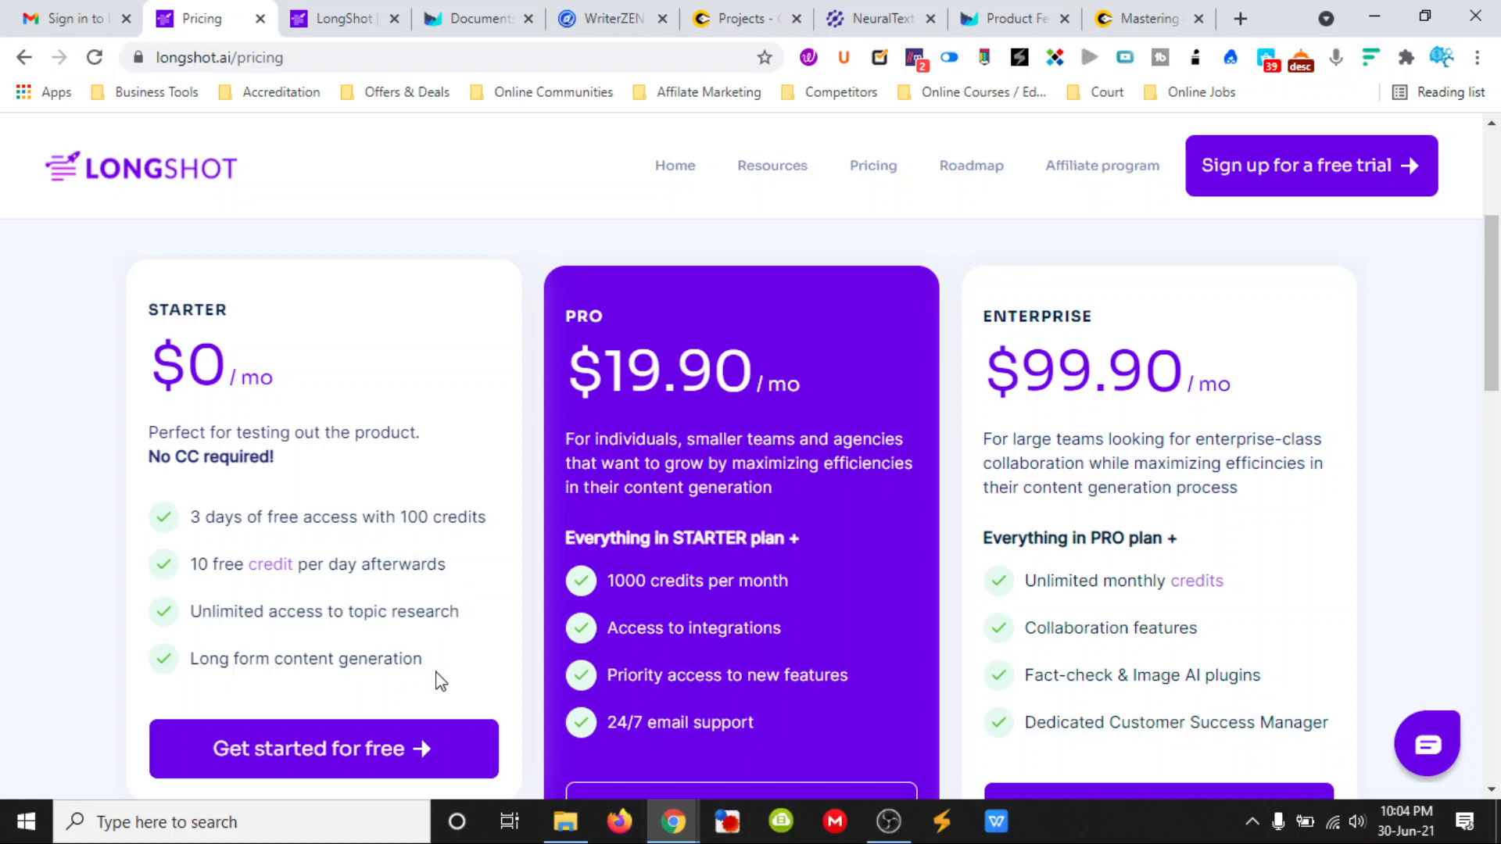
pyautogui.scroll(-1, 536, 364)
pyautogui.scroll(1, 547, 359)
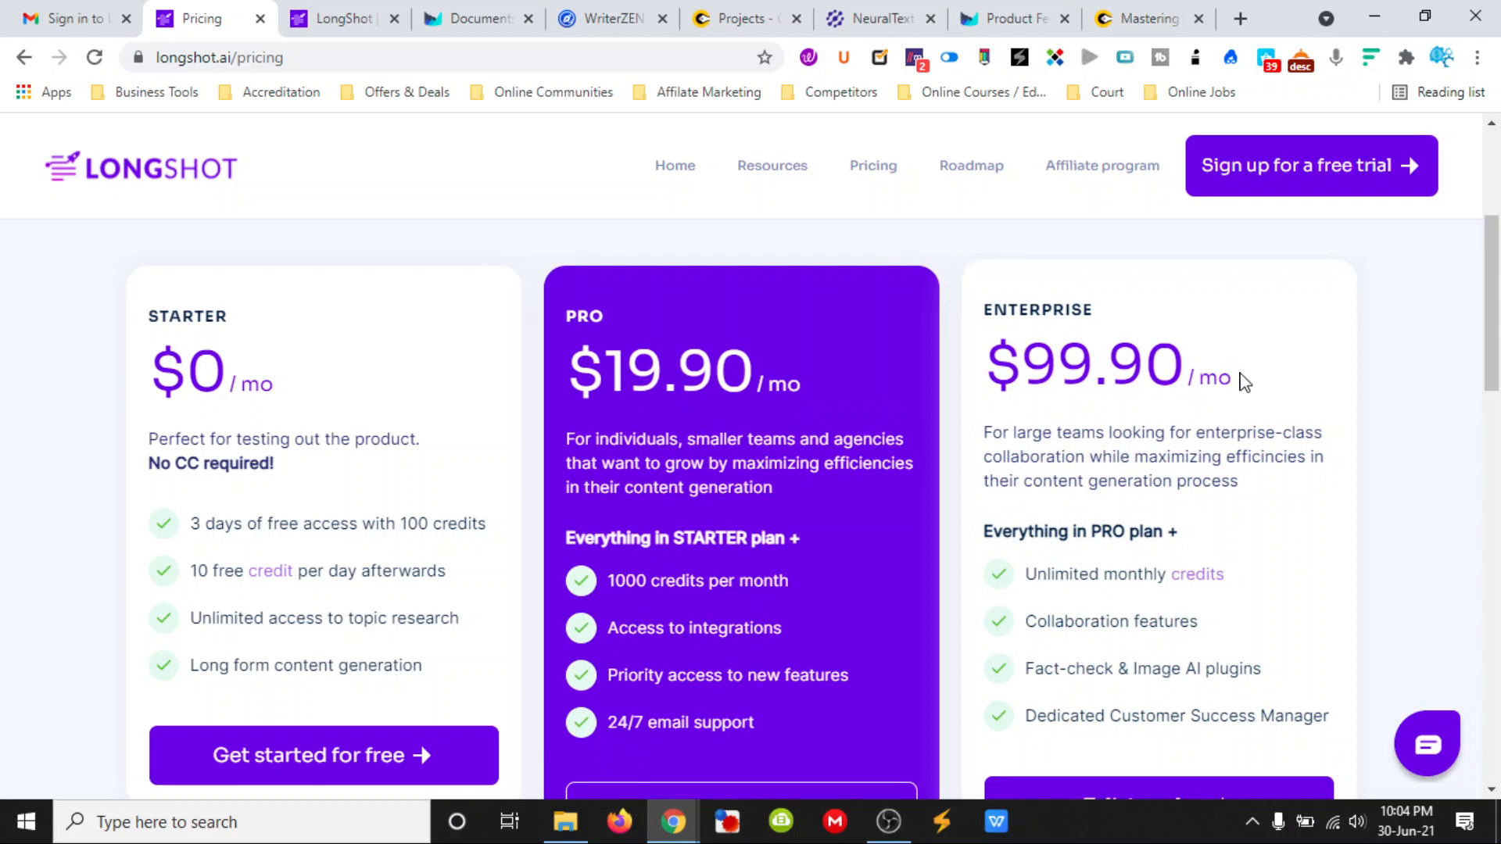
pyautogui.scroll(-1, 1244, 381)
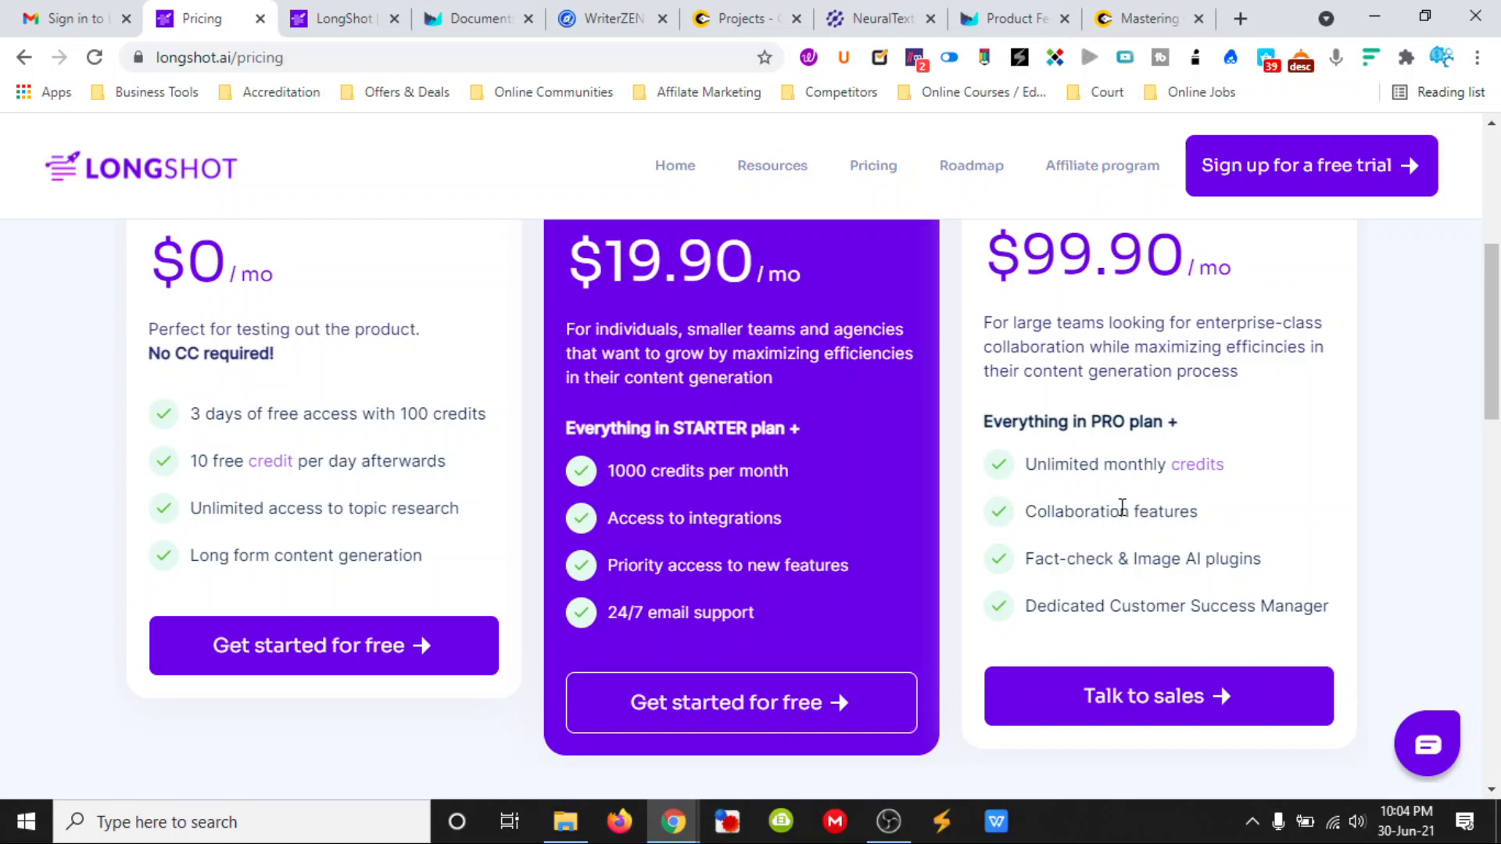
pyautogui.scroll(2, 1169, 474)
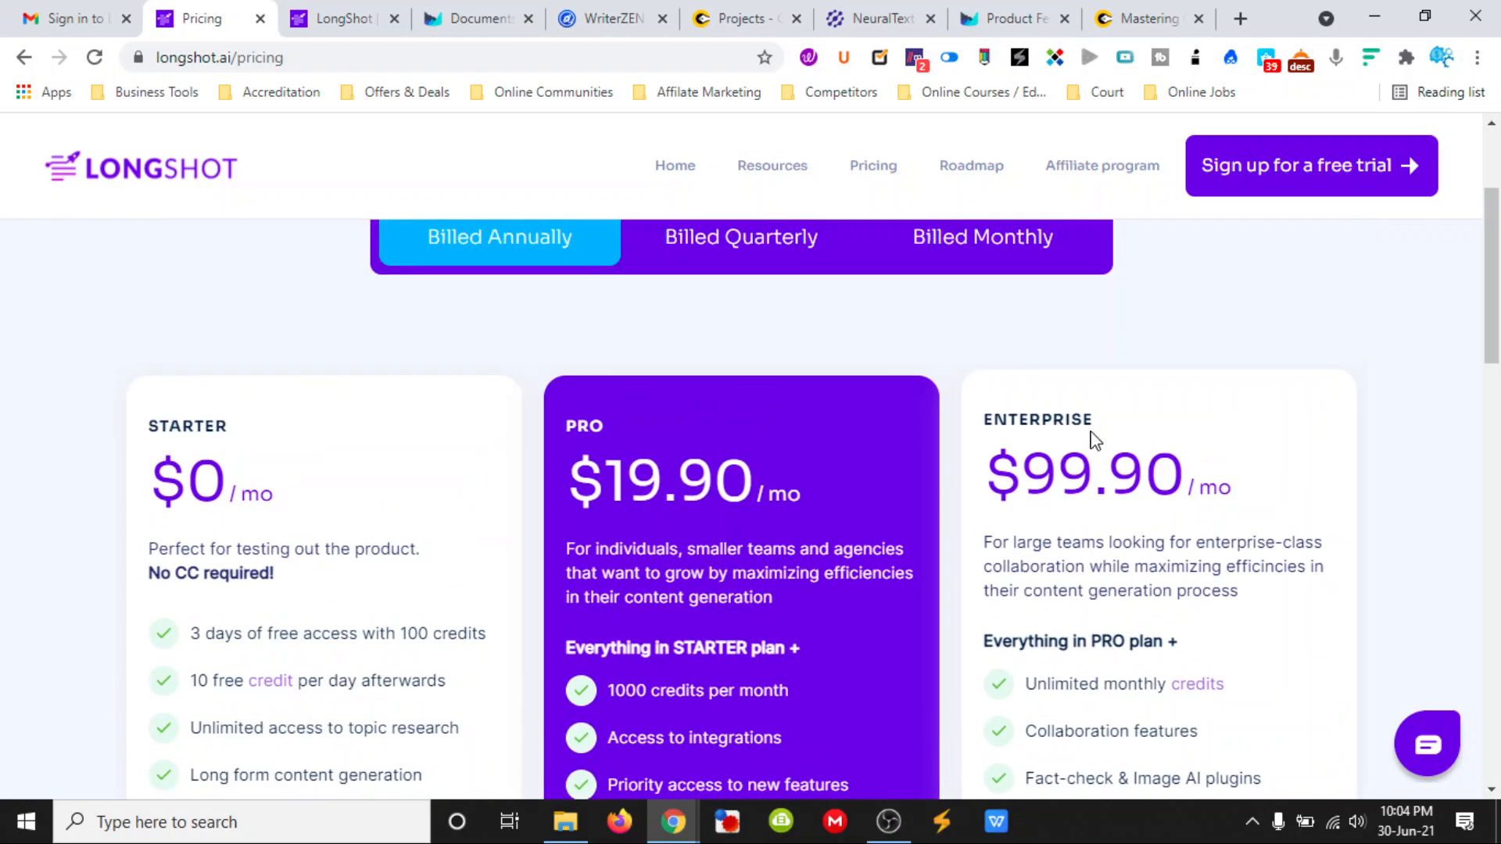
pyautogui.scroll(2, 1091, 438)
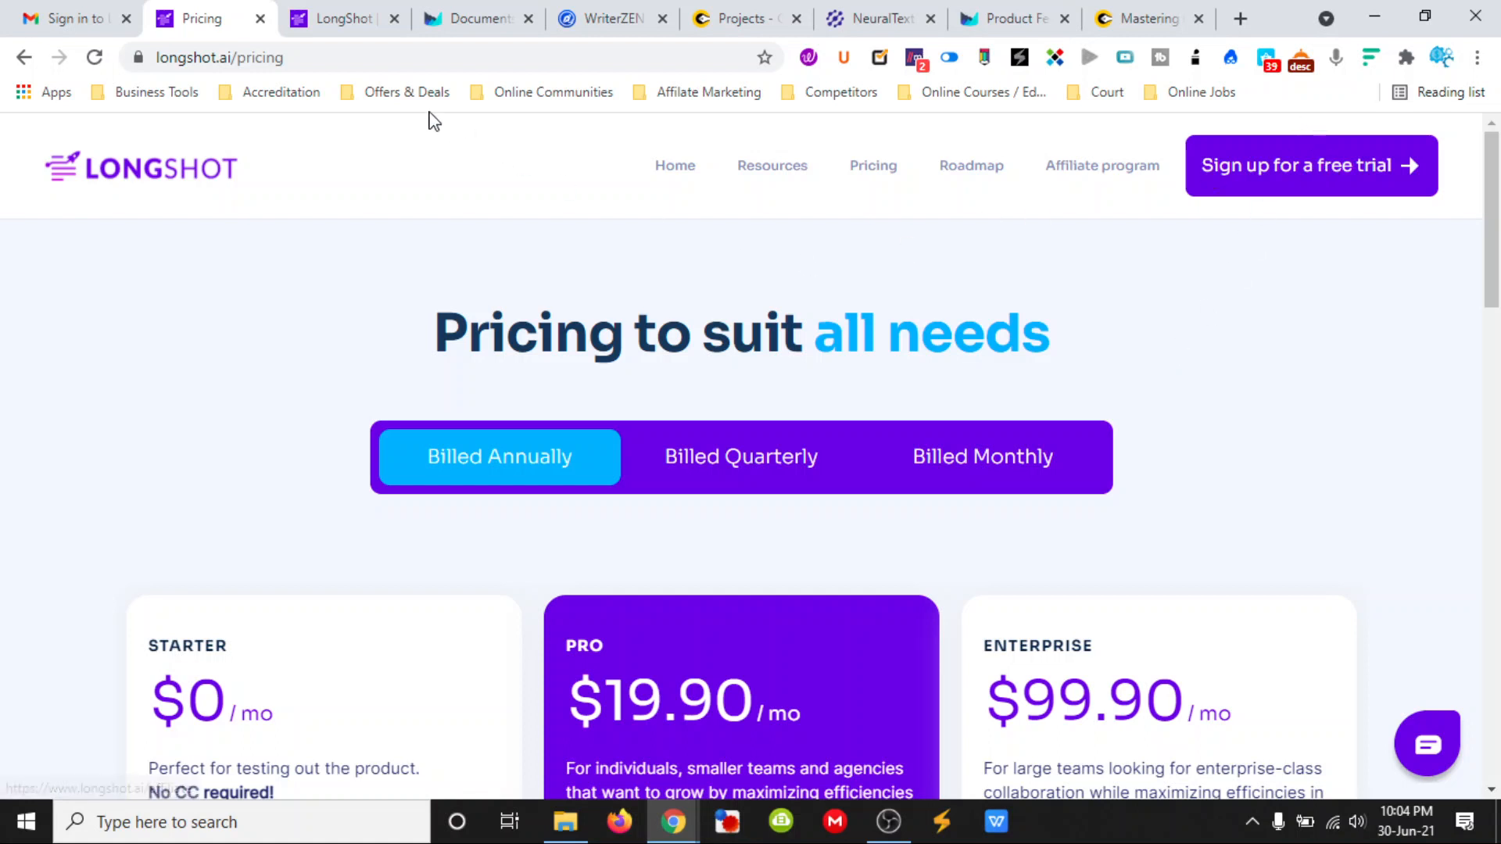
# - Check the LongShot sign-in email, switch to the LongShot app and complete its welcome tour from Research to Blog
pyautogui.click(60, 21)
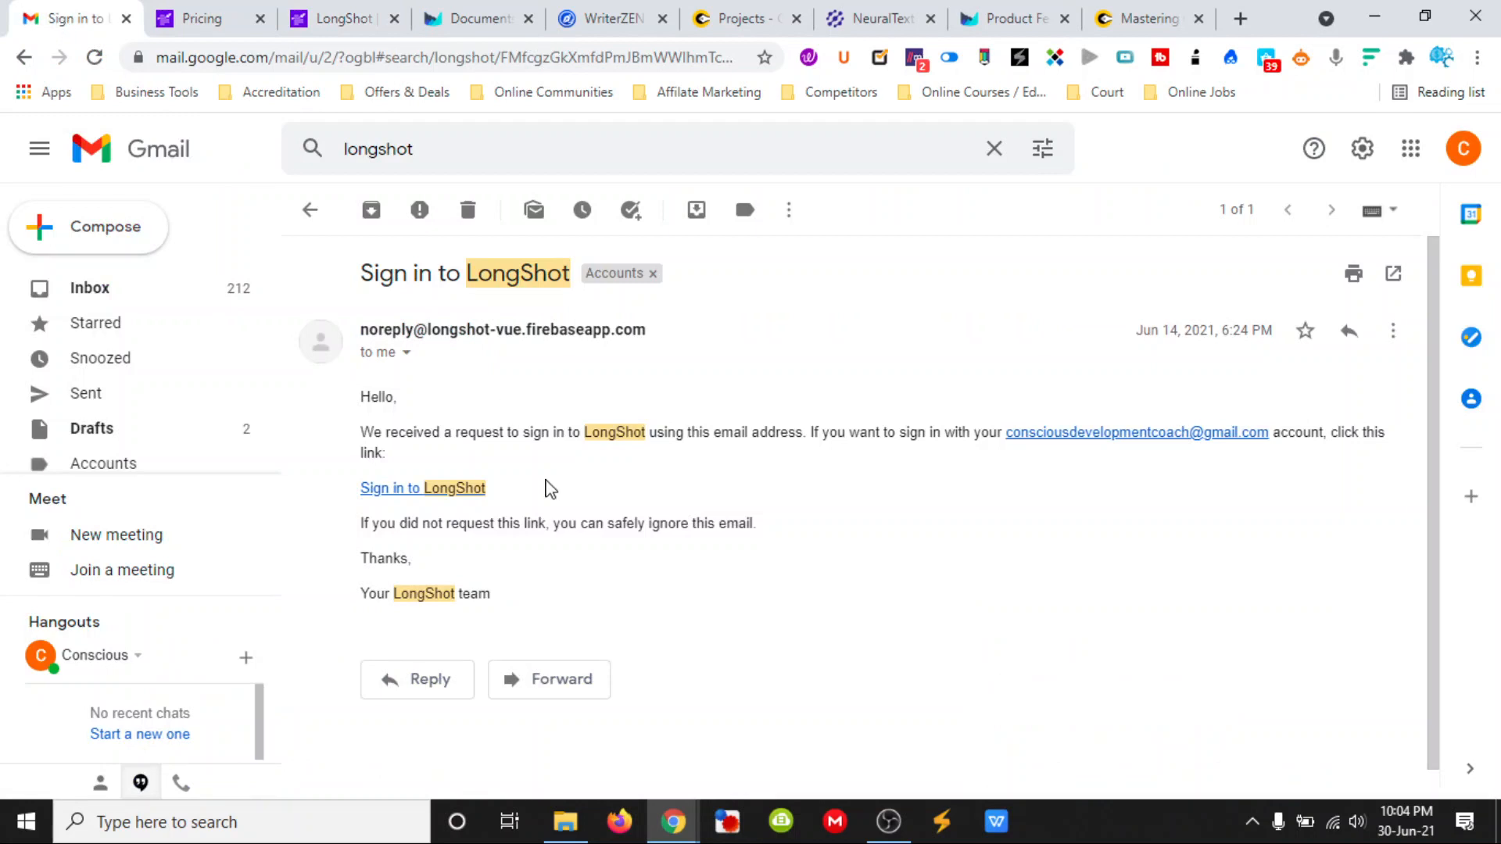
pyautogui.click(354, 23)
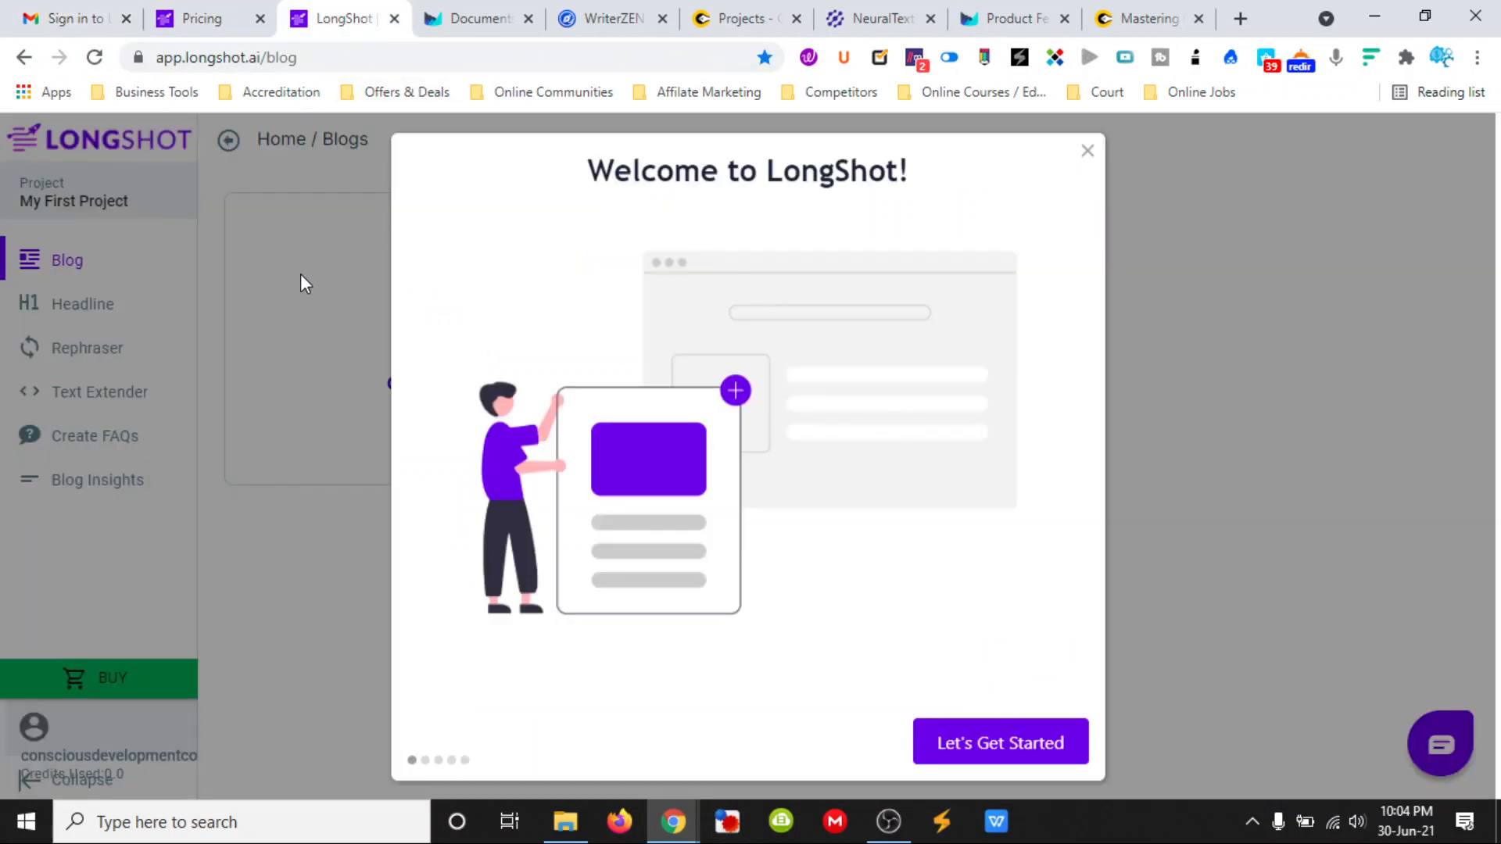
pyautogui.click(984, 744)
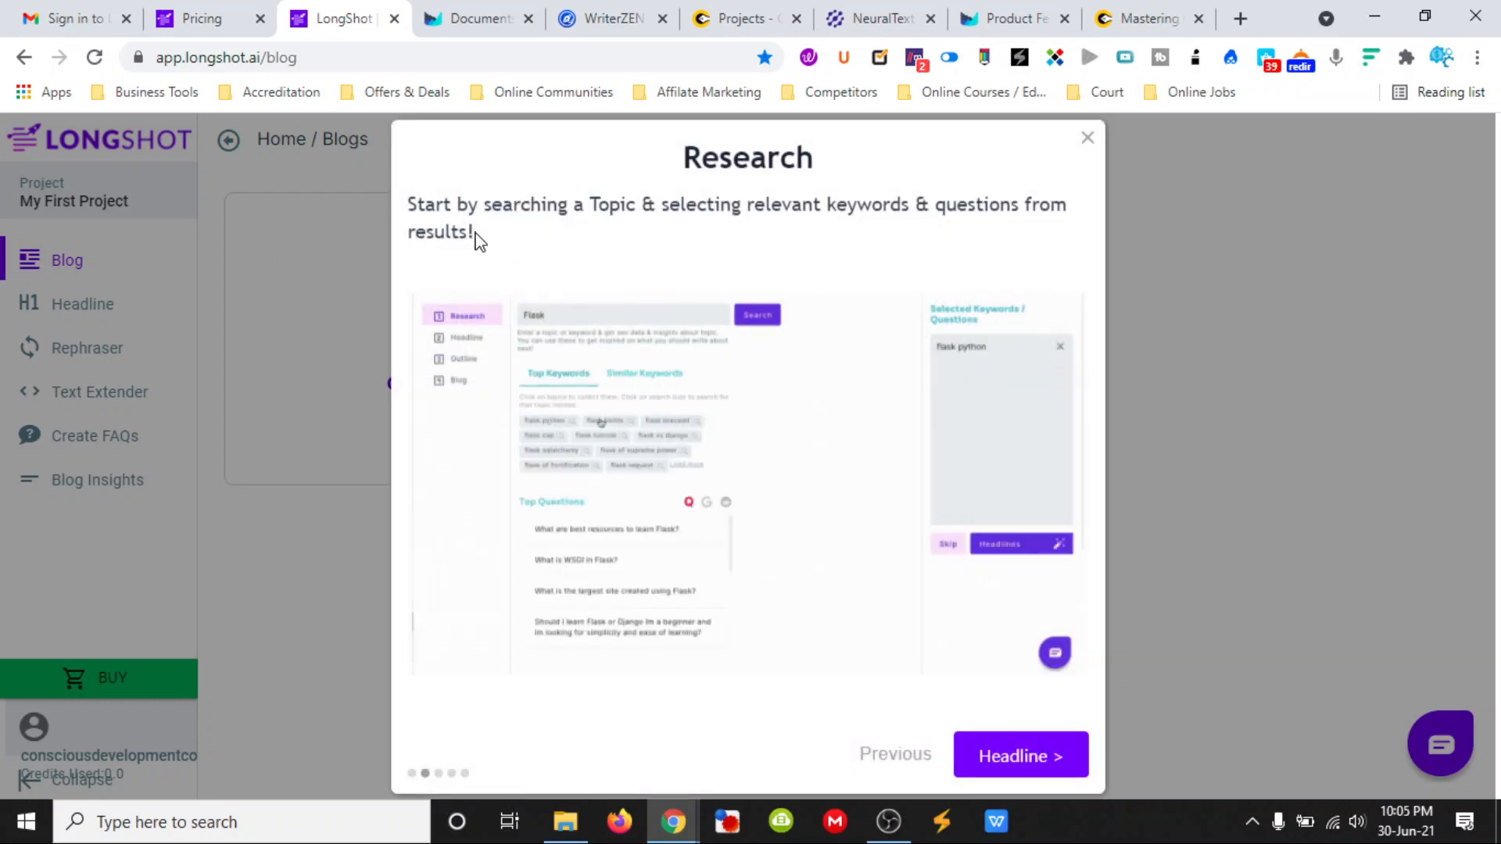
pyautogui.click(1010, 762)
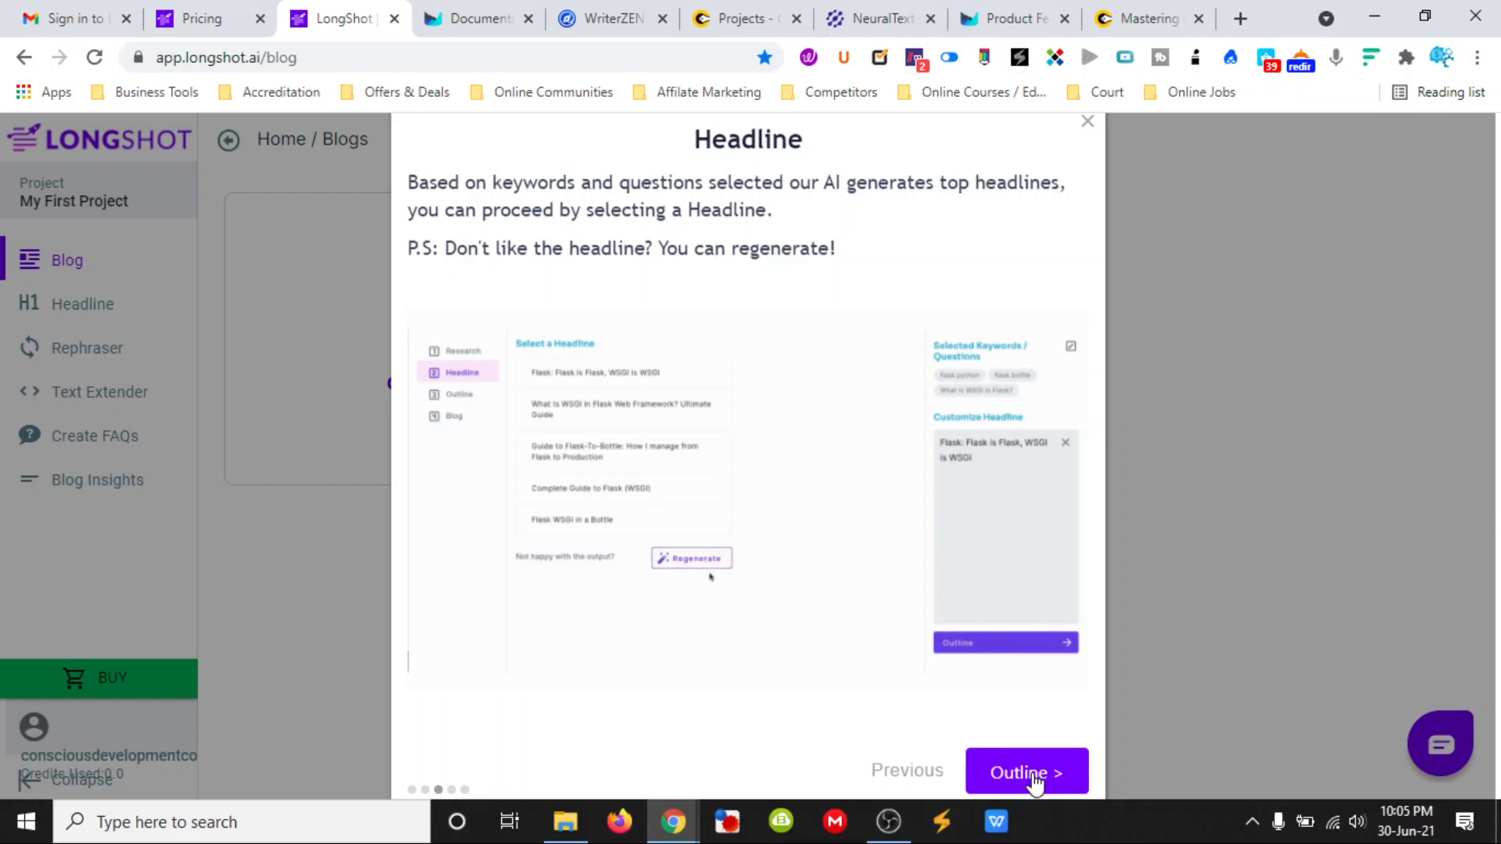
pyautogui.click(1031, 774)
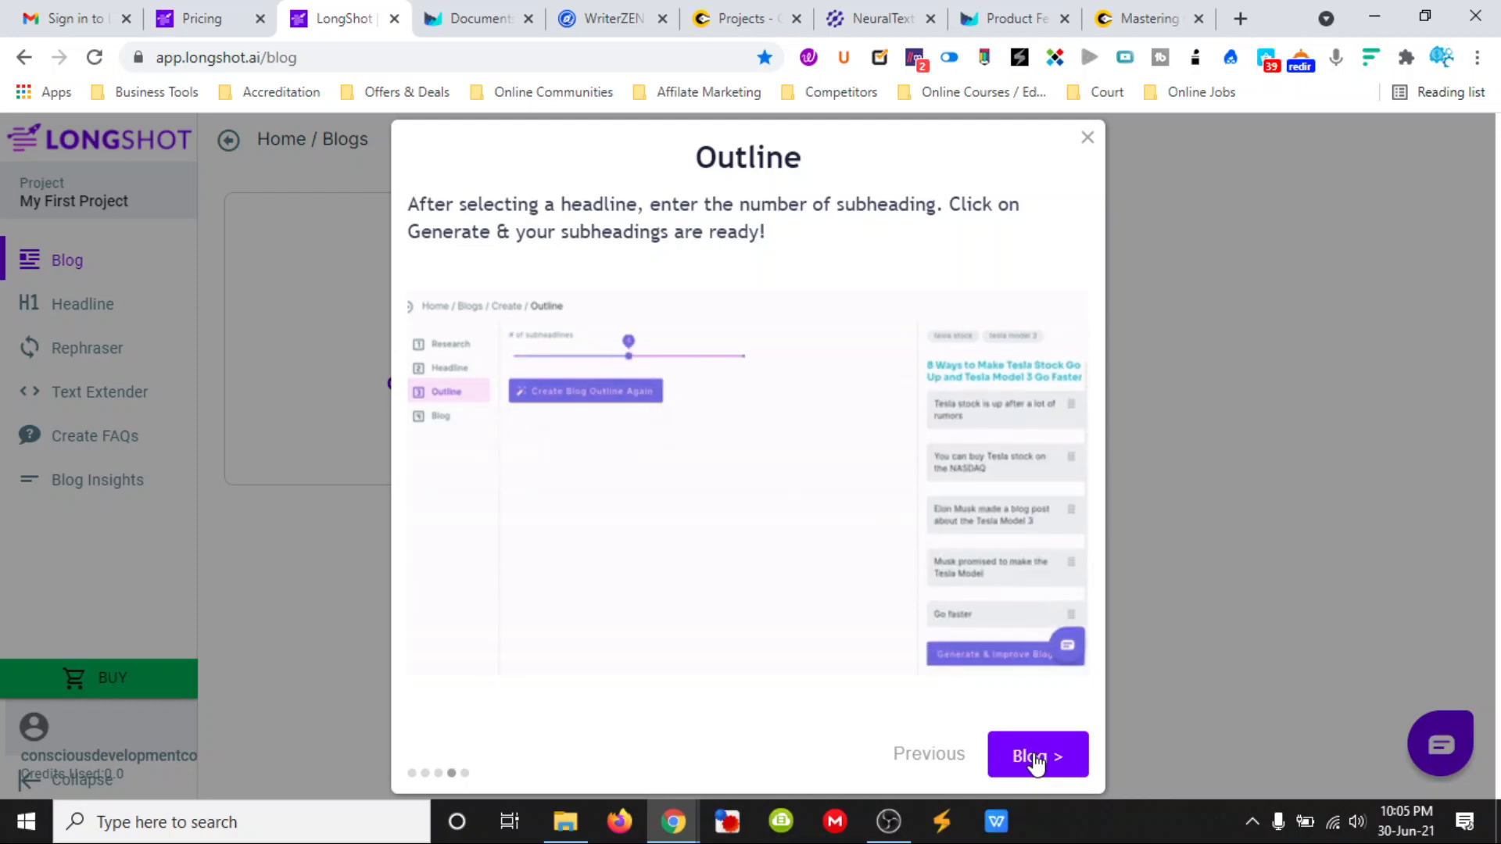
pyautogui.click(1059, 760)
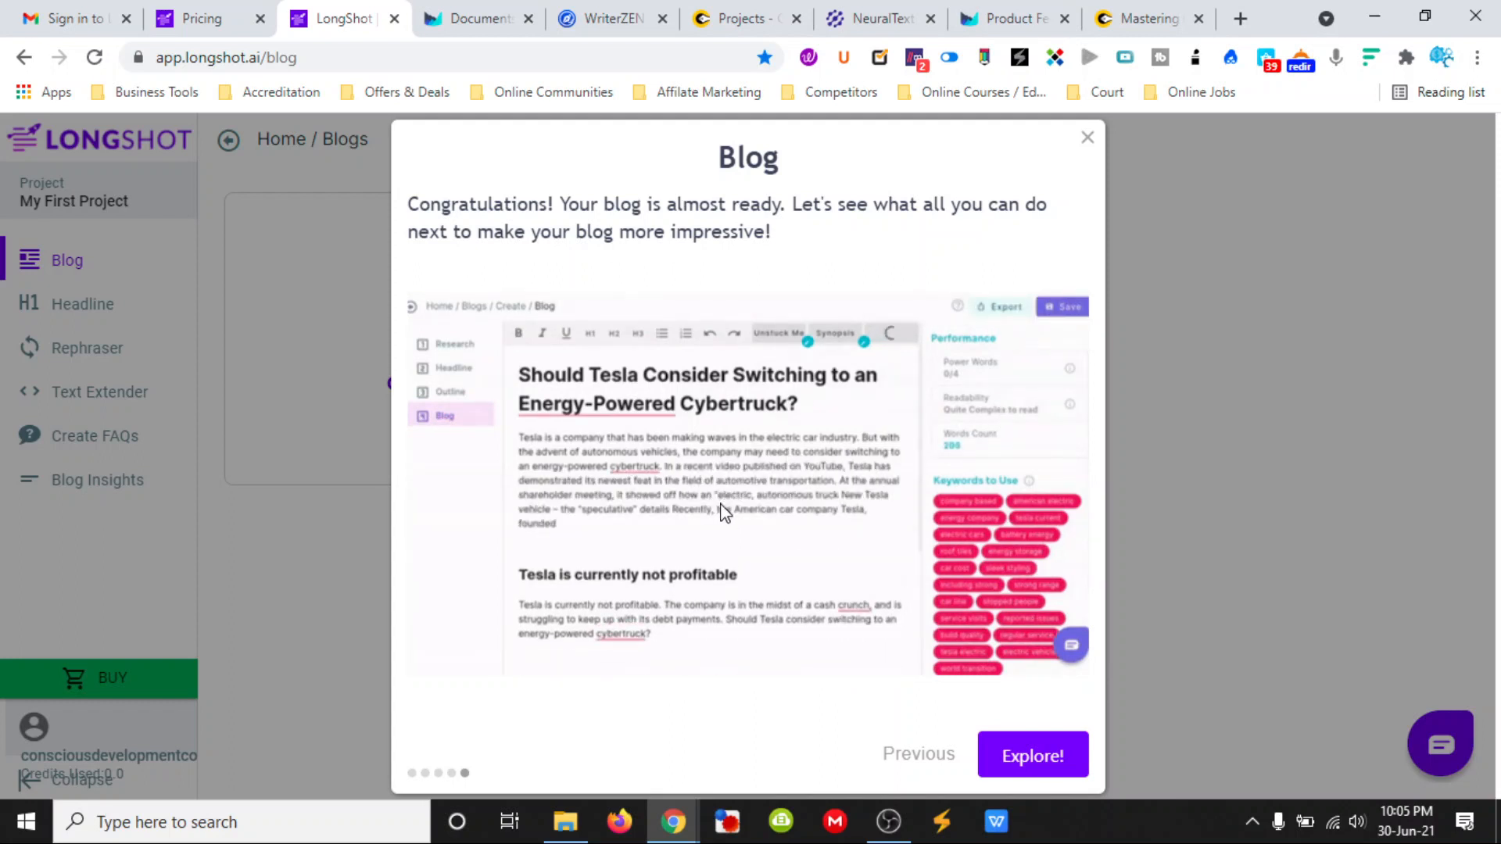
pyautogui.click(1026, 760)
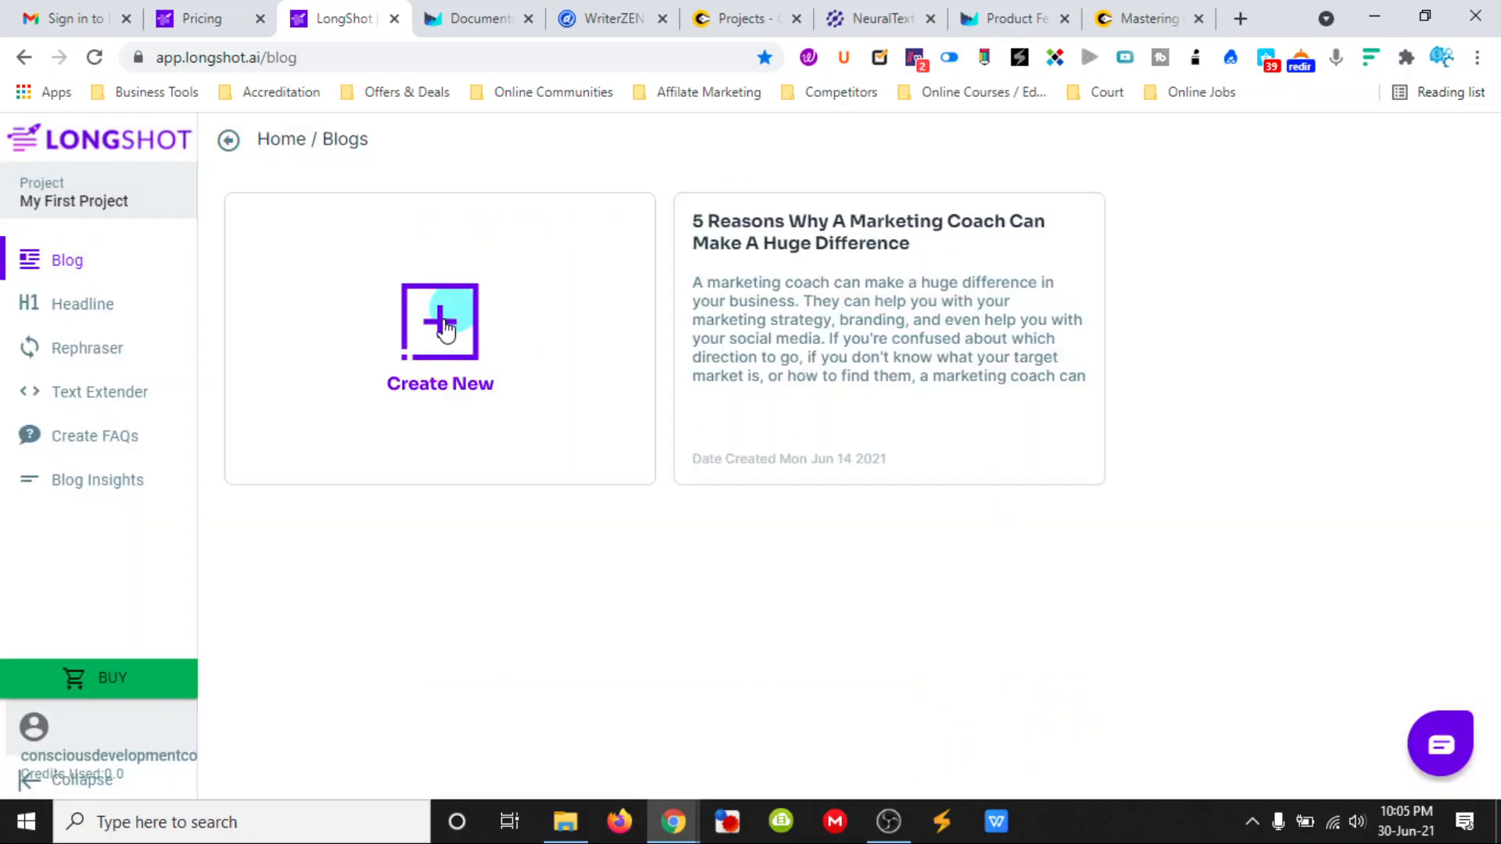
# - Create a new blog and search for the research topic "how to write content for seo"
pyautogui.click(436, 323)
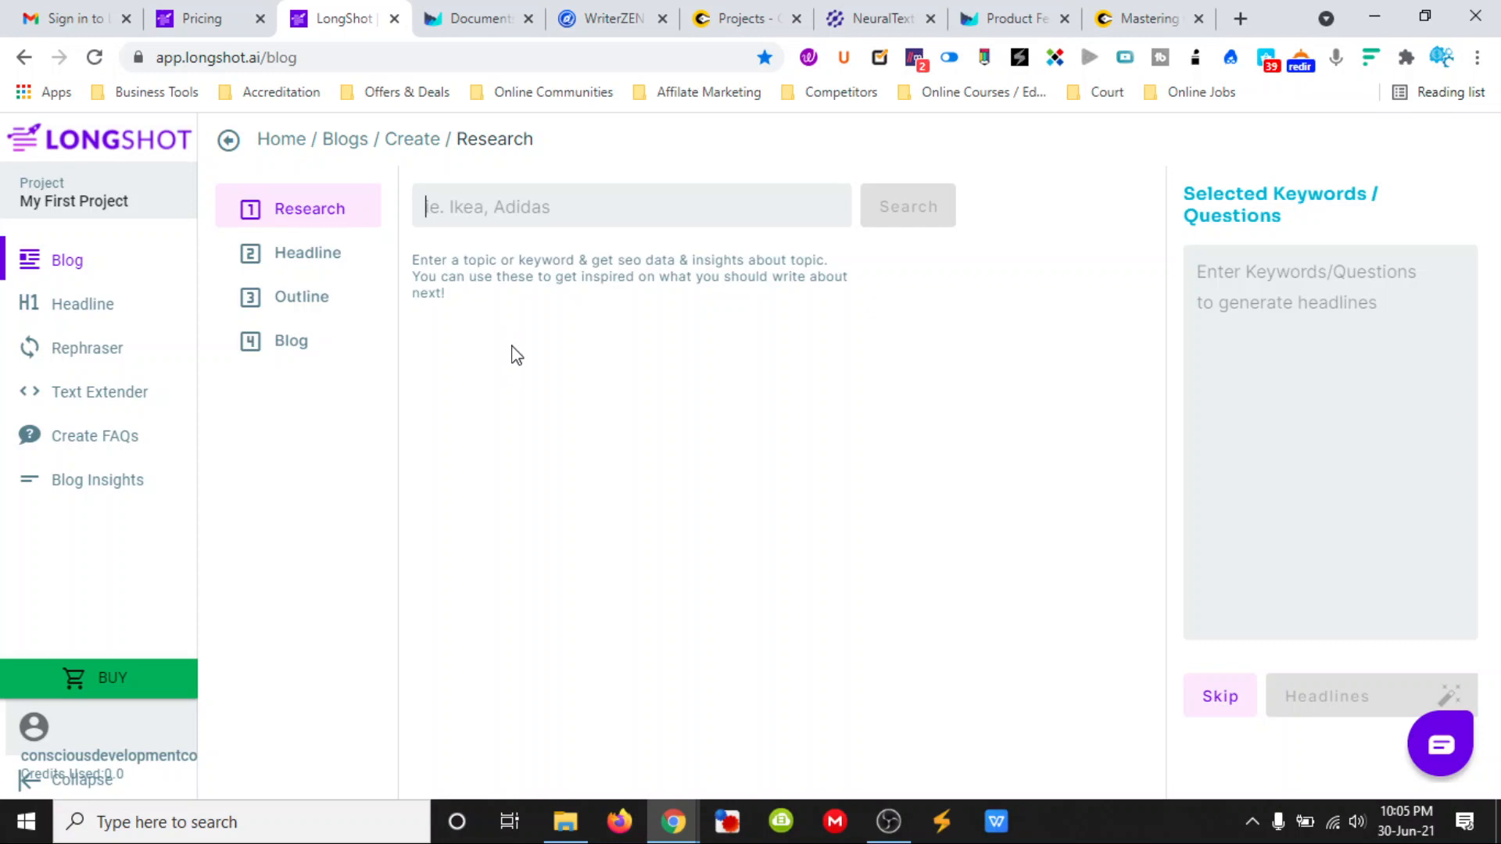
pyautogui.write('seo co')
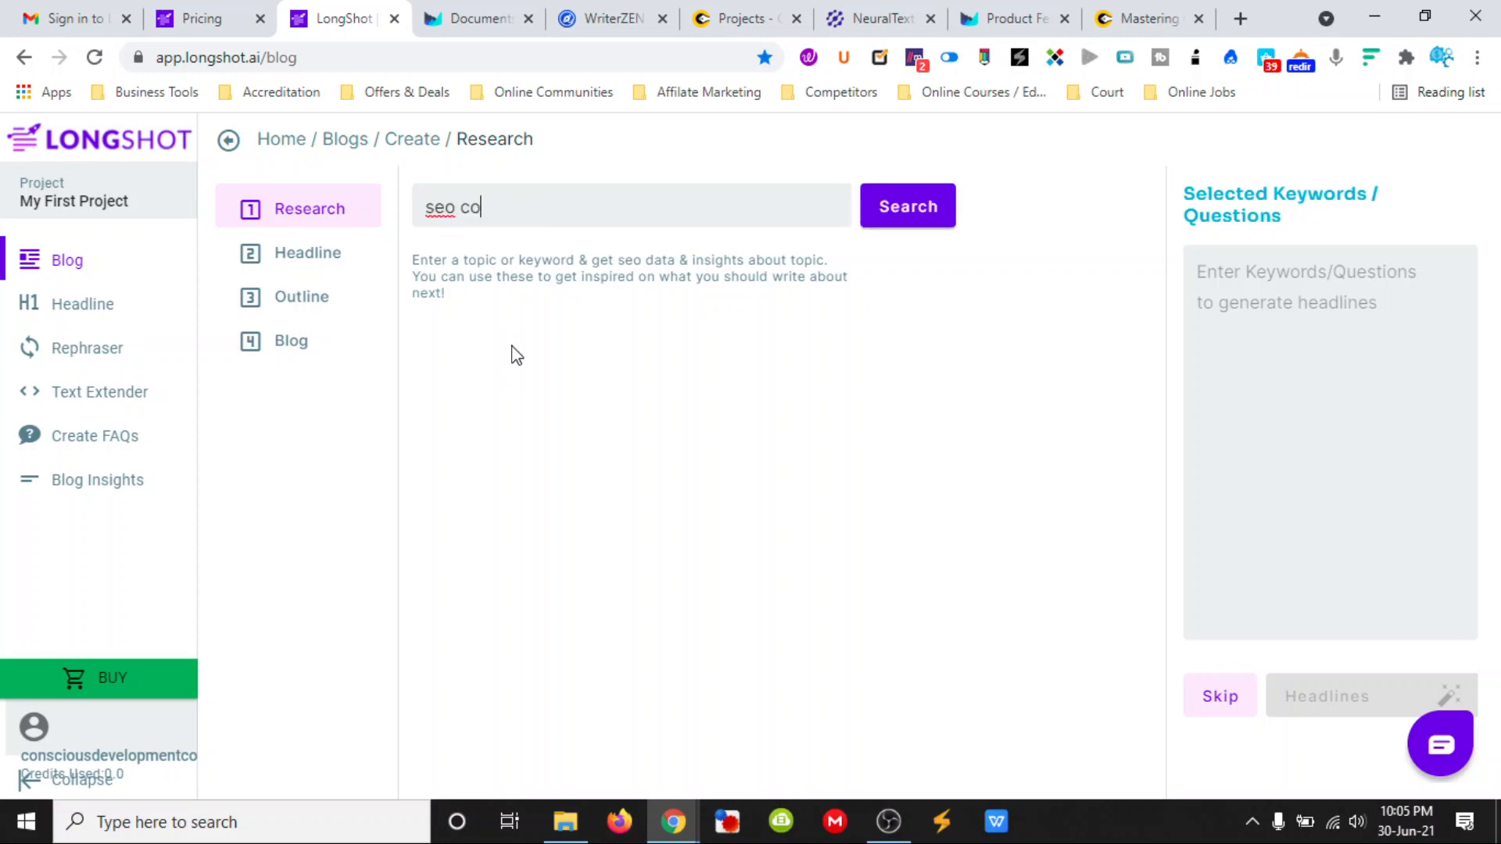
pyautogui.write('ntent creation')
pyautogui.press('Home')
pyautogui.write('how to write ')
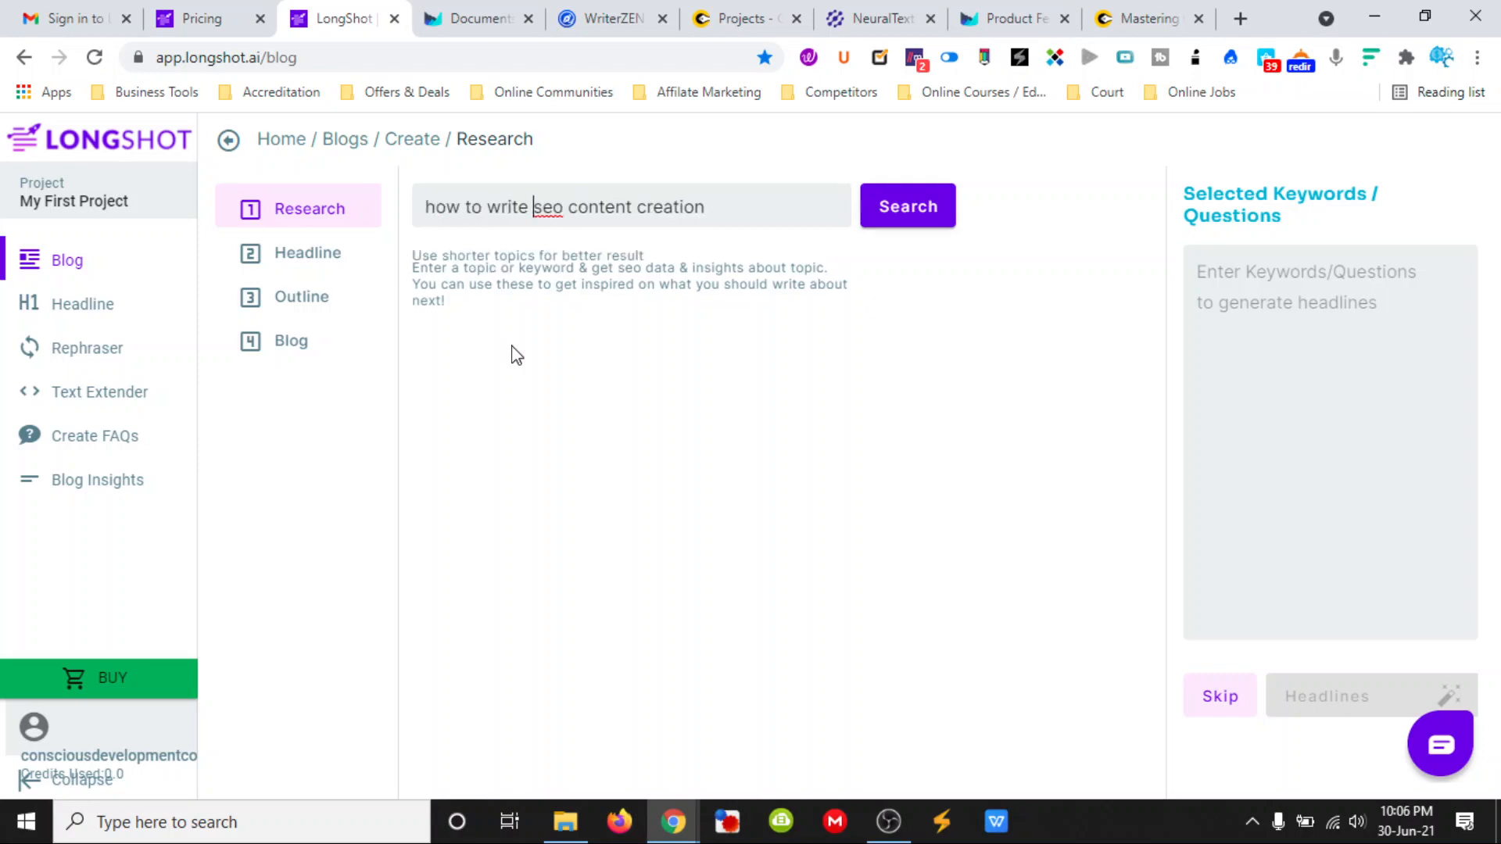
pyautogui.write('content ')
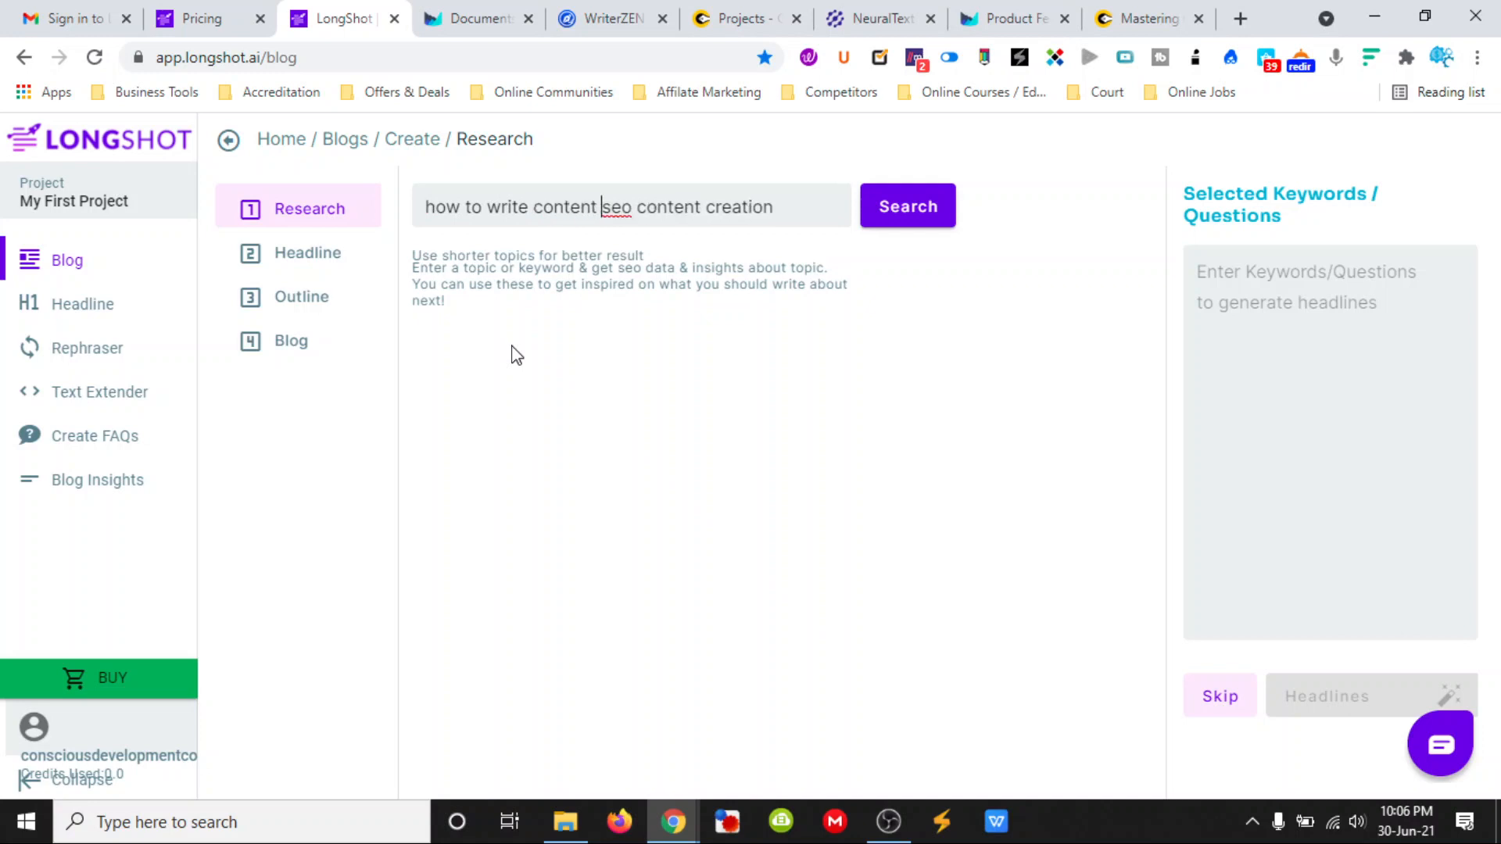
pyautogui.write('for')
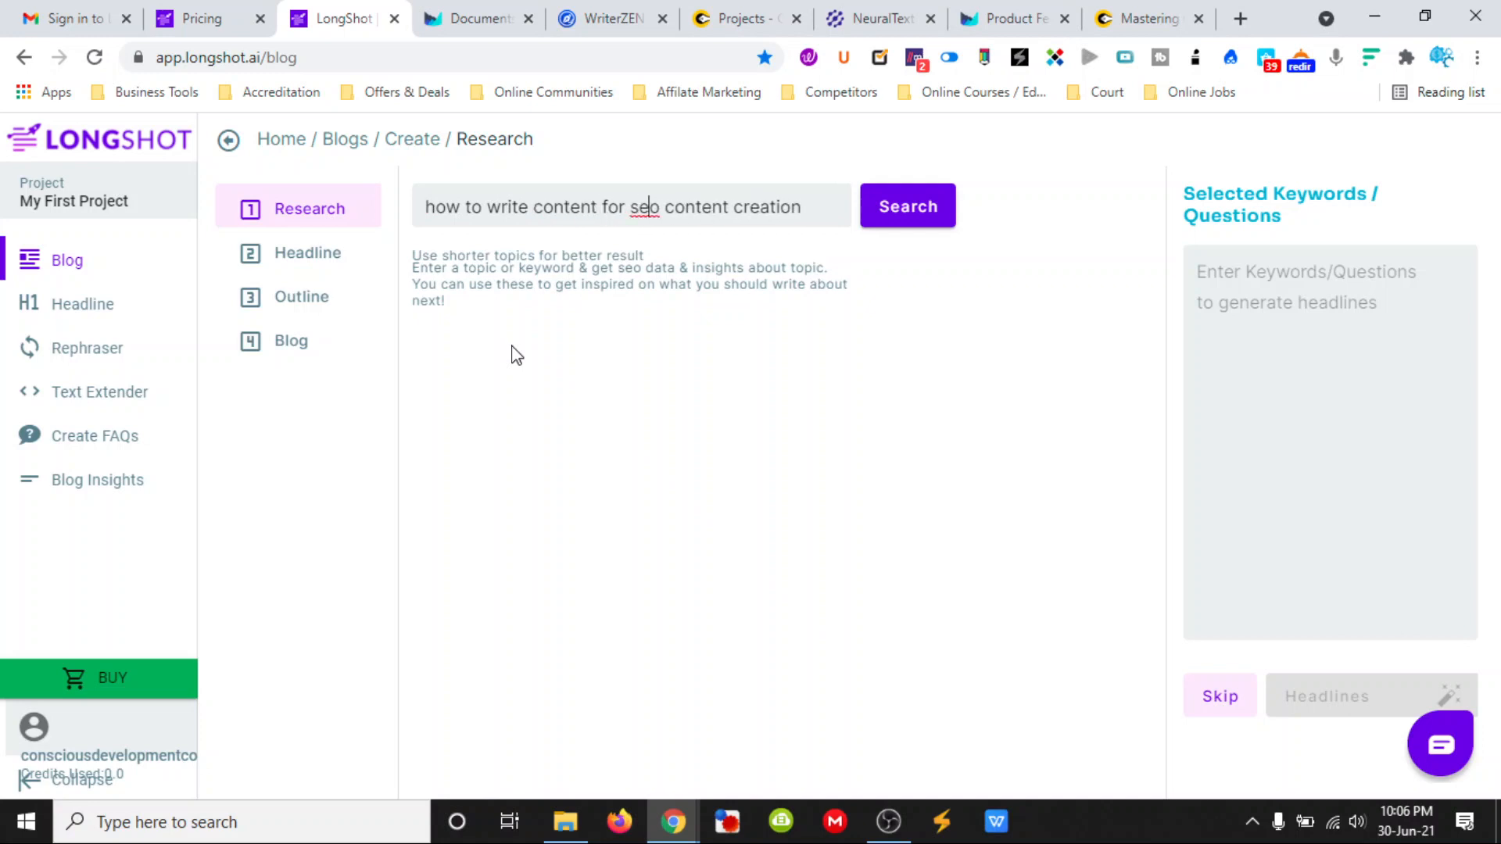
pyautogui.press('Delete')
pyautogui.press('Delete')
pyautogui.press('Delete')
pyautogui.press('Delete')
pyautogui.press('Delete')
pyautogui.press('Delete')
pyautogui.press('Delete')
pyautogui.press('Delete')
pyautogui.press('Delete')
pyautogui.press('Delete')
pyautogui.press('Delete')
pyautogui.press('Delete')
pyautogui.press('Delete')
pyautogui.press('Delete')
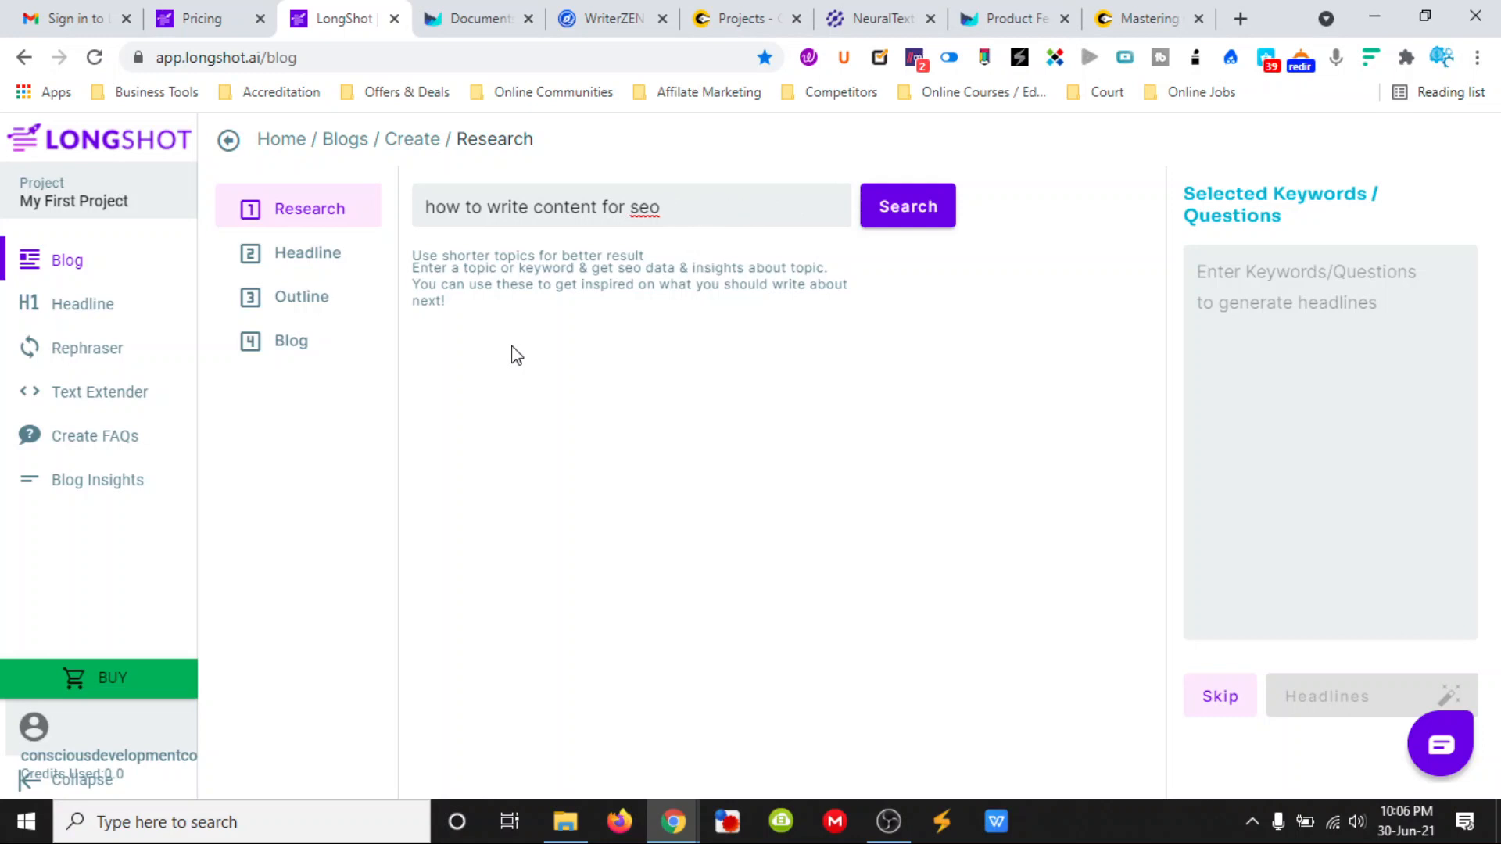
pyautogui.click(897, 218)
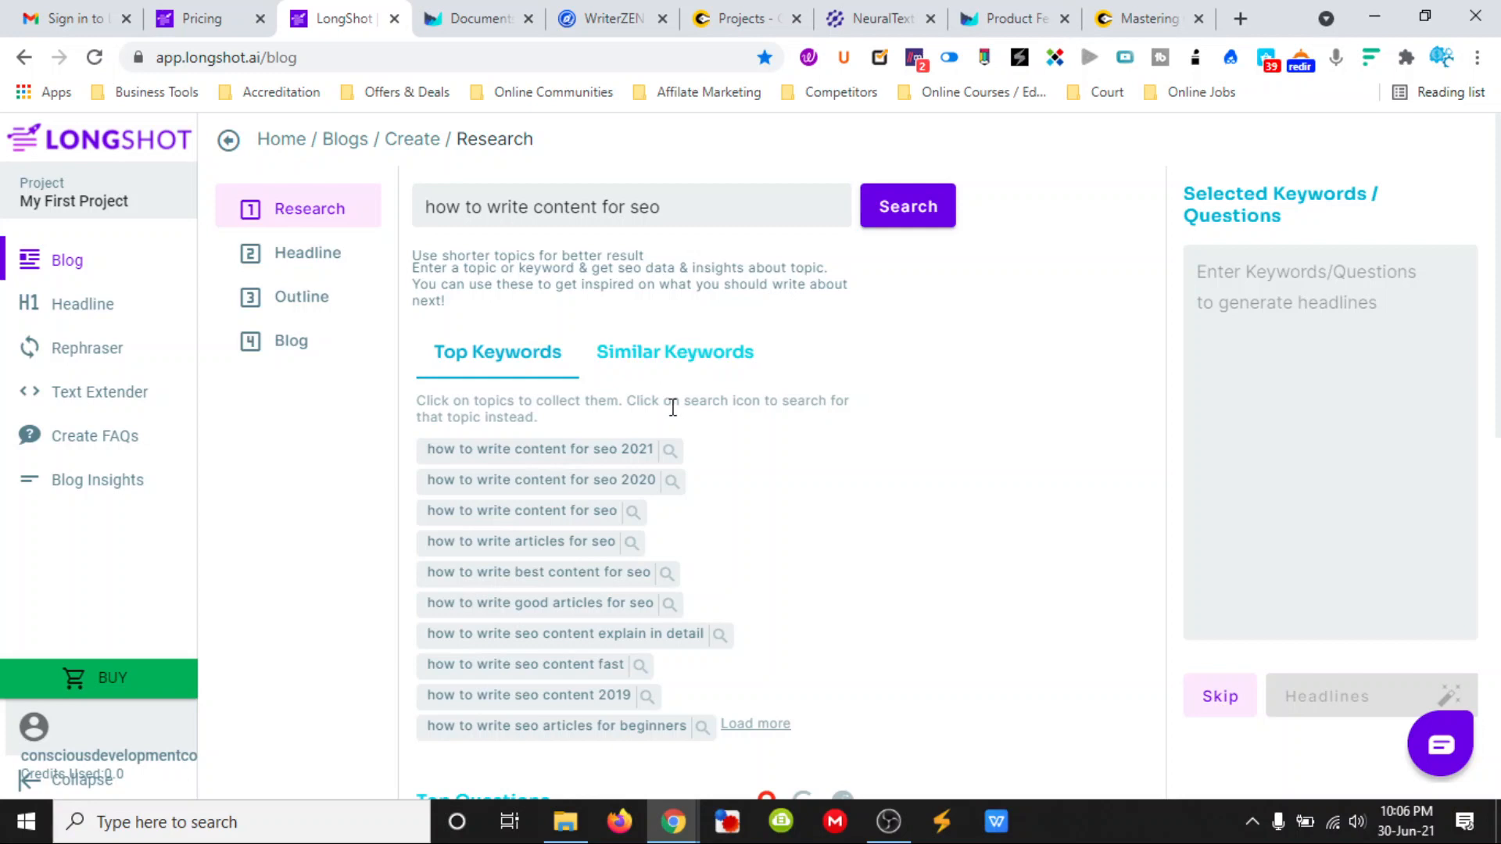
# - Examine the suggested top keywords and the top questions from Quora, Google and Reddit
pyautogui.scroll(-1, 594, 404)
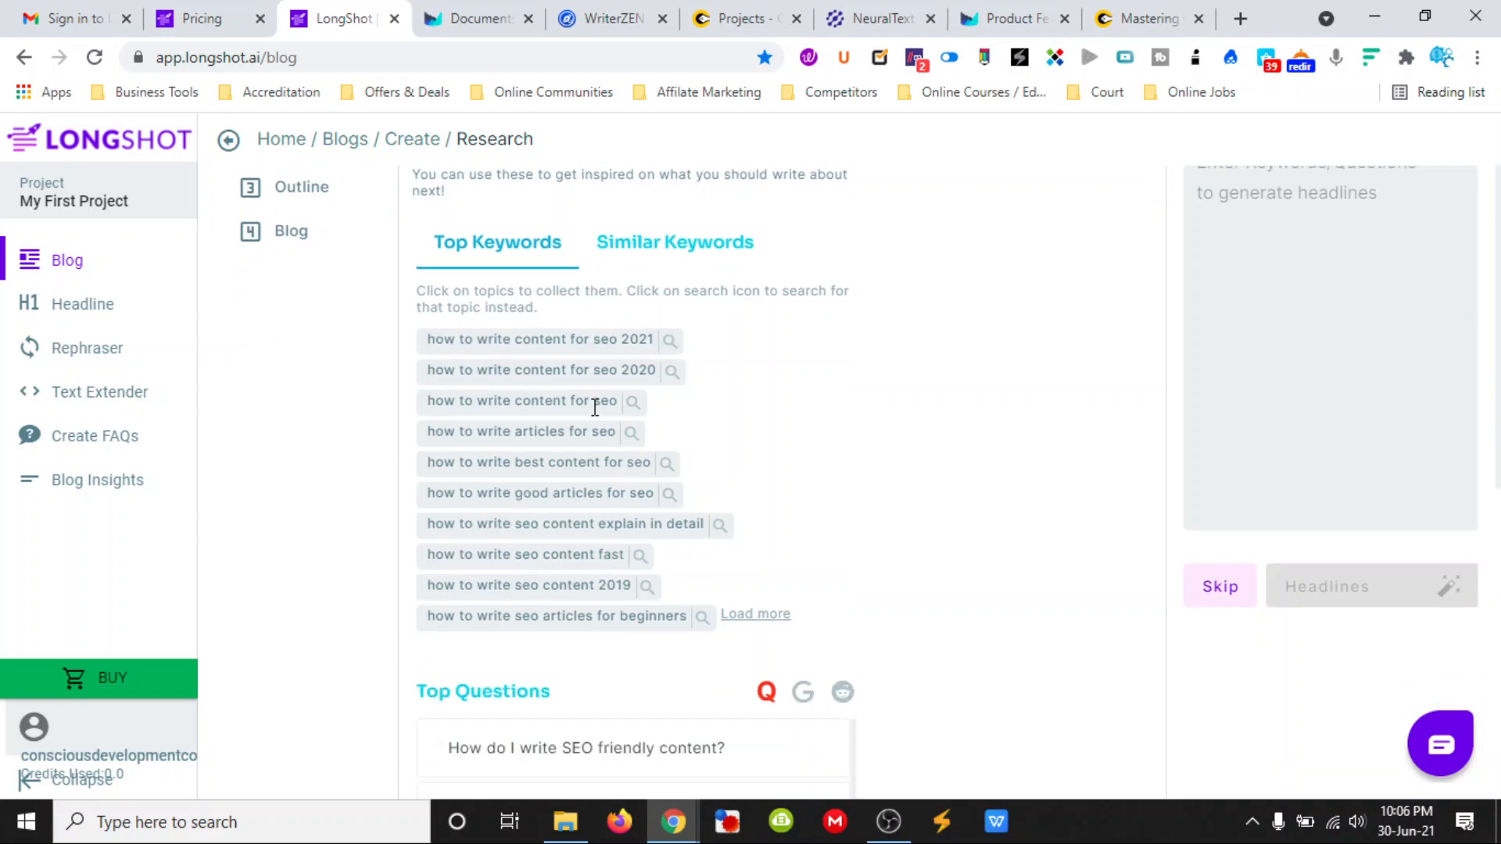
pyautogui.scroll(-1, 564, 545)
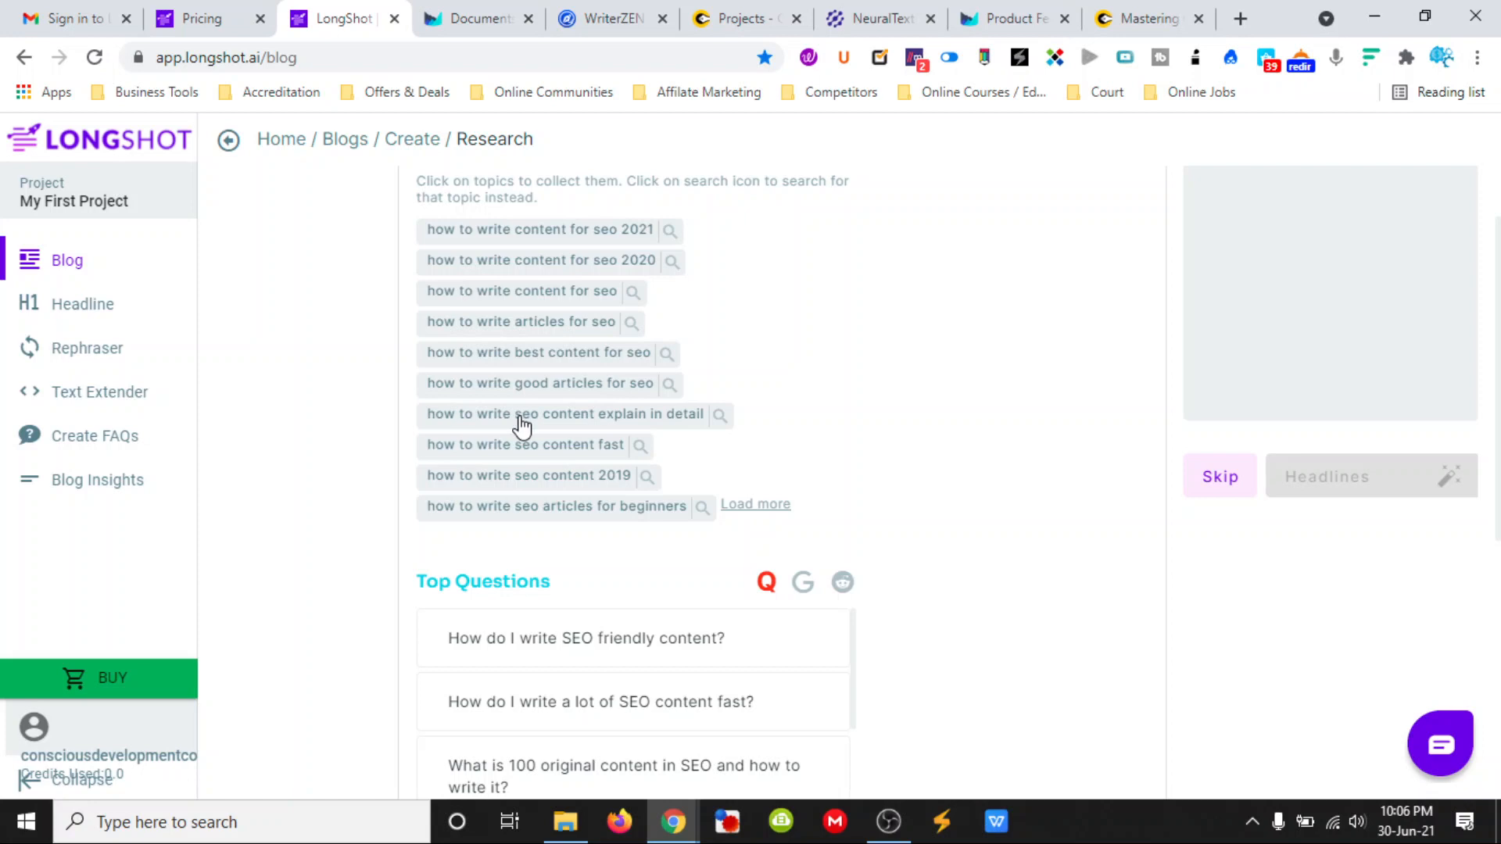
pyautogui.scroll(-1, 749, 496)
pyautogui.scroll(-1, 653, 570)
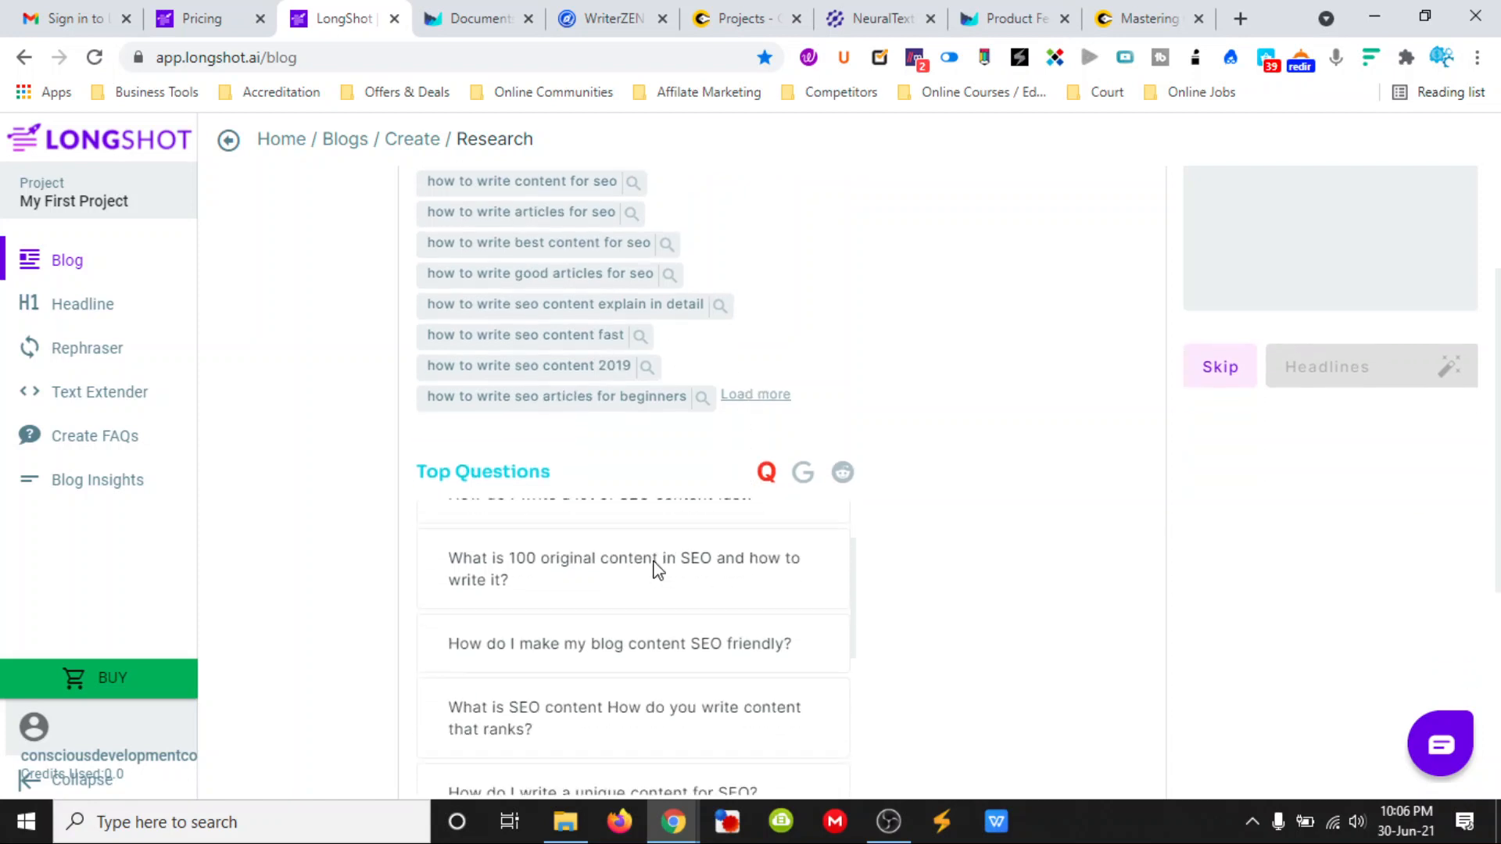
pyautogui.click(802, 486)
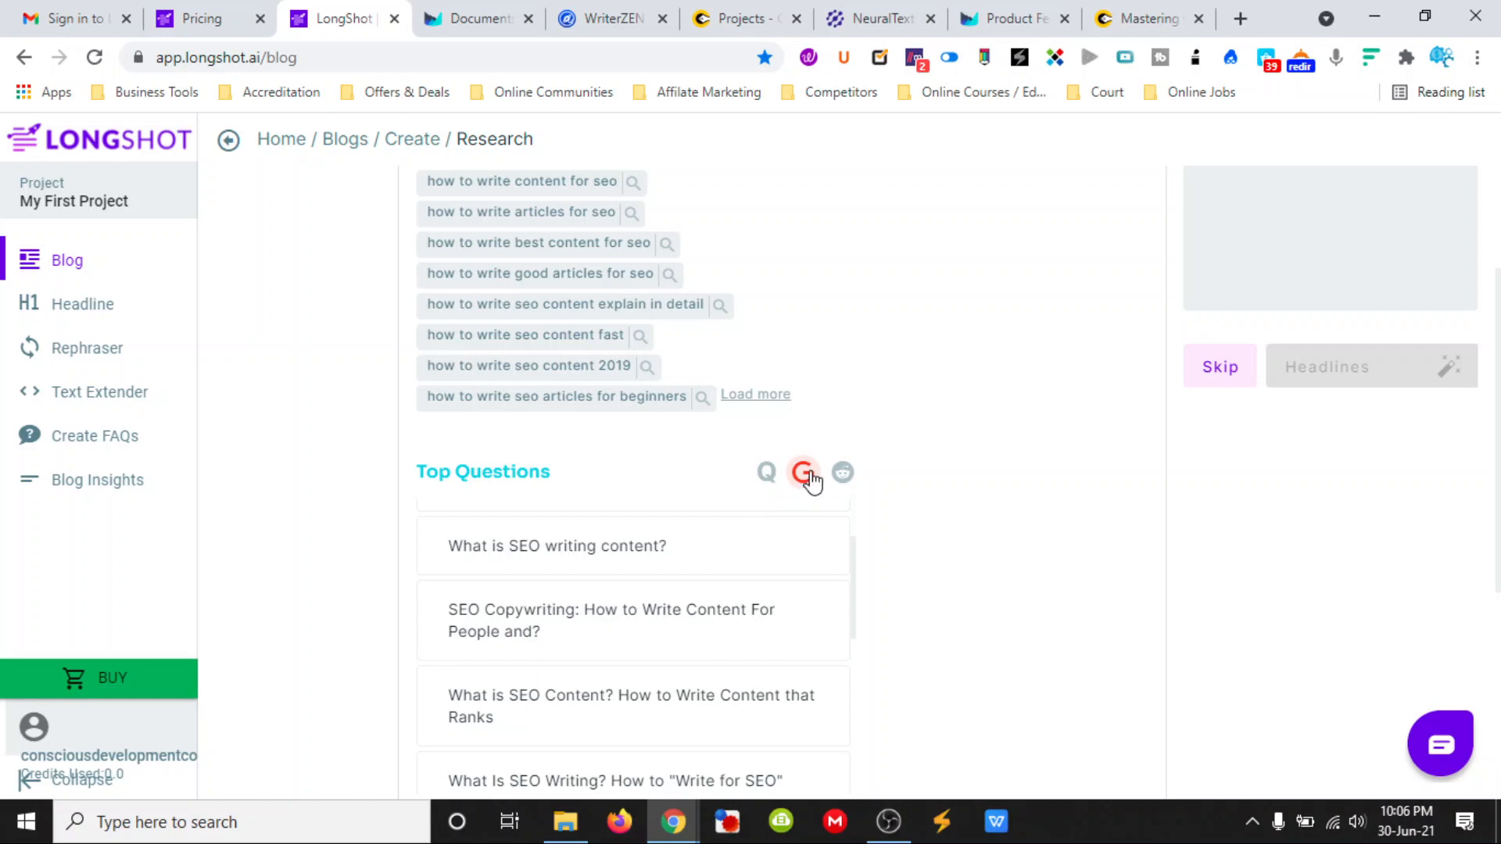
pyautogui.click(843, 475)
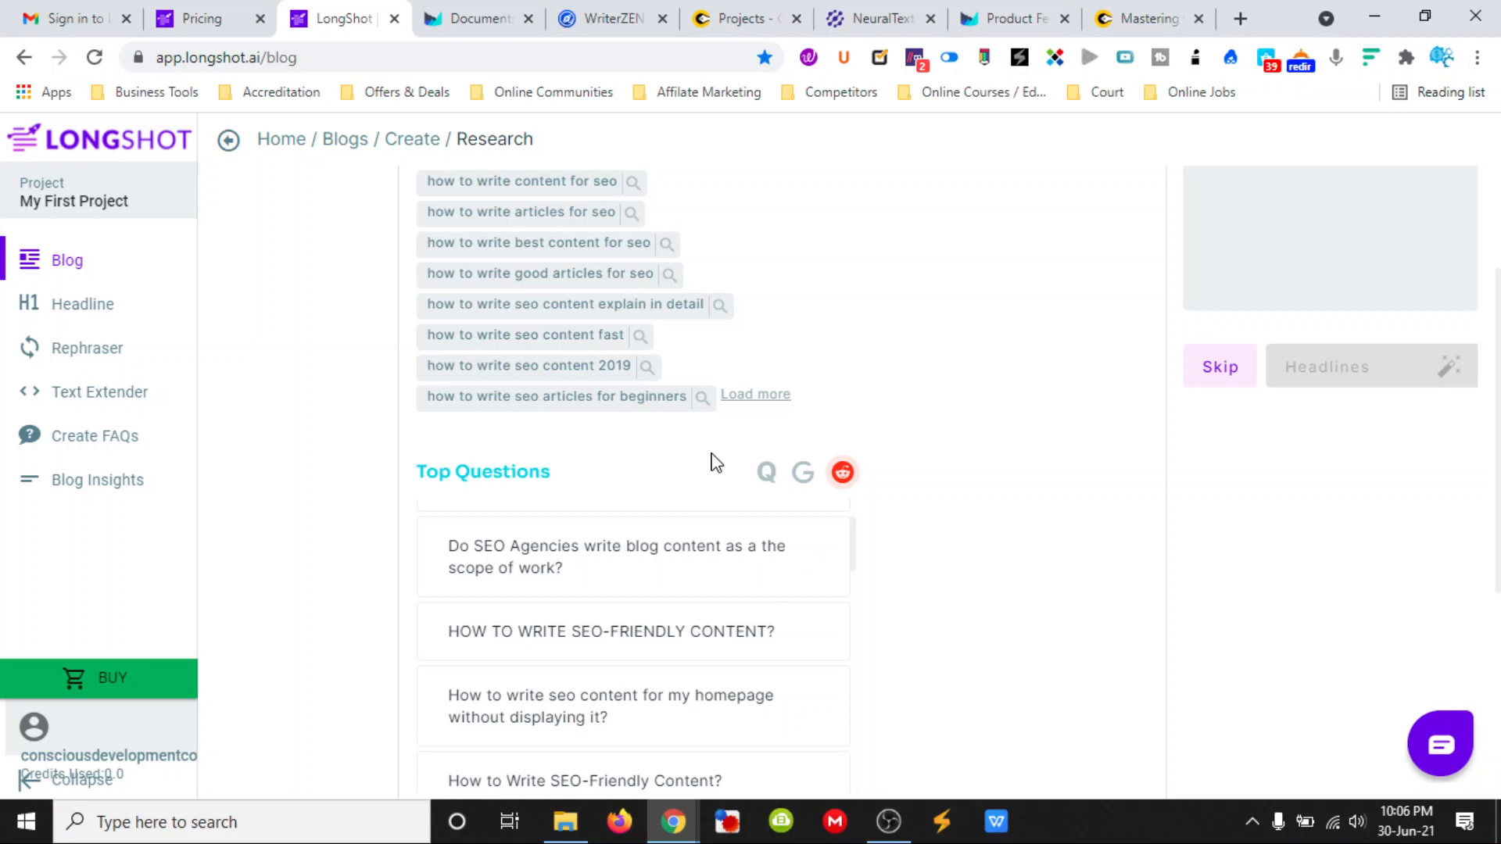
pyautogui.scroll(-1, 693, 536)
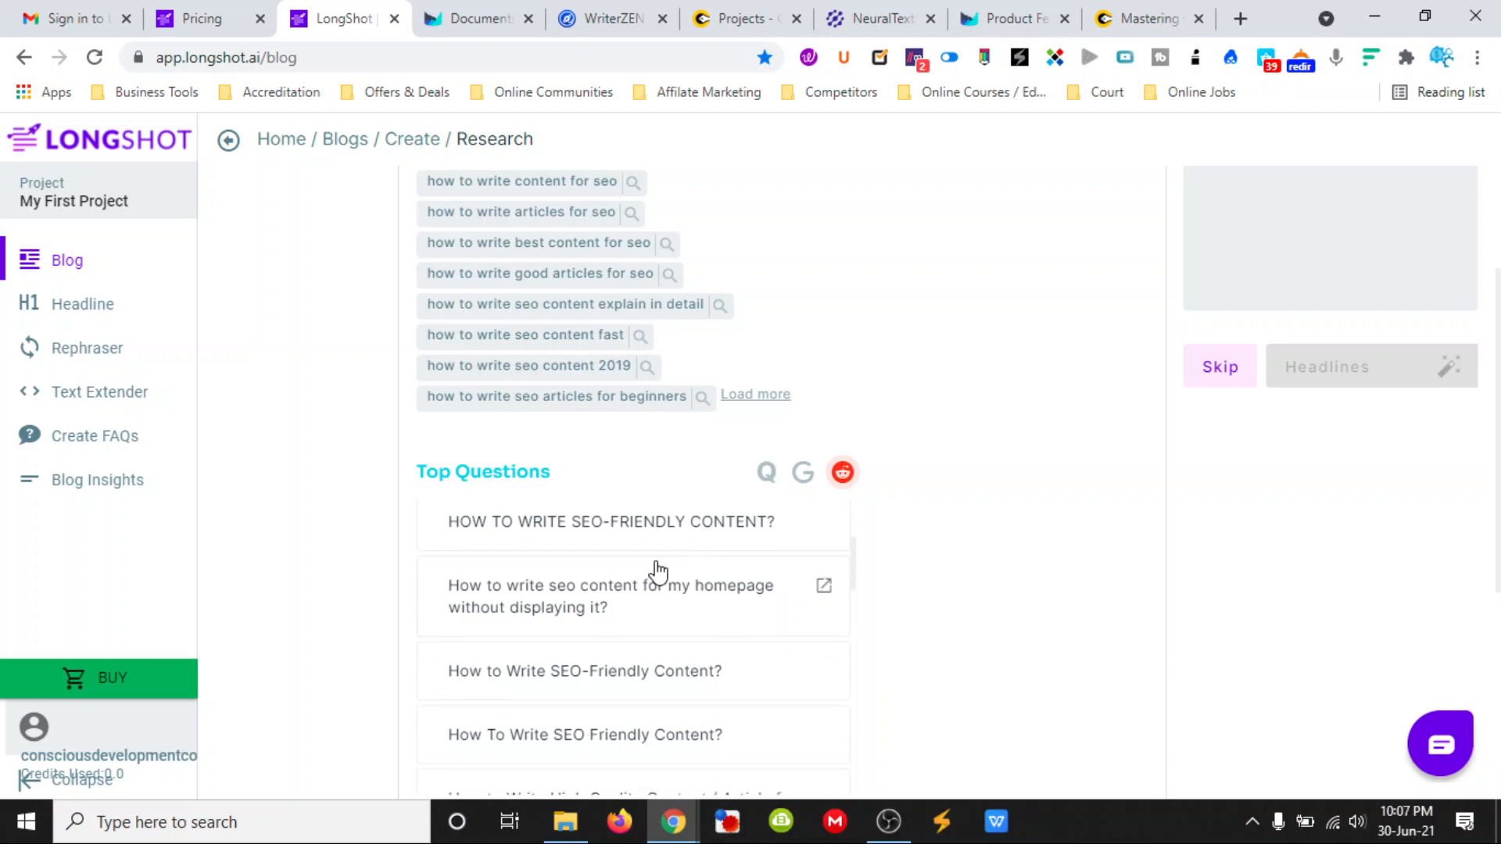
pyautogui.scroll(-1, 689, 612)
pyautogui.scroll(4, 687, 623)
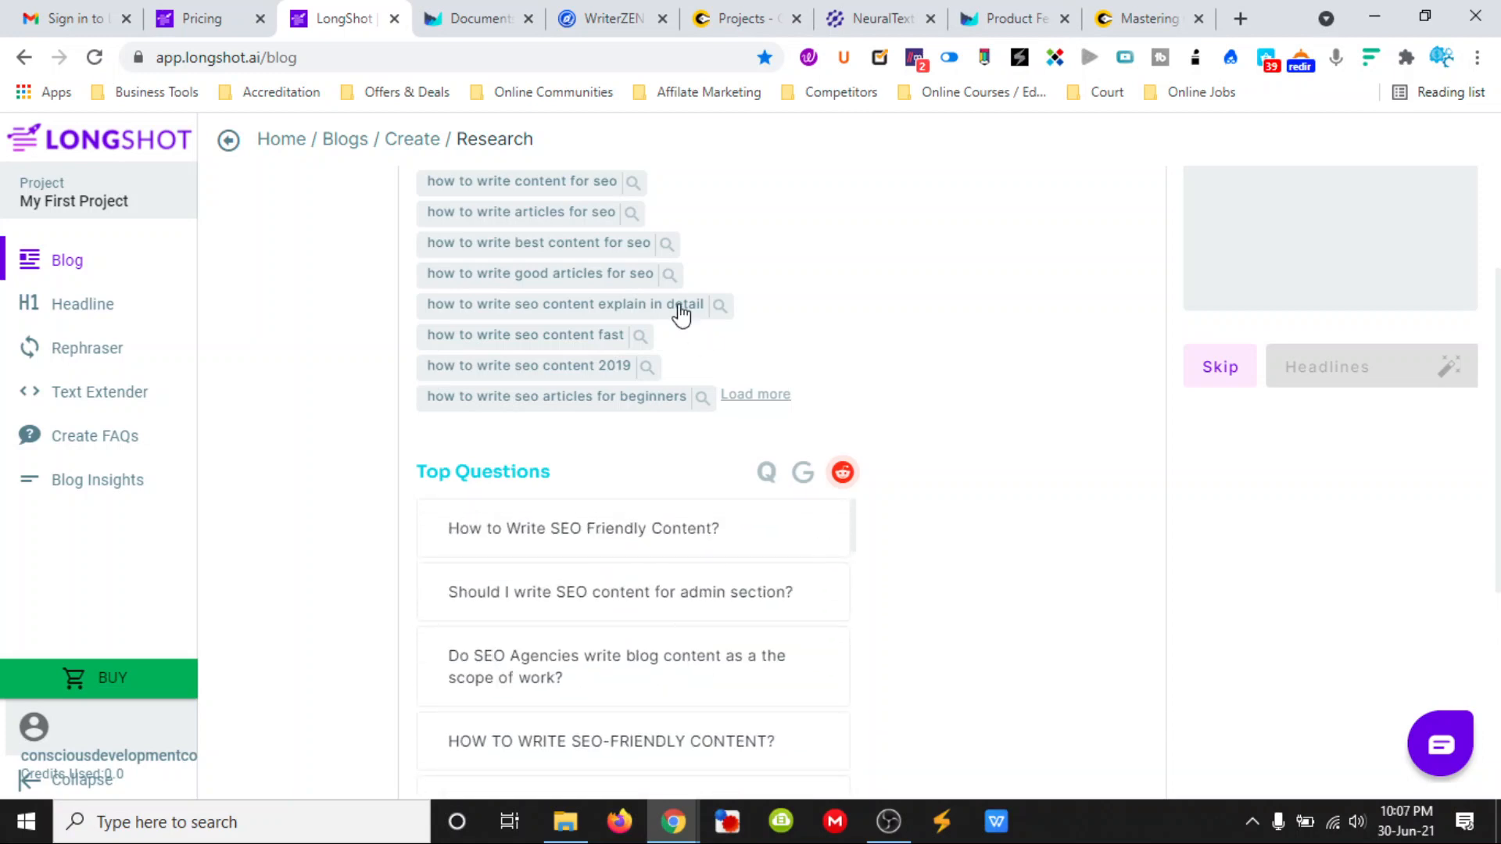
# - Collect the keyword "how to write content for seo 2021" and generate headlines from it
pyautogui.scroll(4, 797, 399)
pyautogui.click(623, 451)
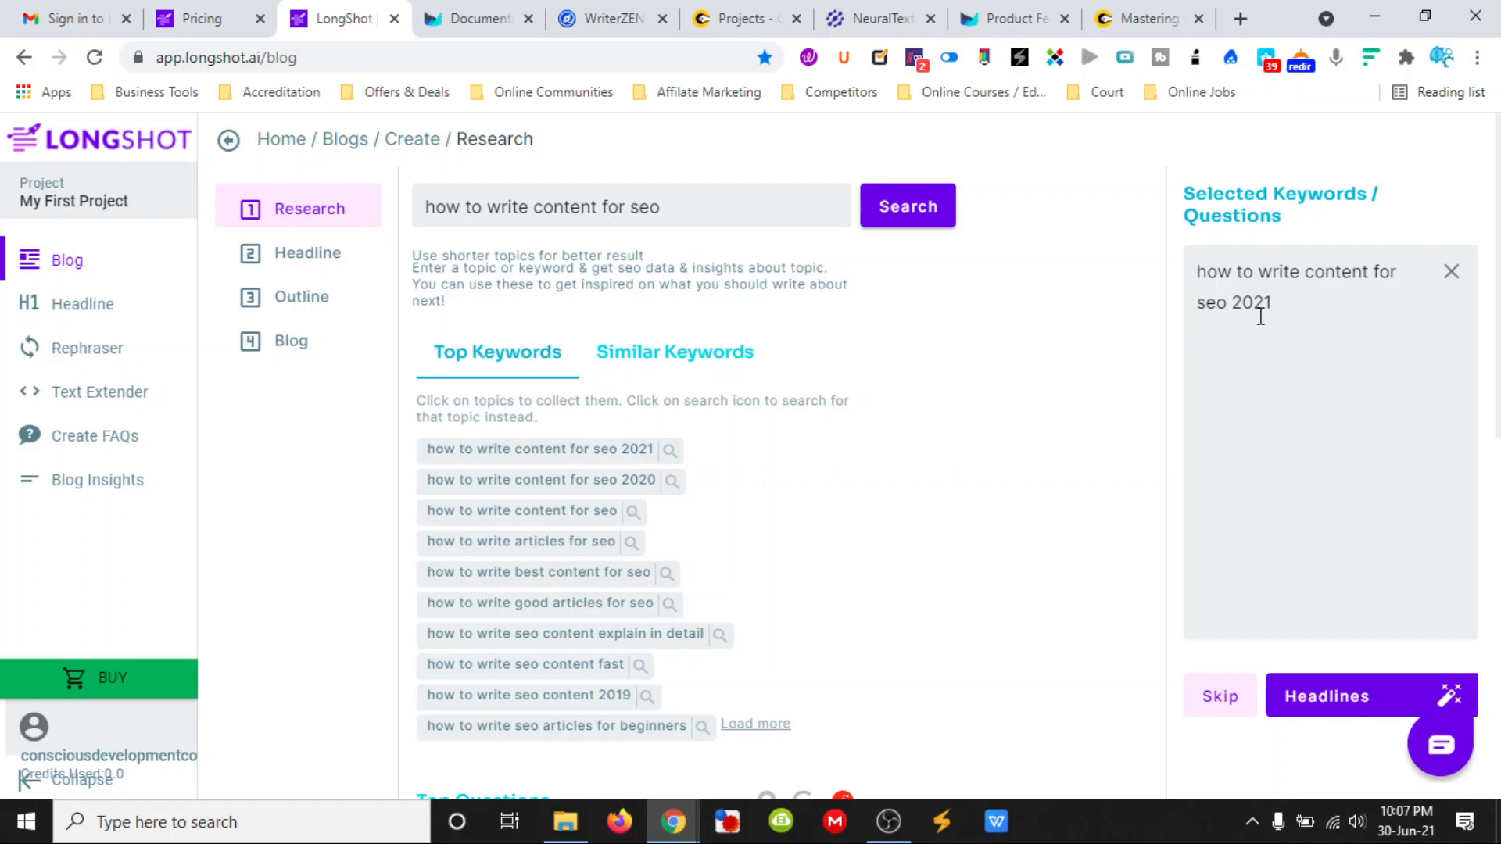
pyautogui.click(1329, 698)
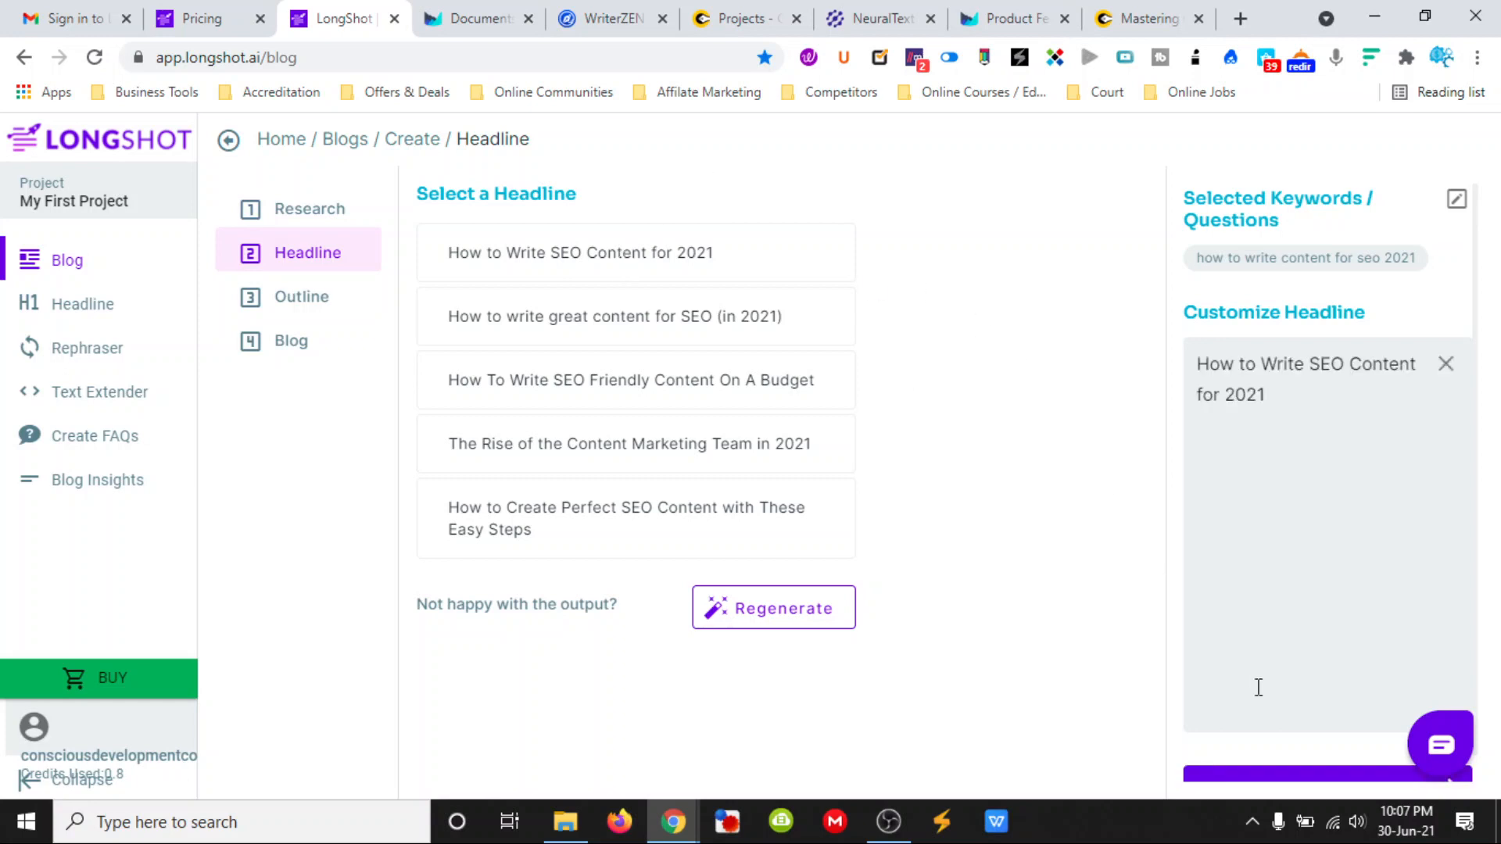
# - Proceed to the outline stage with the headline "How to Write SEO Content for 2021"
pyautogui.scroll(-1, 1242, 661)
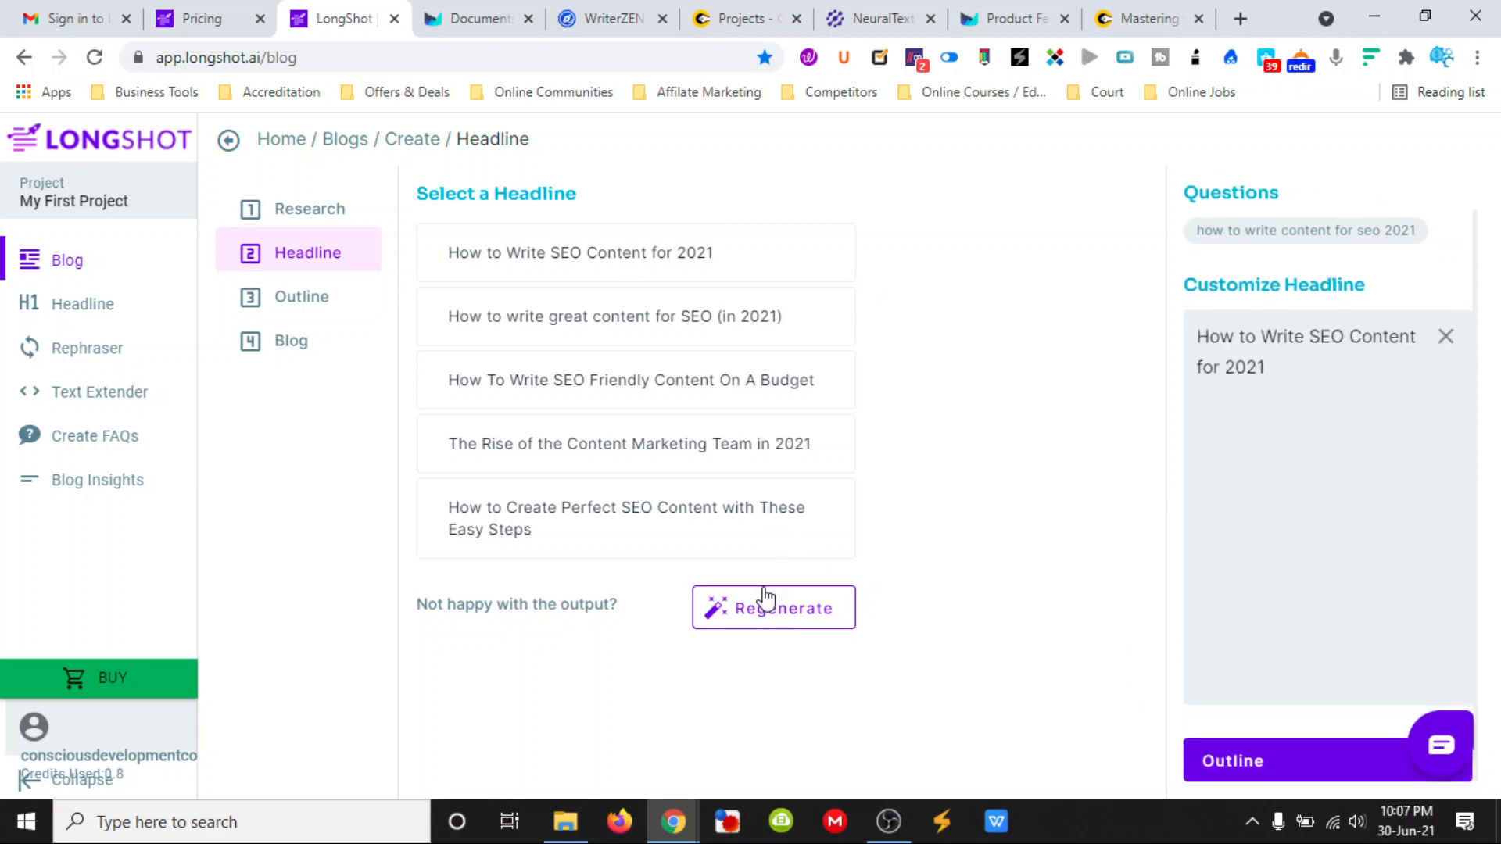
pyautogui.click(1297, 765)
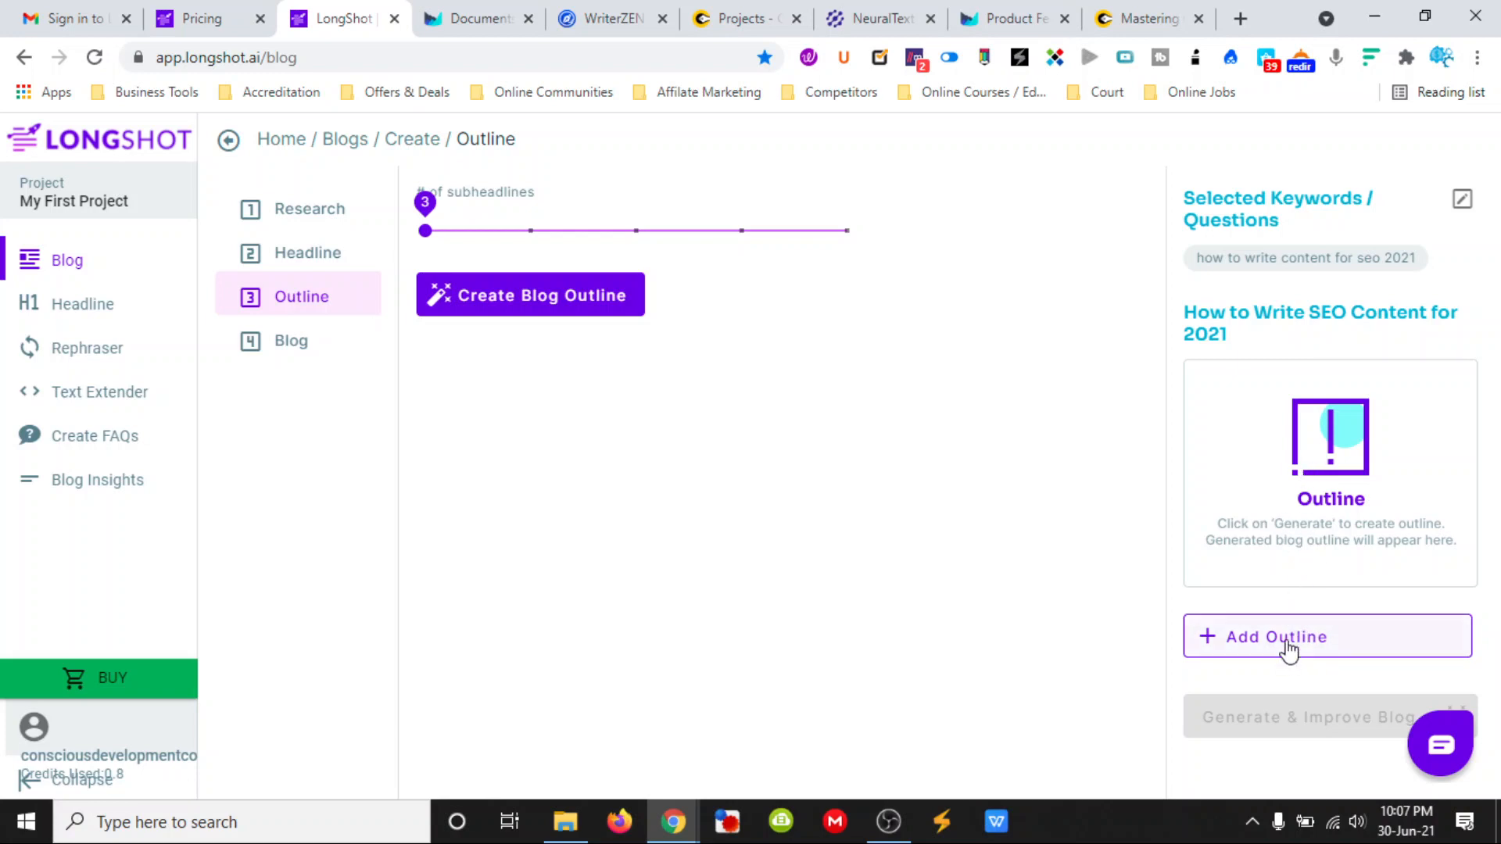
# - Add an empty outline entry to the blog and set the number of subheadlines to 4
pyautogui.click(1288, 649)
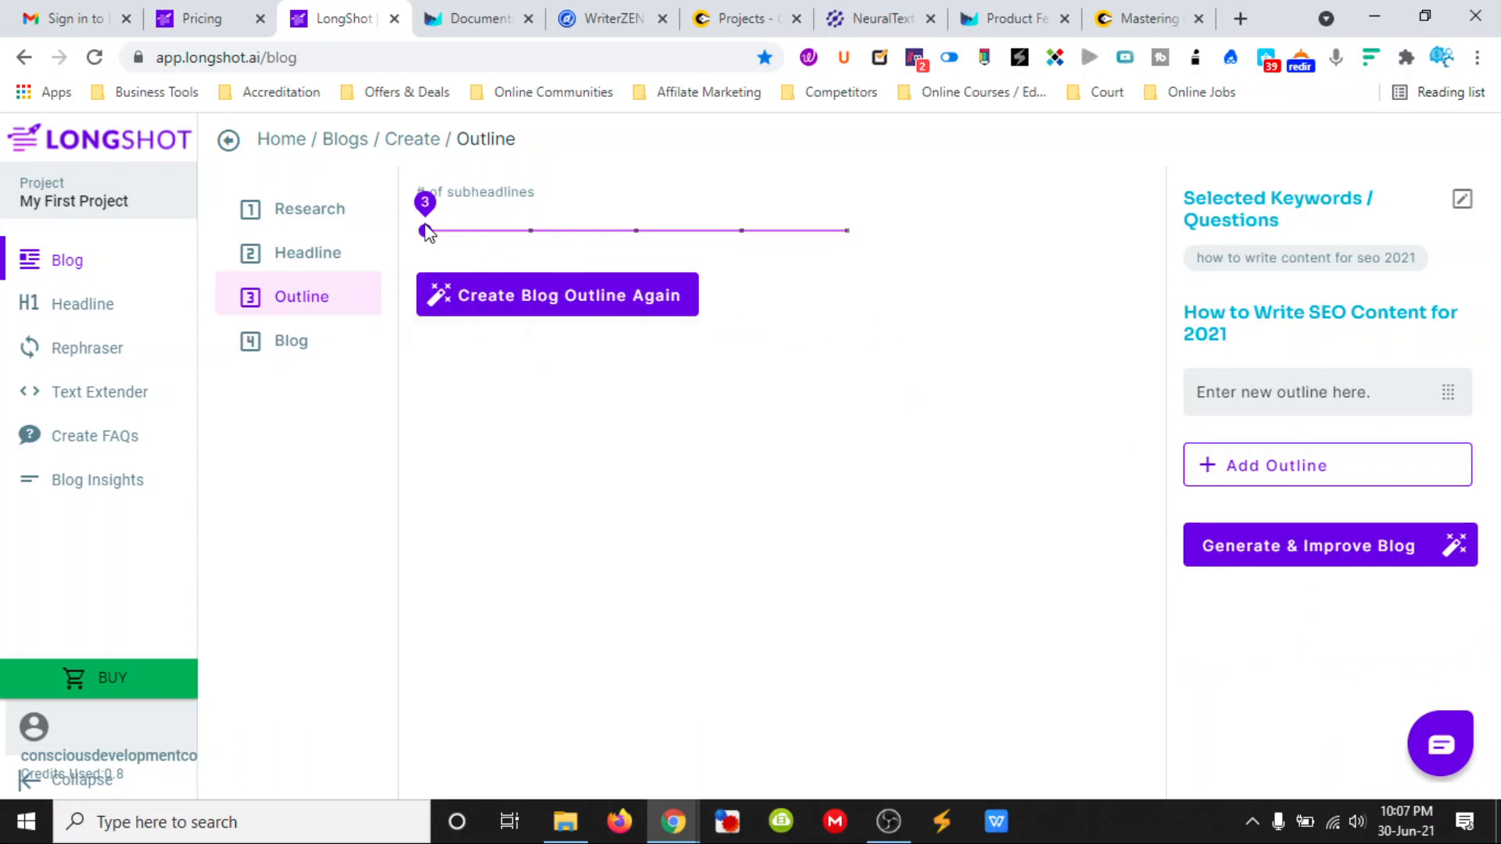
pyautogui.click(512, 231)
pyautogui.moveTo(512, 233)
pyautogui.mouseDown()
pyautogui.moveTo(553, 248)
pyautogui.moveTo(538, 239)
pyautogui.mouseUp()
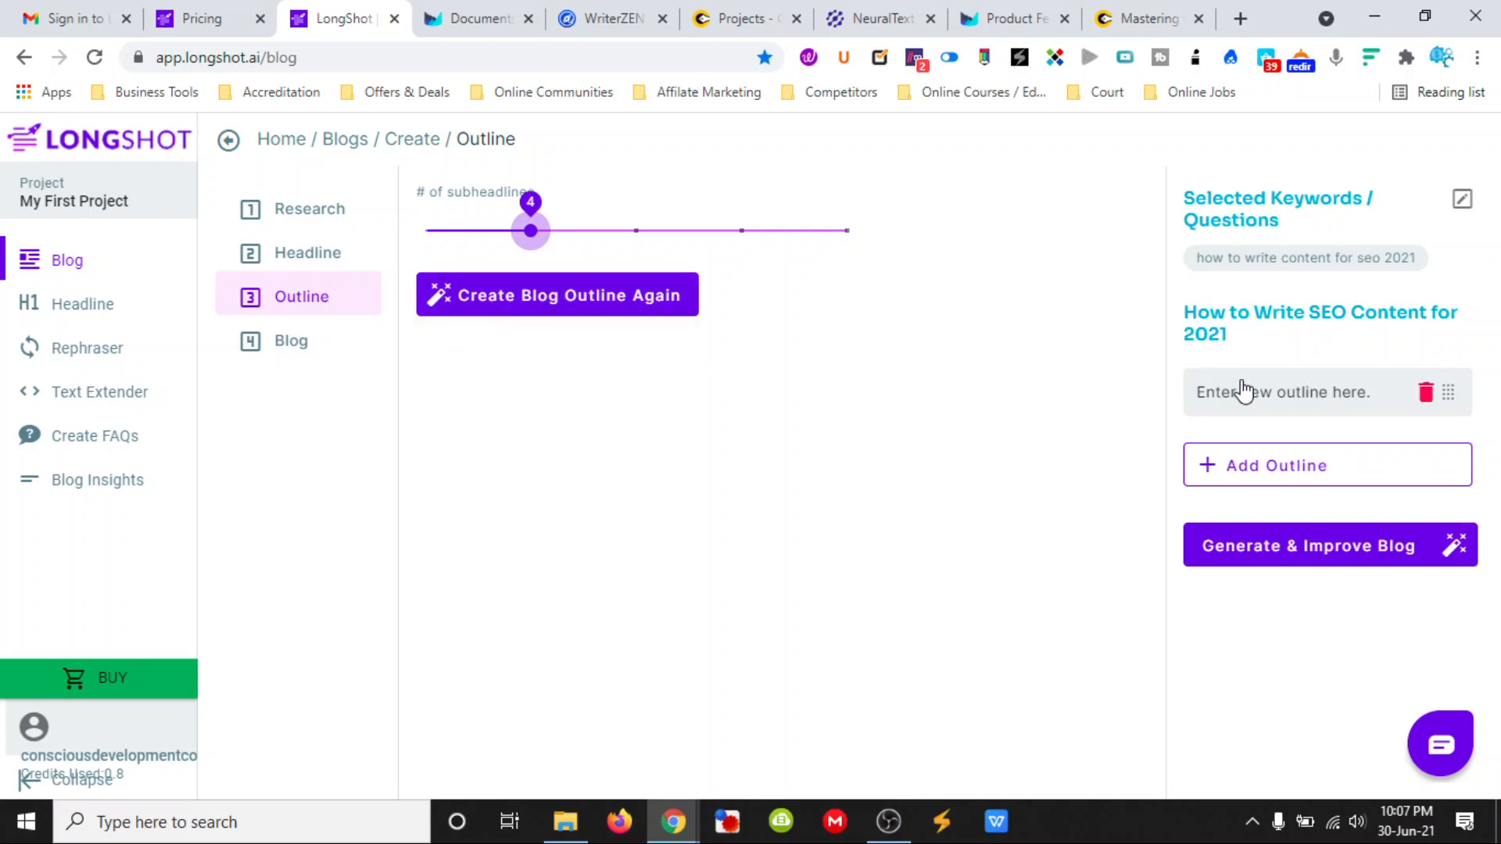
# - Generate the blog outline and try to move its "Keyword research" entry
pyautogui.click(556, 297)
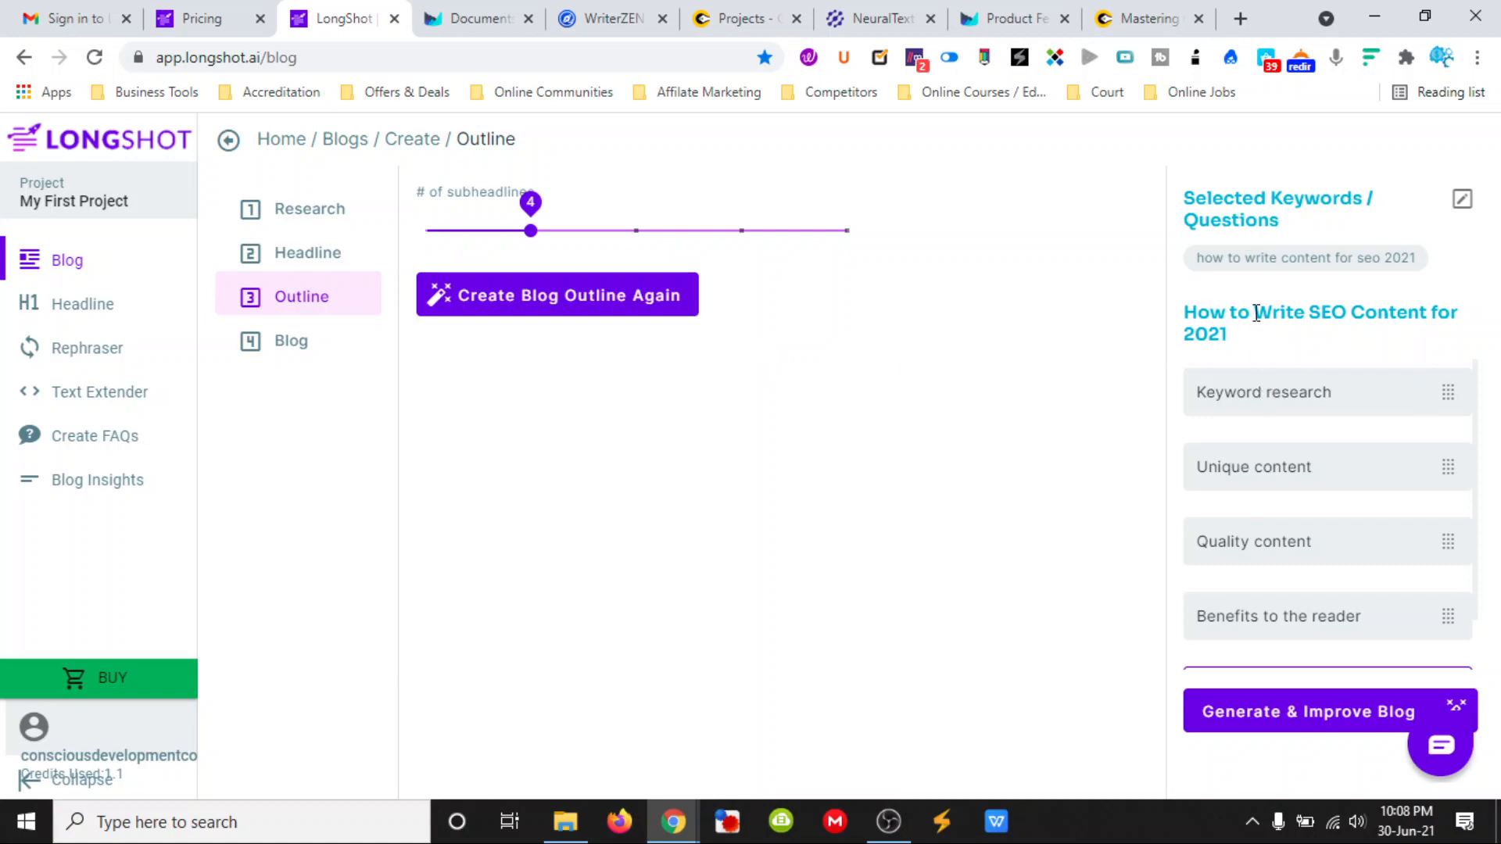
pyautogui.moveTo(1441, 397)
pyautogui.moveTo(1447, 397); pyautogui.dragTo(830, 410)
pyautogui.click(1325, 400)
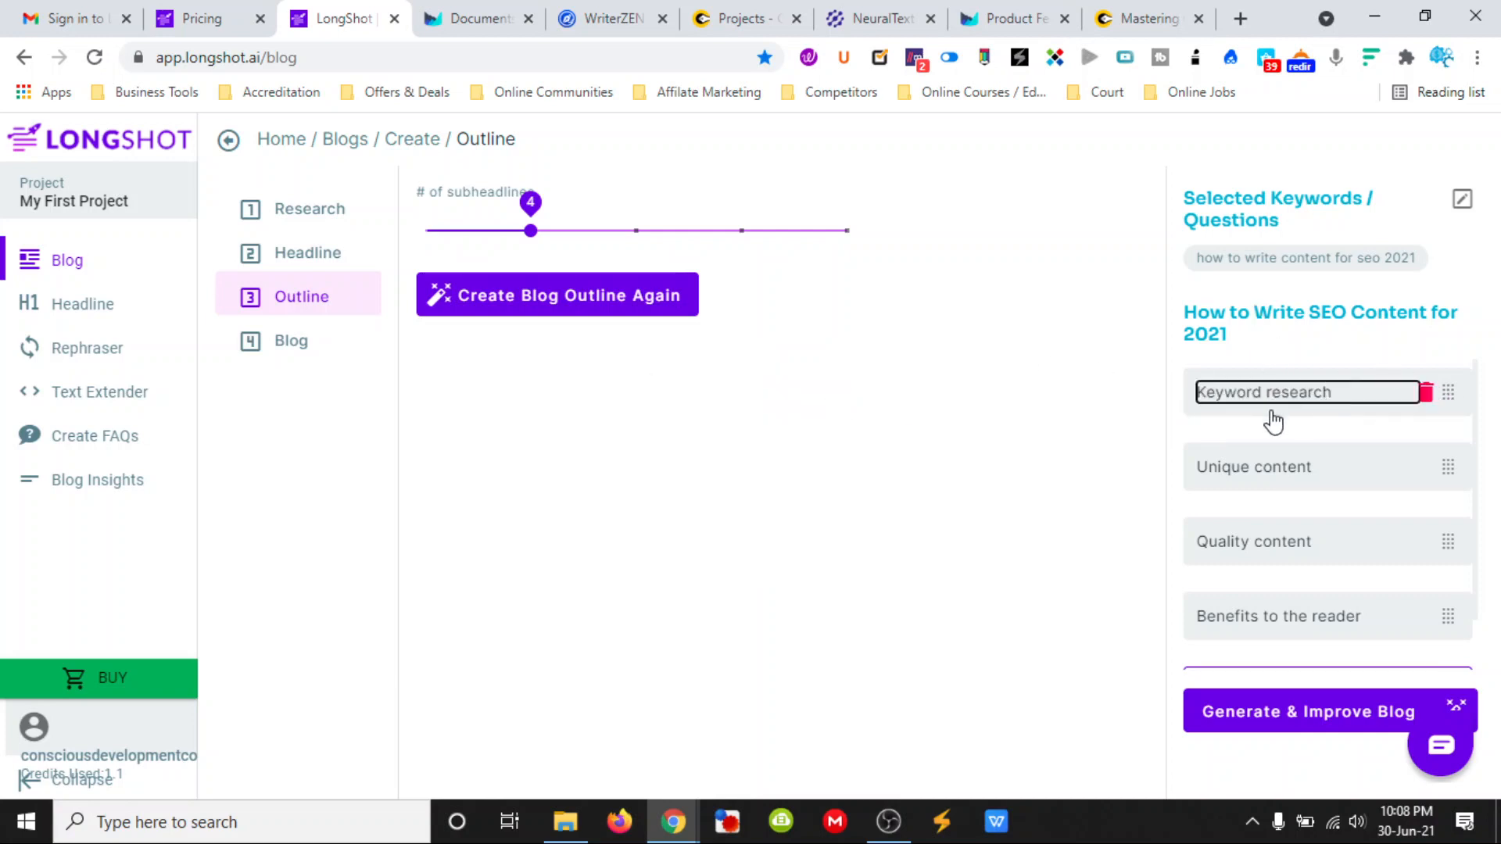
pyautogui.click(1189, 414)
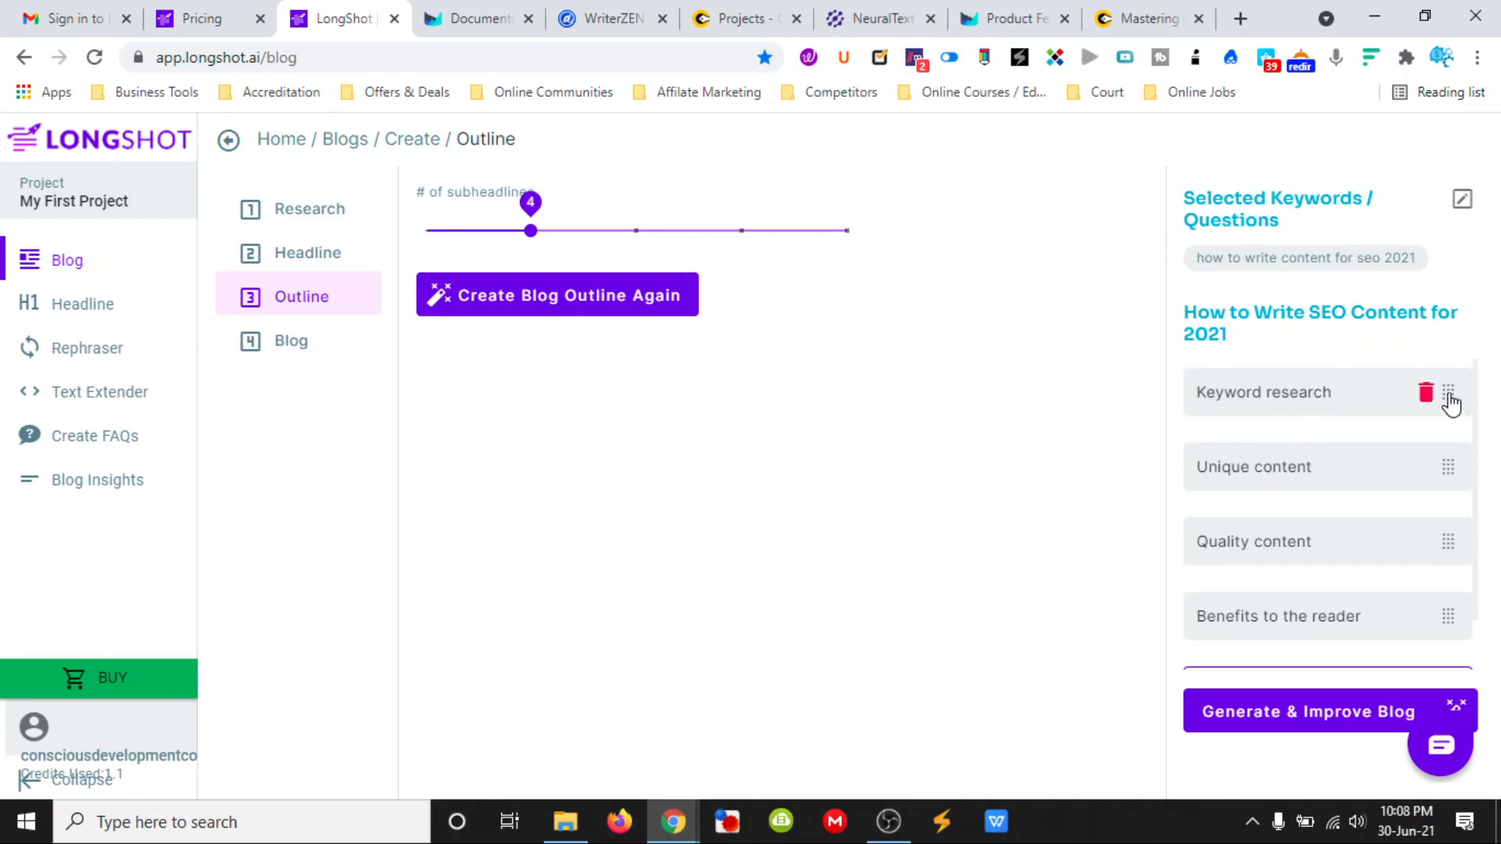
pyautogui.moveTo(1449, 398); pyautogui.dragTo(938, 401)
# - Review the outline entries and try to generate the blog from them
pyautogui.scroll(-1, 1280, 478)
pyautogui.scroll(1, 1280, 500)
pyautogui.scroll(-1, 1275, 483)
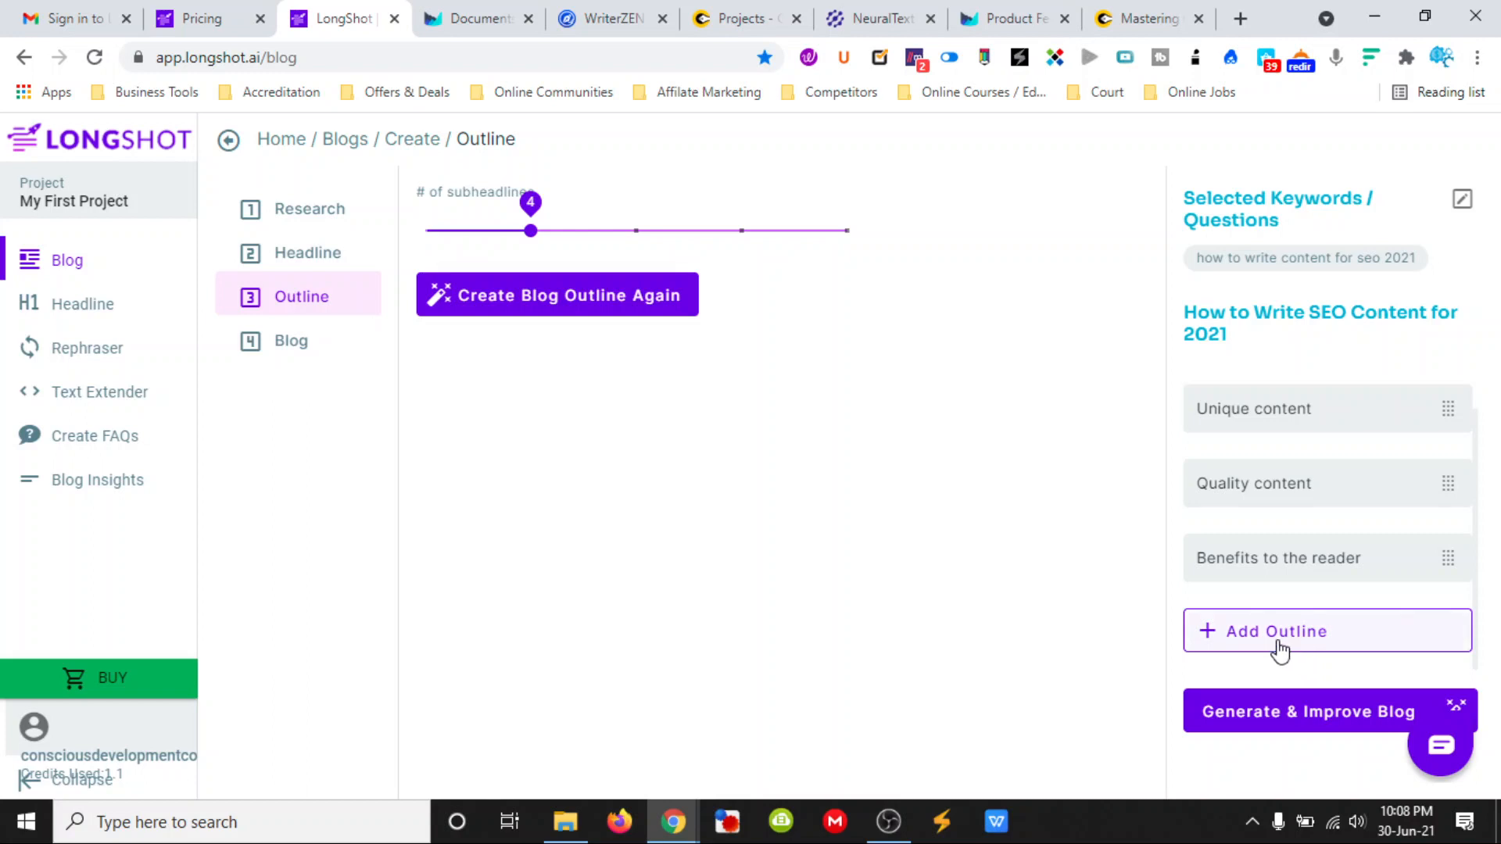
pyautogui.scroll(1, 1280, 617)
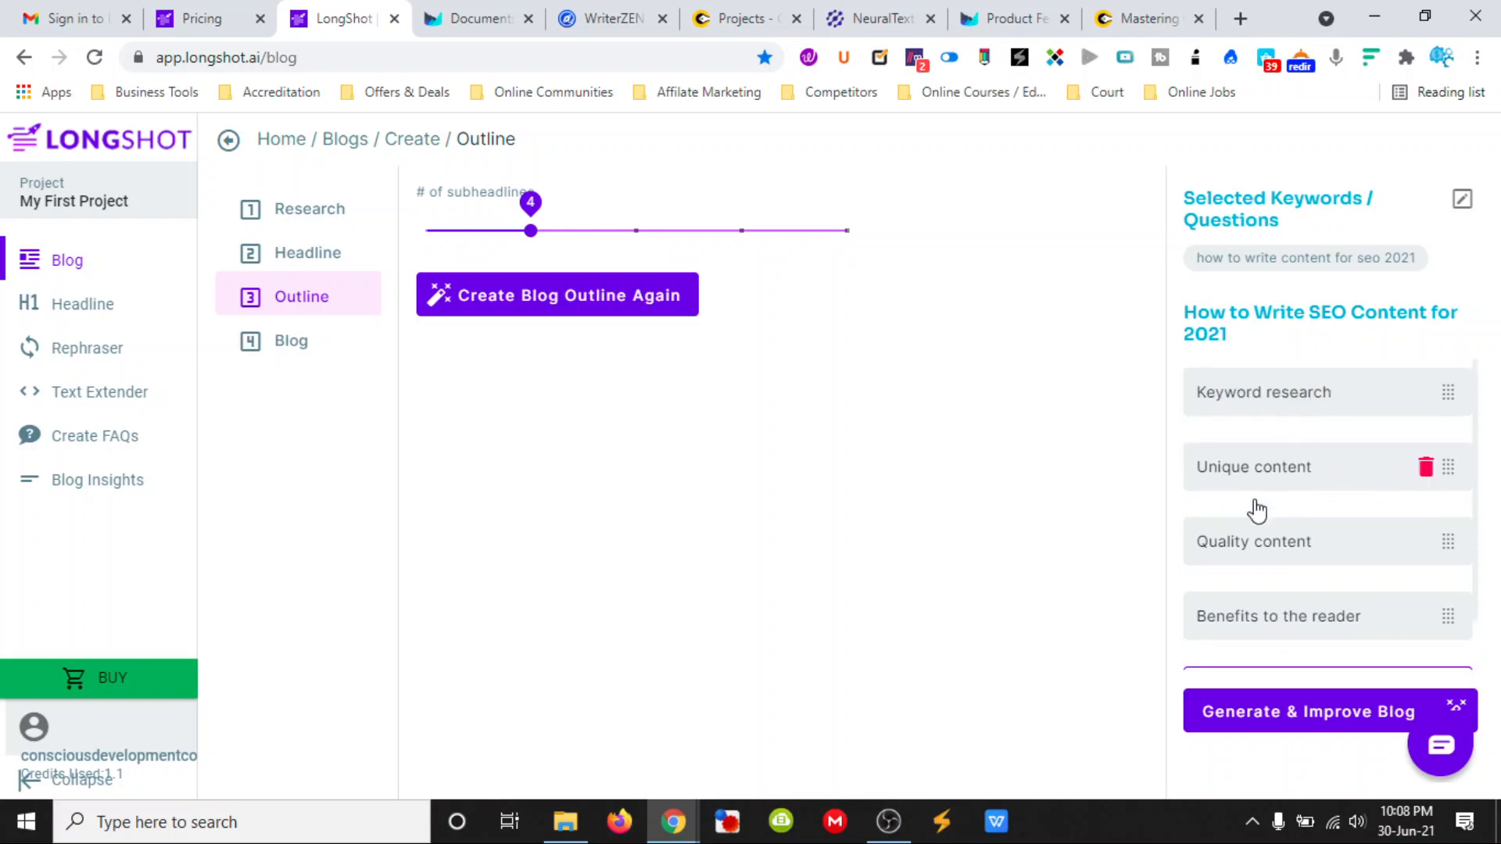
pyautogui.scroll(-1, 1309, 629)
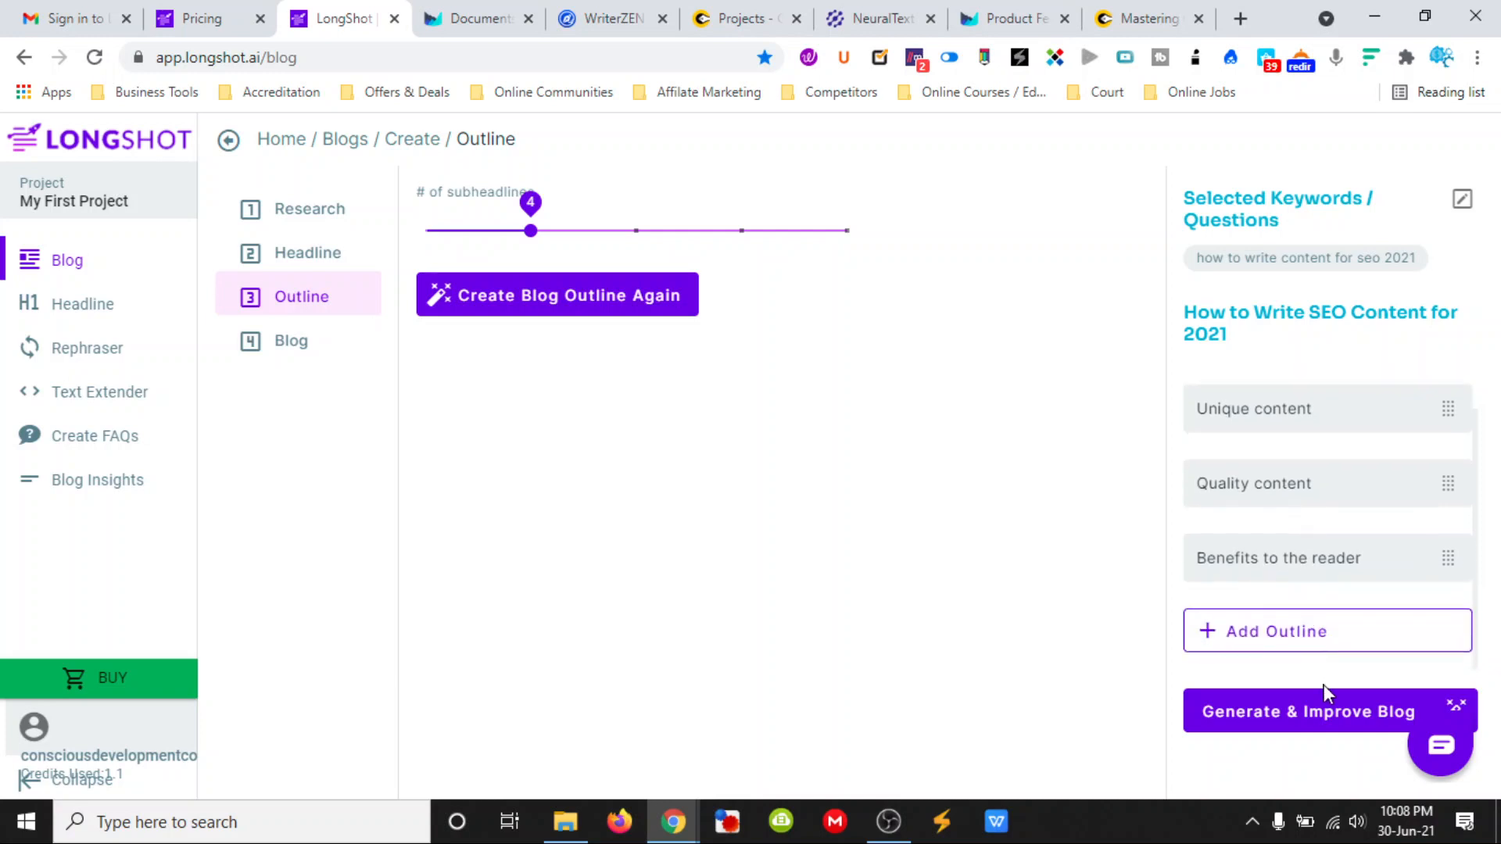
pyautogui.click(1307, 719)
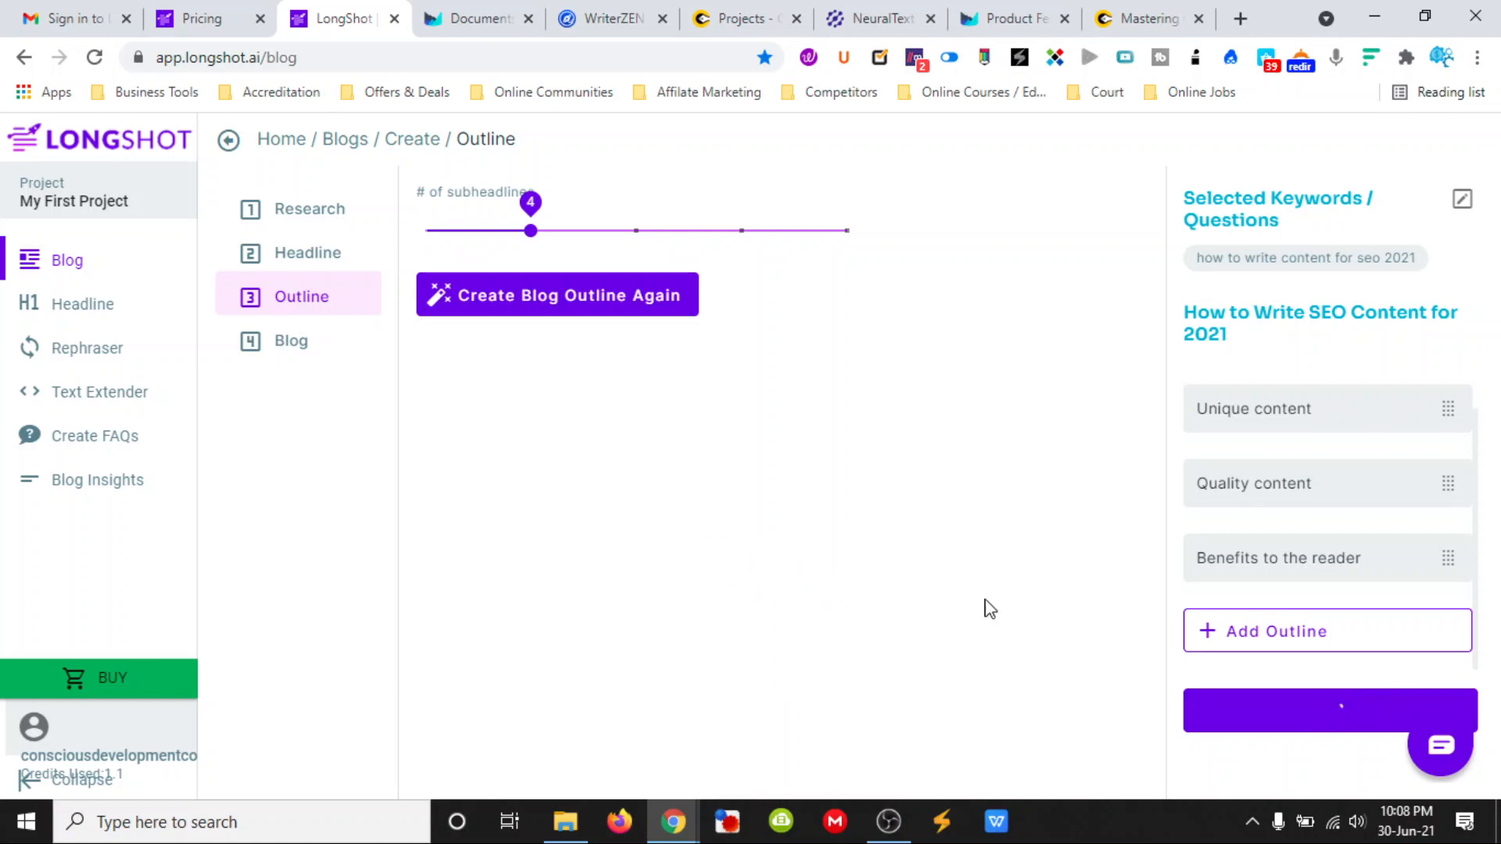
# - Look over the support chat's inbox and FAQs, close it, and dismiss the server alert
pyautogui.click(1439, 752)
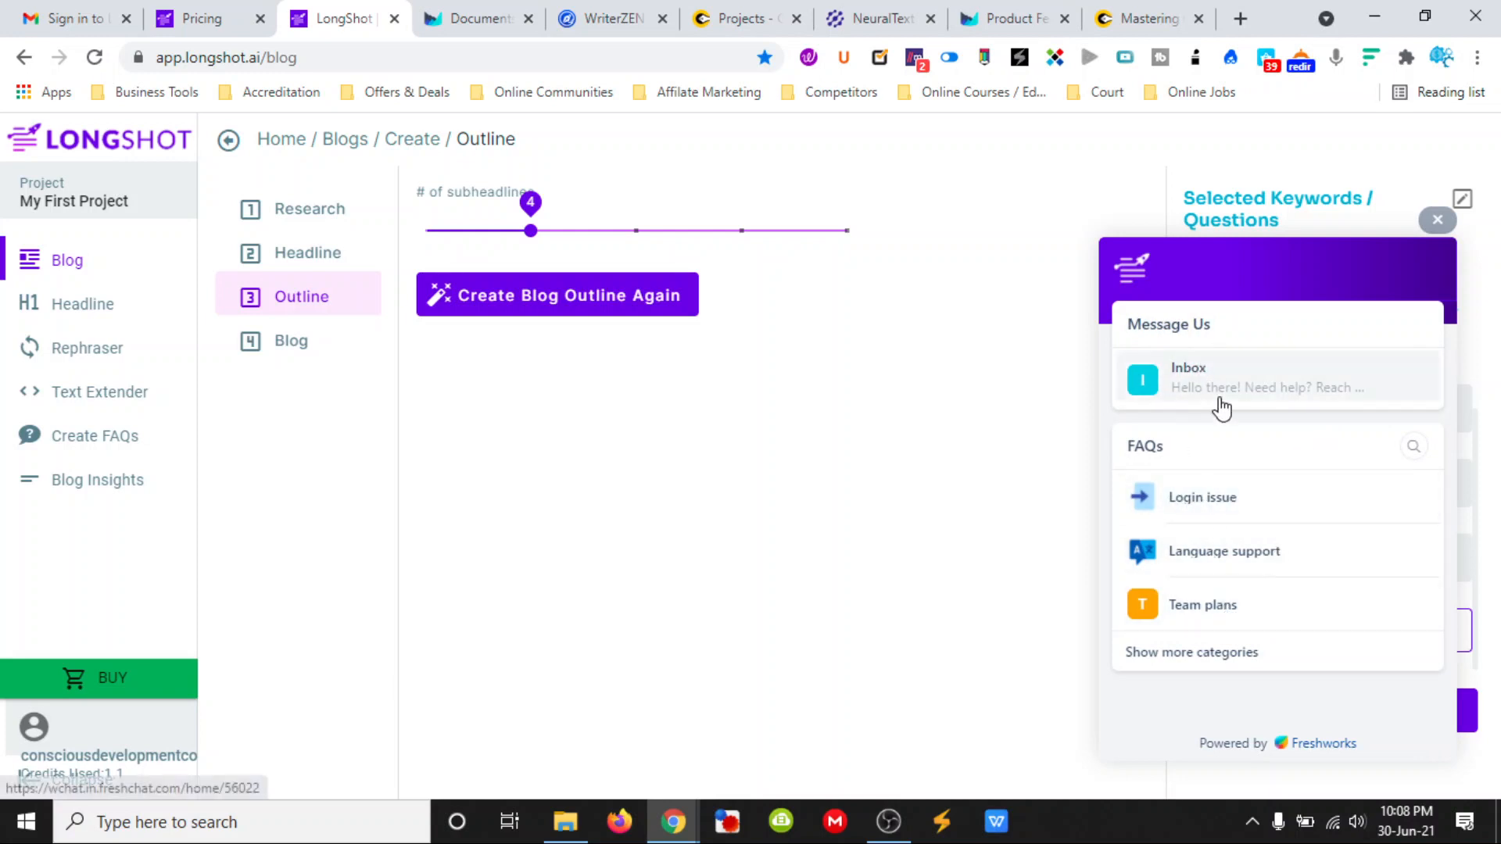
pyautogui.click(1436, 222)
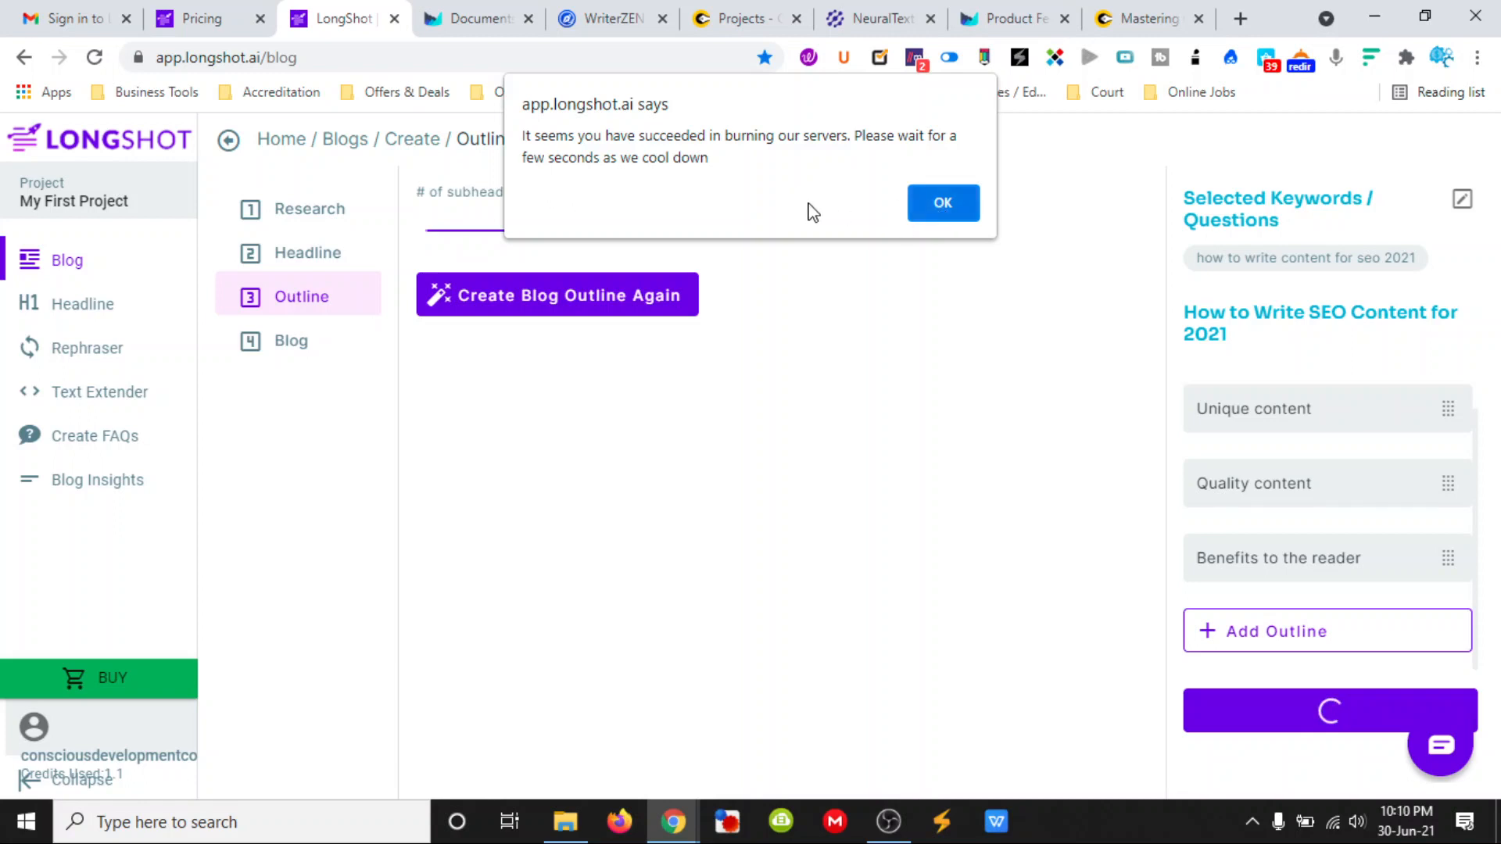
pyautogui.click(951, 203)
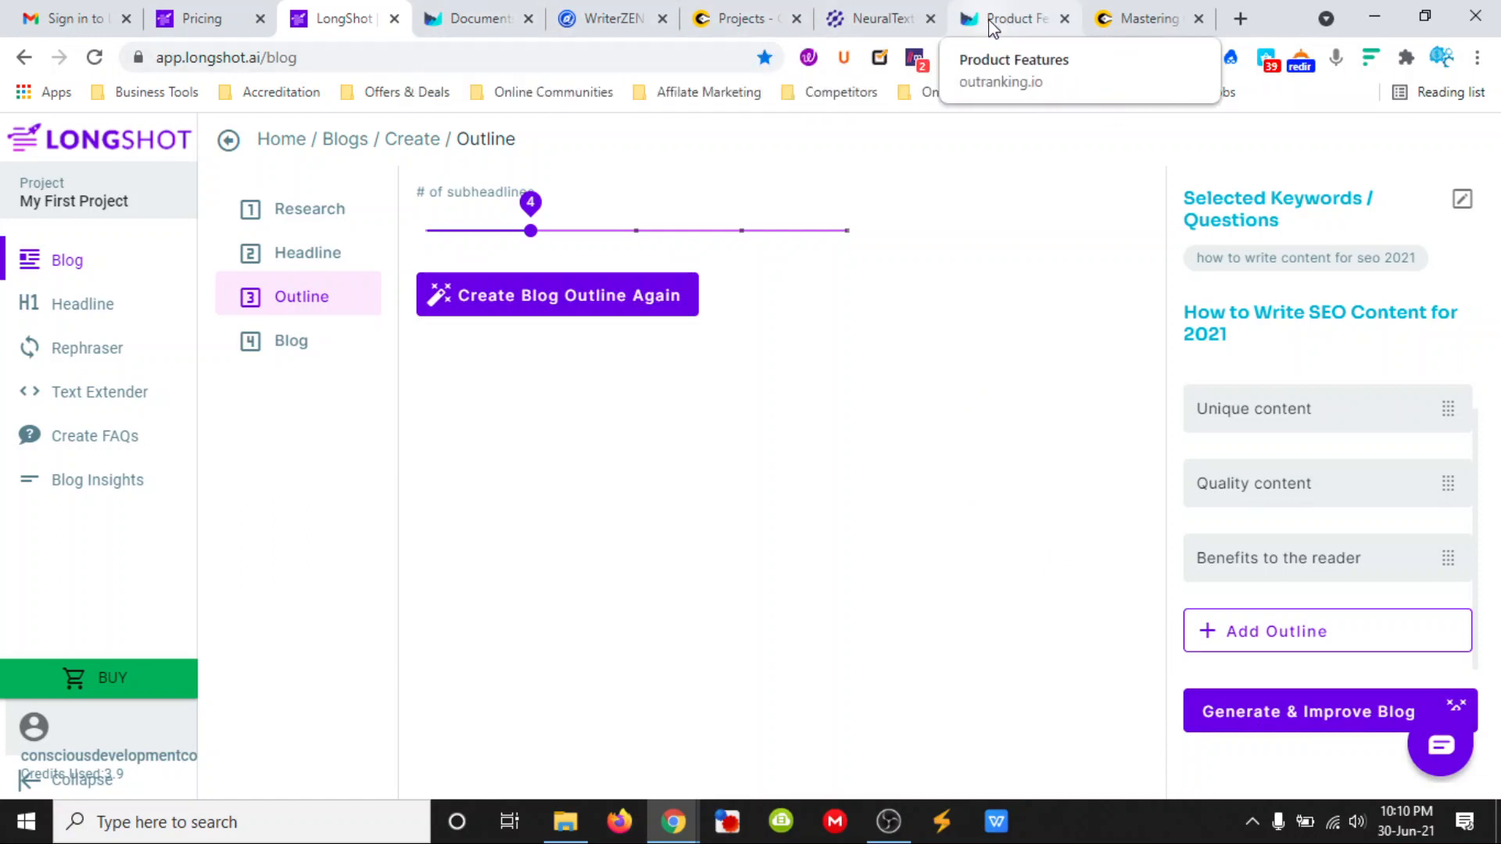
# - Switch to Outranking, look over its product features page and documents list, and start a new SEO document
pyautogui.click(1008, 18)
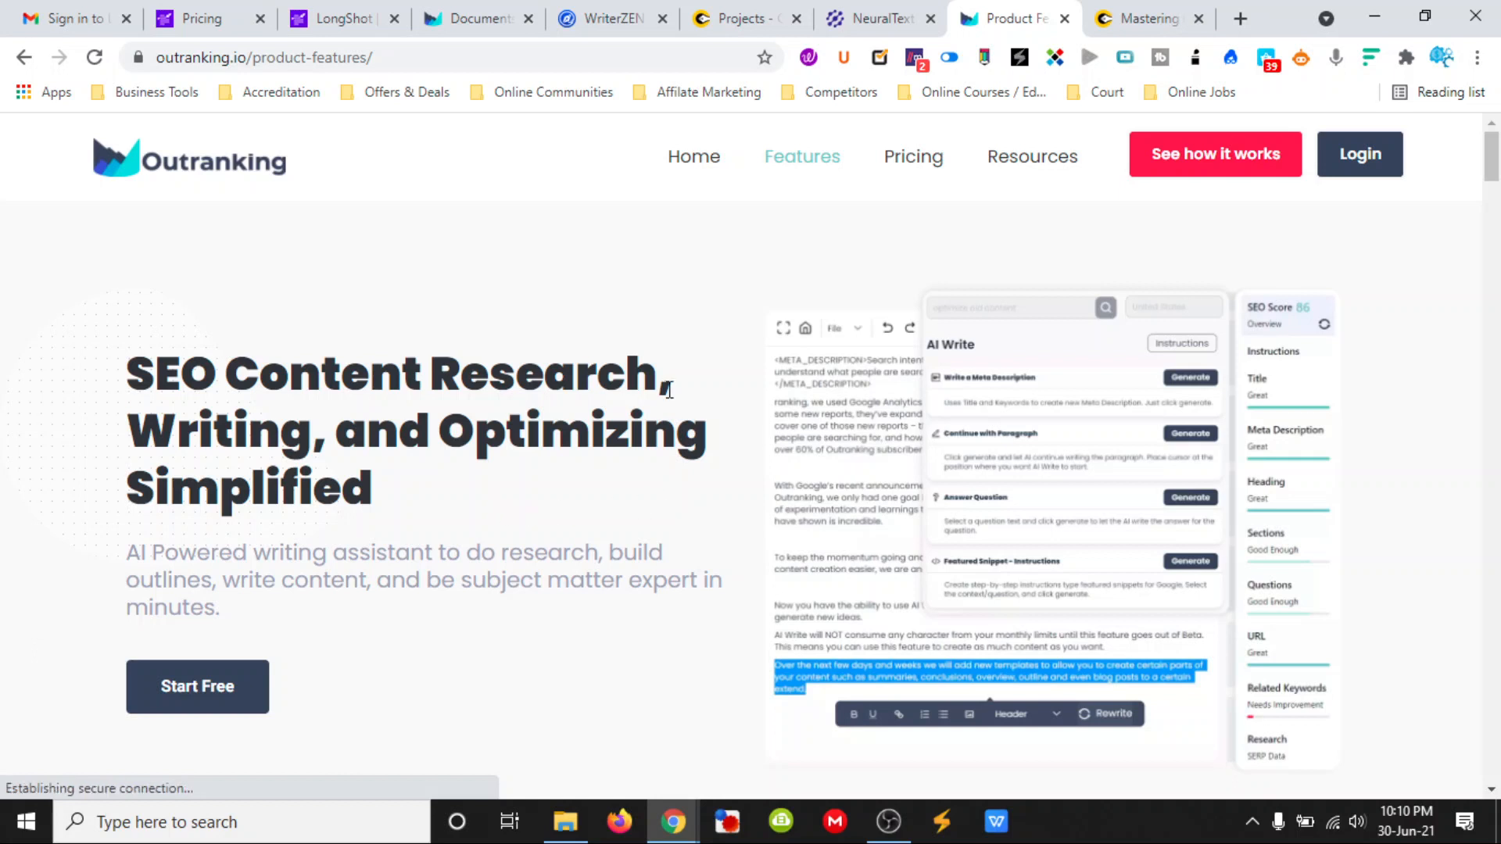
pyautogui.click(480, 20)
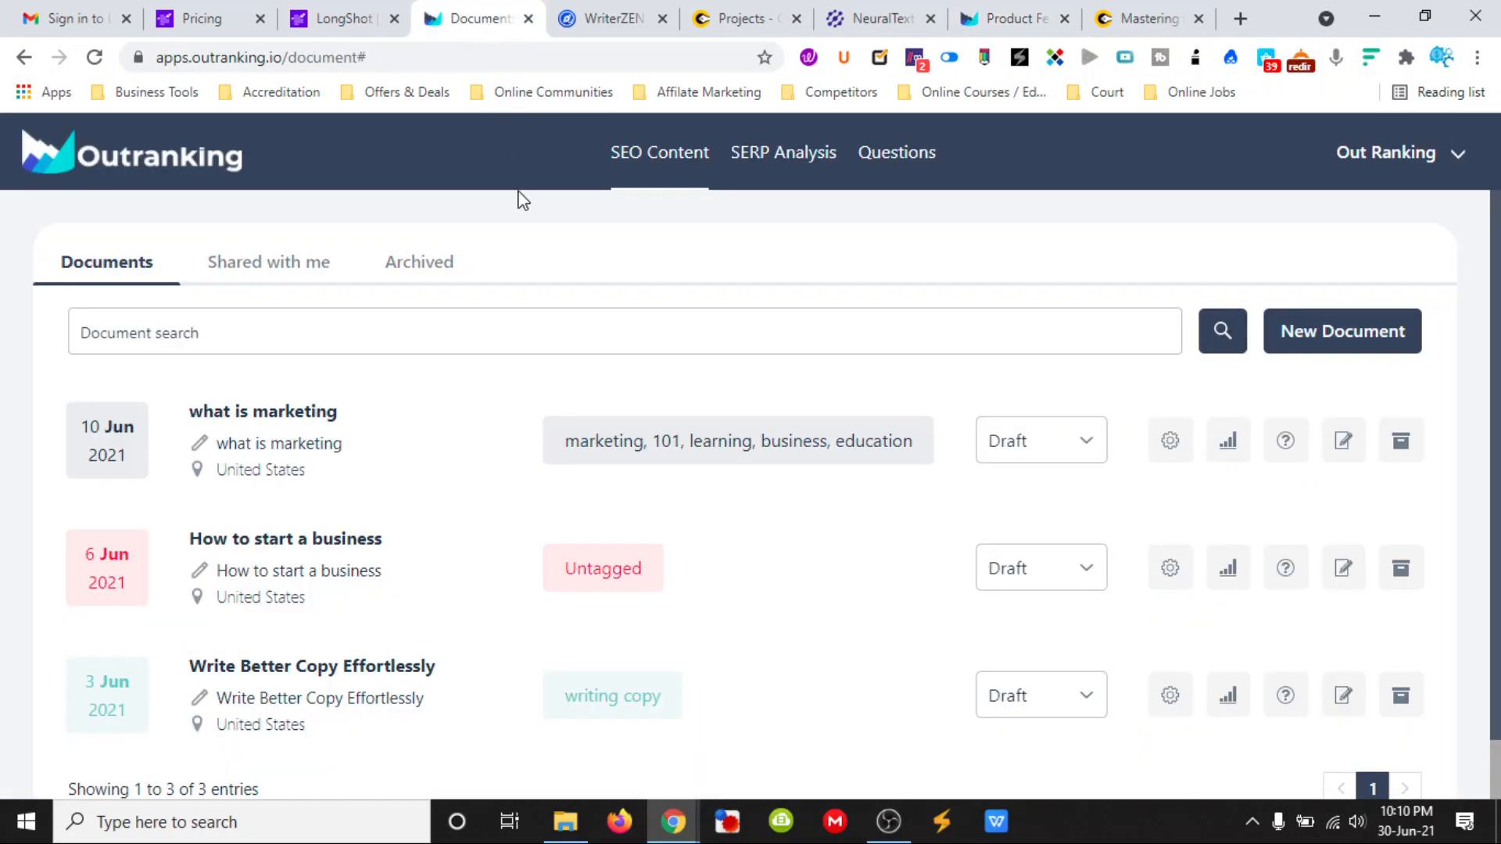
pyautogui.scroll(-1, 339, 547)
pyautogui.scroll(1, 396, 529)
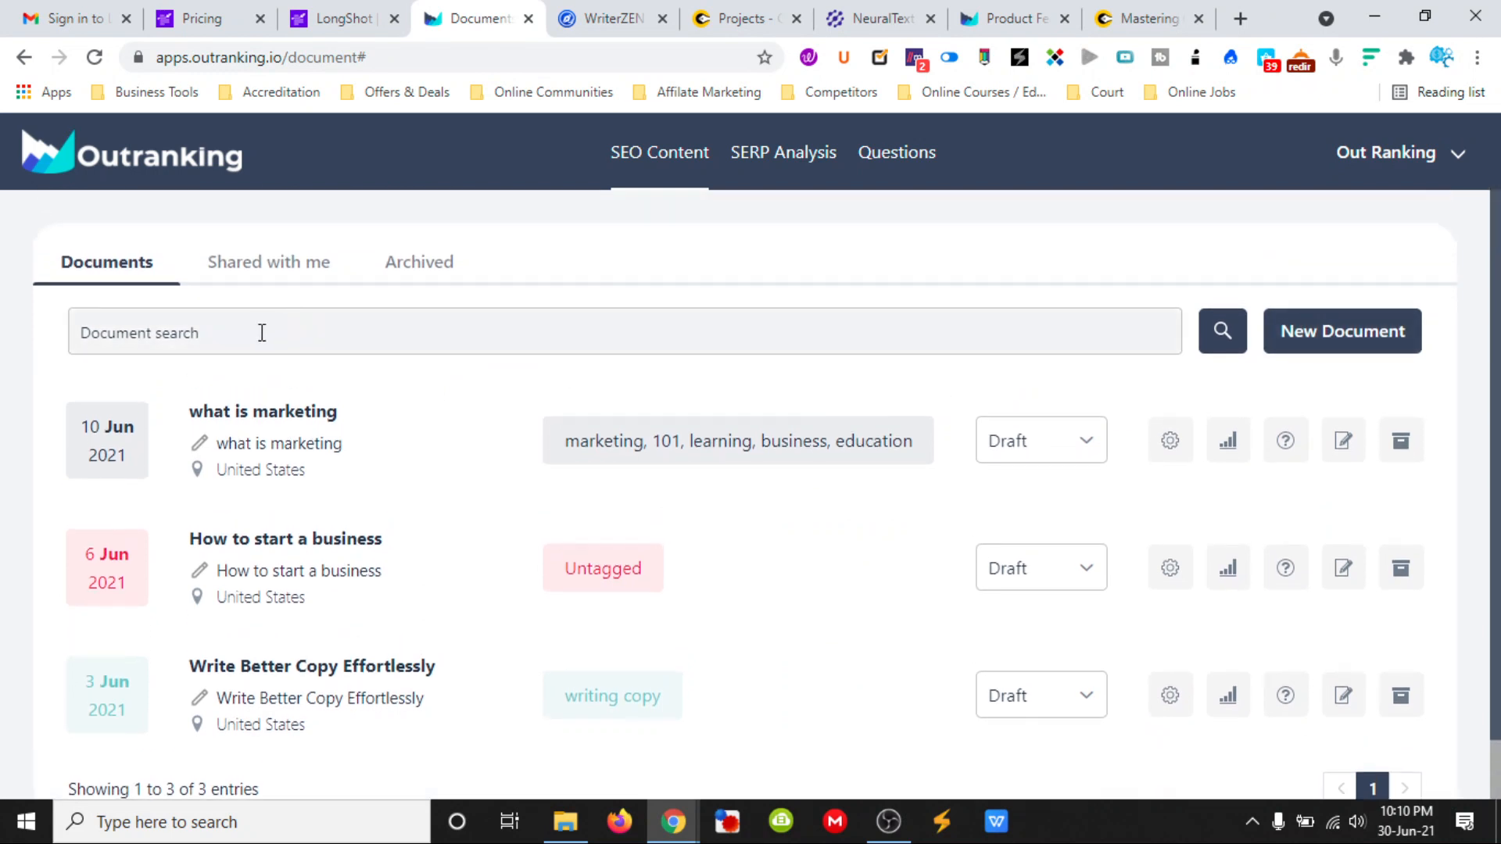
pyautogui.click(1315, 342)
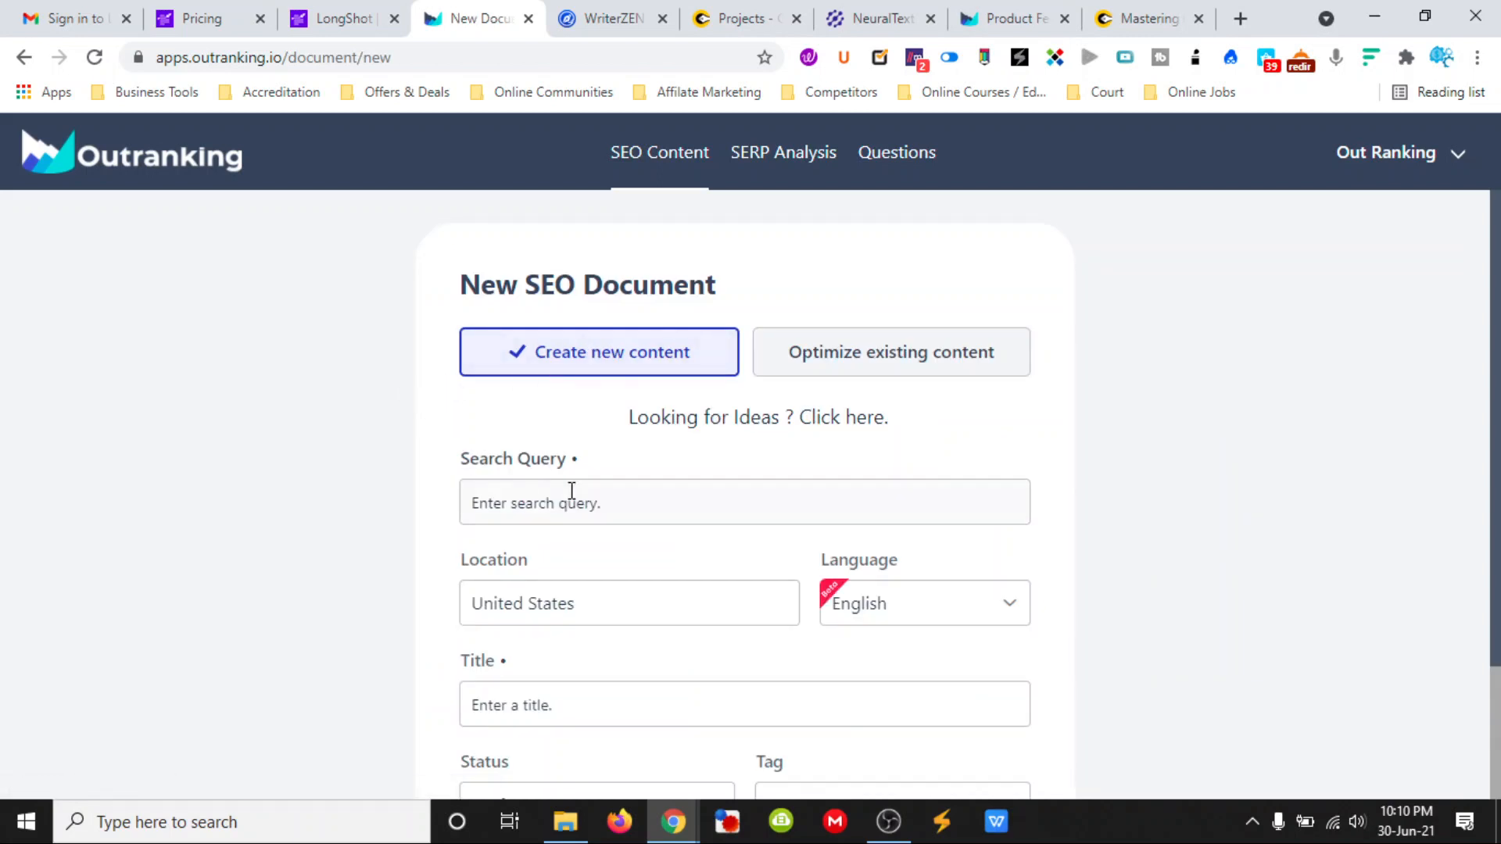
# - Copy the headline "How to Write SEO Content for 2021" from LongShot and use it as the Outranking document's search query
pyautogui.click(340, 24)
pyautogui.moveTo(1255, 336); pyautogui.dragTo(1190, 317)
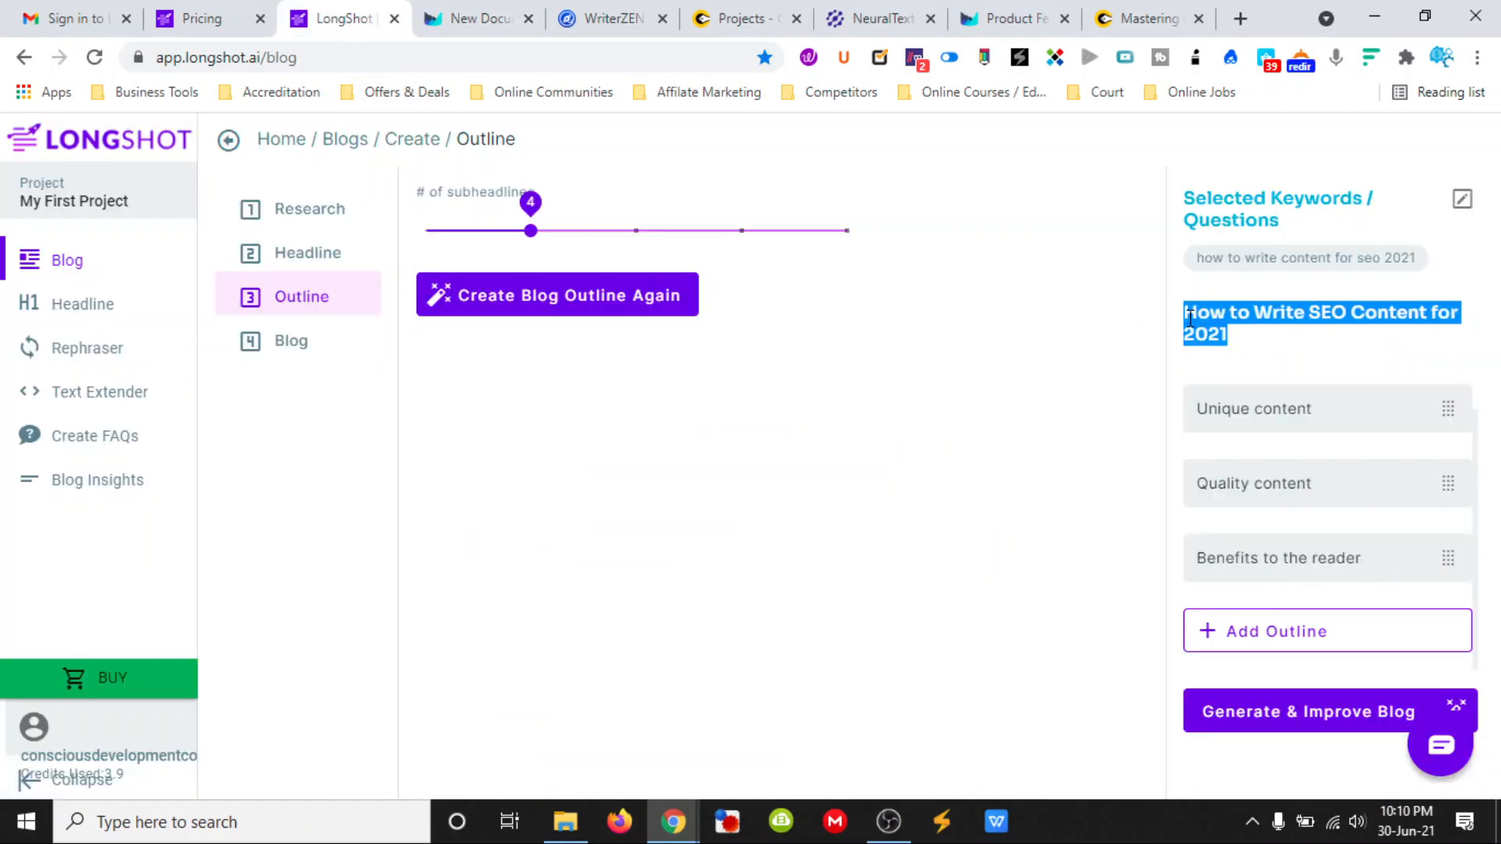
pyautogui.rightClick(1190, 316)
pyautogui.click(1039, 332)
pyautogui.click(485, 18)
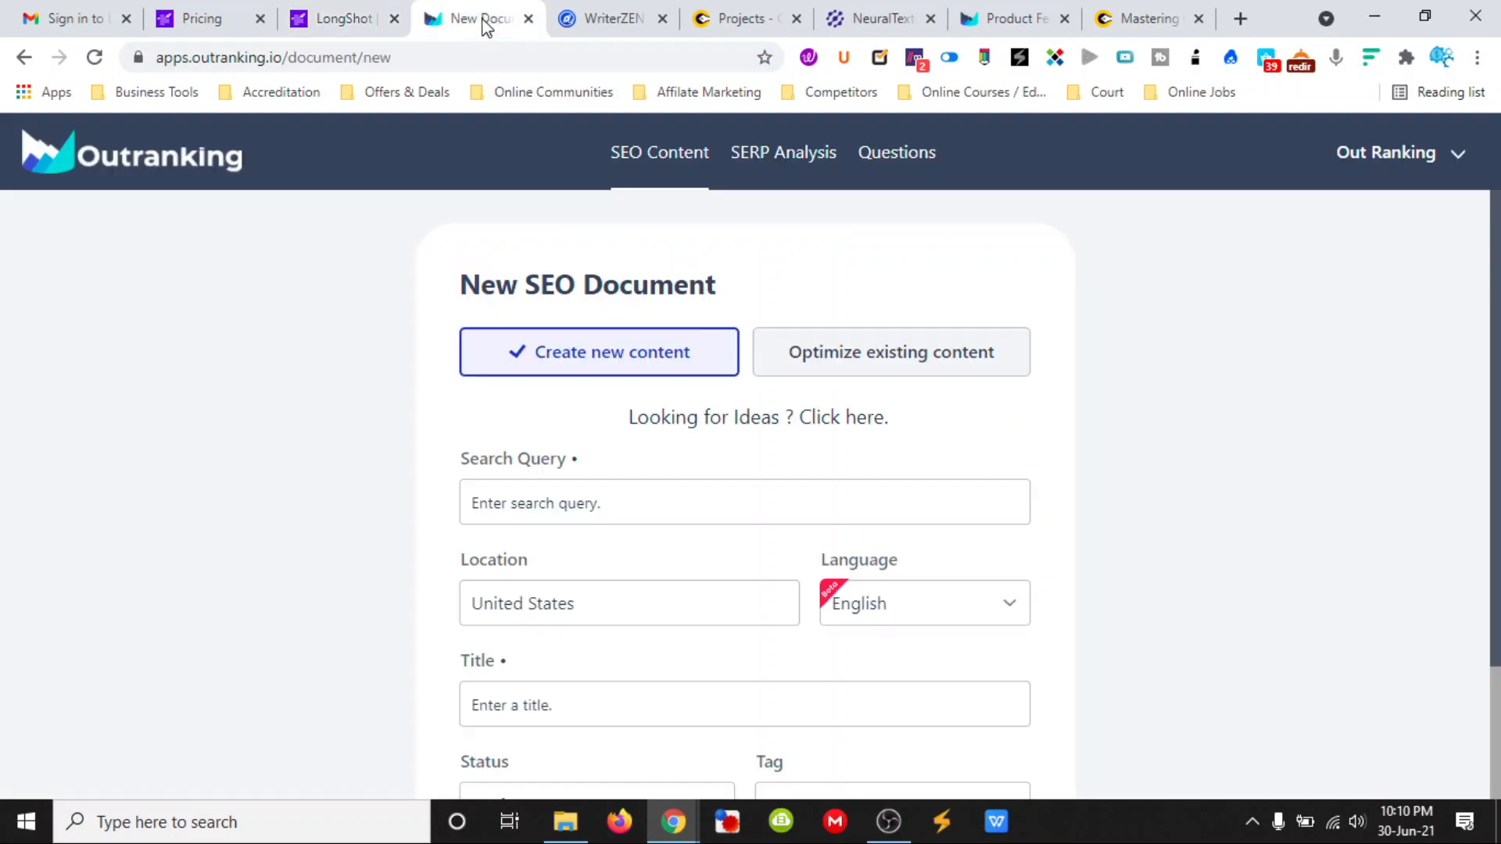
pyautogui.click(582, 505)
pyautogui.hotkey('ctrl', 'v')
# - Set the new document's title to "How to Write SEO Content for 2021"
pyautogui.scroll(-2, 581, 505)
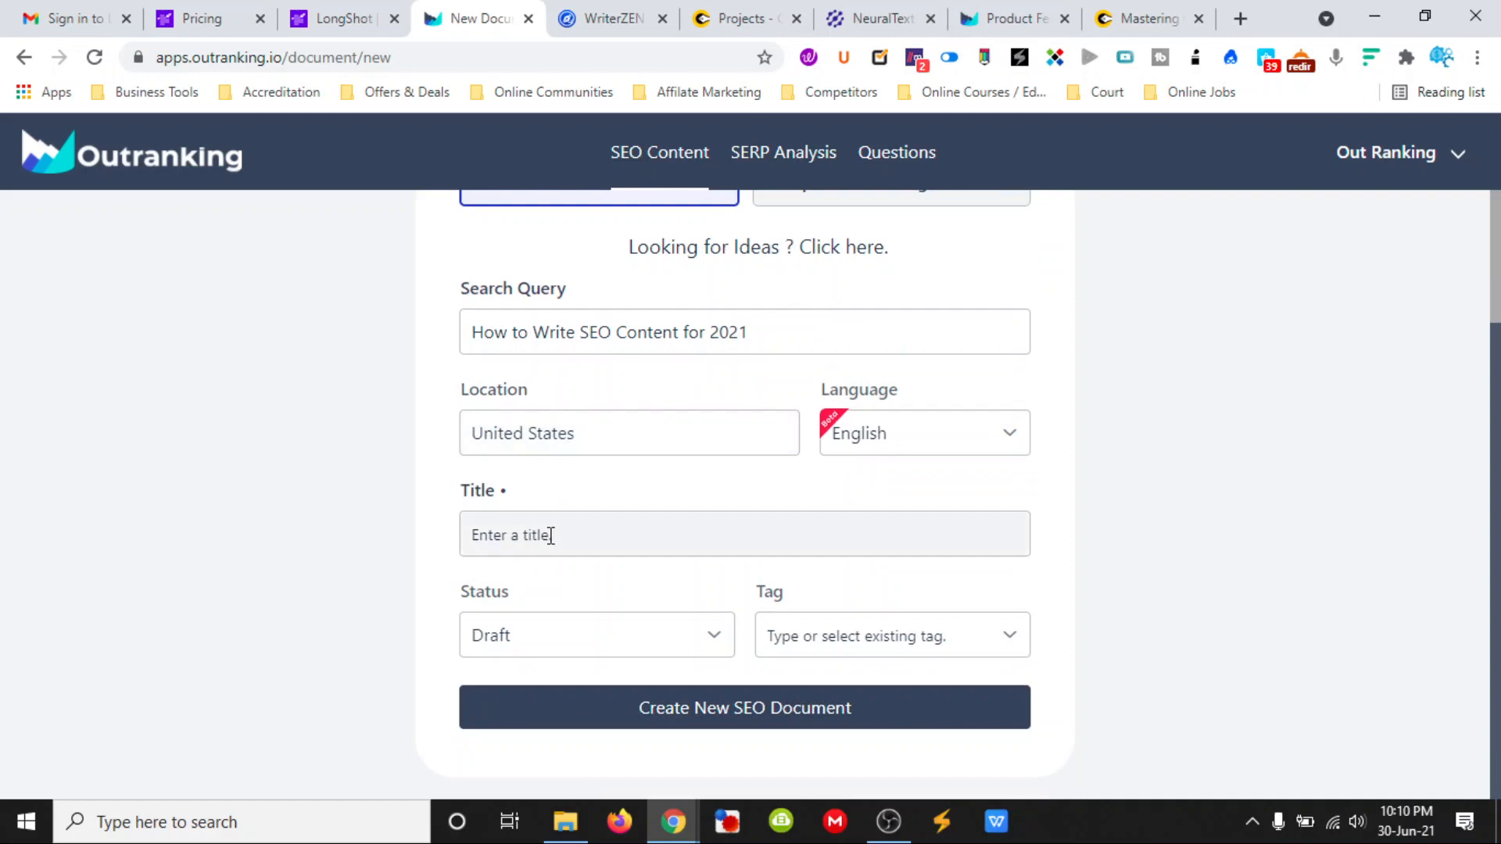
pyautogui.click(551, 536)
pyautogui.hotkey('ctrl', 'v')
pyautogui.hotkey('ctrl', 'v')
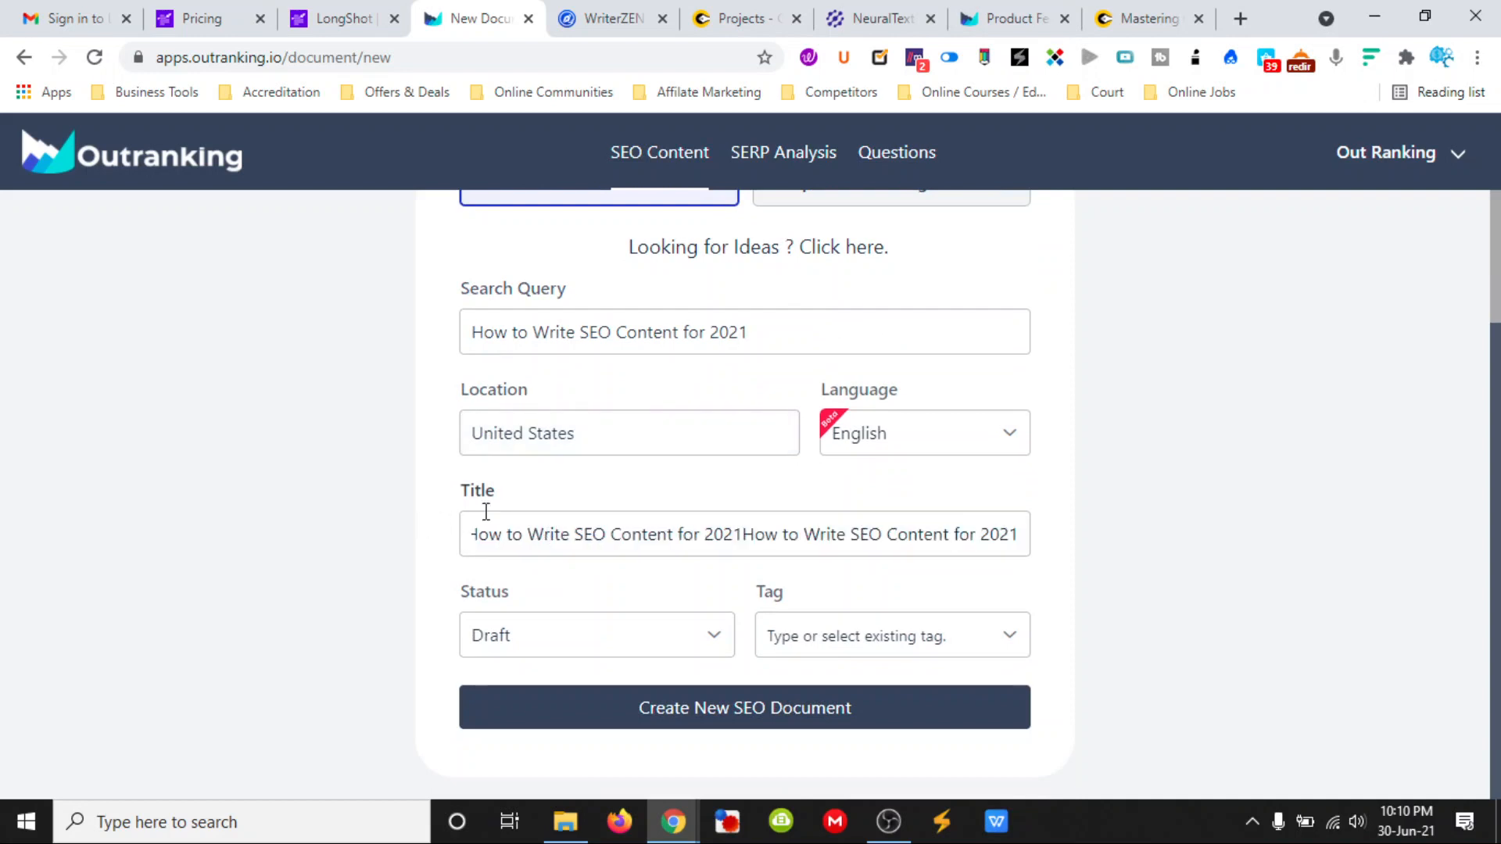
pyautogui.press('BackSpace')
pyautogui.press('BackSpace')
pyautogui.press('BackSpace')
pyautogui.press('BackSpace')
pyautogui.press('BackSpace')
pyautogui.press('BackSpace')
pyautogui.press('BackSpace')
pyautogui.press('BackSpace')
pyautogui.press('BackSpace')
pyautogui.press('BackSpace')
pyautogui.press('BackSpace')
pyautogui.press('BackSpace')
pyautogui.press('BackSpace')
pyautogui.press('BackSpace')
pyautogui.press('BackSpace')
pyautogui.press('BackSpace')
pyautogui.press('BackSpace')
pyautogui.press('BackSpace')
pyautogui.press('BackSpace')
pyautogui.press('BackSpace')
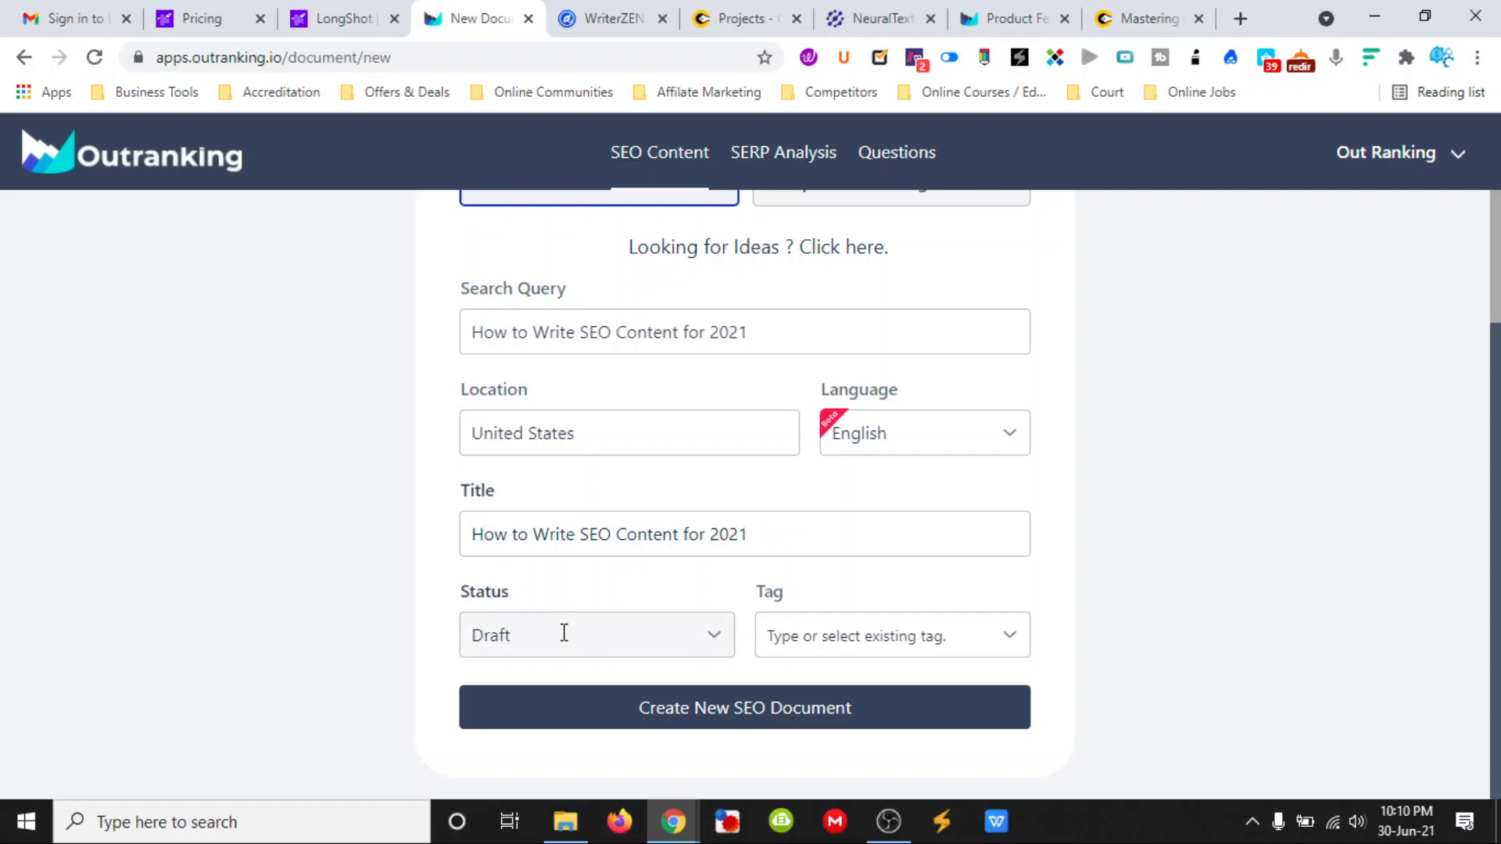
# - Tag the document "seo, content marketing" and create the new SEO document
pyautogui.click(916, 637)
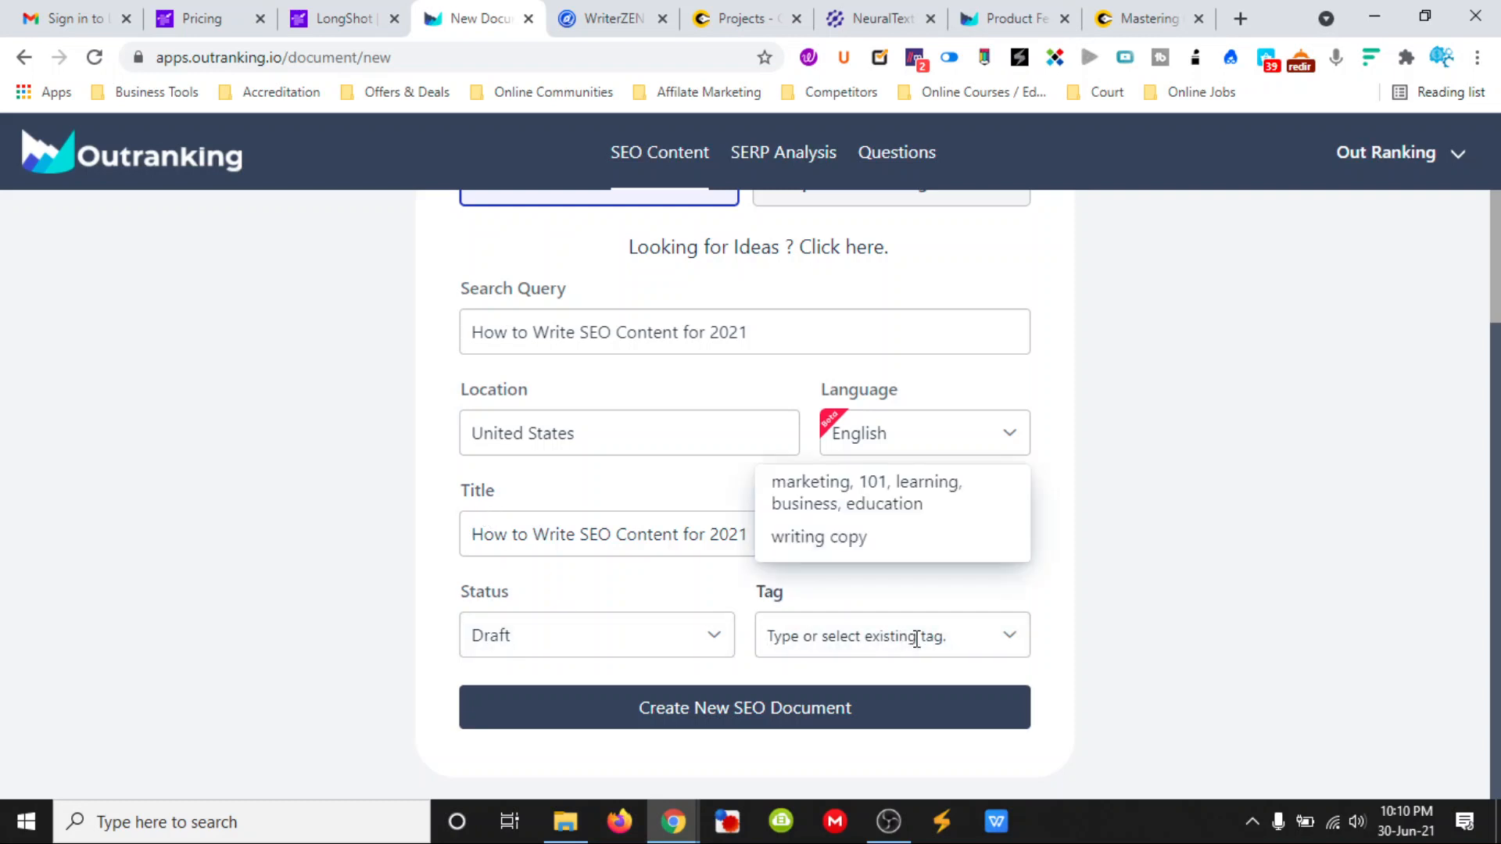
pyautogui.write('se')
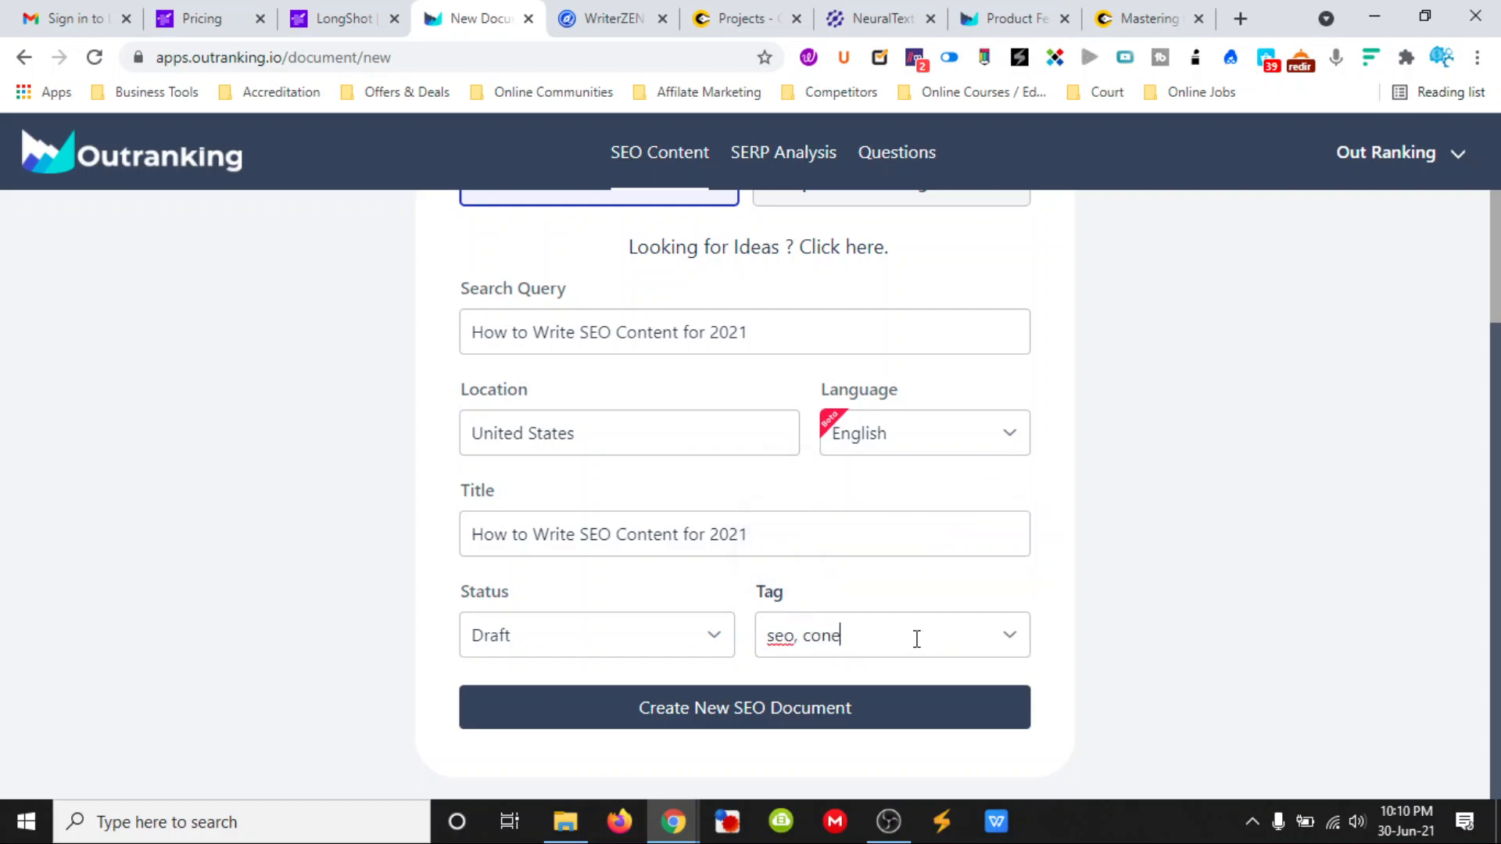
pyautogui.write('o, content marketing')
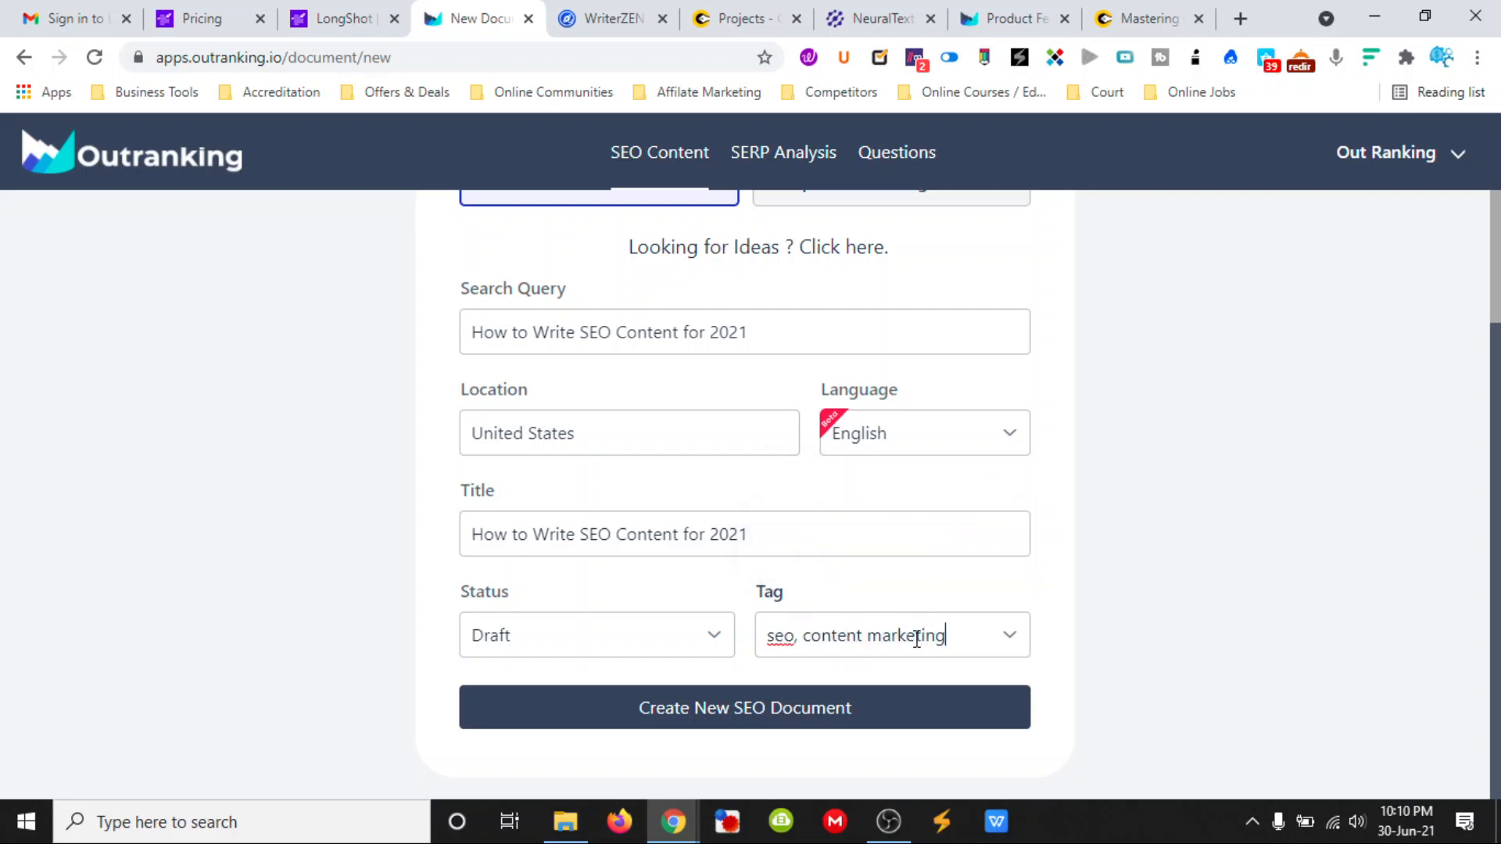
pyautogui.click(878, 707)
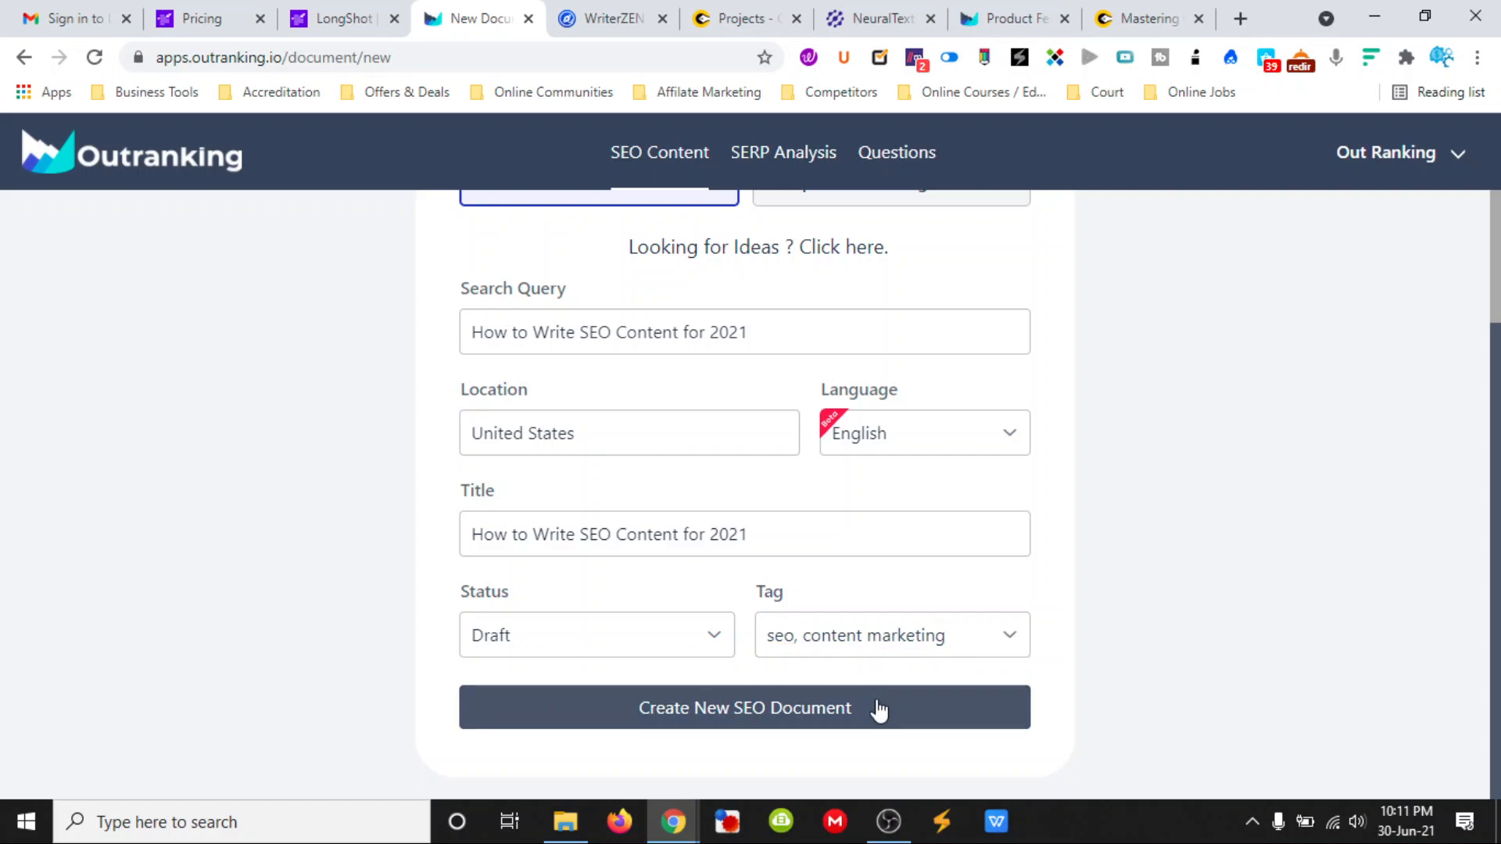
pyautogui.click(833, 717)
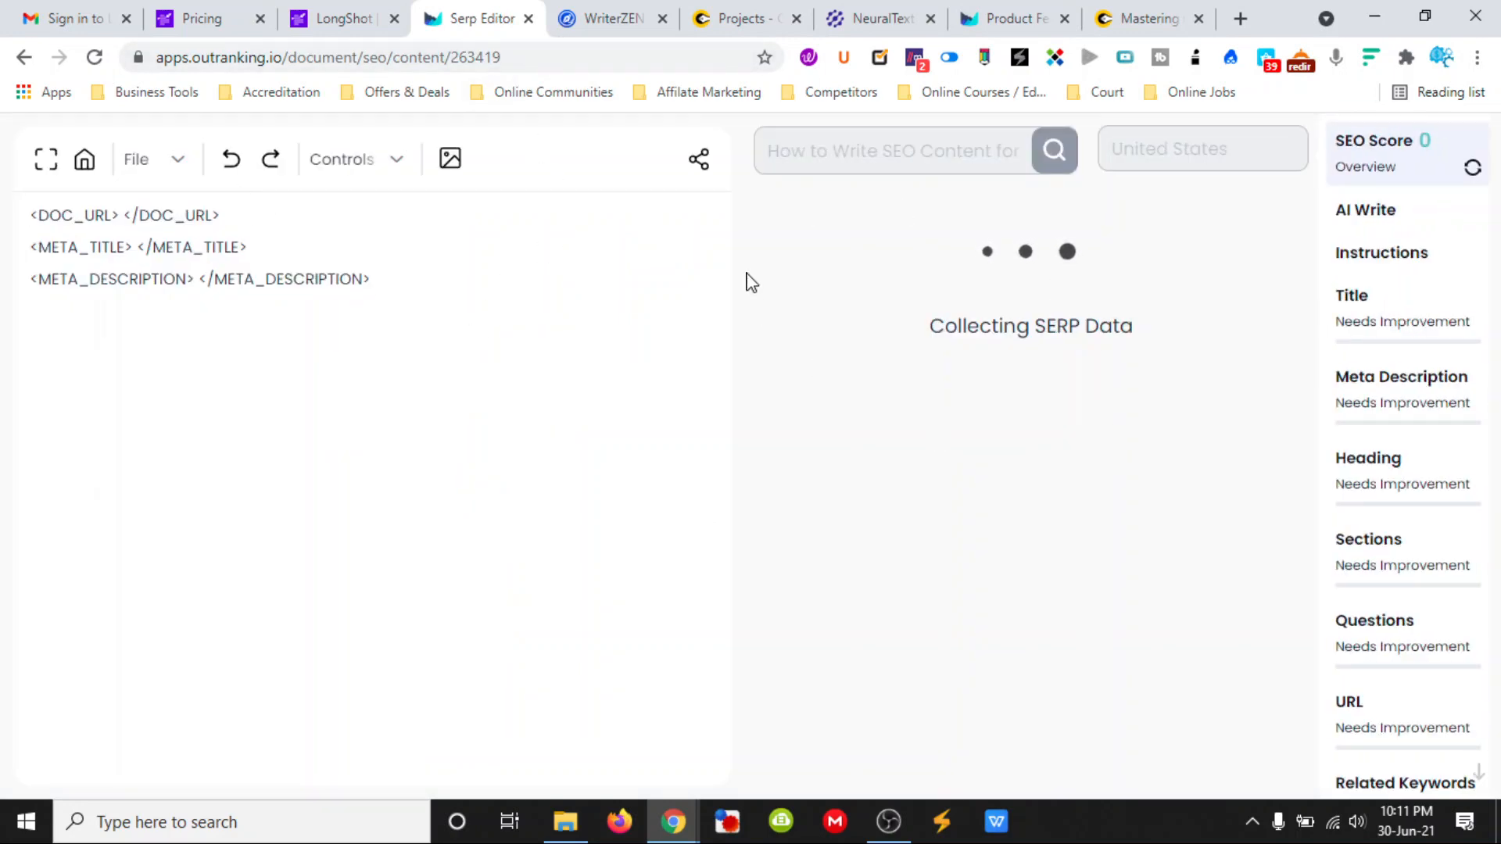
# - Switch to the NeuralText website and examine its audience, testimonial, AI copywriting and content editor sections
pyautogui.click(884, 30)
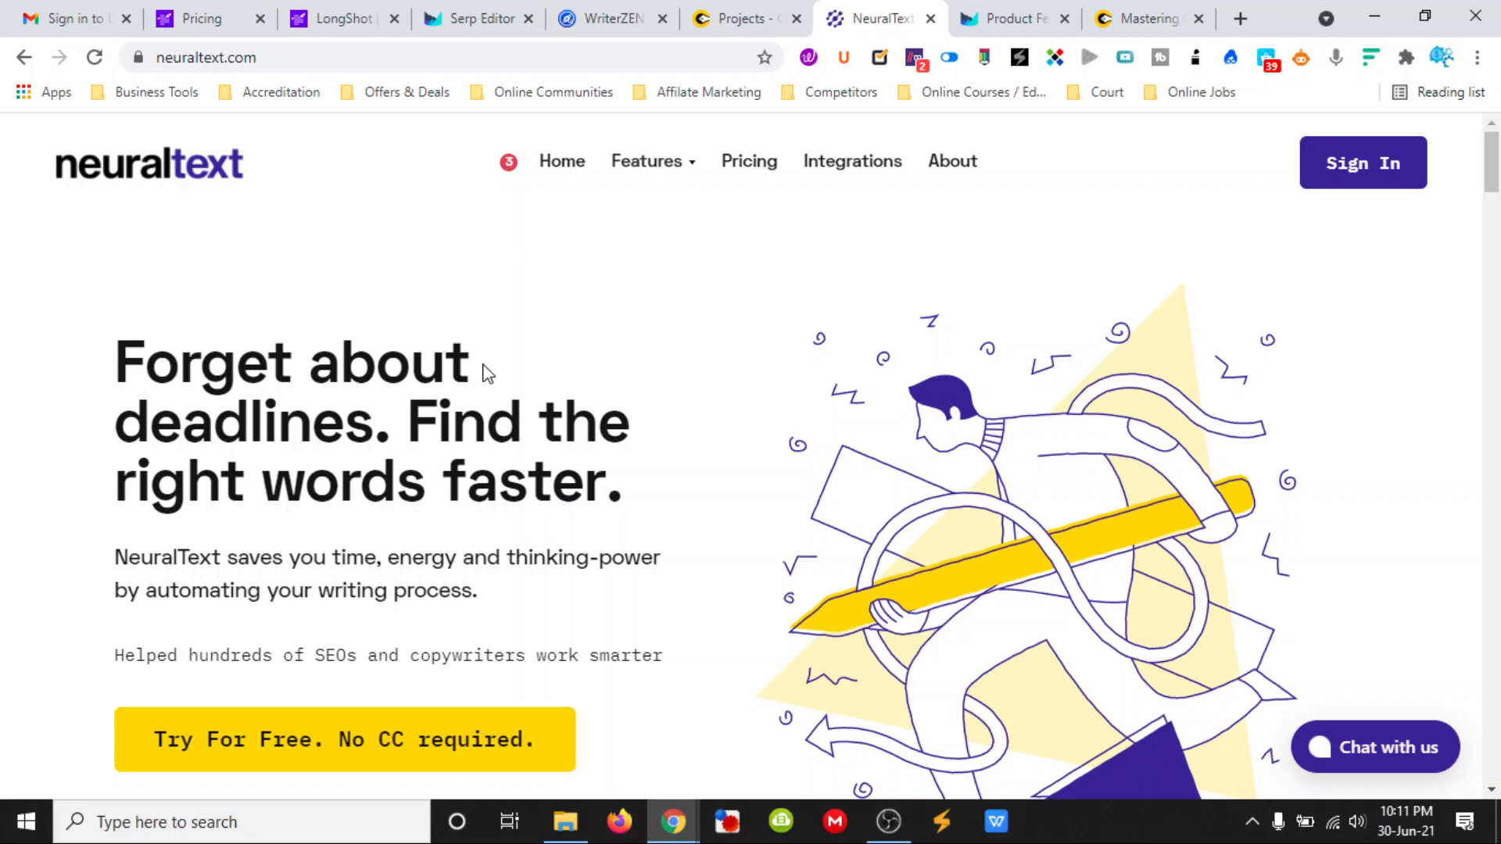
pyautogui.scroll(-8, 538, 356)
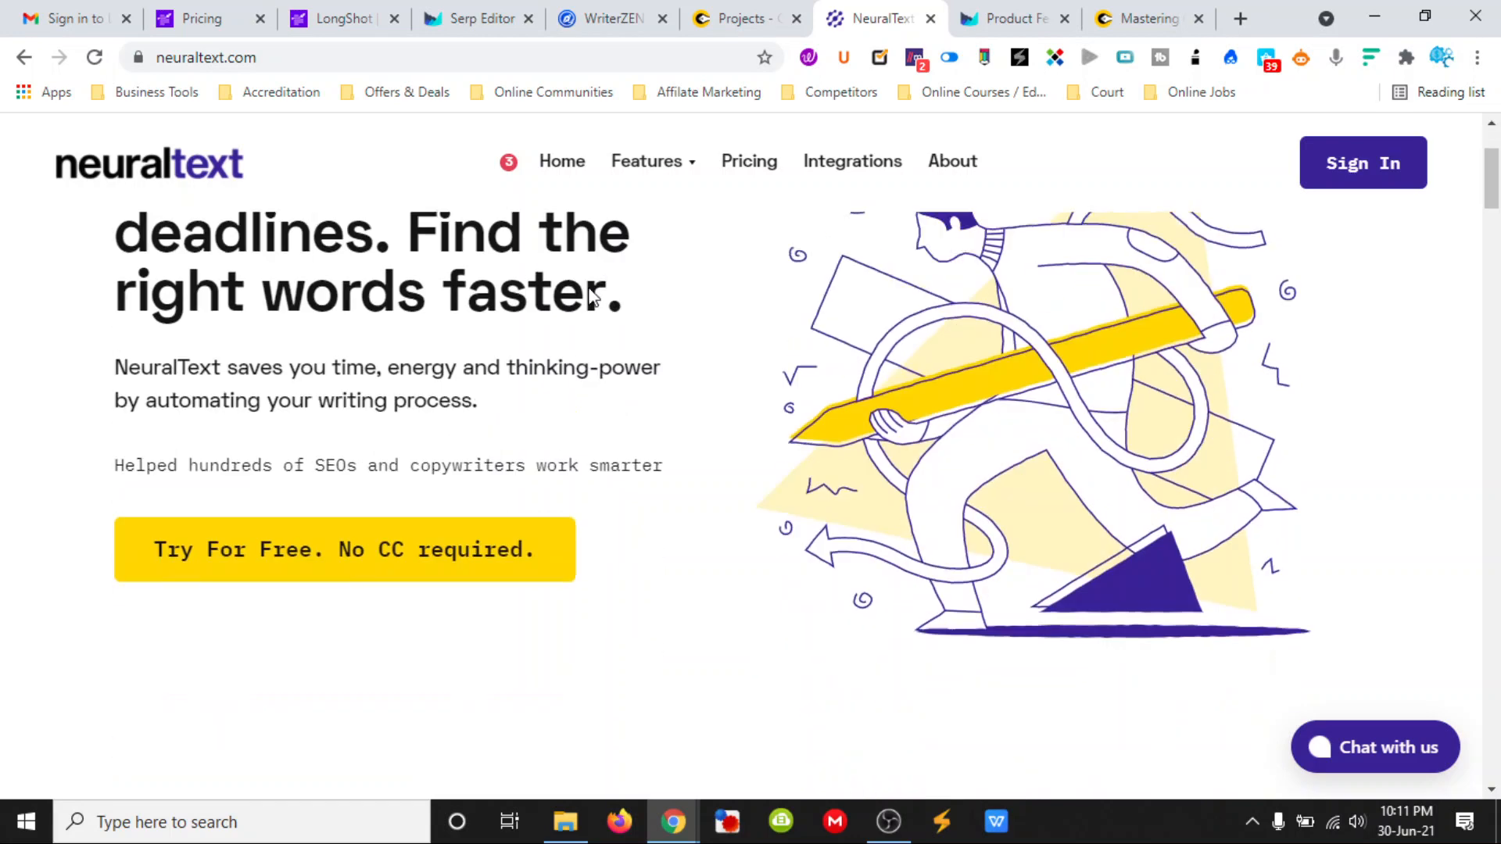
pyautogui.scroll(-2, 536, 471)
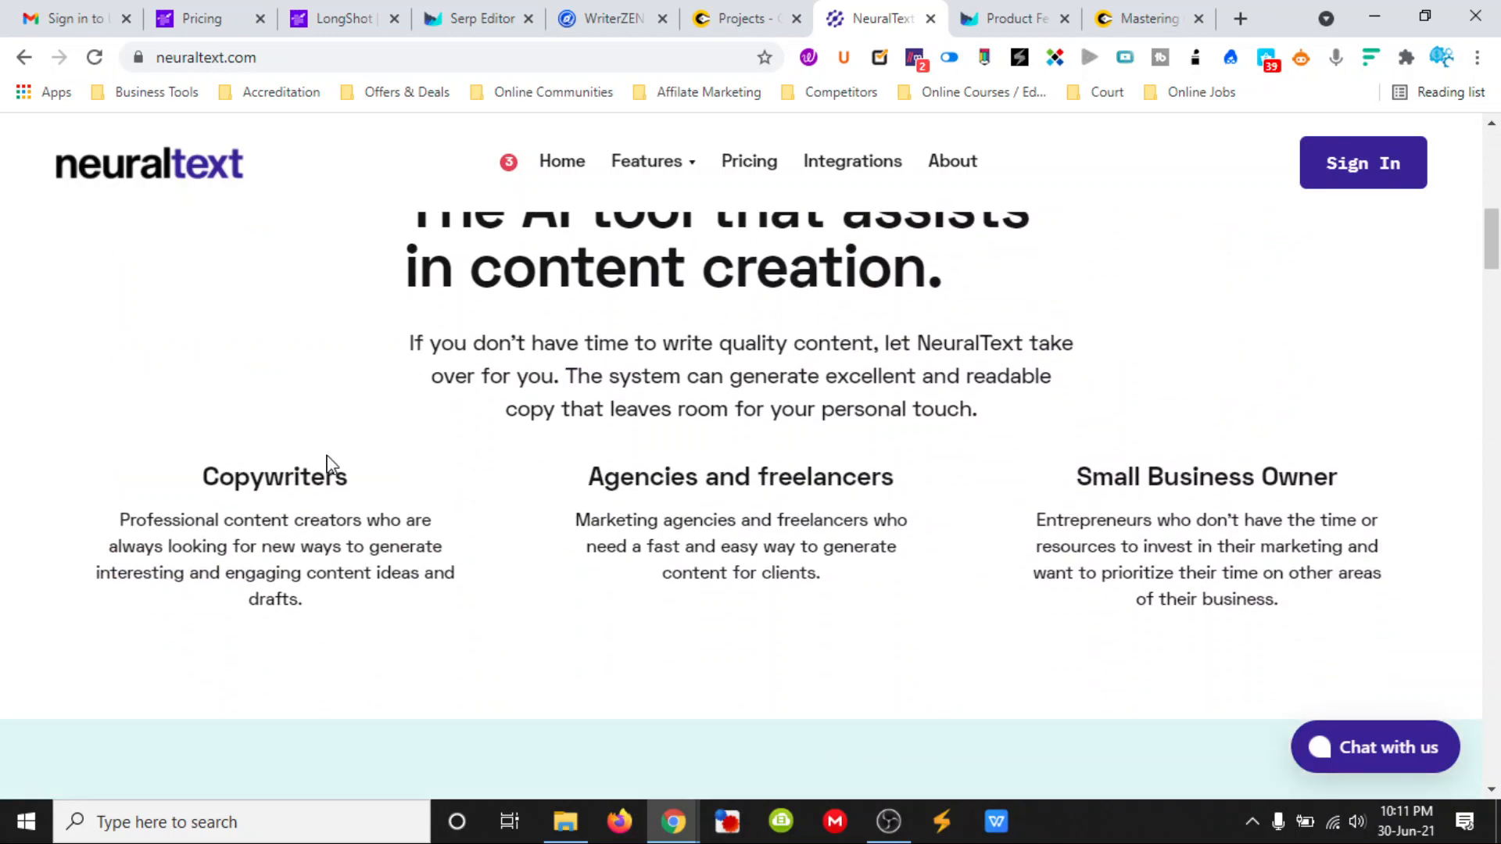
pyautogui.scroll(-8, 1068, 473)
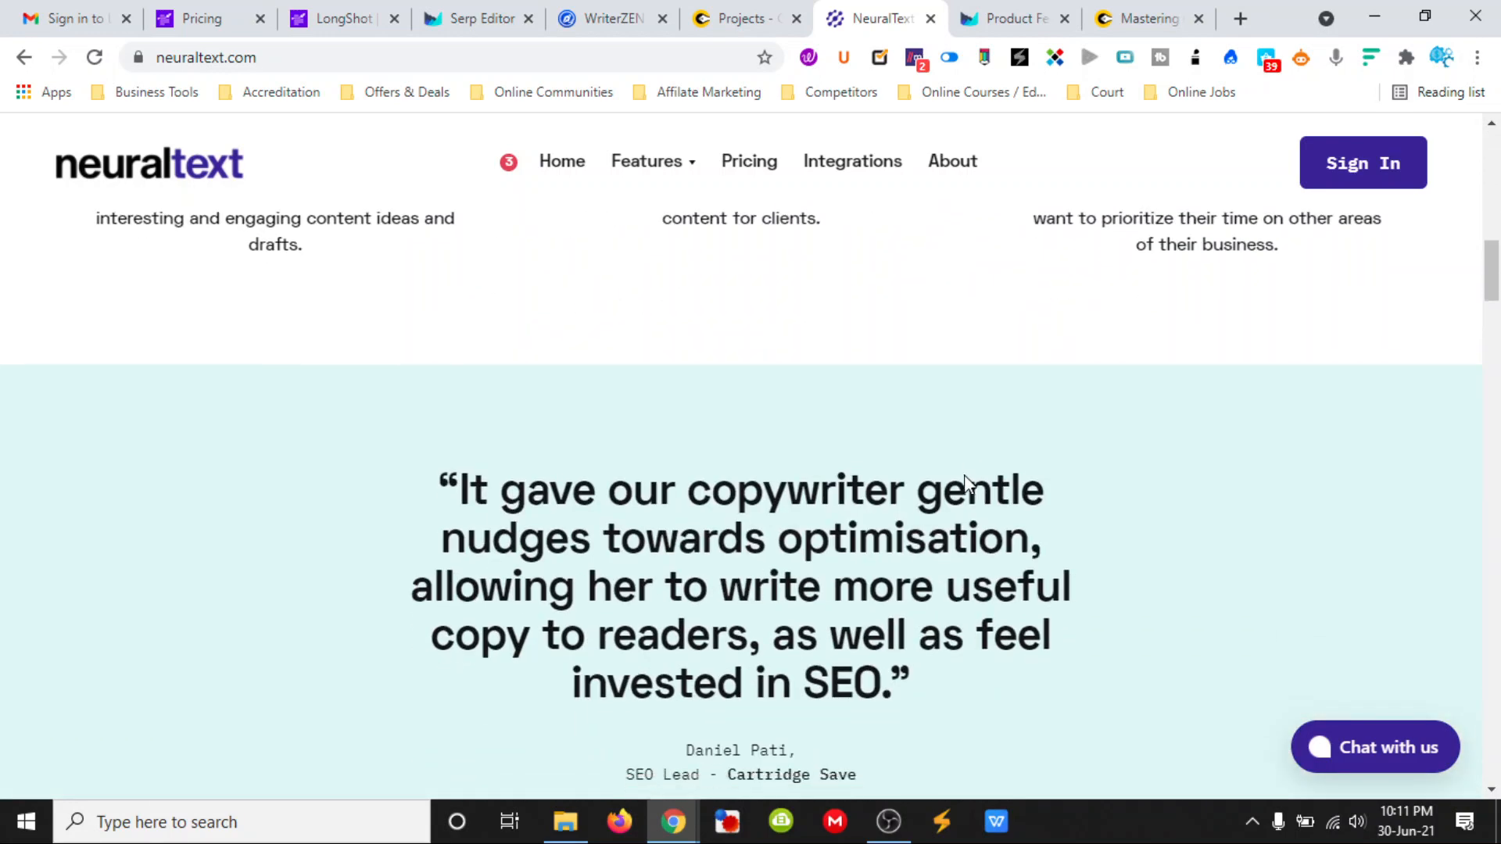
pyautogui.scroll(-7, 701, 415)
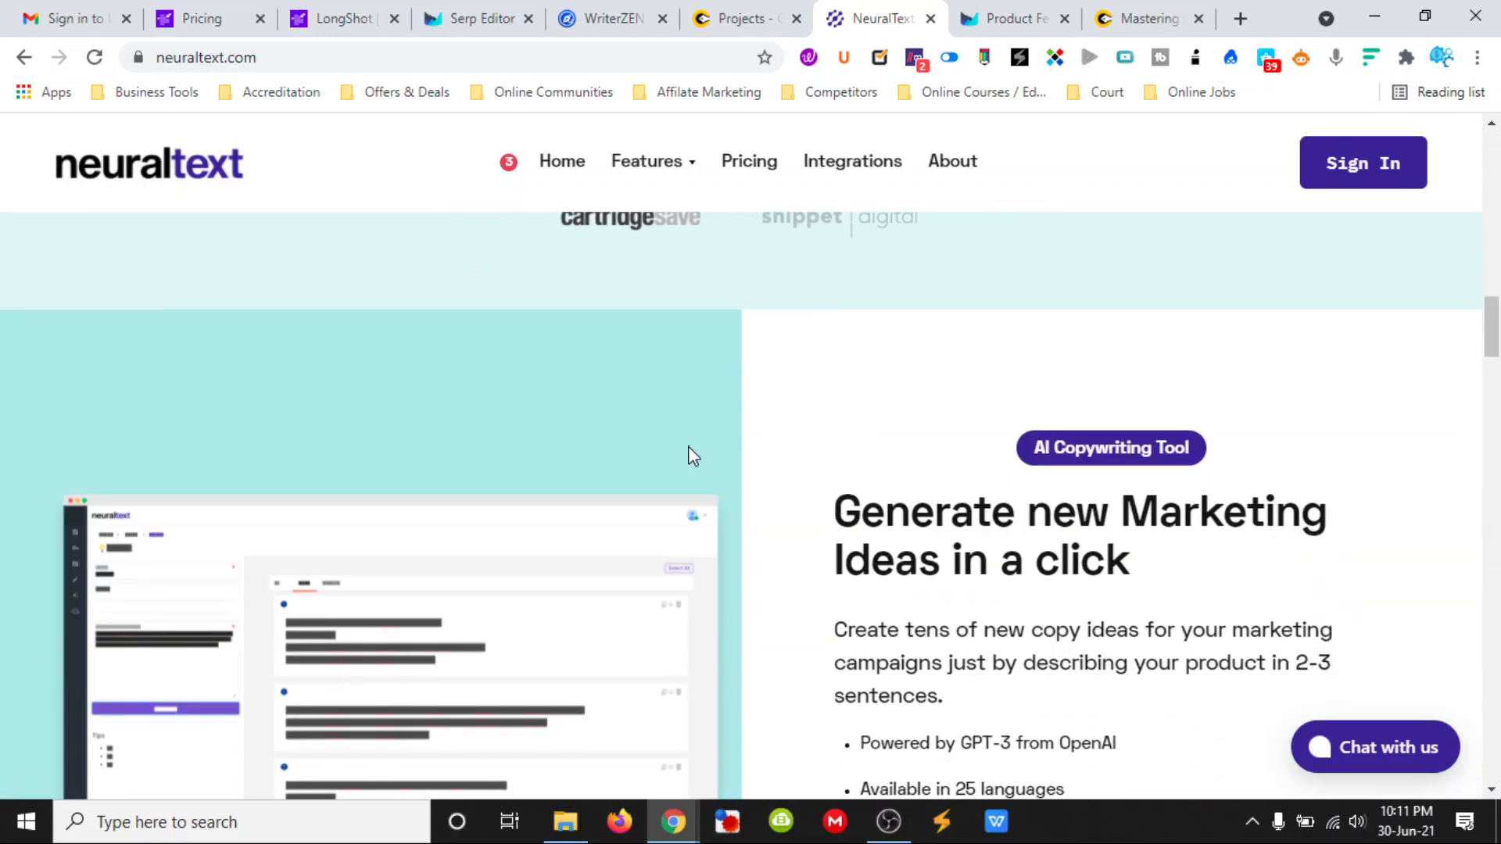
pyautogui.scroll(-10, 774, 436)
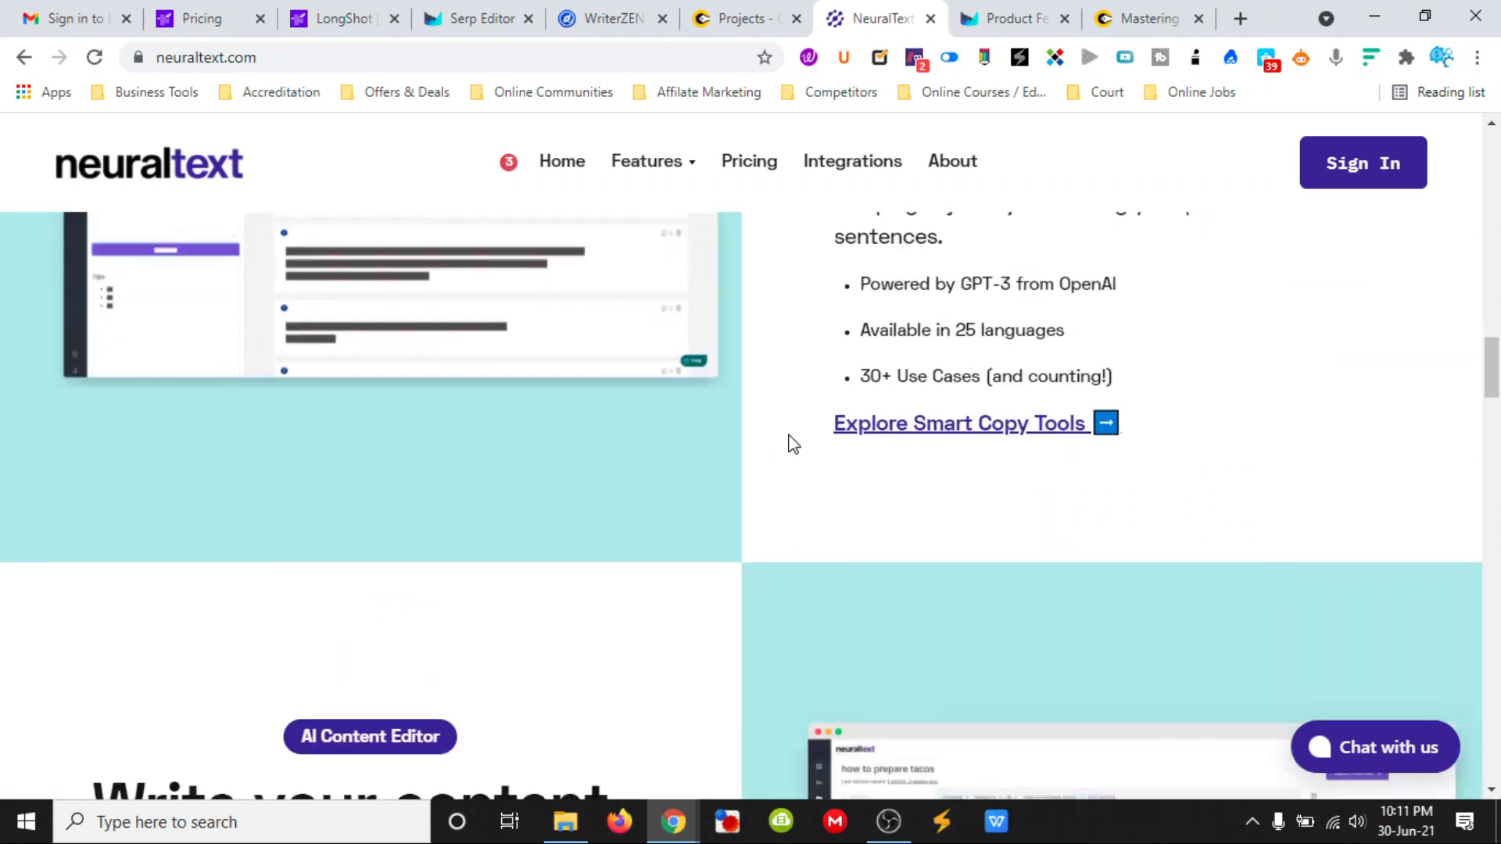
pyautogui.scroll(-3, 429, 461)
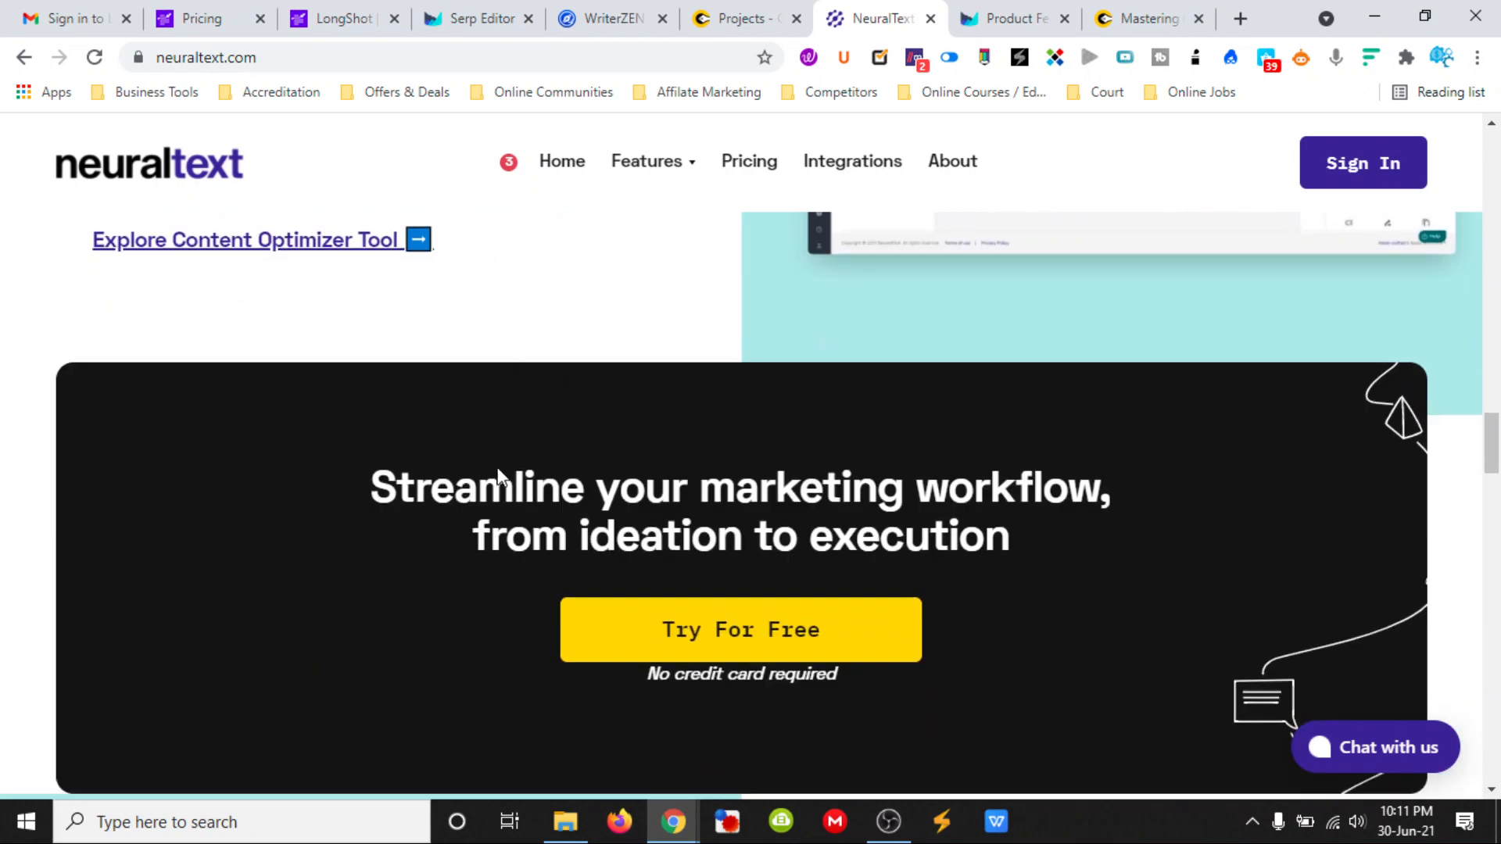
pyautogui.scroll(7, 626, 481)
pyautogui.scroll(8, 789, 461)
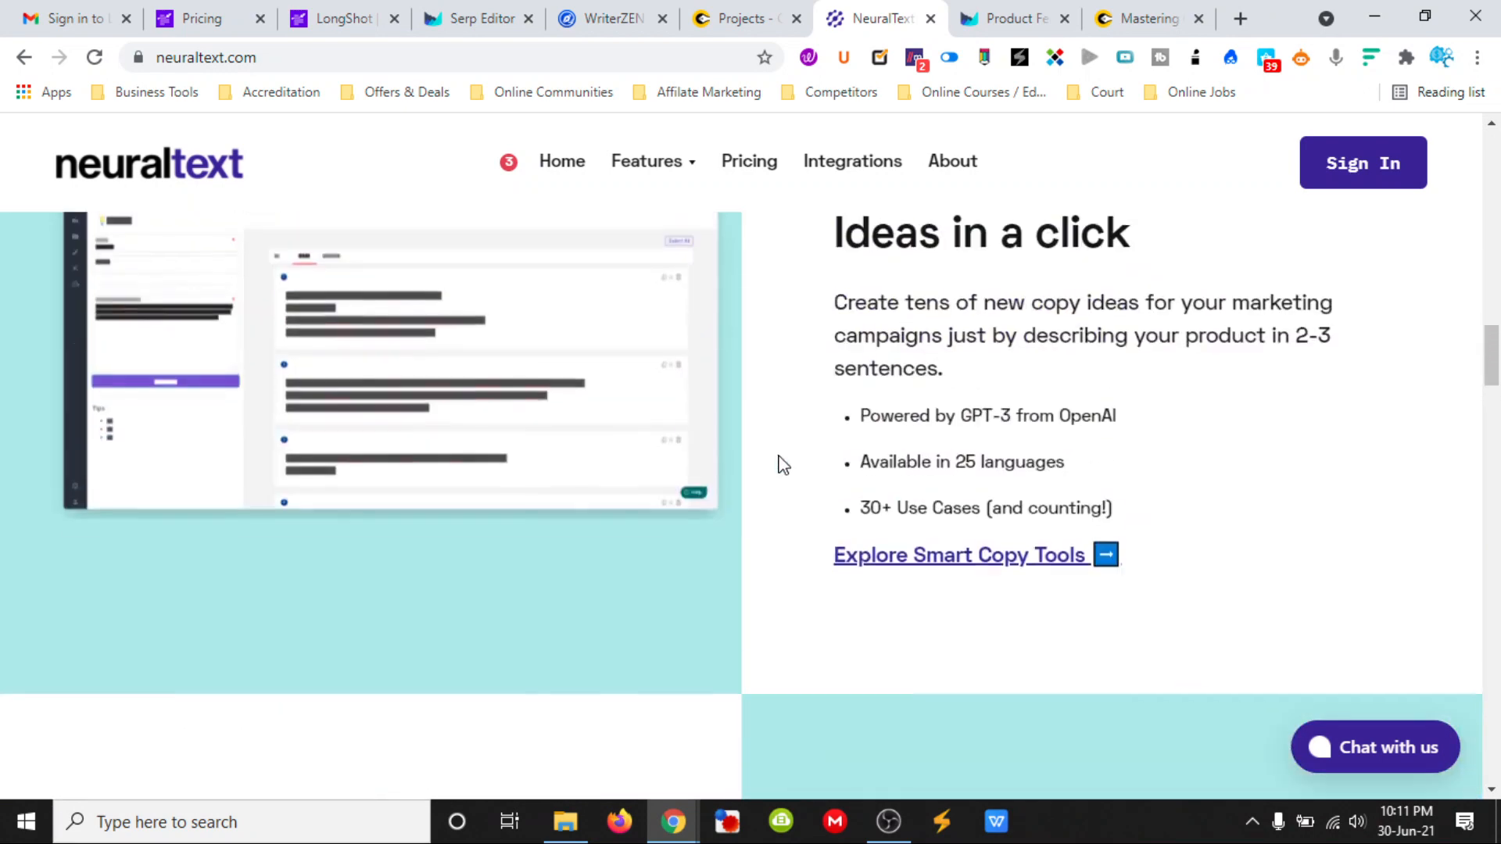
# - Switch to the WriterZen website and look over its introduction and trial offer
pyautogui.click(603, 20)
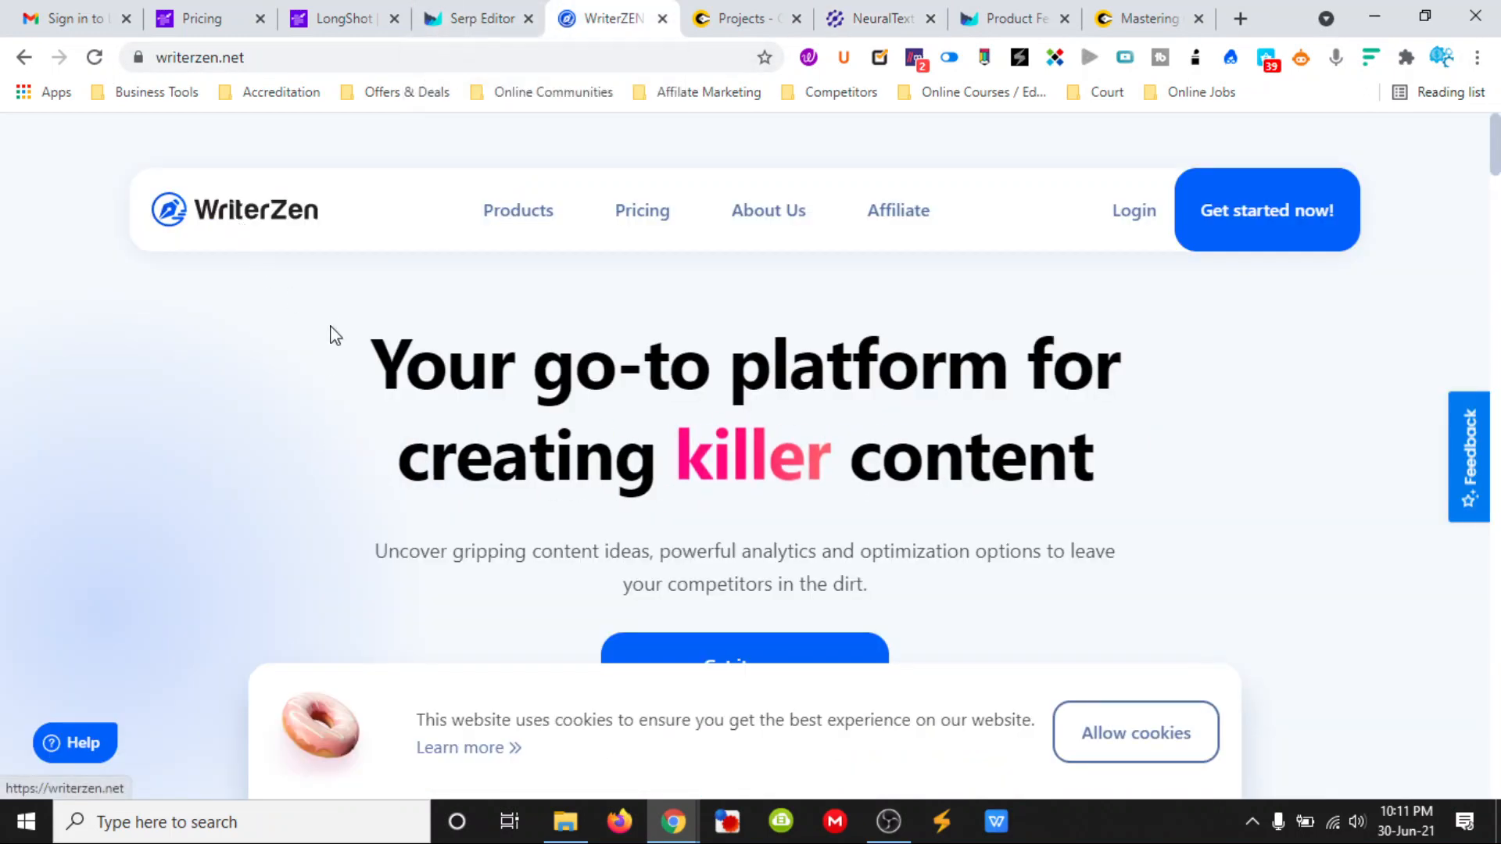
pyautogui.scroll(-5, 331, 360)
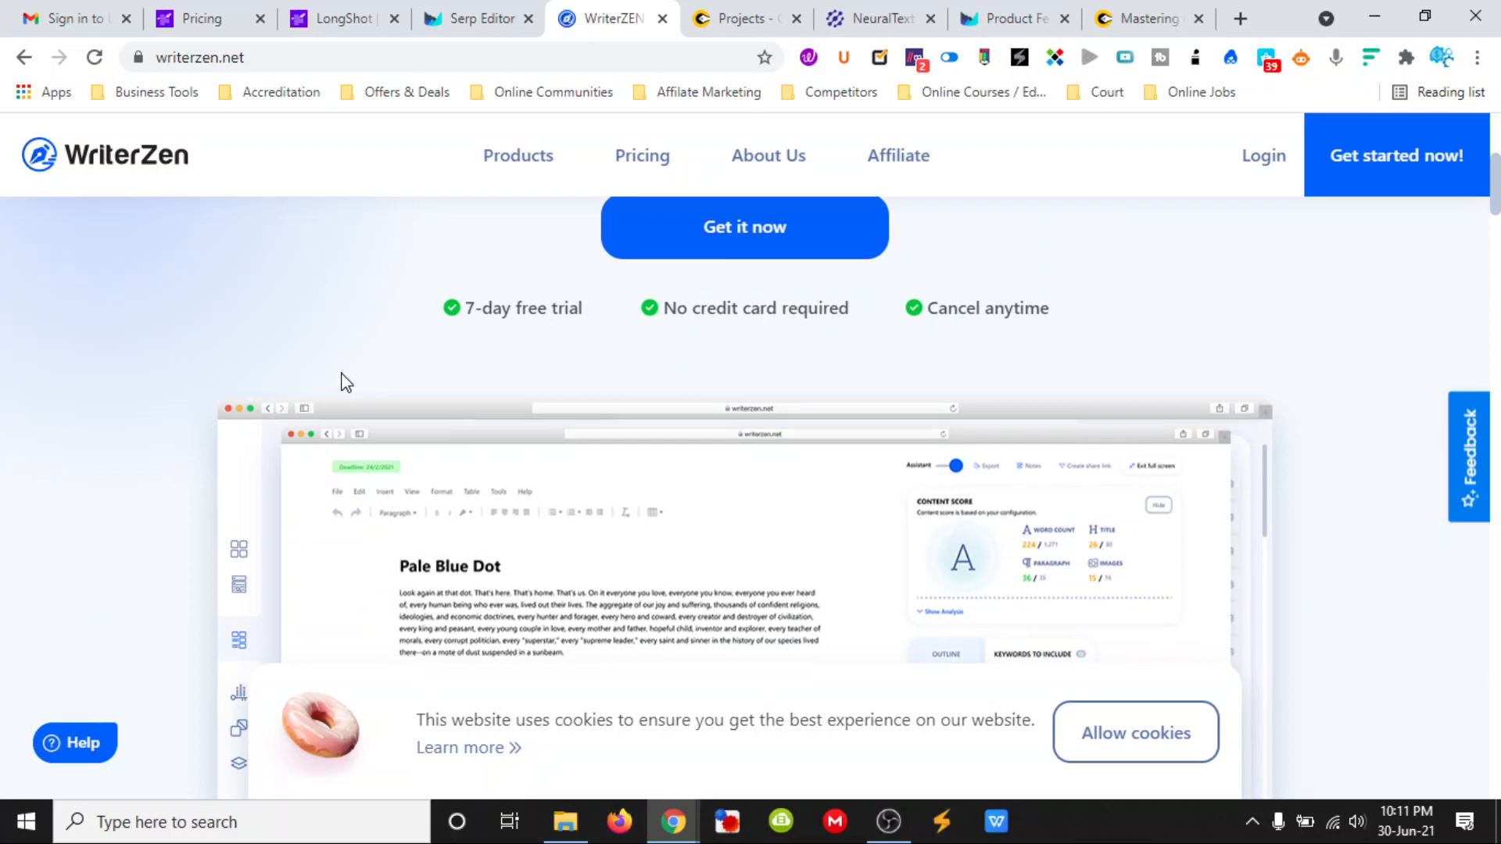
pyautogui.scroll(5, 346, 383)
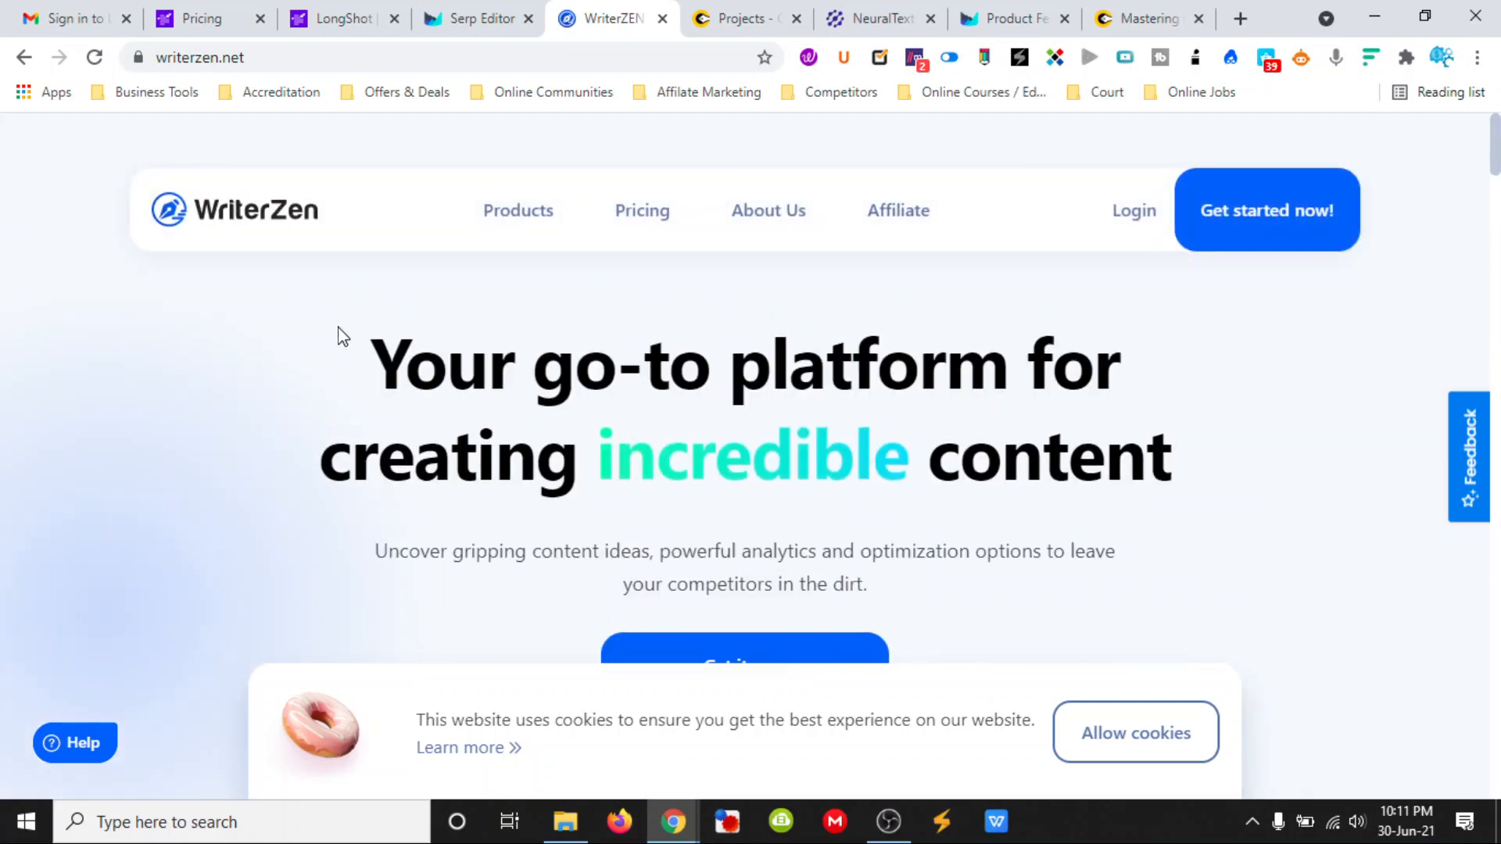
# - Look through the WriterZen website's usage figures, content creation features and keyword research section
pyautogui.scroll(-10, 341, 336)
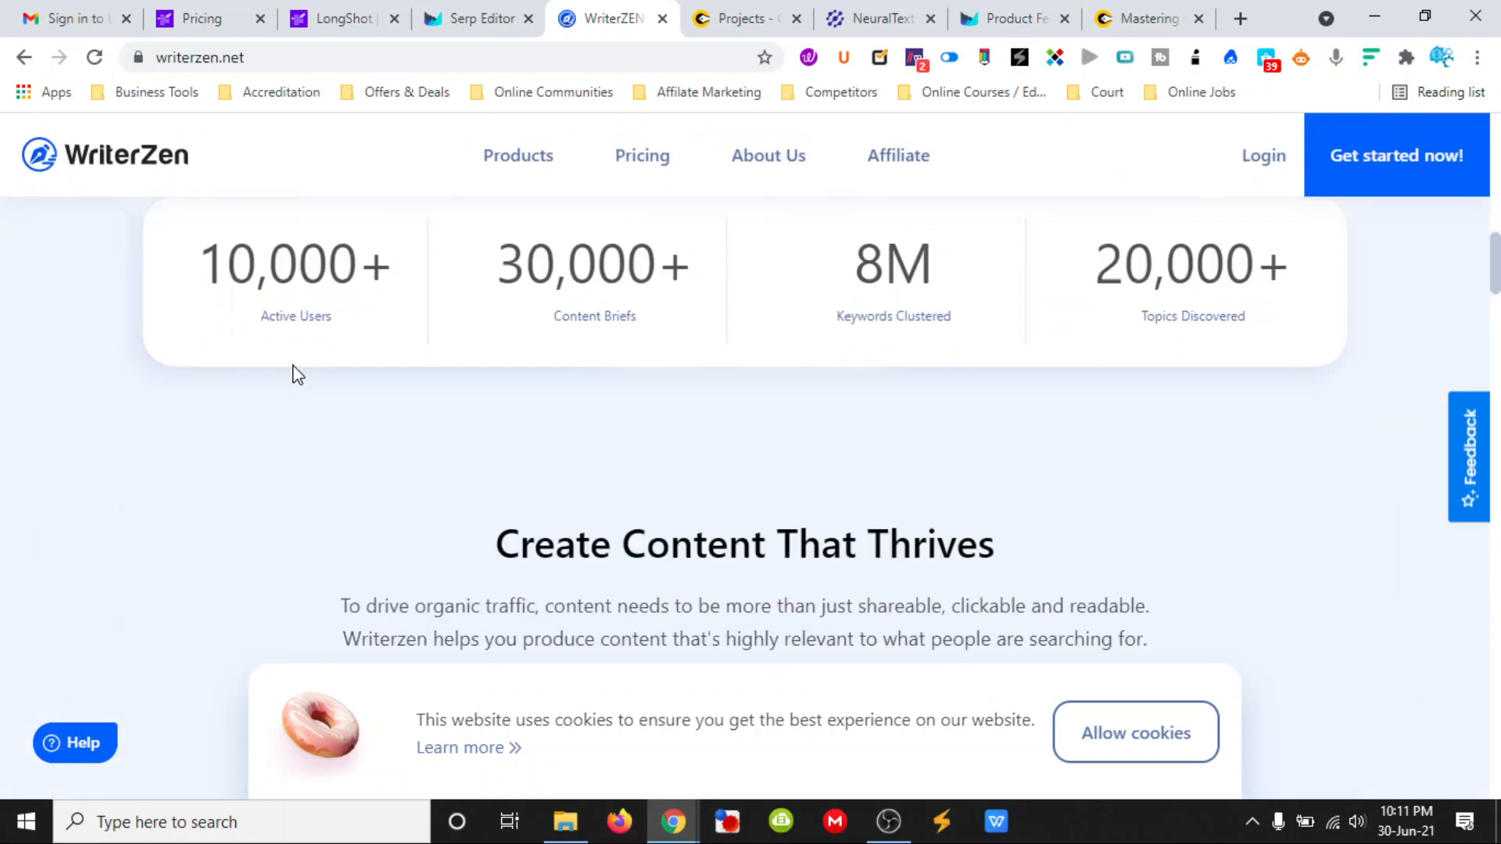
pyautogui.scroll(-10, 318, 385)
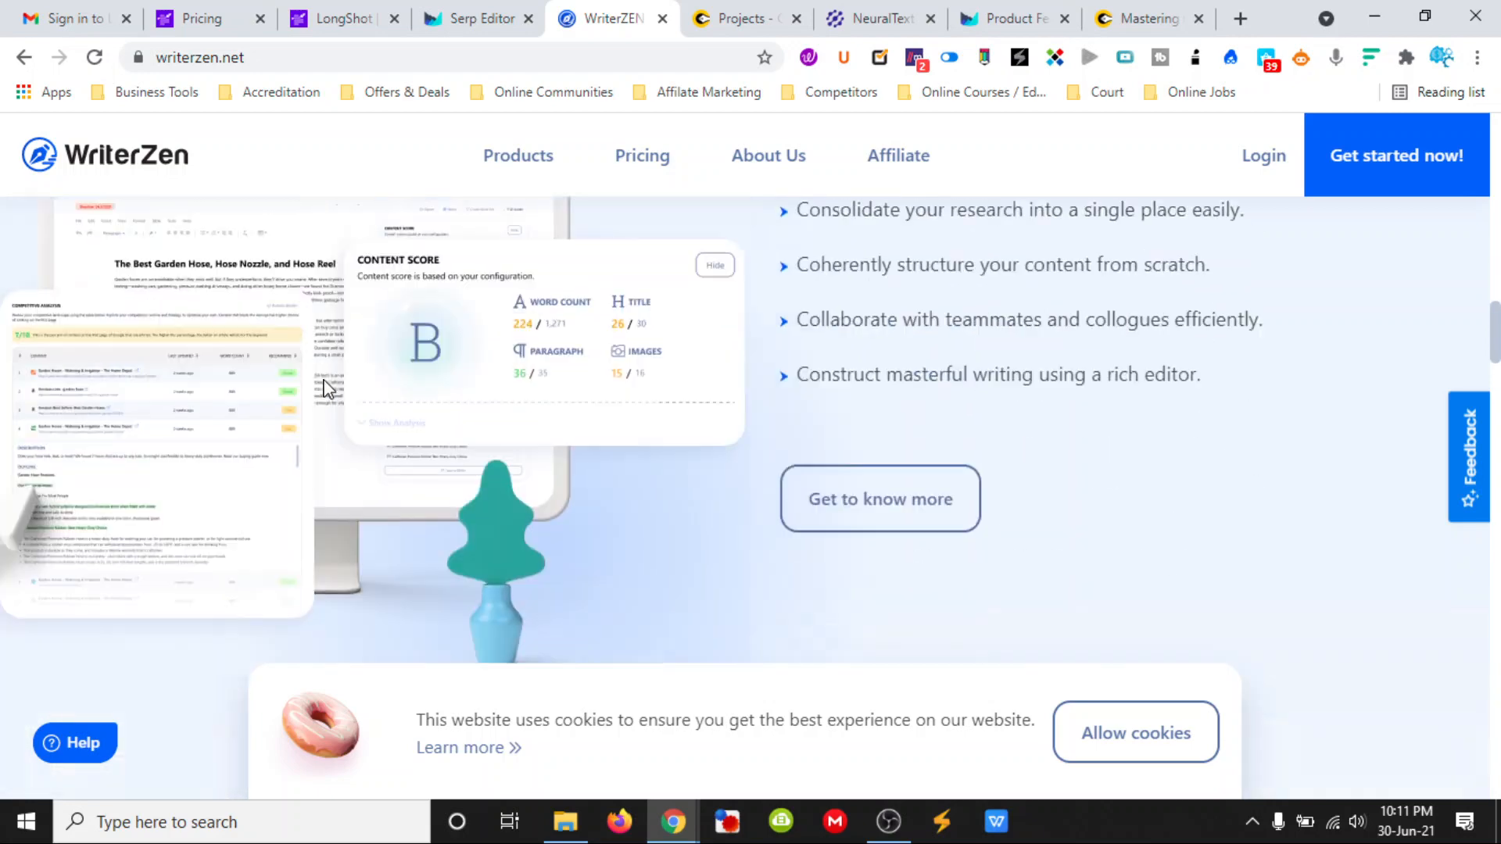
pyautogui.scroll(1, 328, 391)
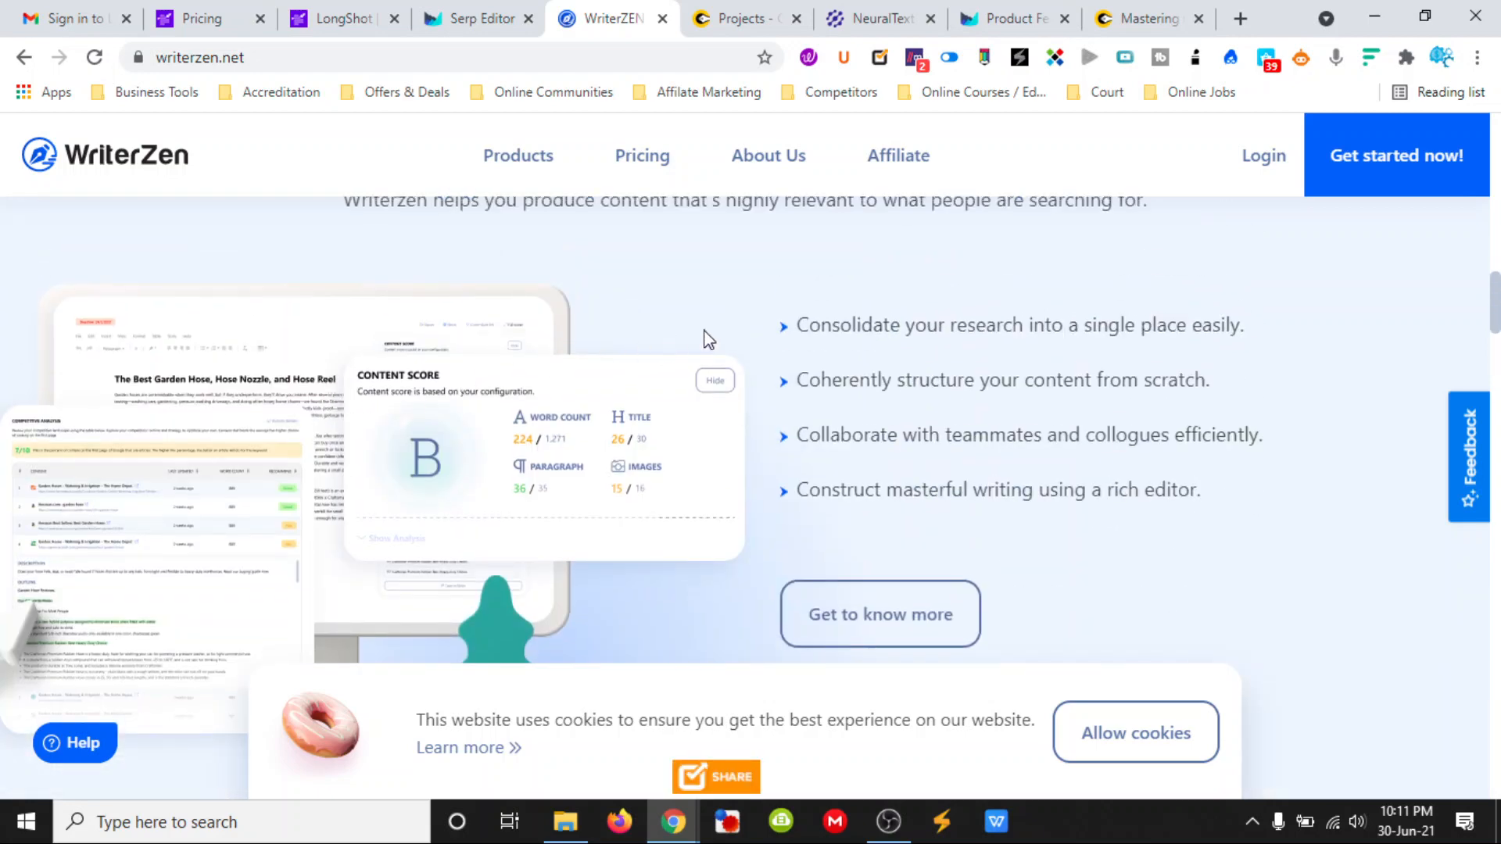
pyautogui.scroll(-12, 707, 338)
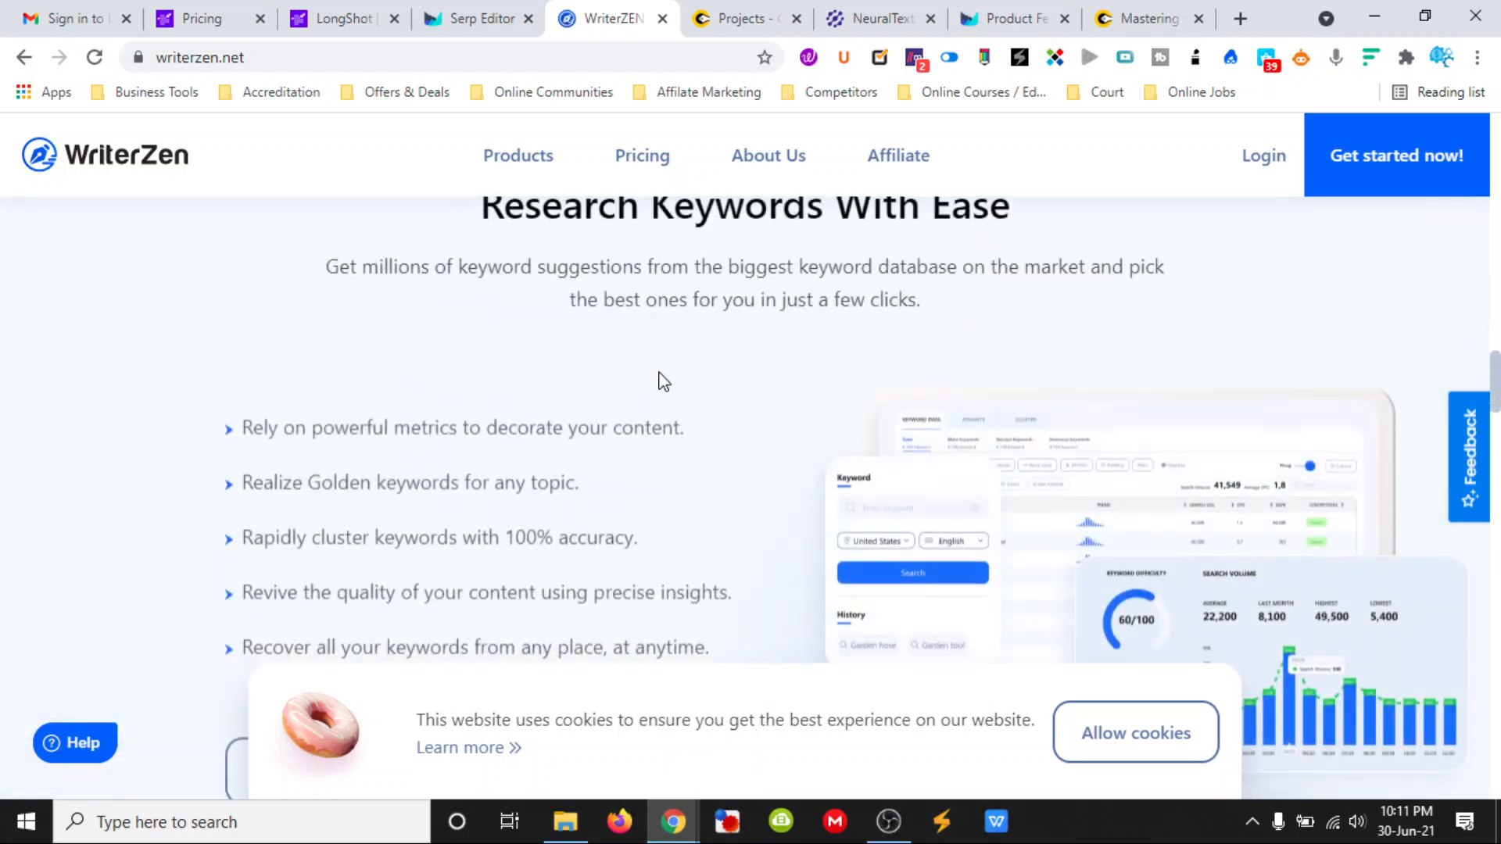
pyautogui.scroll(-1, 663, 382)
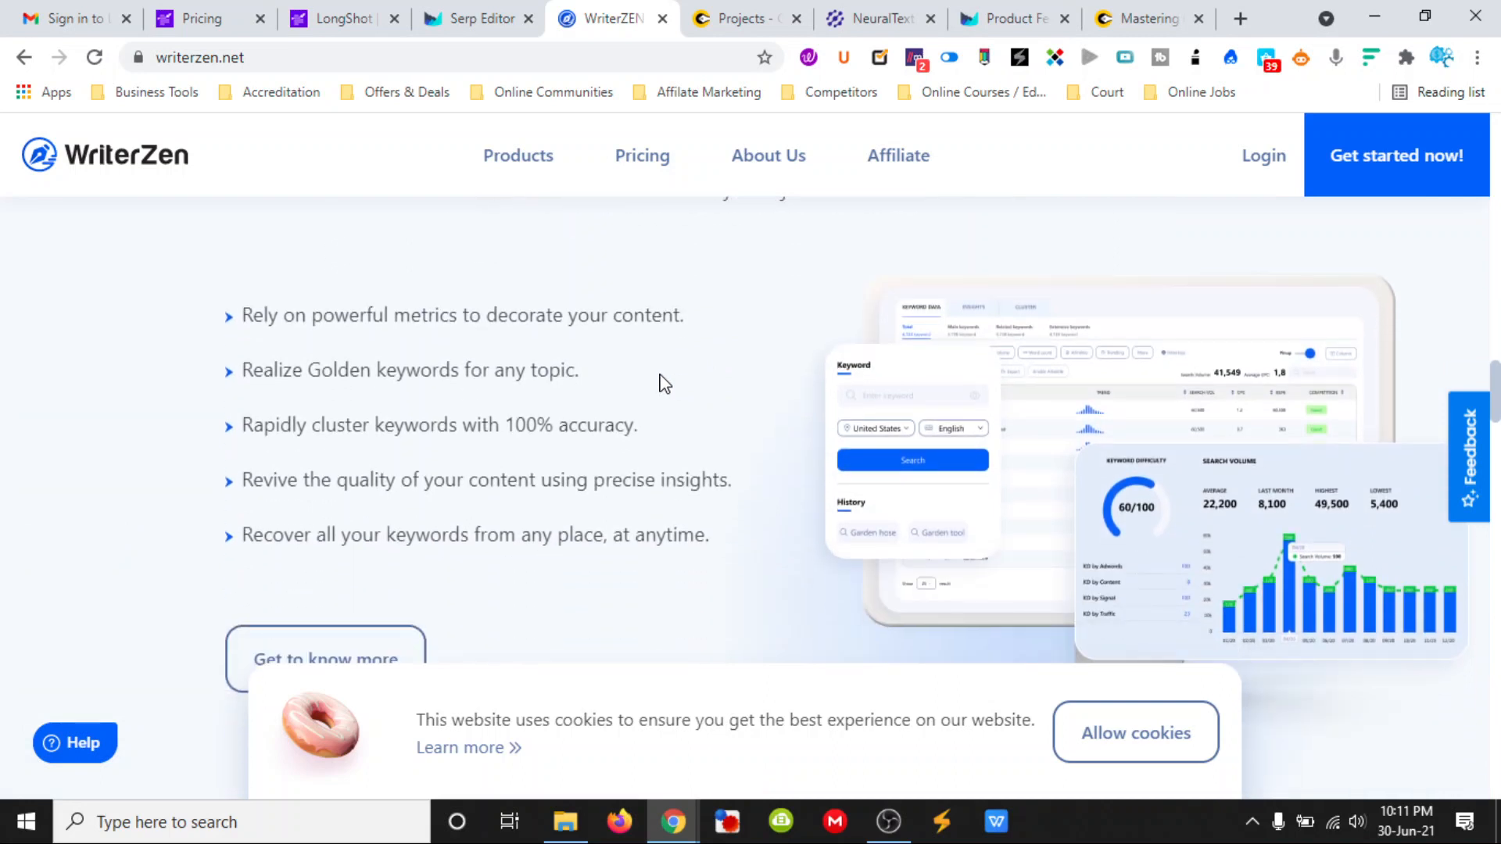
pyautogui.scroll(-2, 666, 382)
pyautogui.scroll(2, 673, 383)
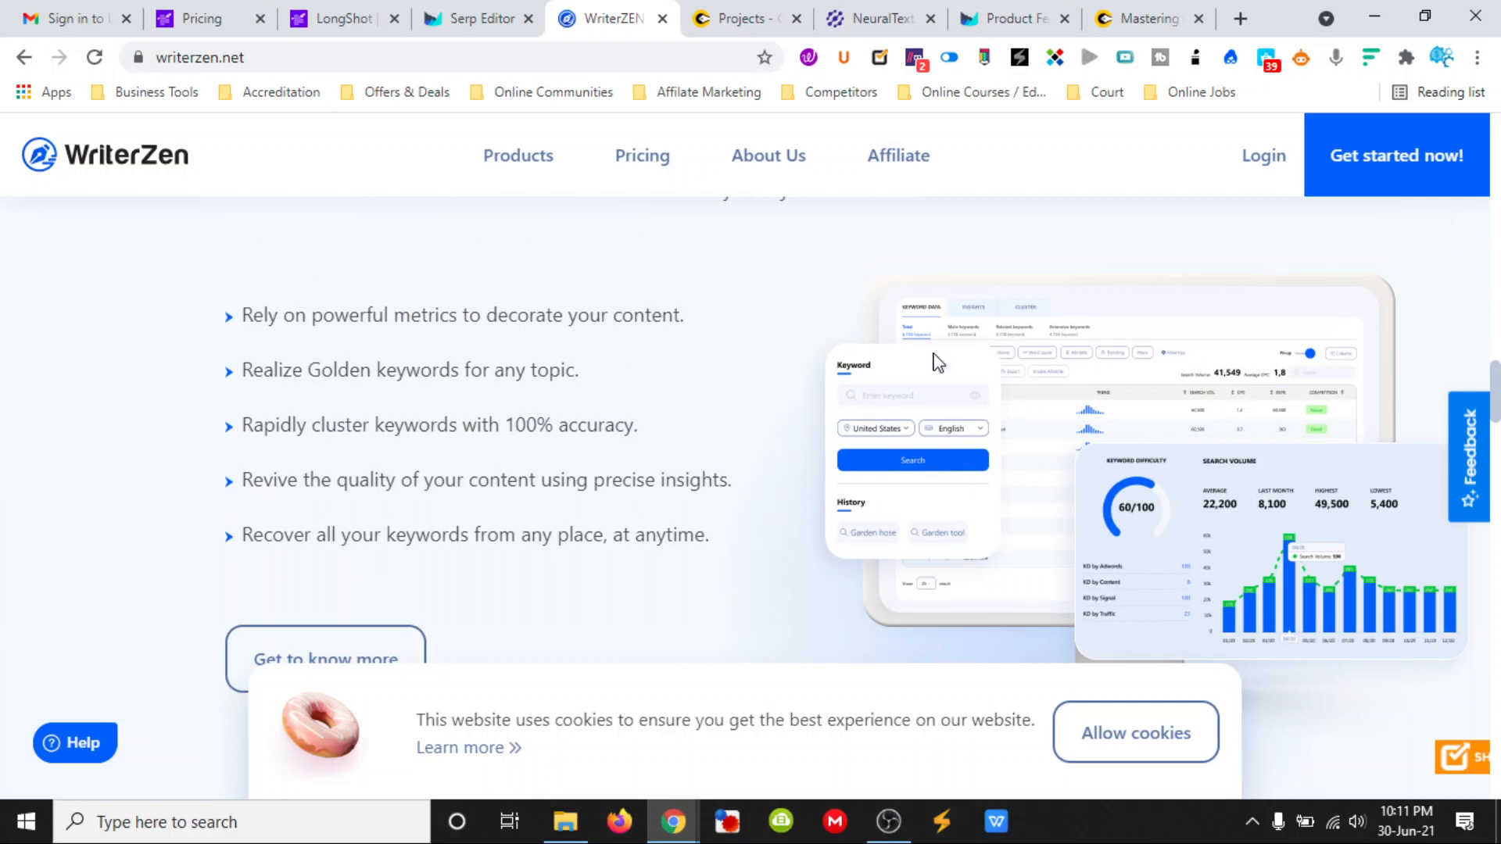
# - Switch to the Outranking document and, following the meta title instructions, insert the suggested title "How to Write SEO Content That Ranks in 2021"
pyautogui.click(470, 24)
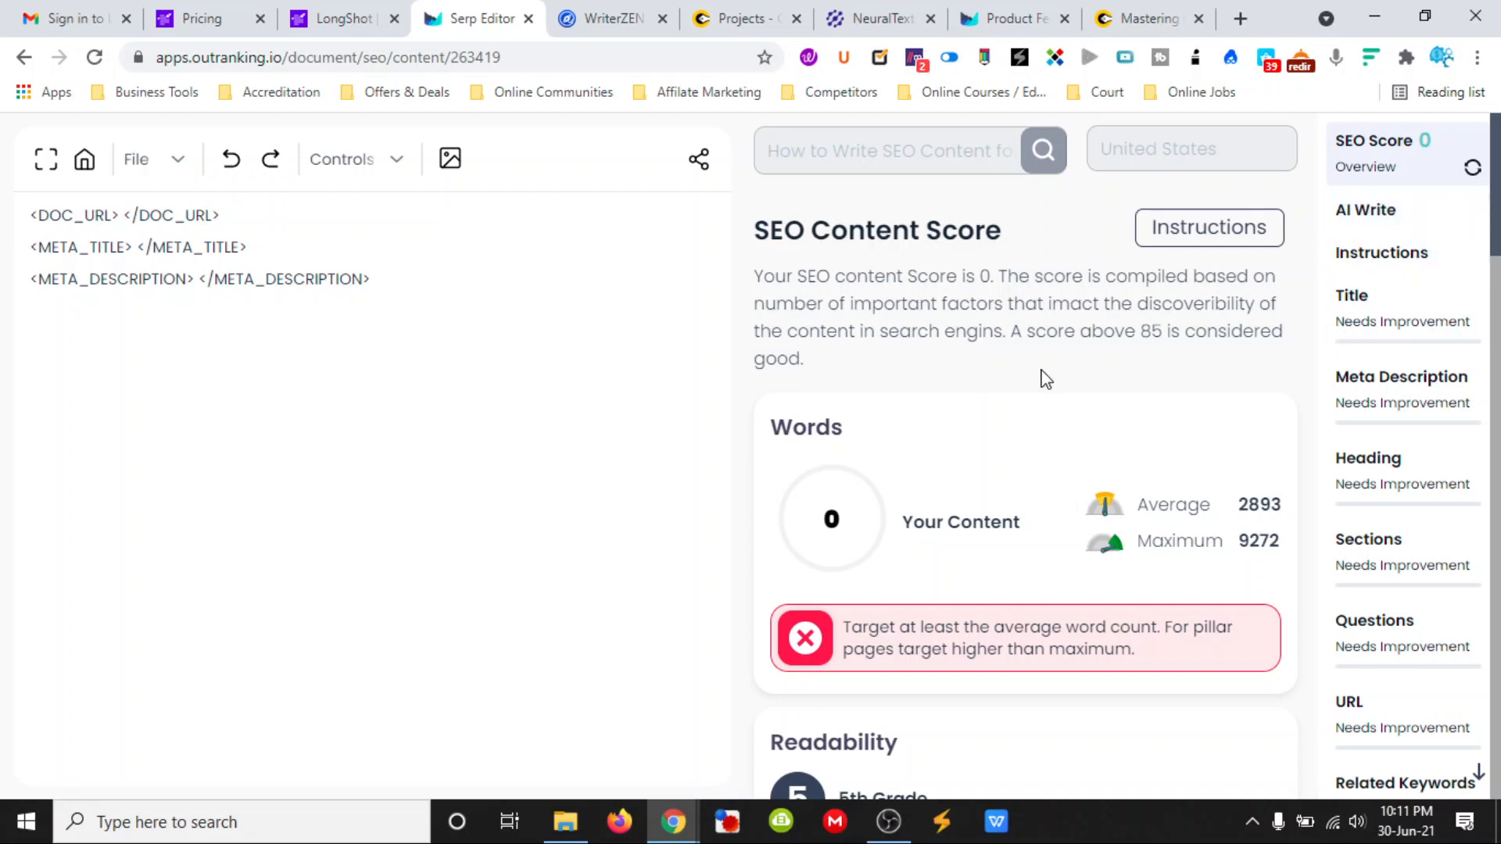
pyautogui.click(1235, 236)
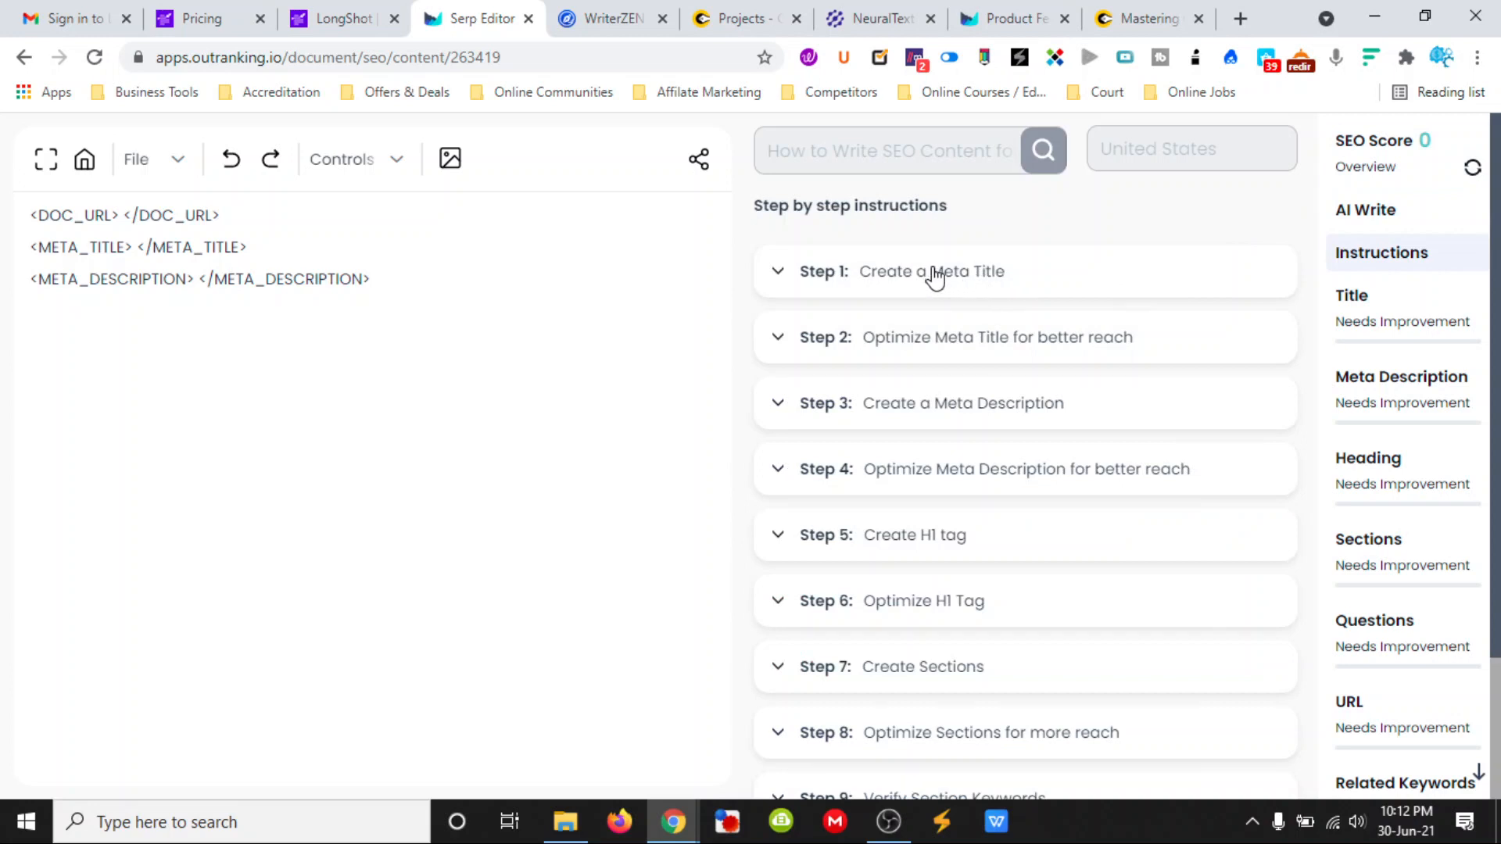
pyautogui.click(934, 276)
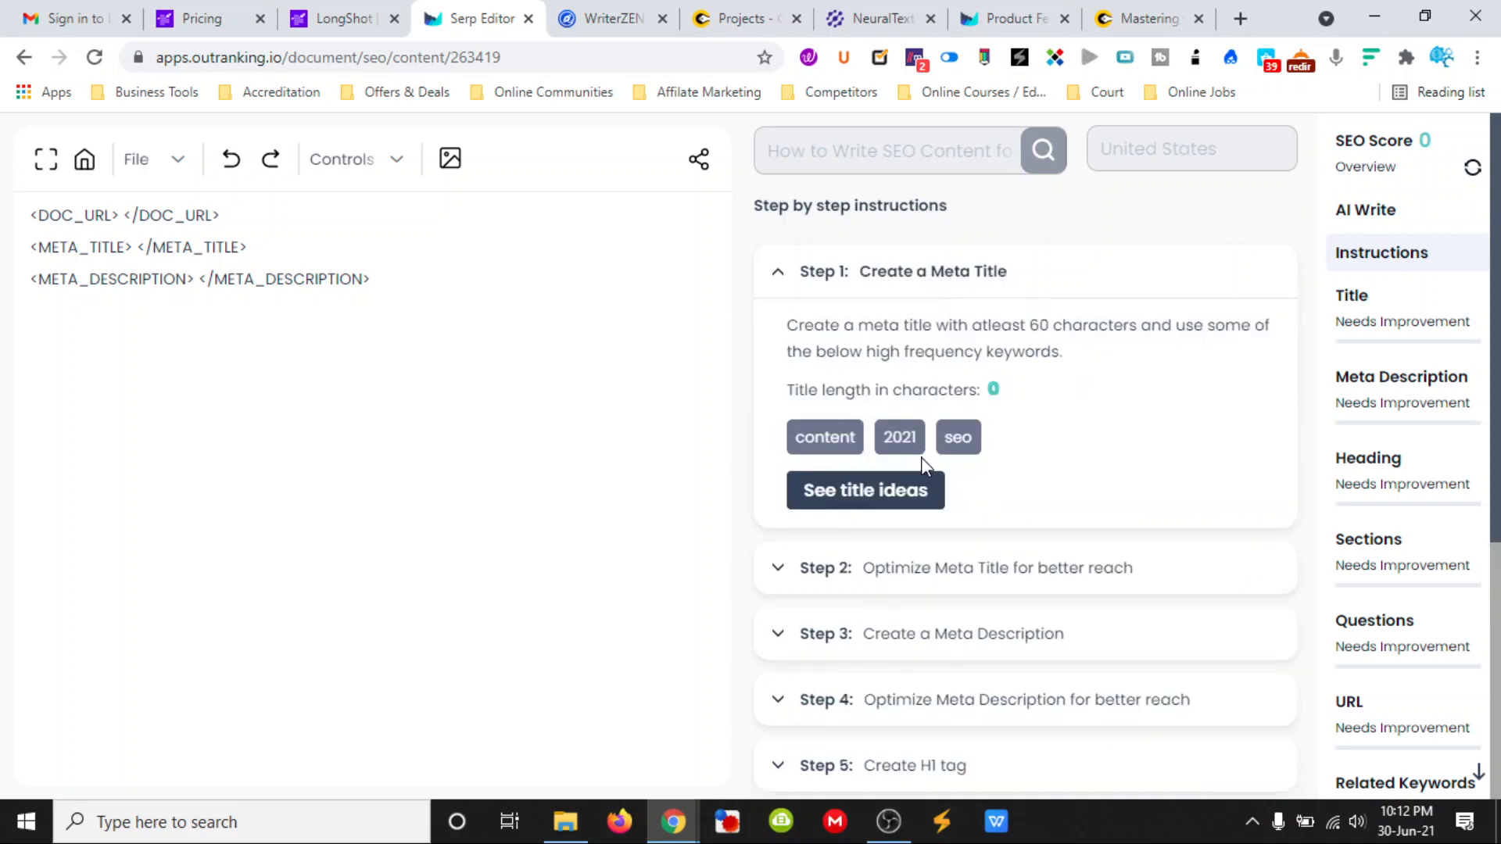
pyautogui.click(912, 497)
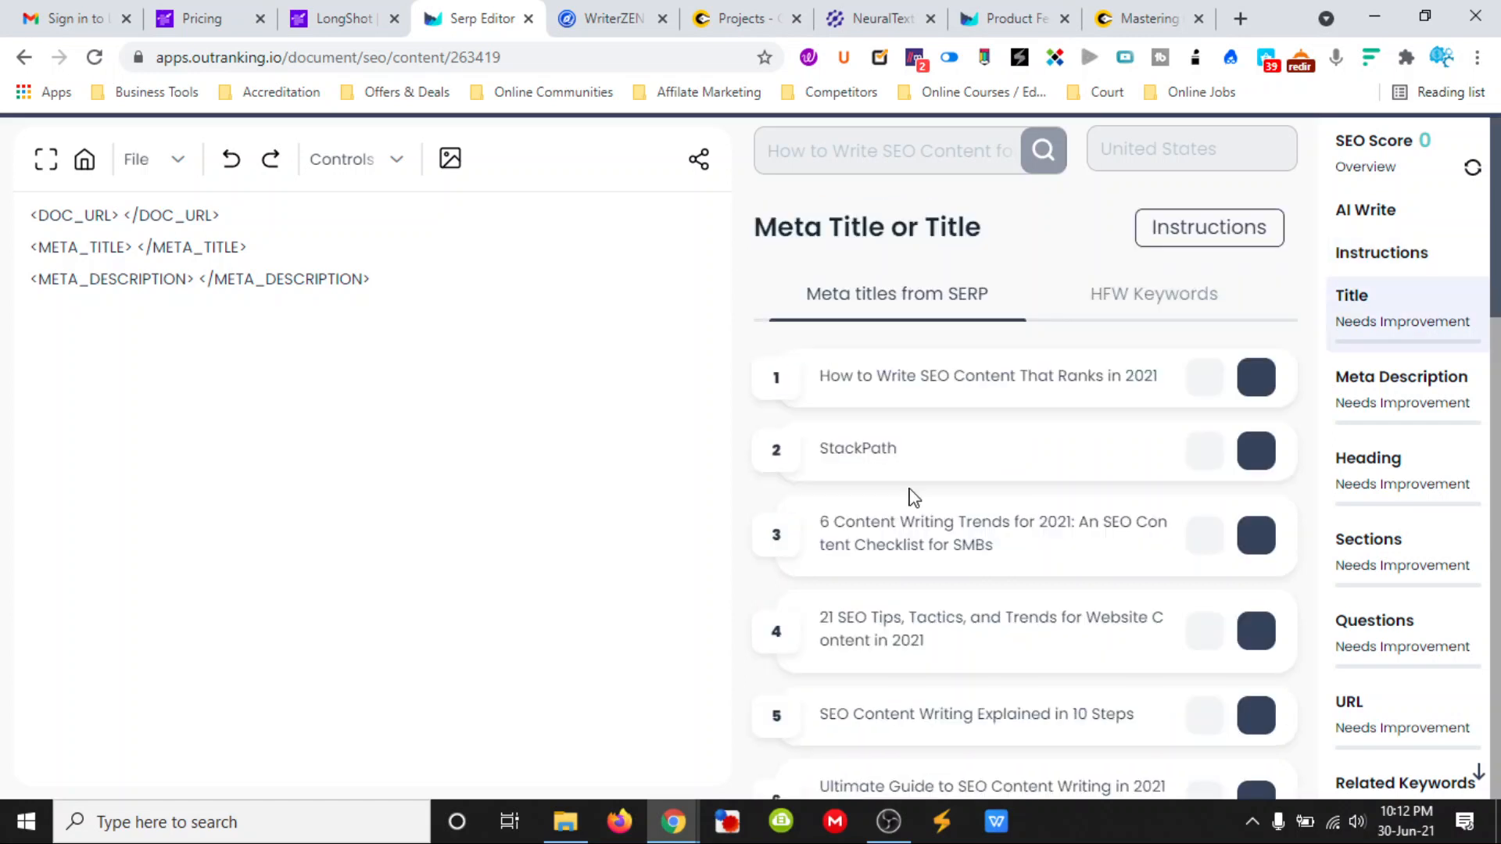
pyautogui.click(1256, 381)
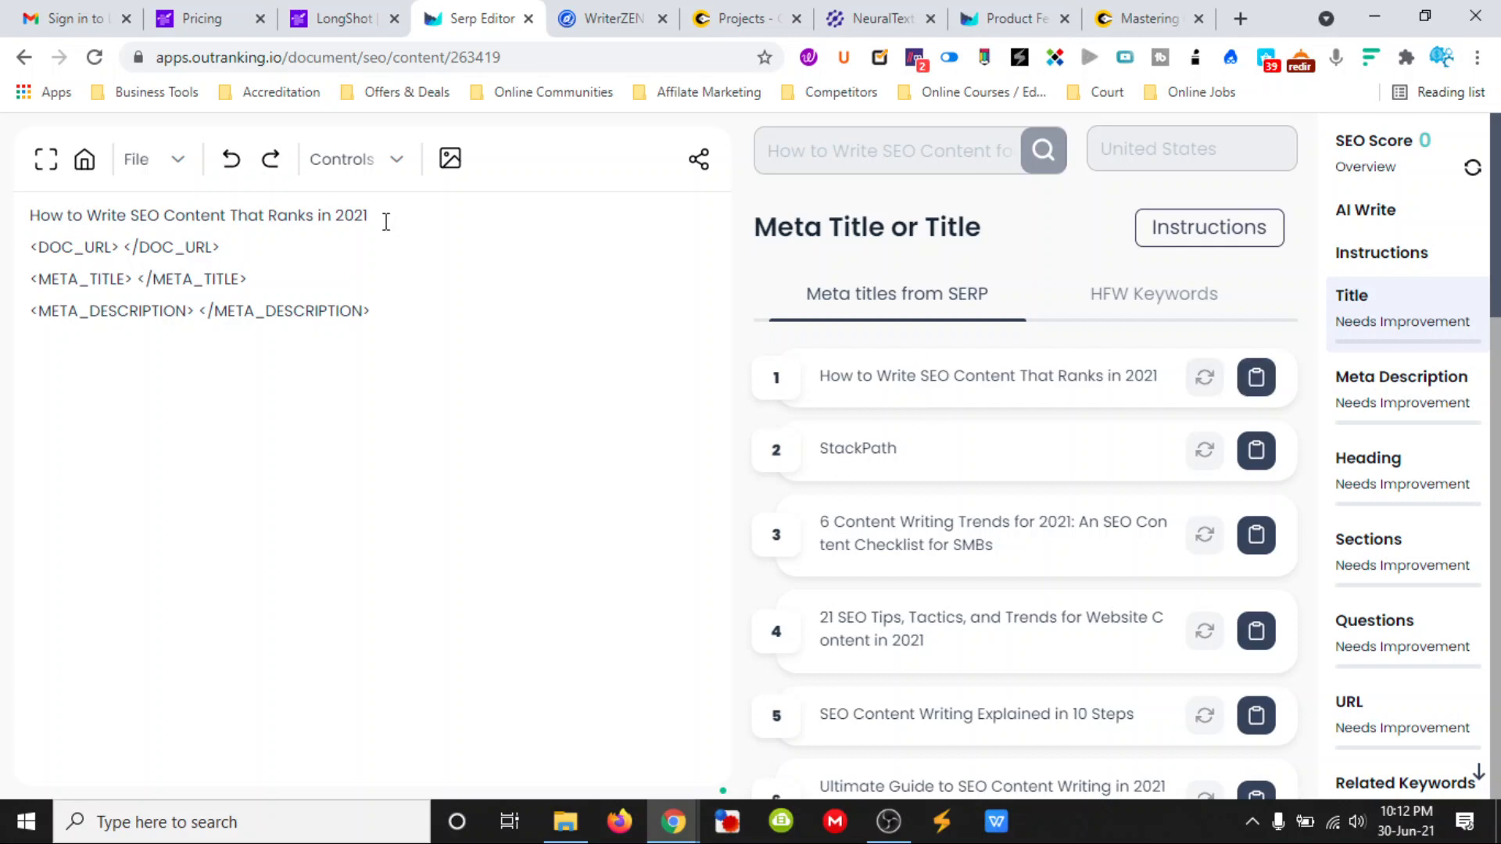
# - Move the inserted title from the first line into the META_TITLE tags and refresh the SEO score
pyautogui.moveTo(386, 222); pyautogui.dragTo(34, 217)
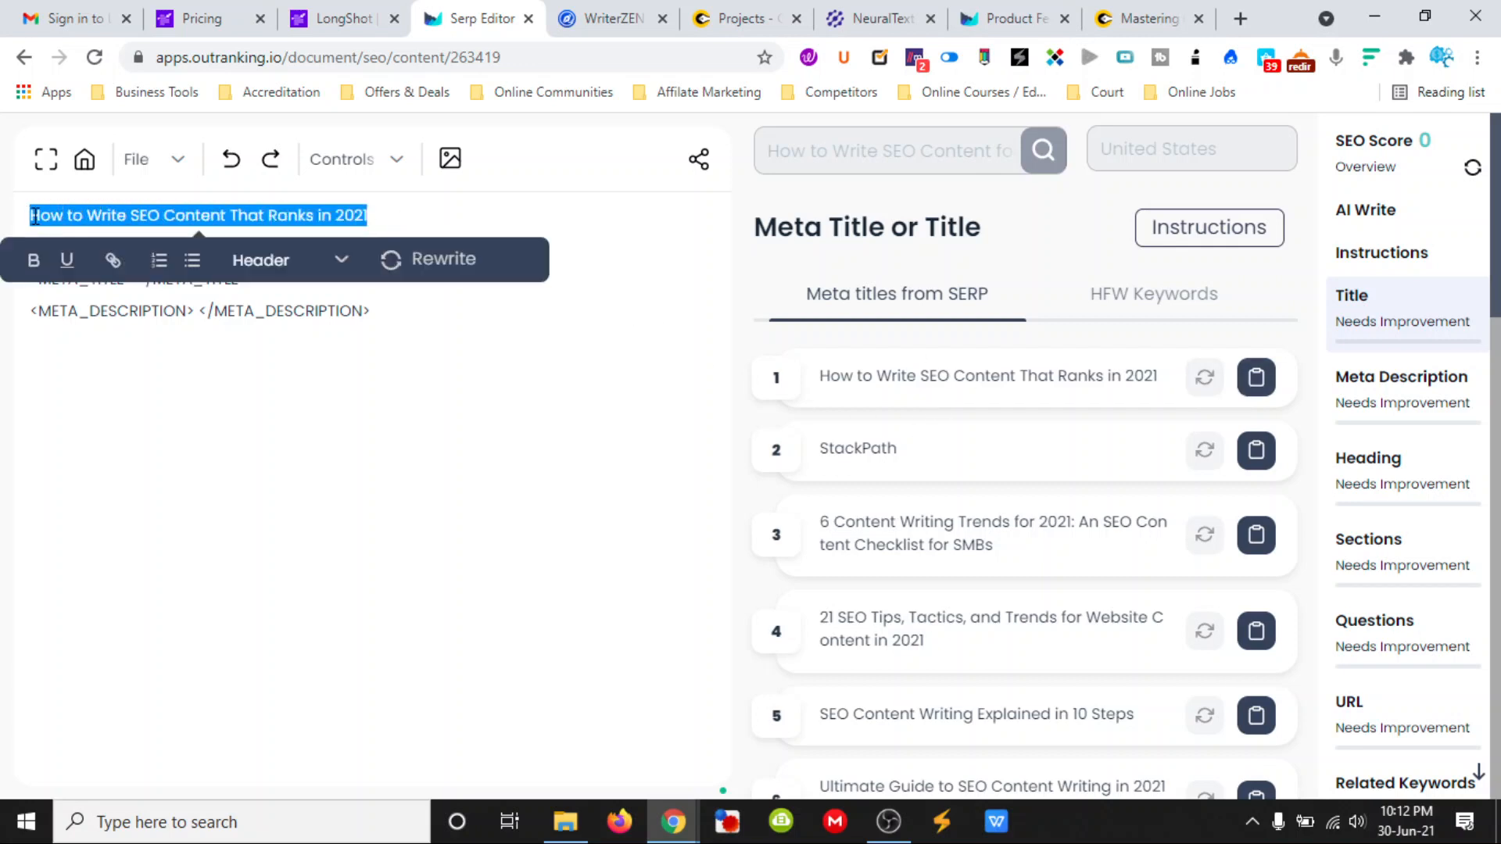
pyautogui.click(214, 312)
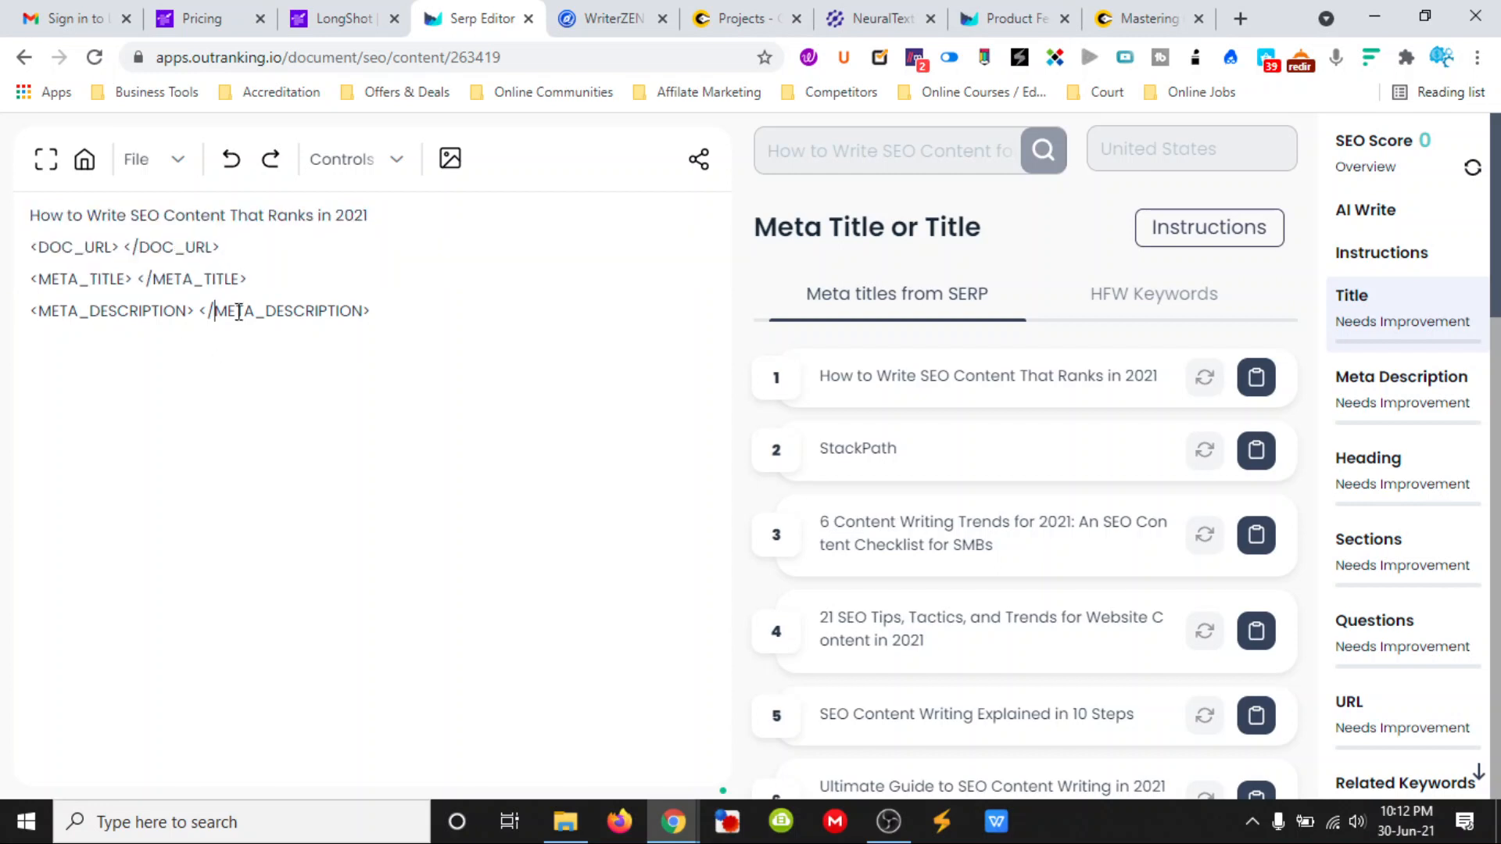
pyautogui.moveTo(370, 219); pyautogui.dragTo(35, 218)
pyautogui.hotkey('ctrl', 'c')
pyautogui.press('BackSpace')
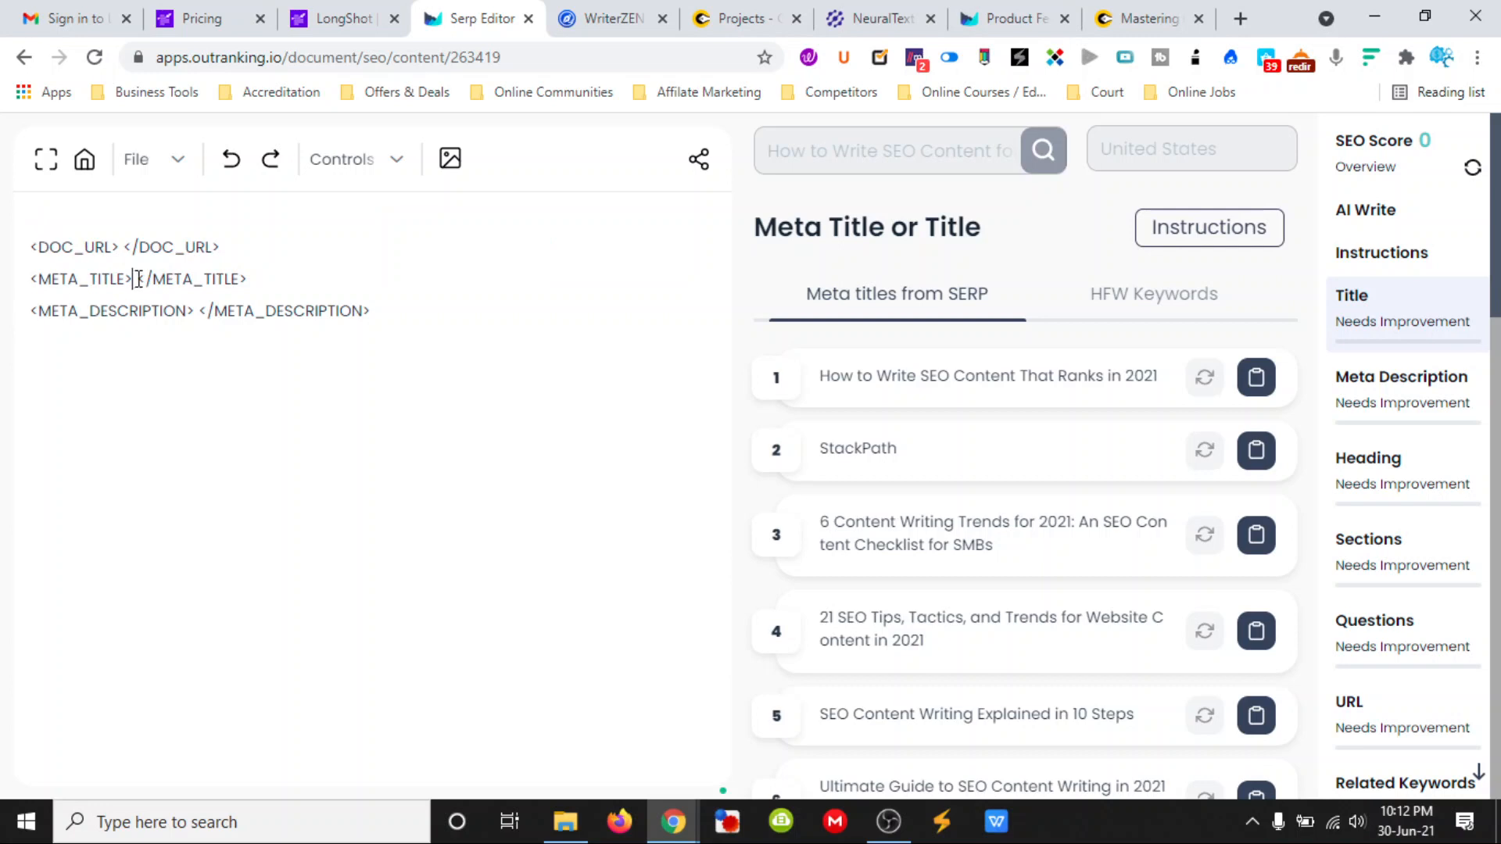
pyautogui.hotkey('ctrl', 'v')
pyautogui.click(430, 374)
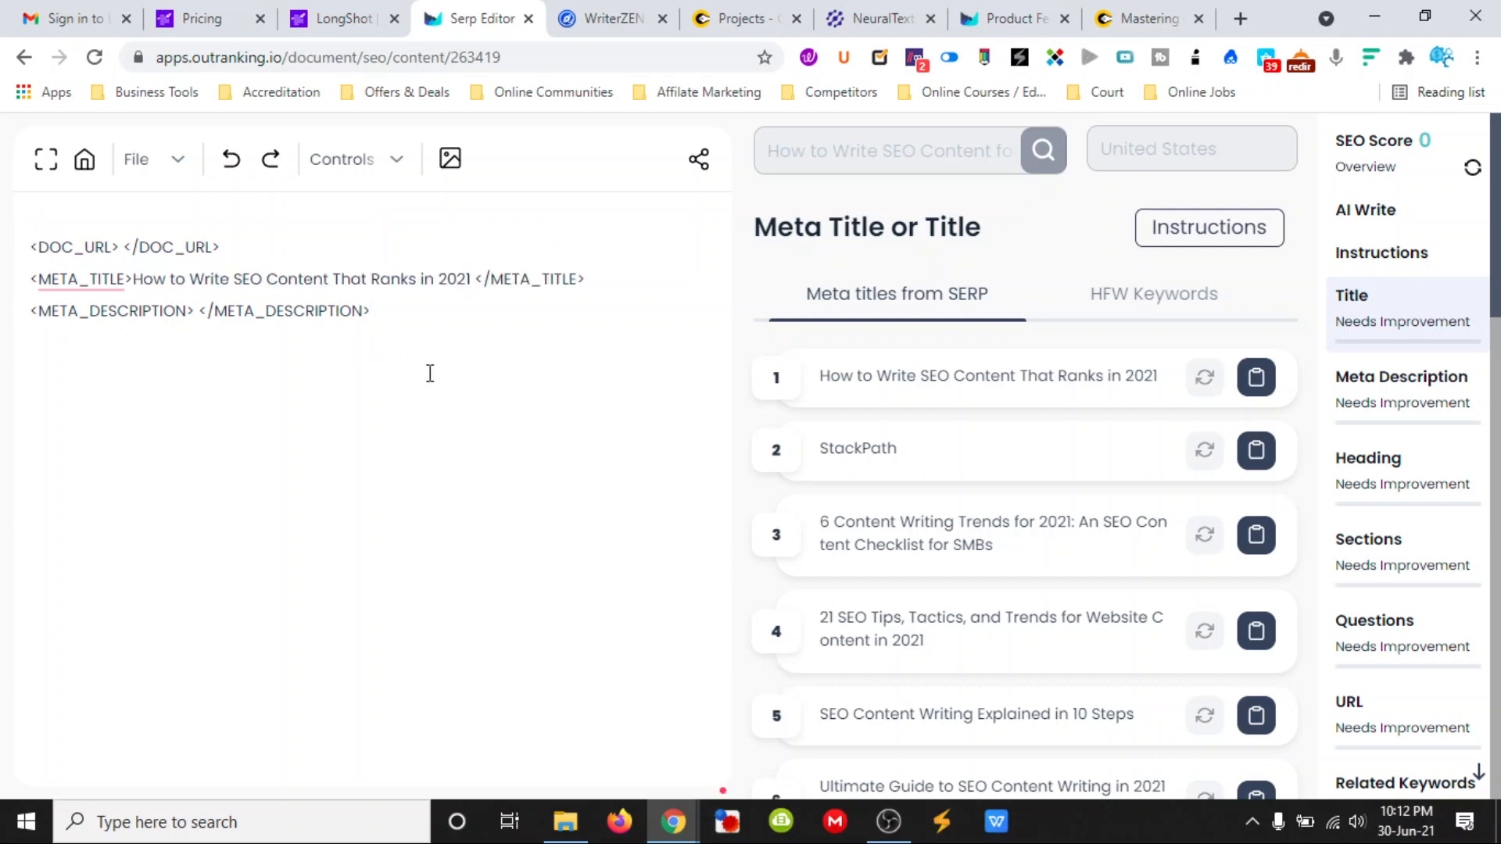
pyautogui.click(1472, 169)
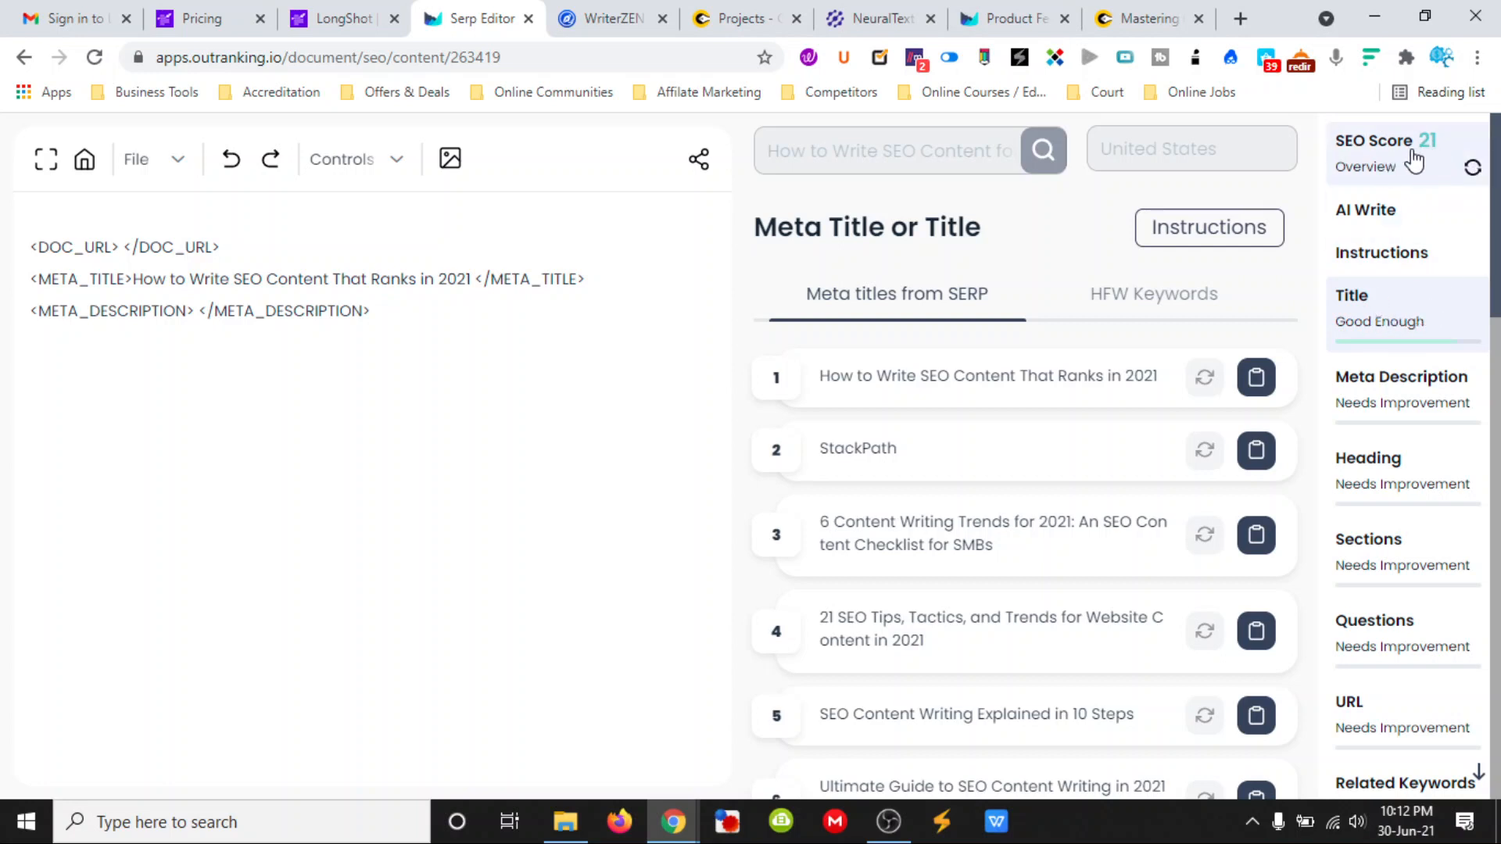
# - Following the meta description instructions, insert the first suggestion, "Wondering how to write SEO content that ranks...", into the META_DESCRIPTION tags
pyautogui.click(1150, 238)
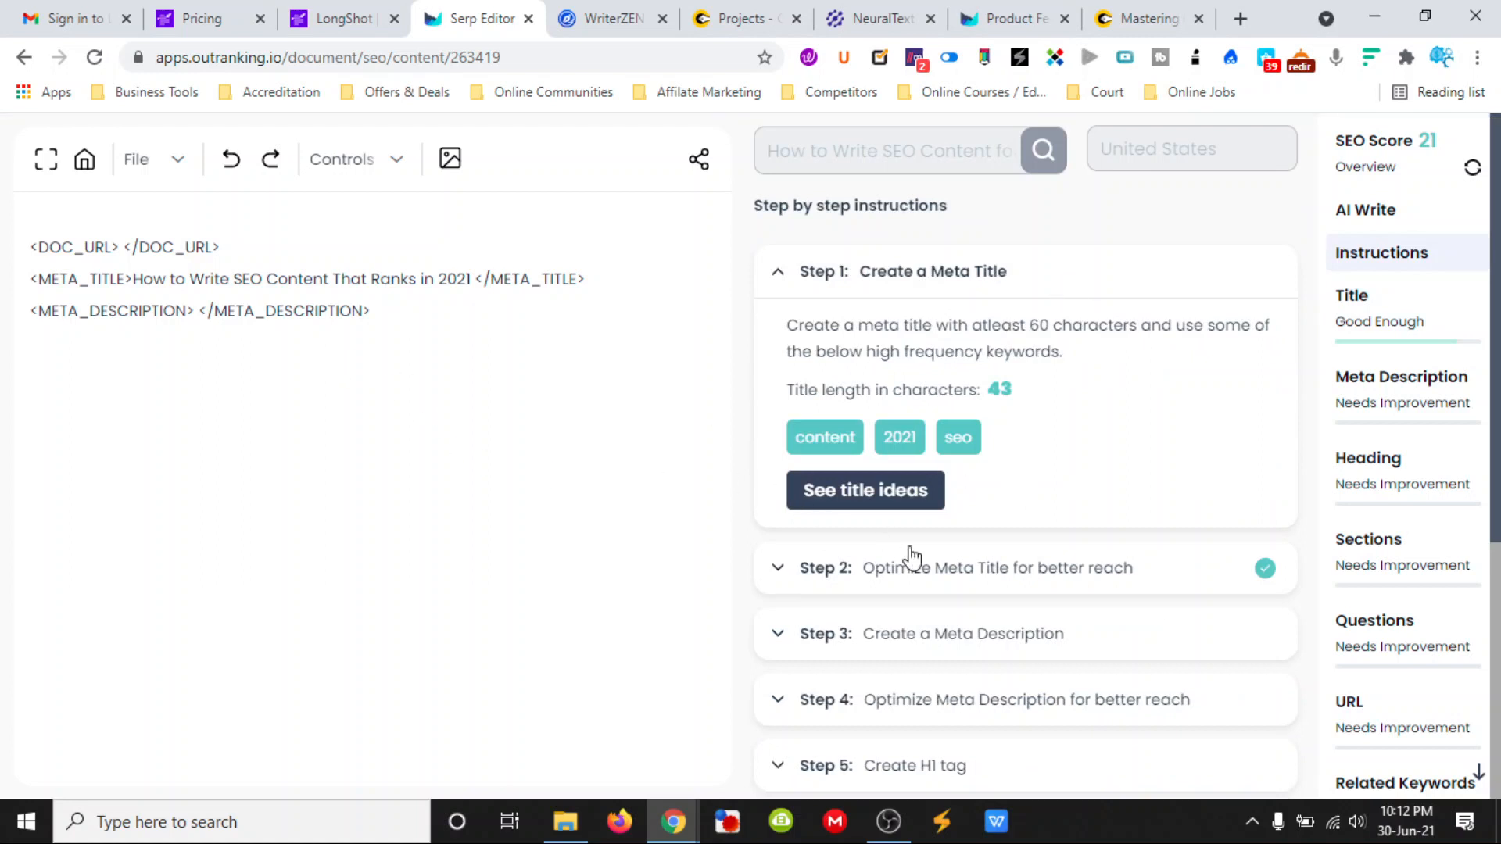
pyautogui.scroll(-2, 938, 639)
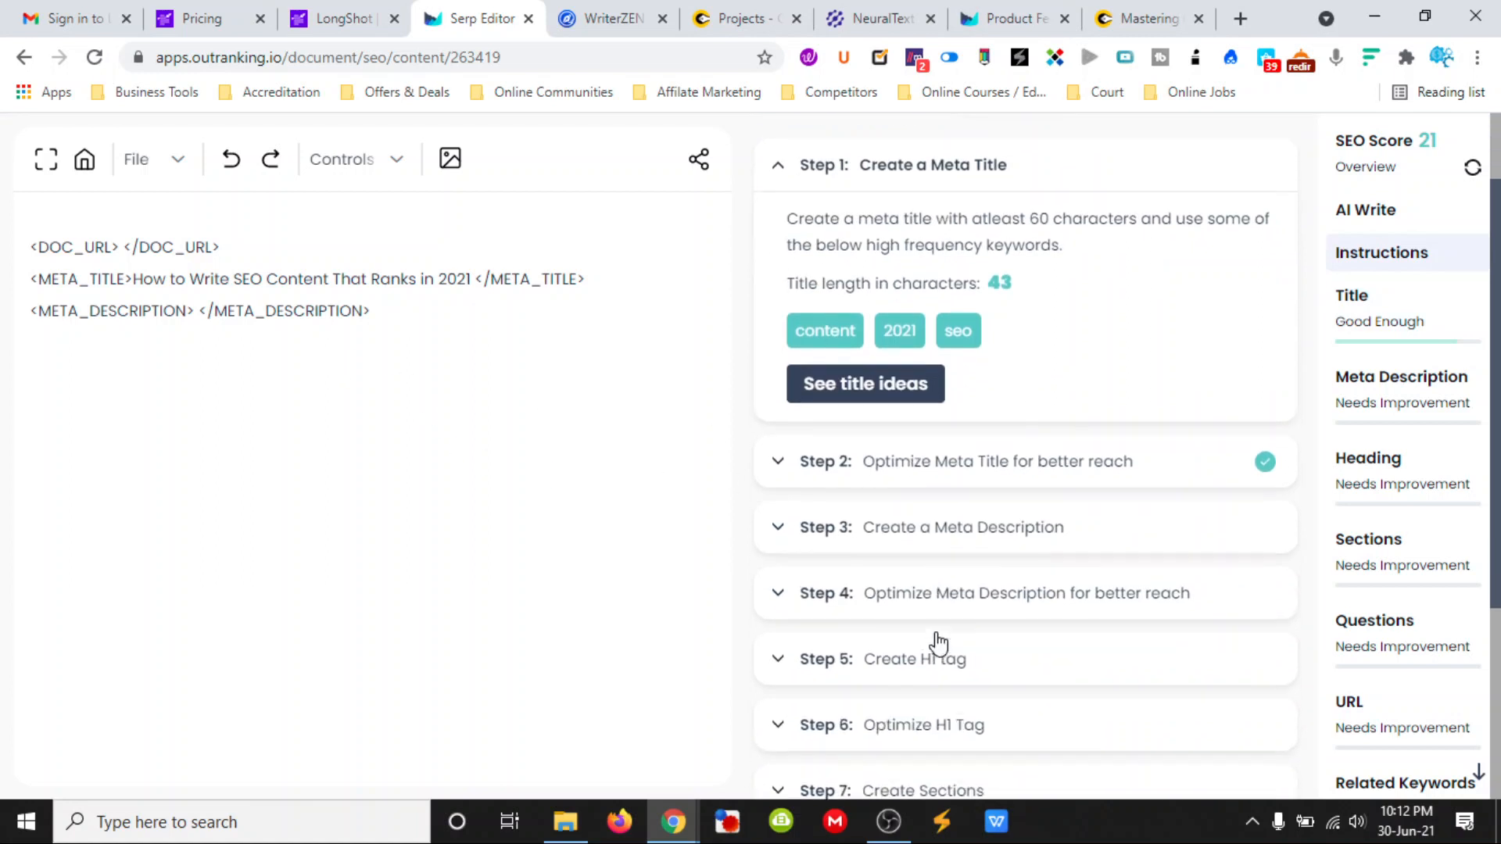
pyautogui.click(985, 535)
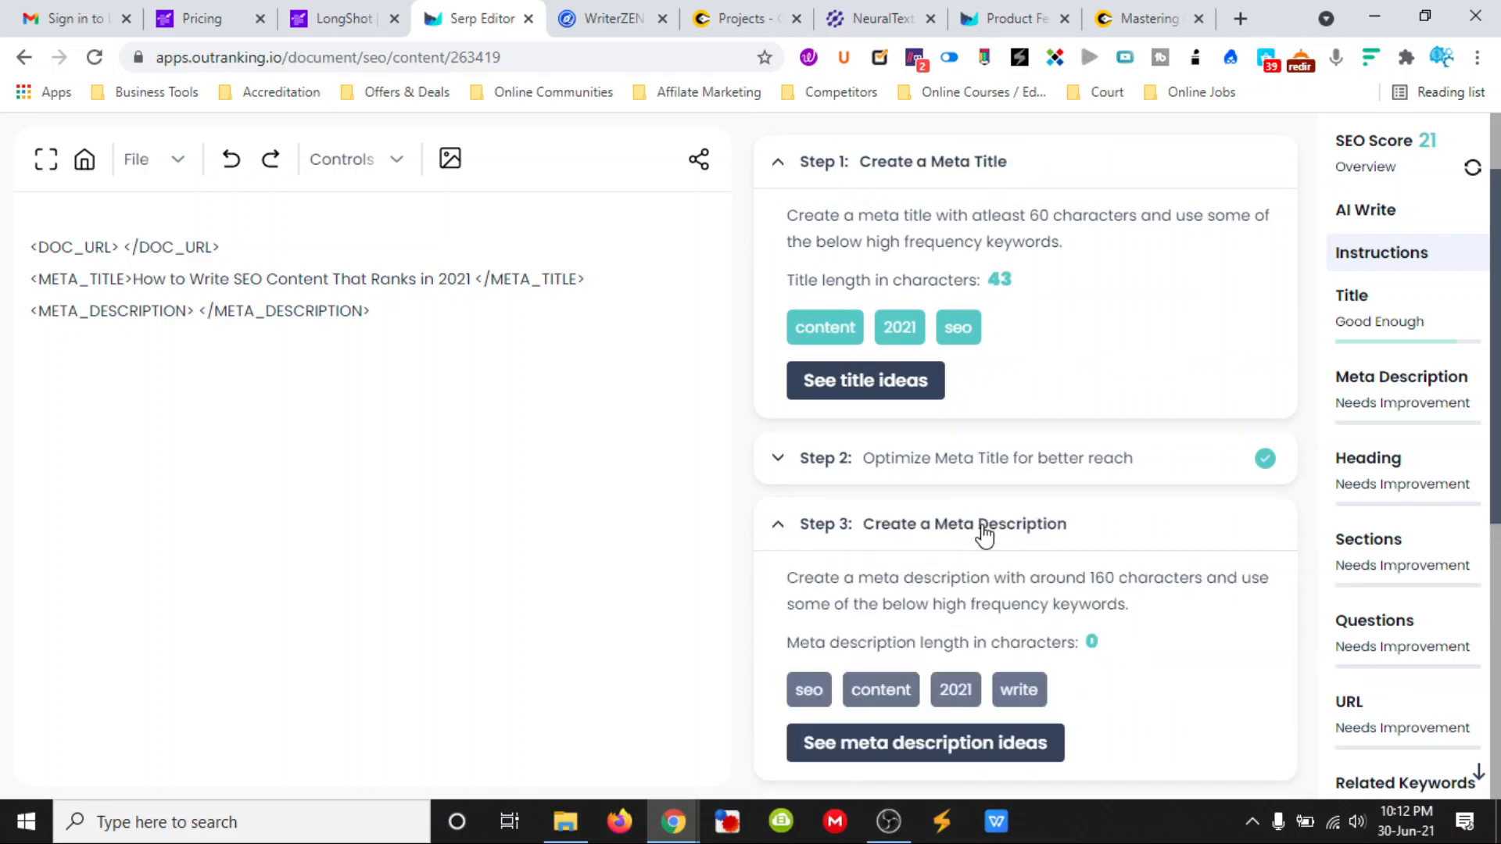
pyautogui.scroll(-1, 978, 533)
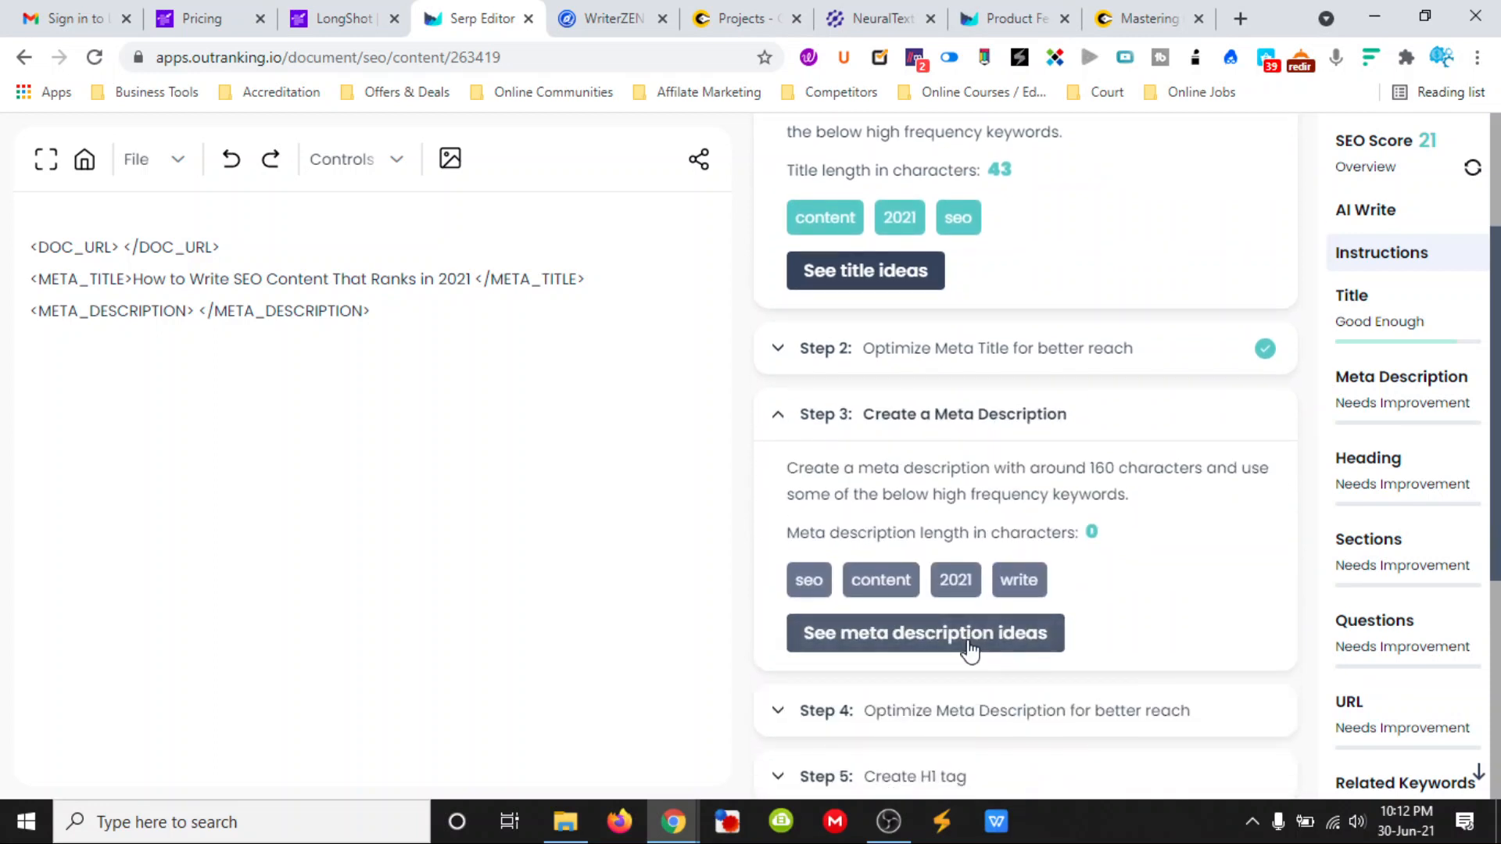
pyautogui.click(970, 633)
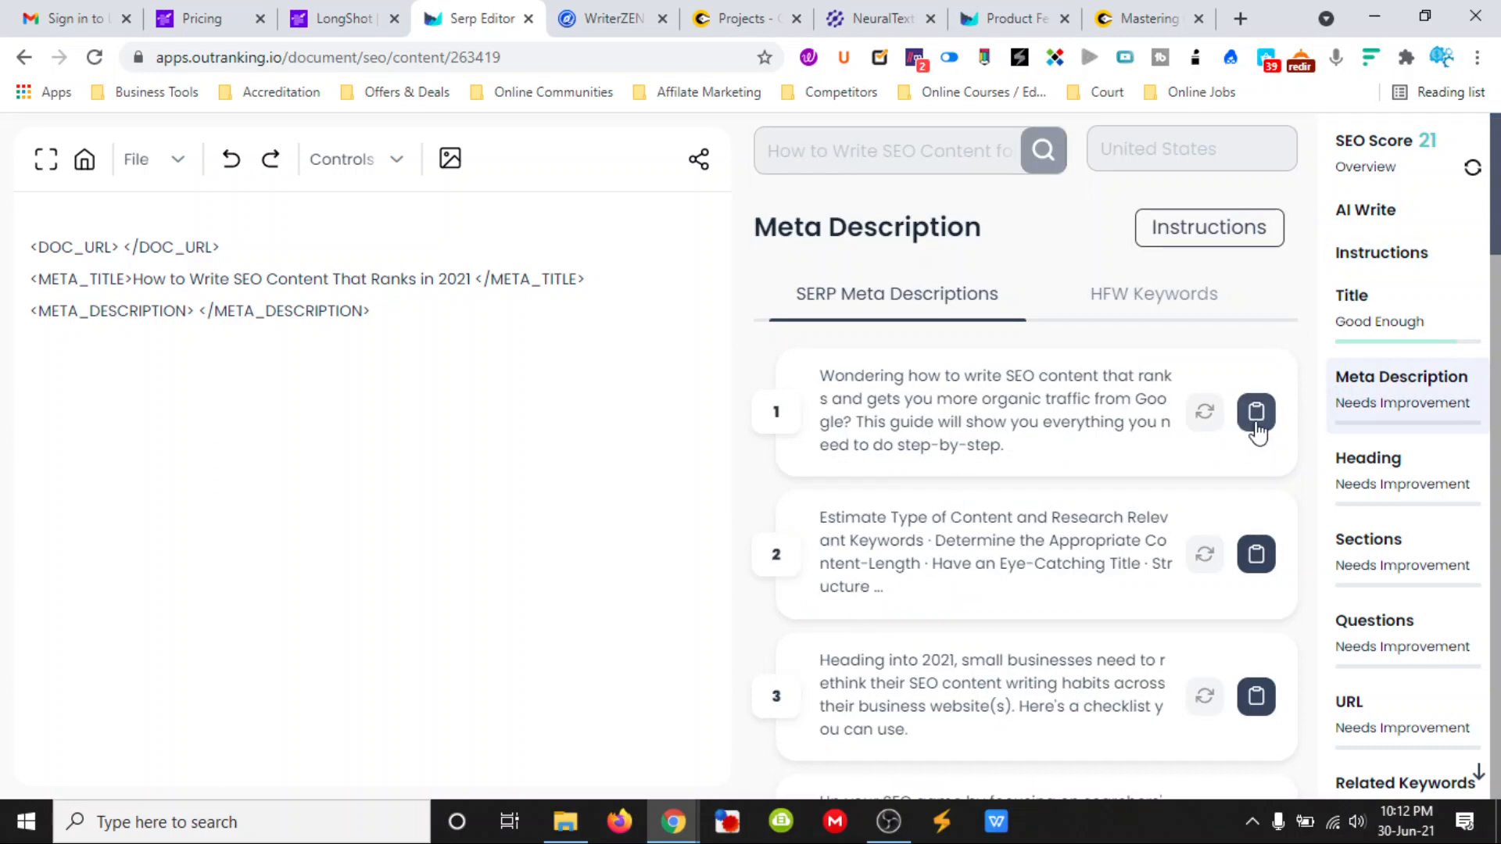
pyautogui.click(195, 313)
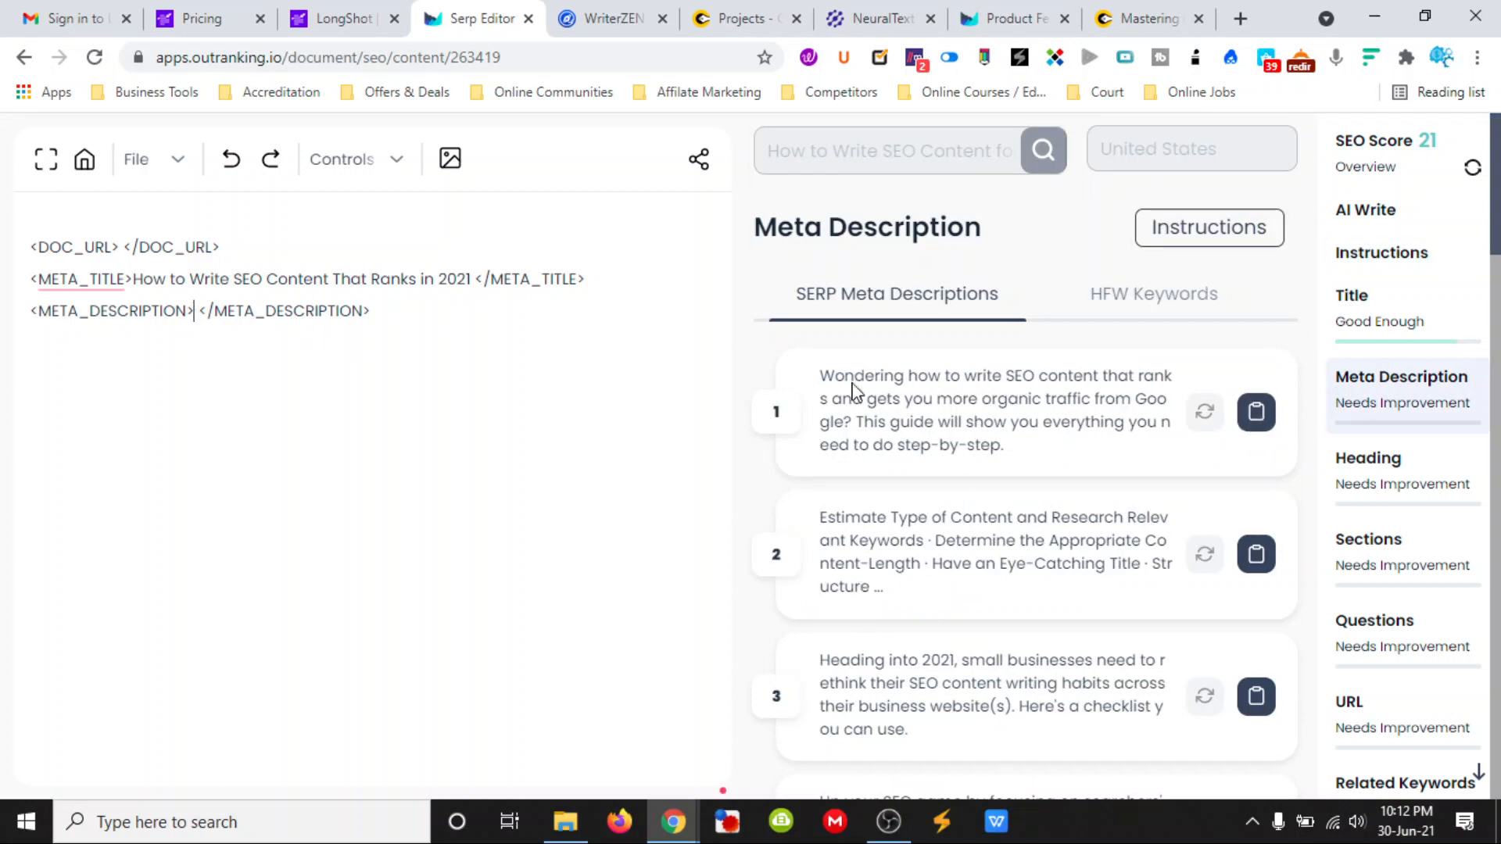
pyautogui.click(1256, 412)
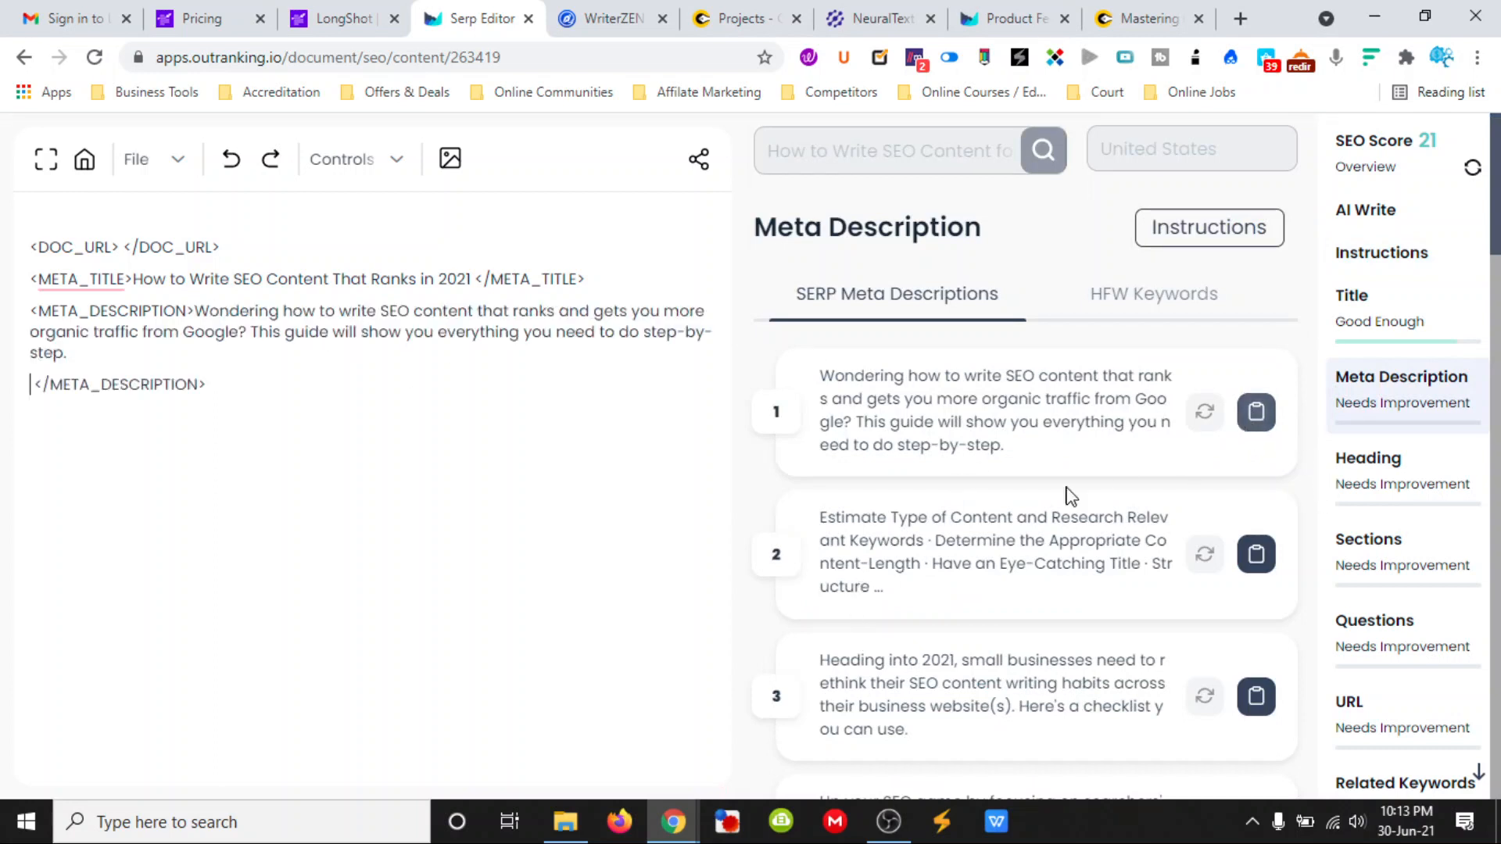
pyautogui.click(248, 438)
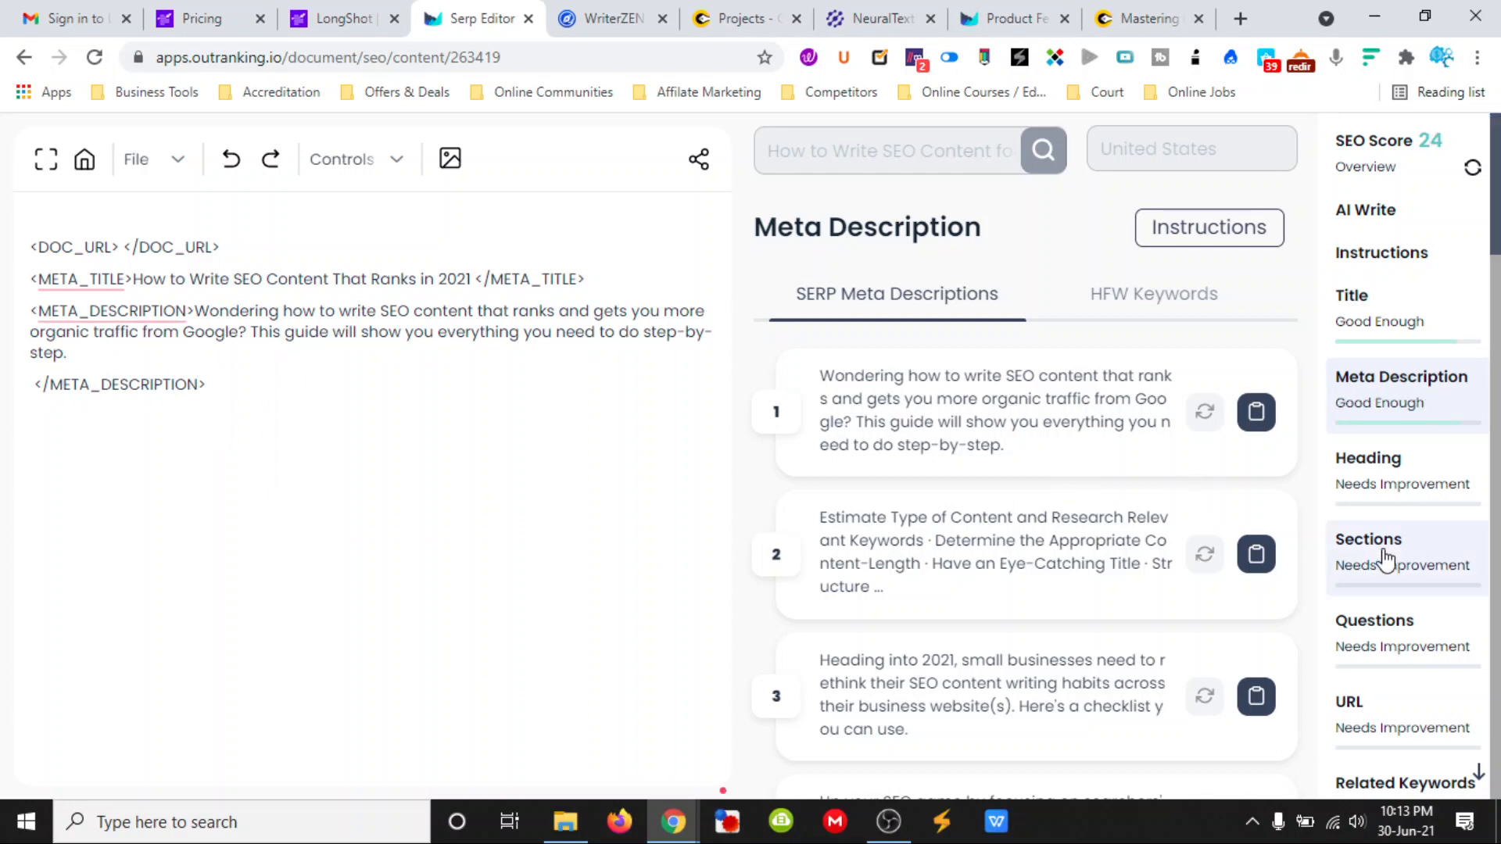
# - Rewrite the first suggested heading and insert "How to Create SEO Content That Will Rank in 2021" as the H1 below the meta description
pyautogui.click(1370, 469)
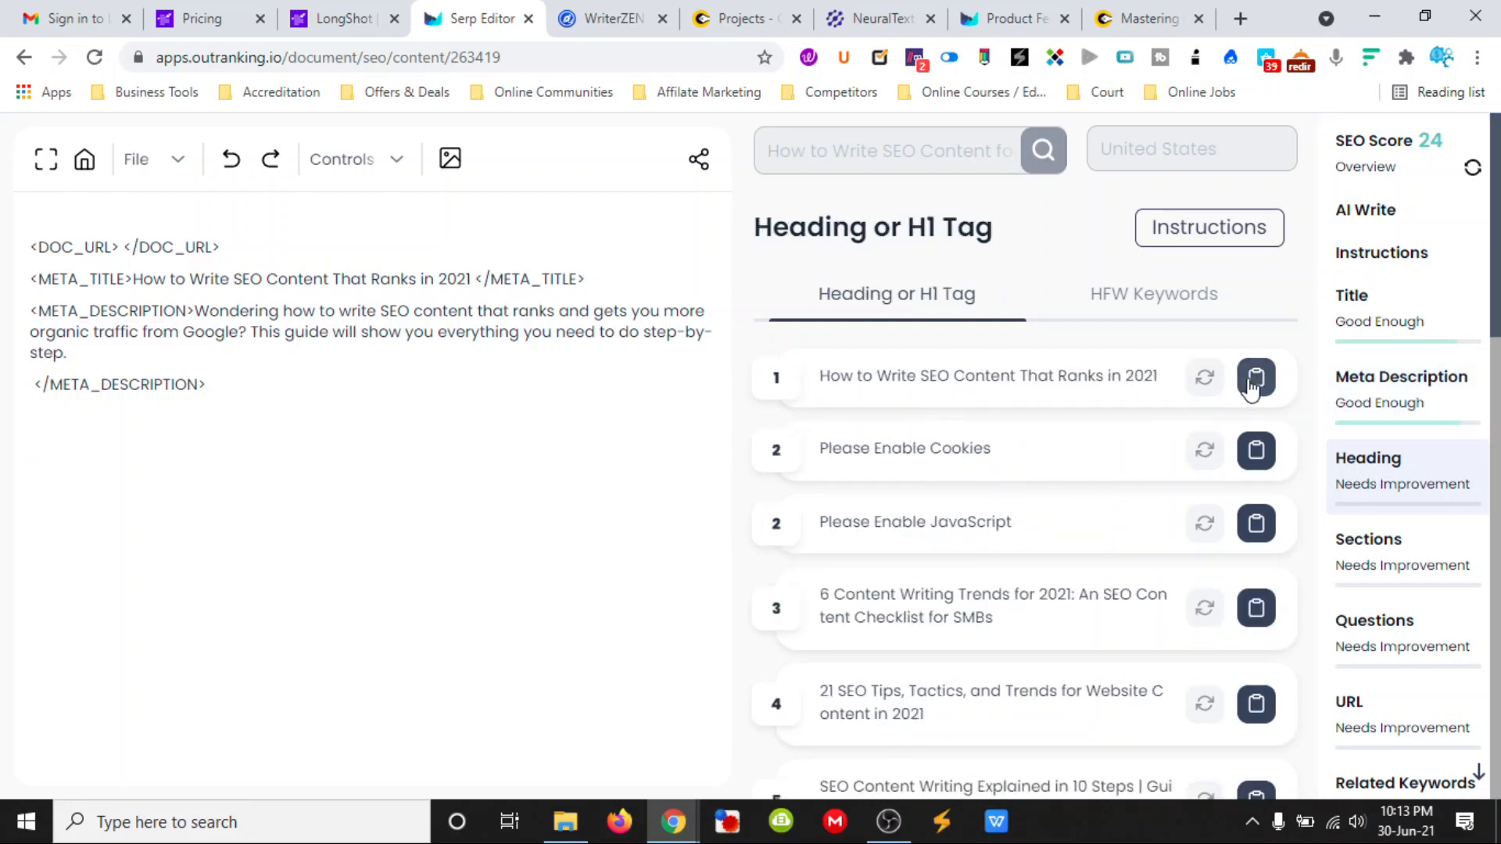
pyautogui.click(1208, 382)
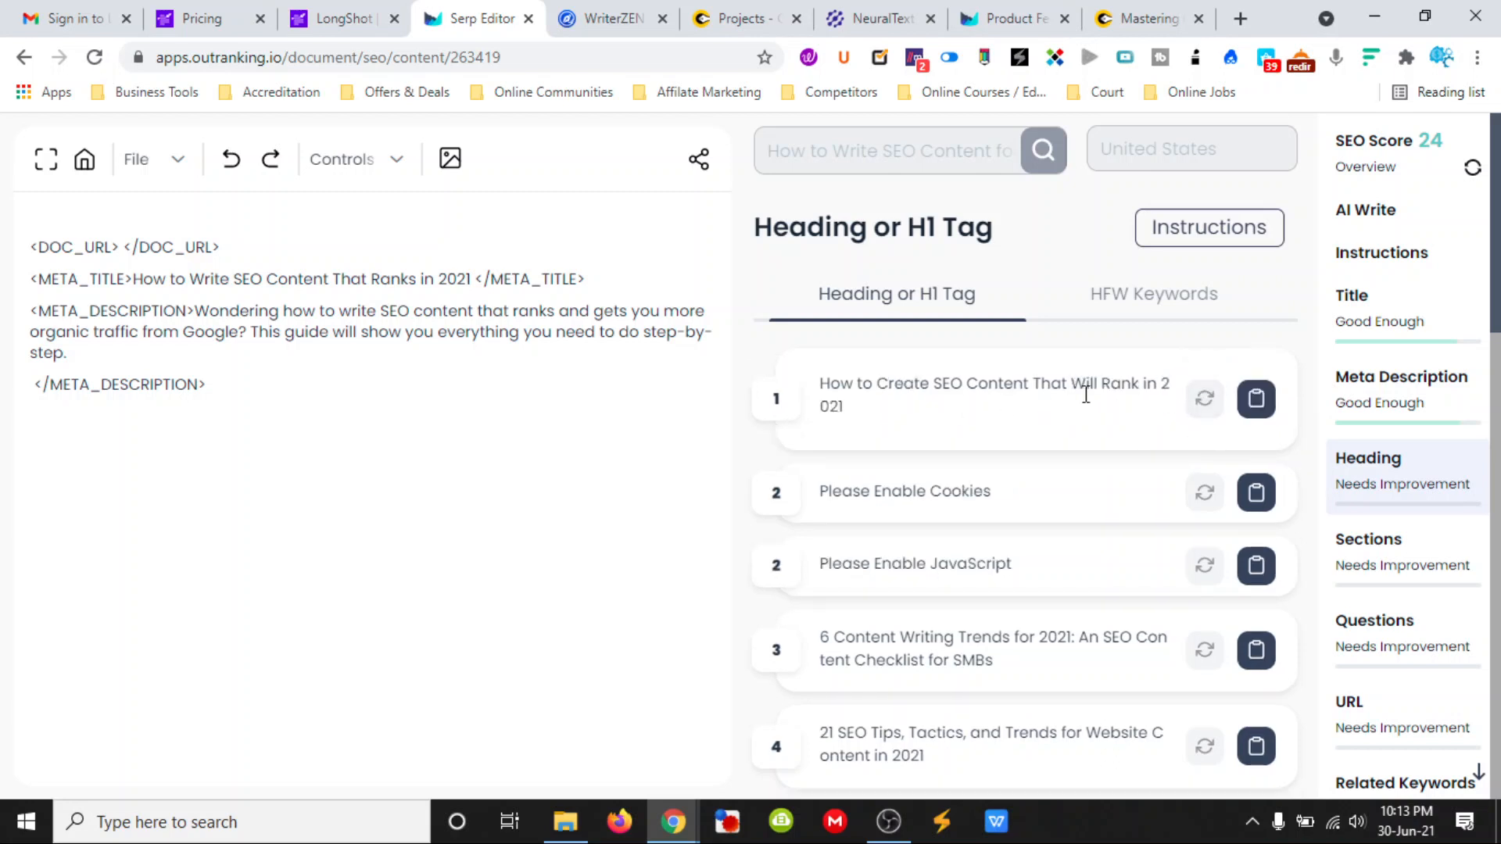
pyautogui.click(1256, 400)
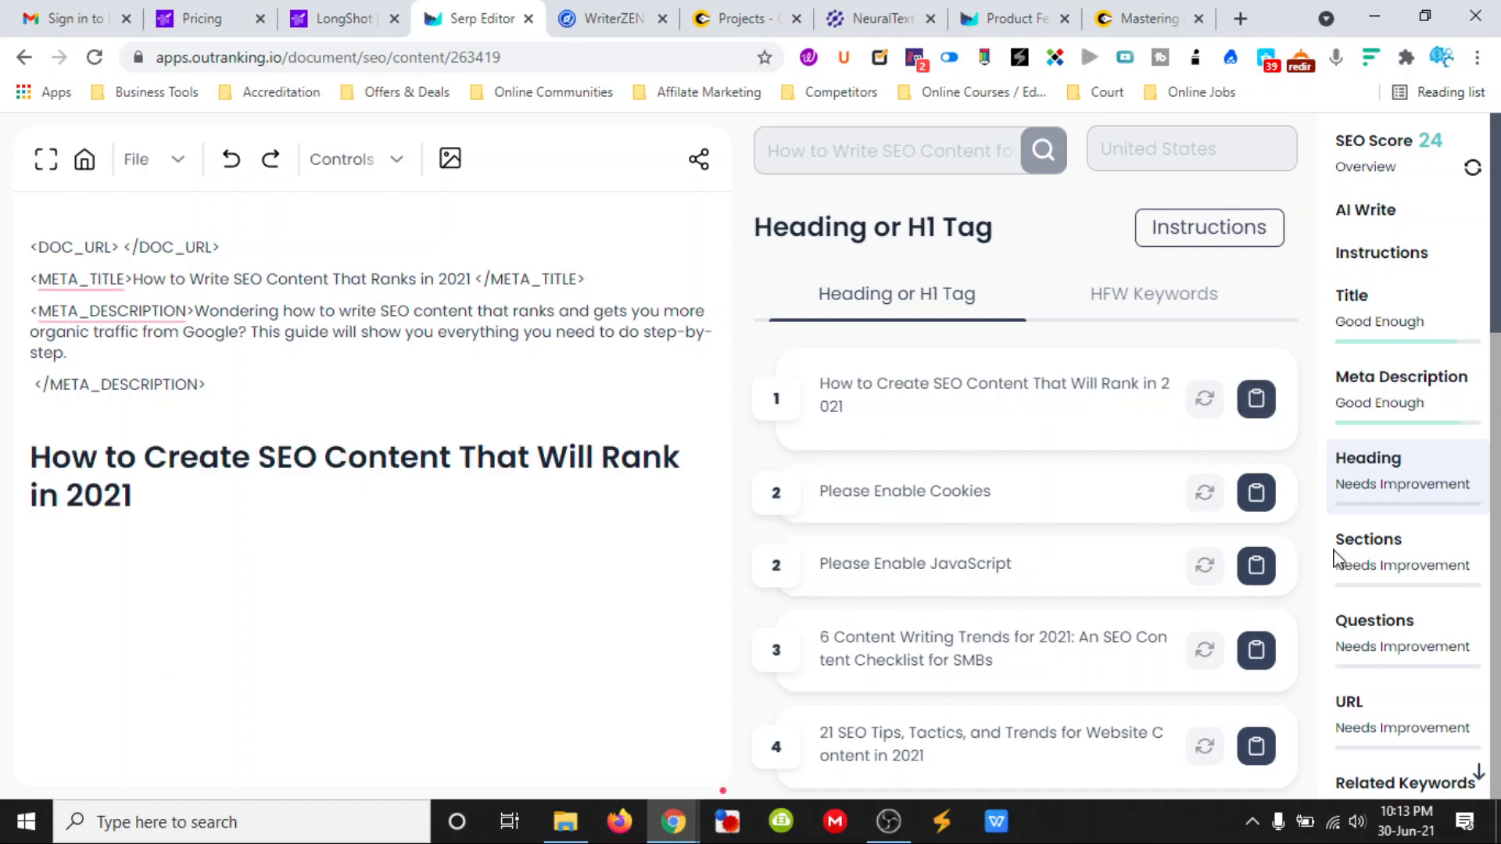
# - Examine the suggested H2 outline sections for the article
pyautogui.click(1416, 564)
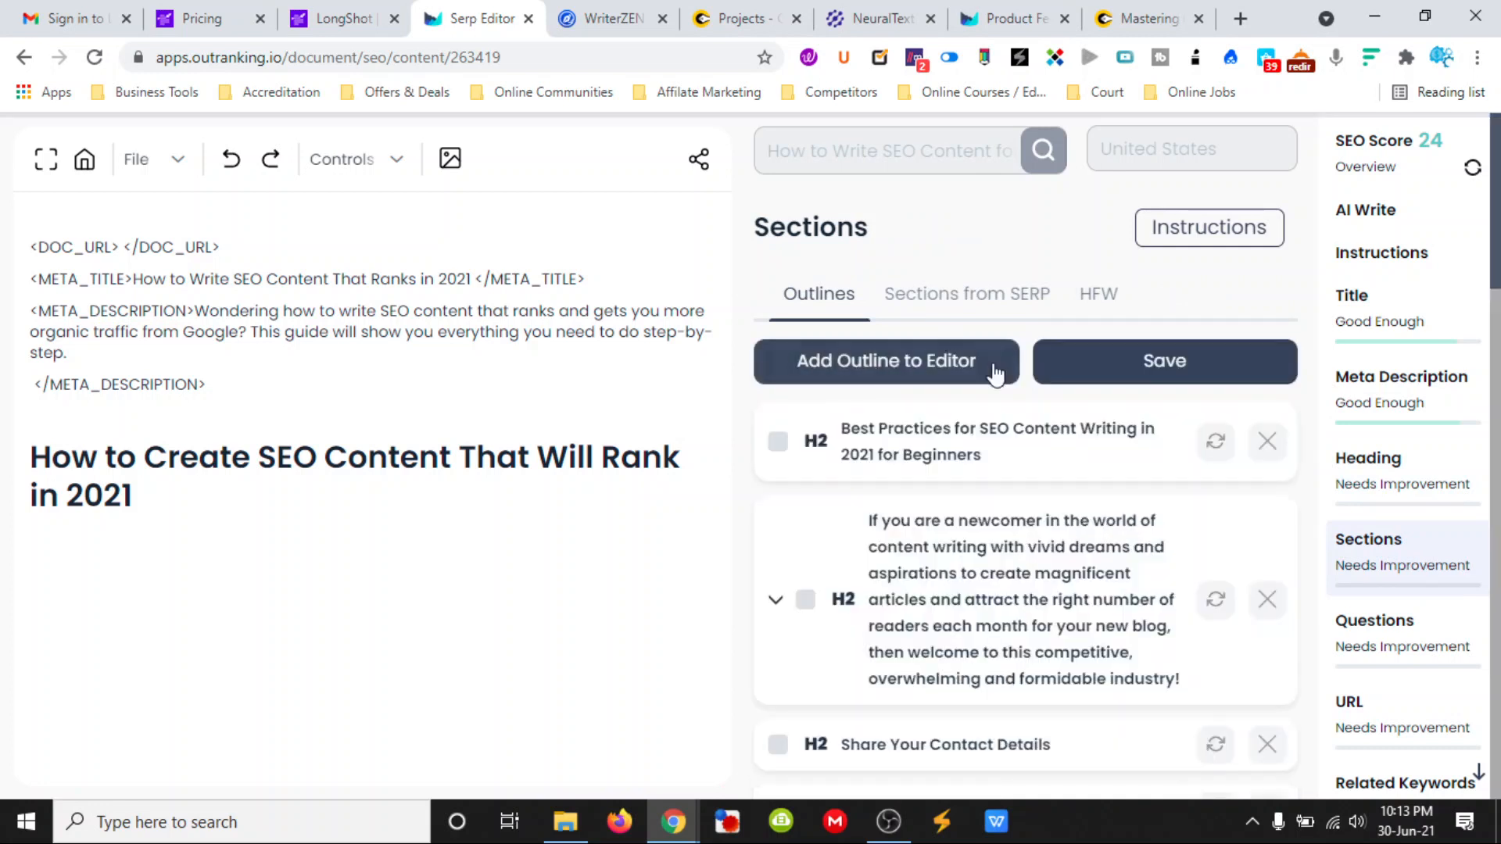
pyautogui.scroll(-1, 1032, 465)
pyautogui.scroll(-1, 1008, 461)
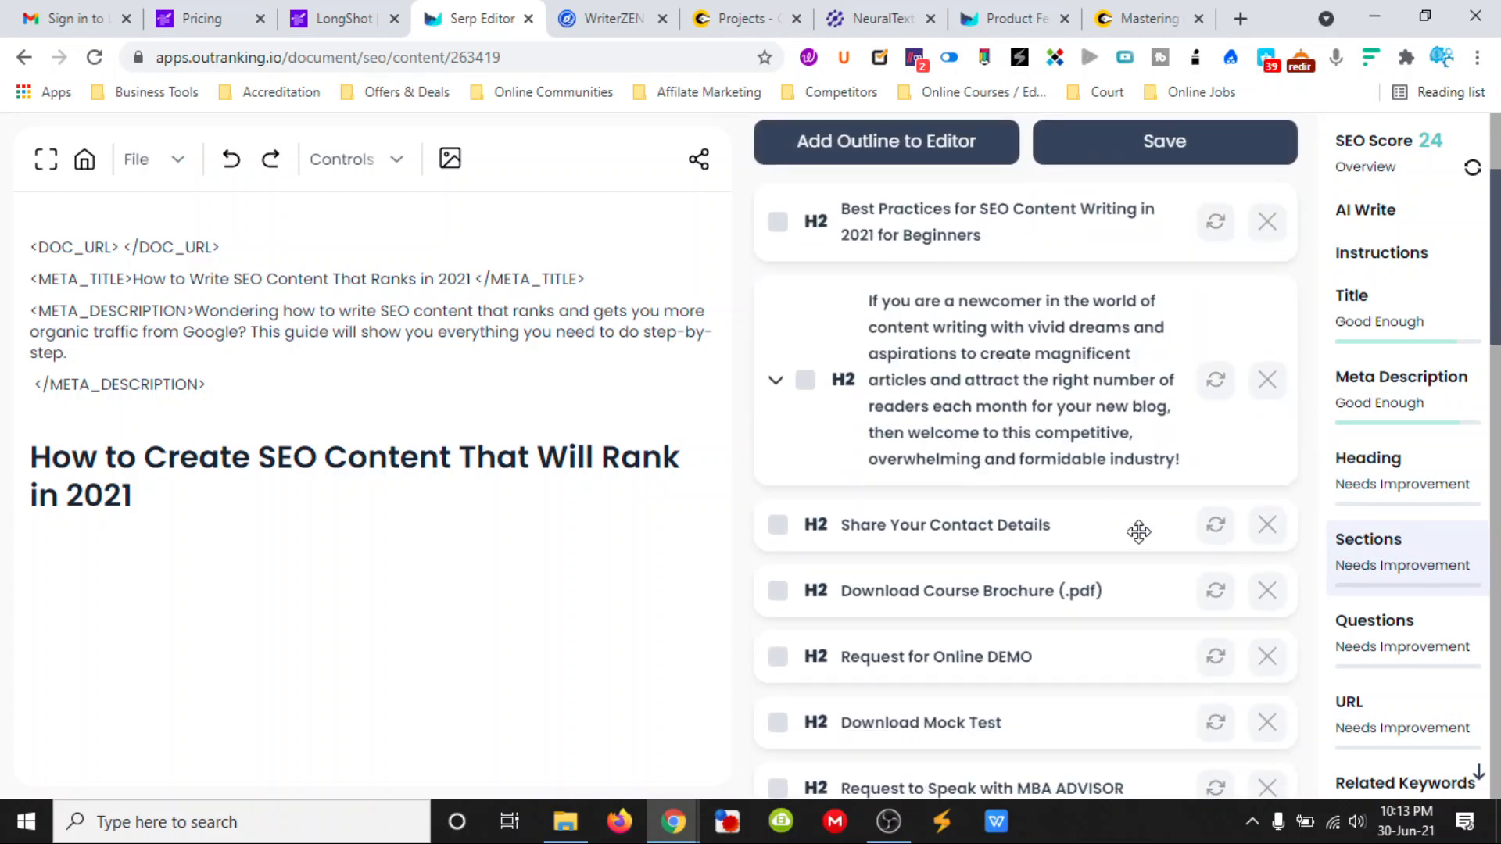
pyautogui.scroll(-1, 1087, 531)
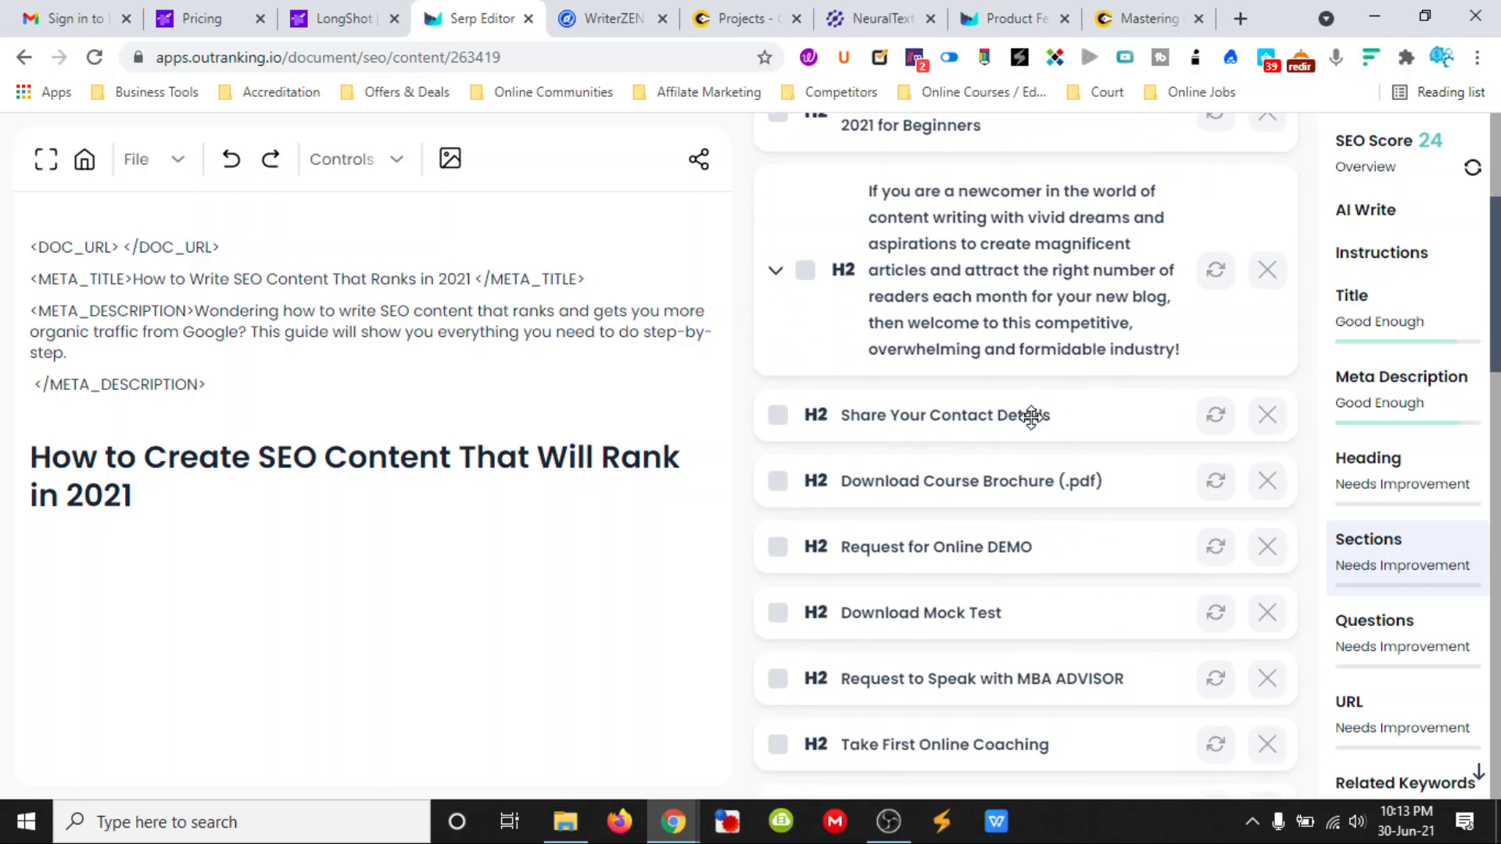
pyautogui.scroll(-1, 1071, 473)
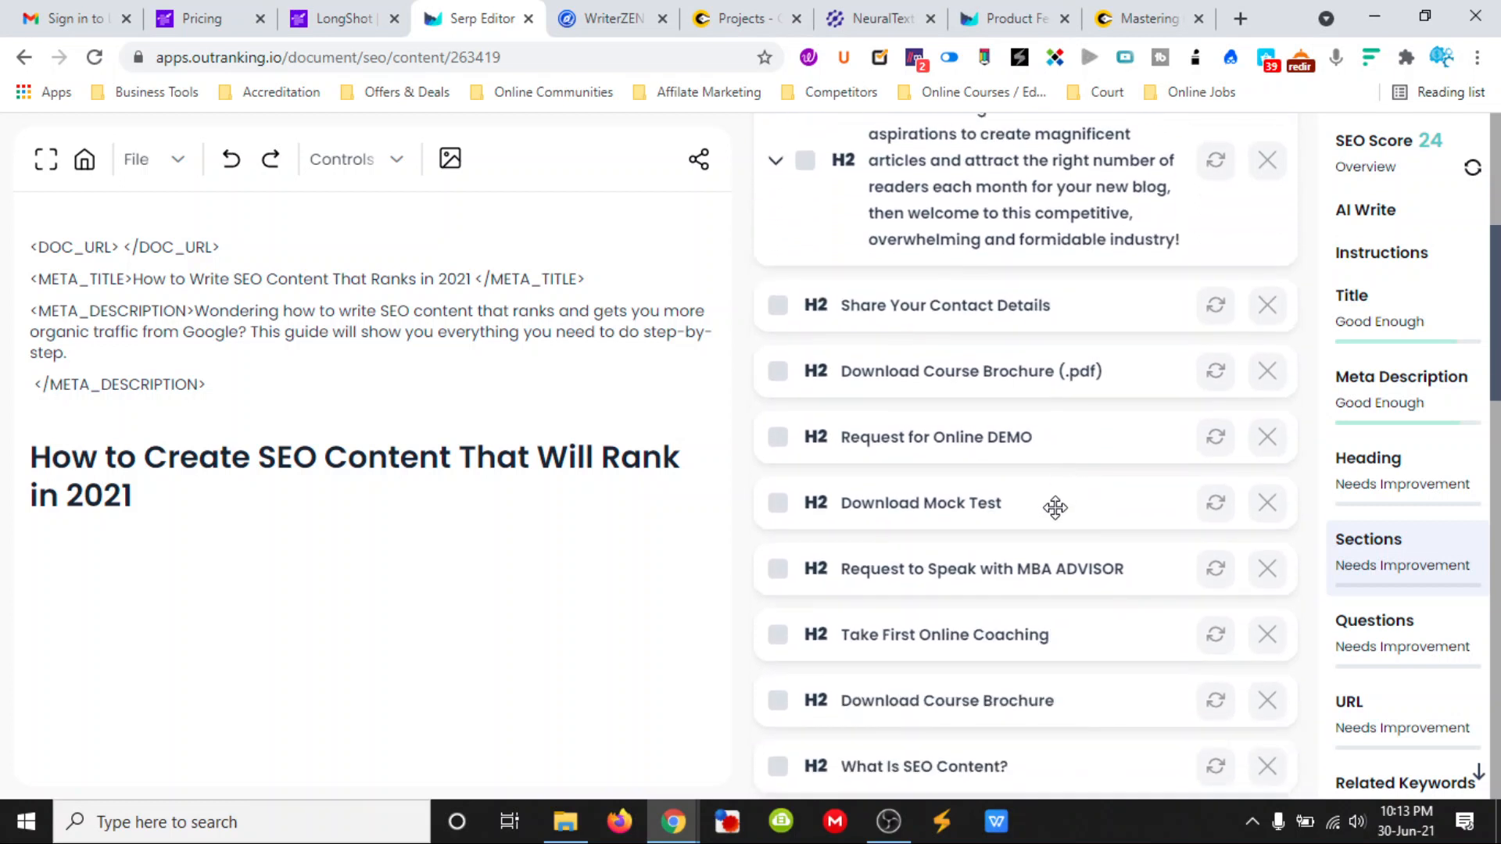
pyautogui.scroll(-1, 1053, 524)
pyautogui.scroll(2, 1057, 586)
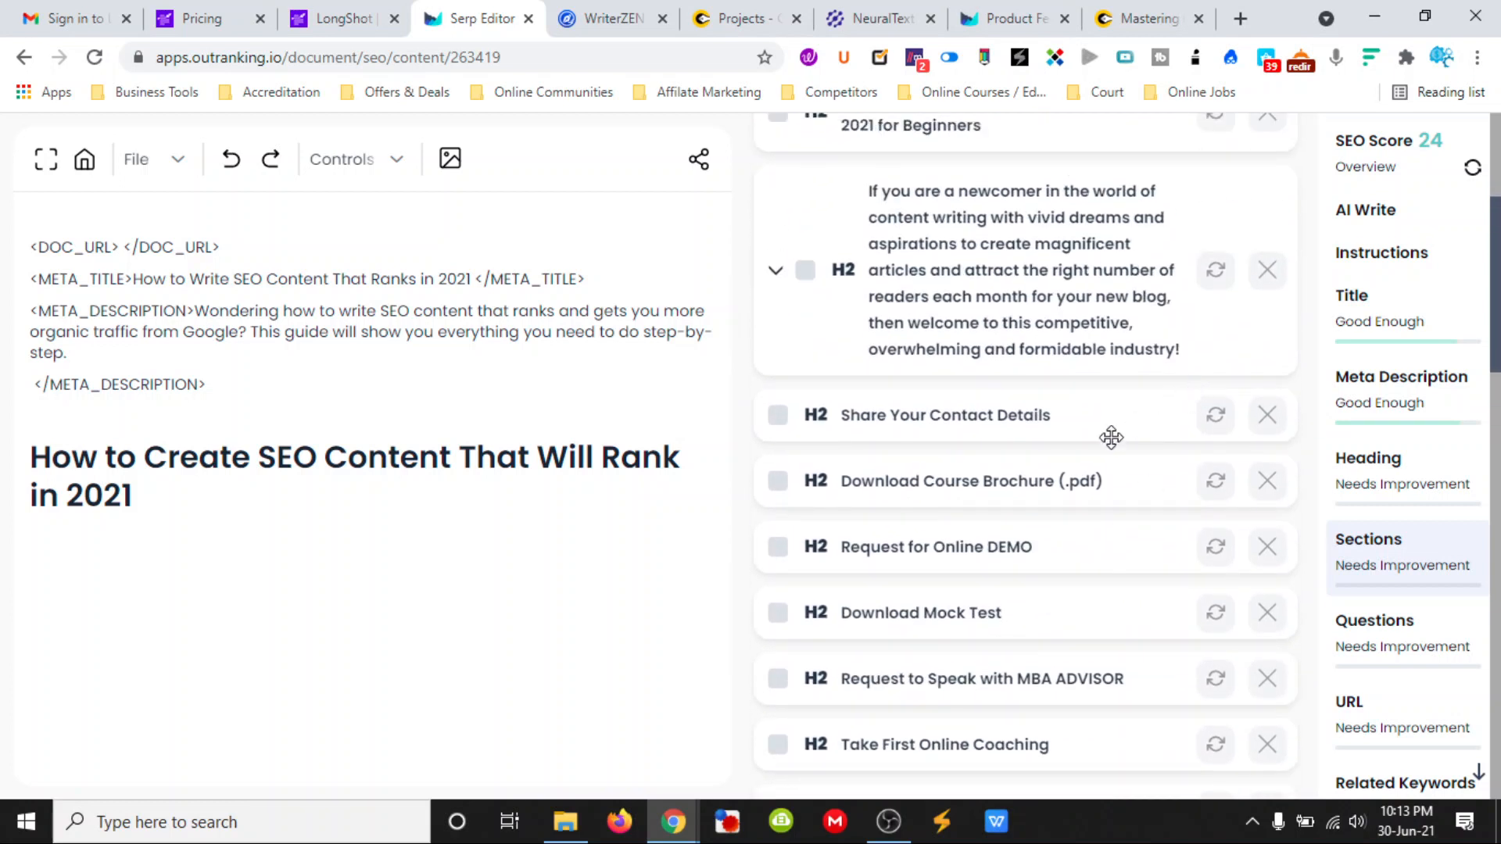
# - Switch to LongShot and generate the blog from the outline for "How to Write SEO Content for 2021"
pyautogui.click(356, 24)
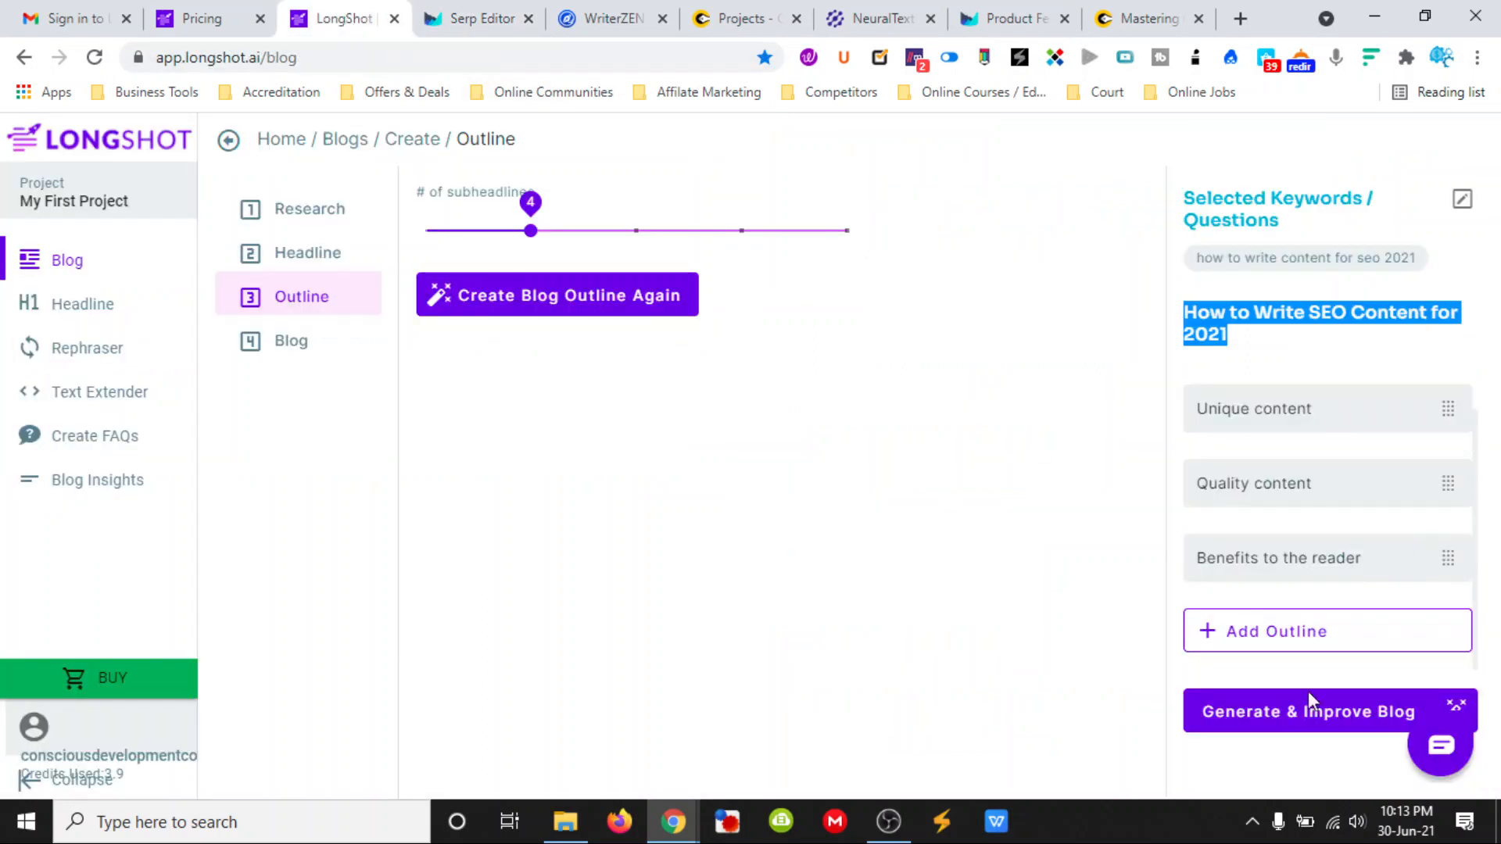
pyautogui.click(1310, 712)
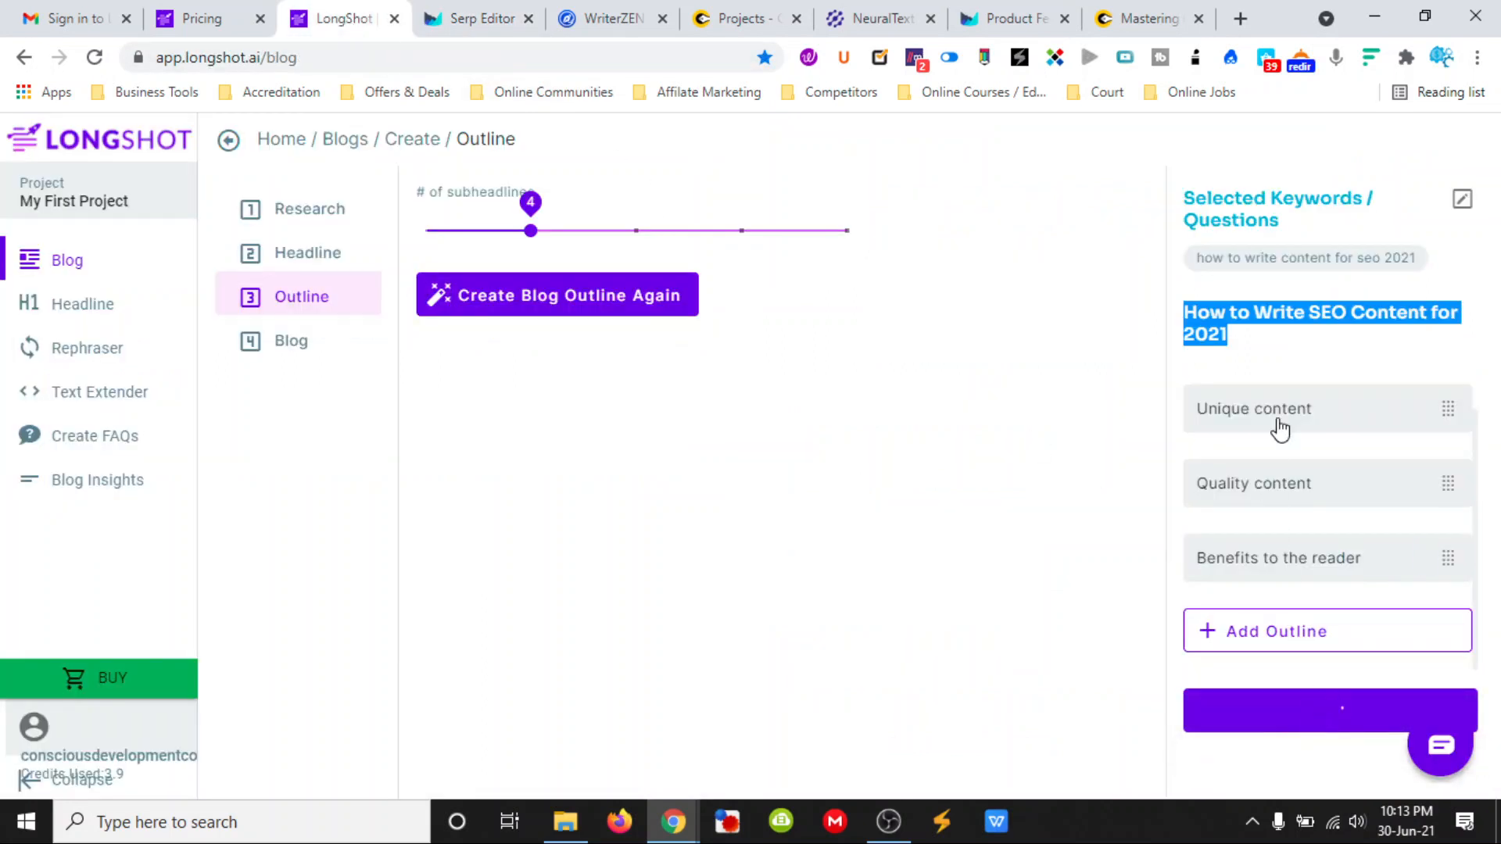
pyautogui.click(1274, 356)
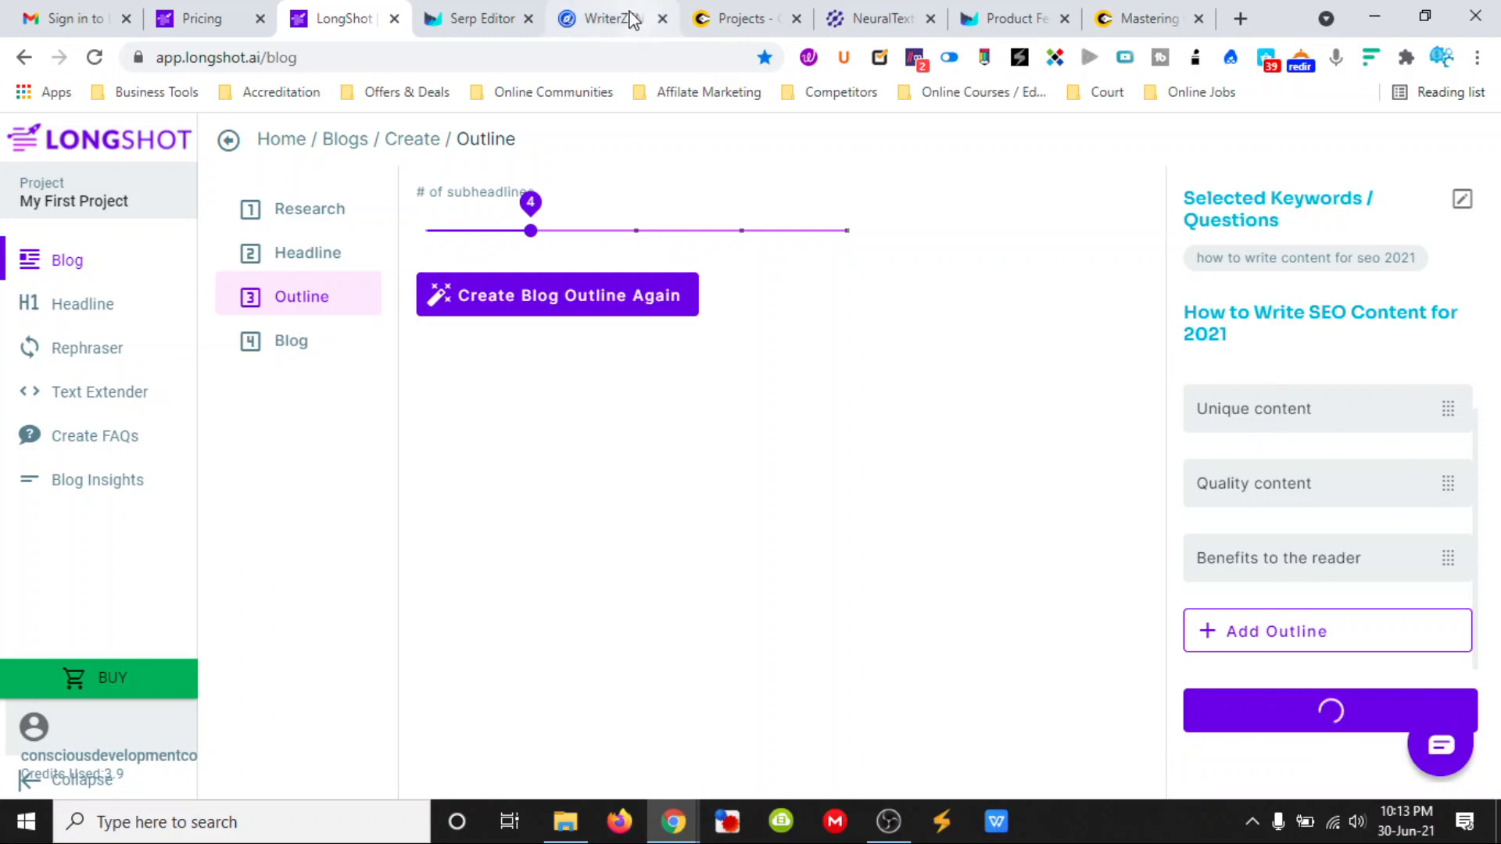
# - Add "Unique Content" and "Quality Content" below the H1 in the Outranking document, taking the section names from the LongShot outline
pyautogui.click(473, 20)
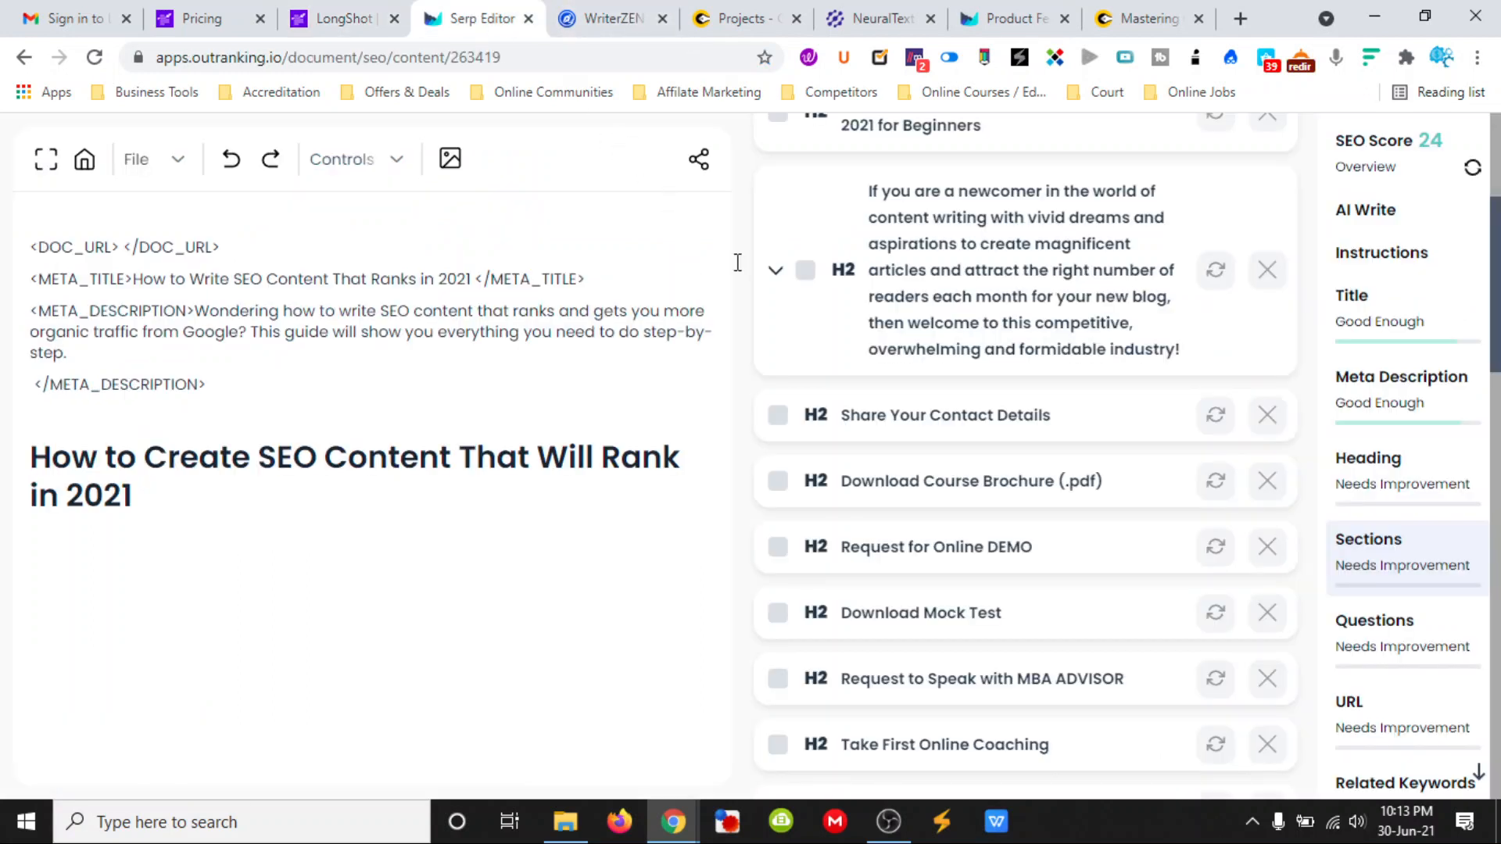
pyautogui.click(132, 551)
pyautogui.click(344, 19)
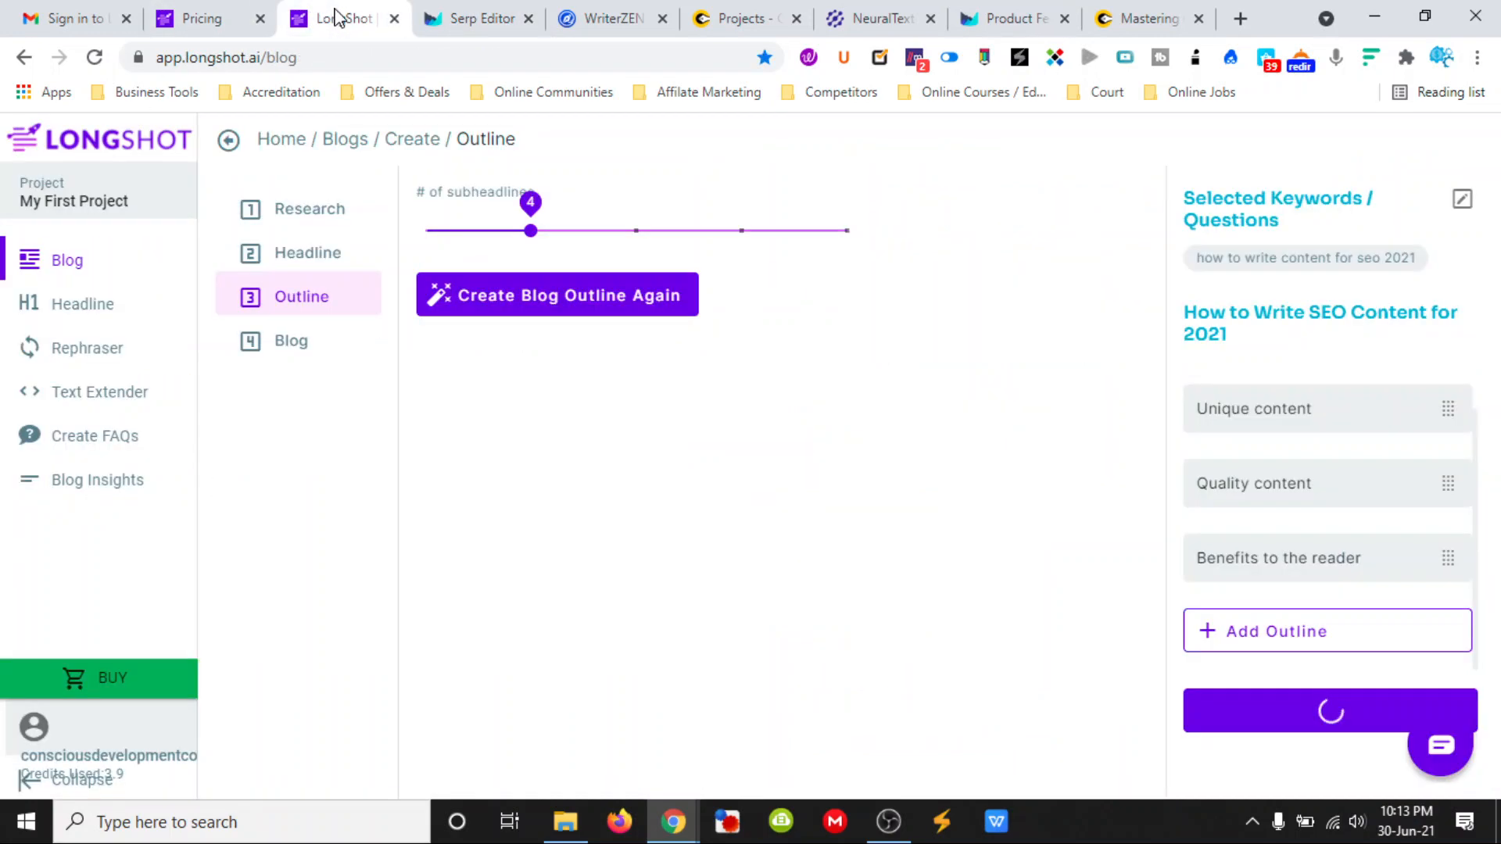
pyautogui.click(469, 19)
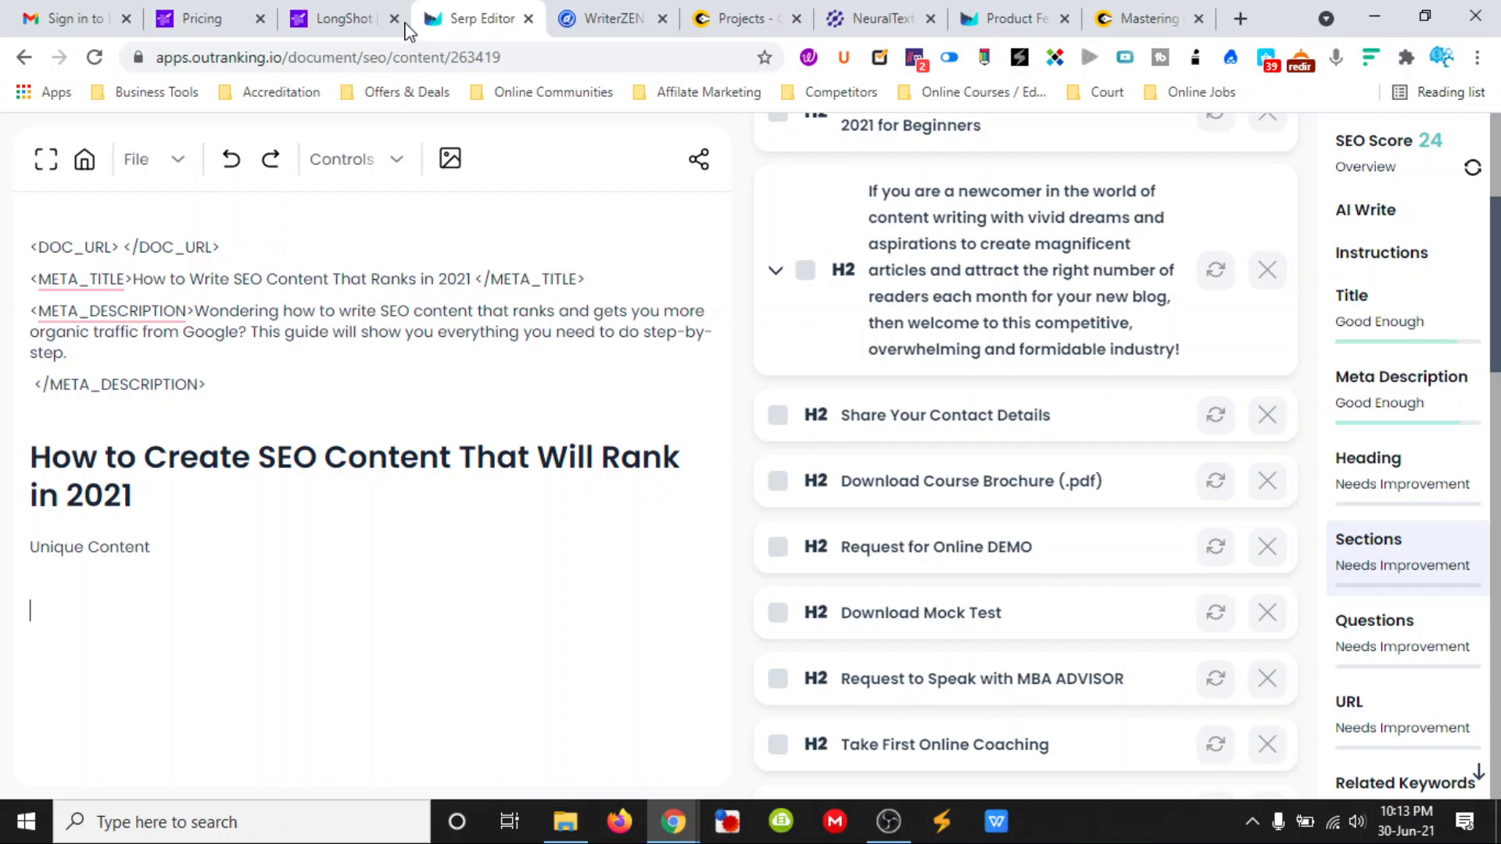
pyautogui.click(358, 28)
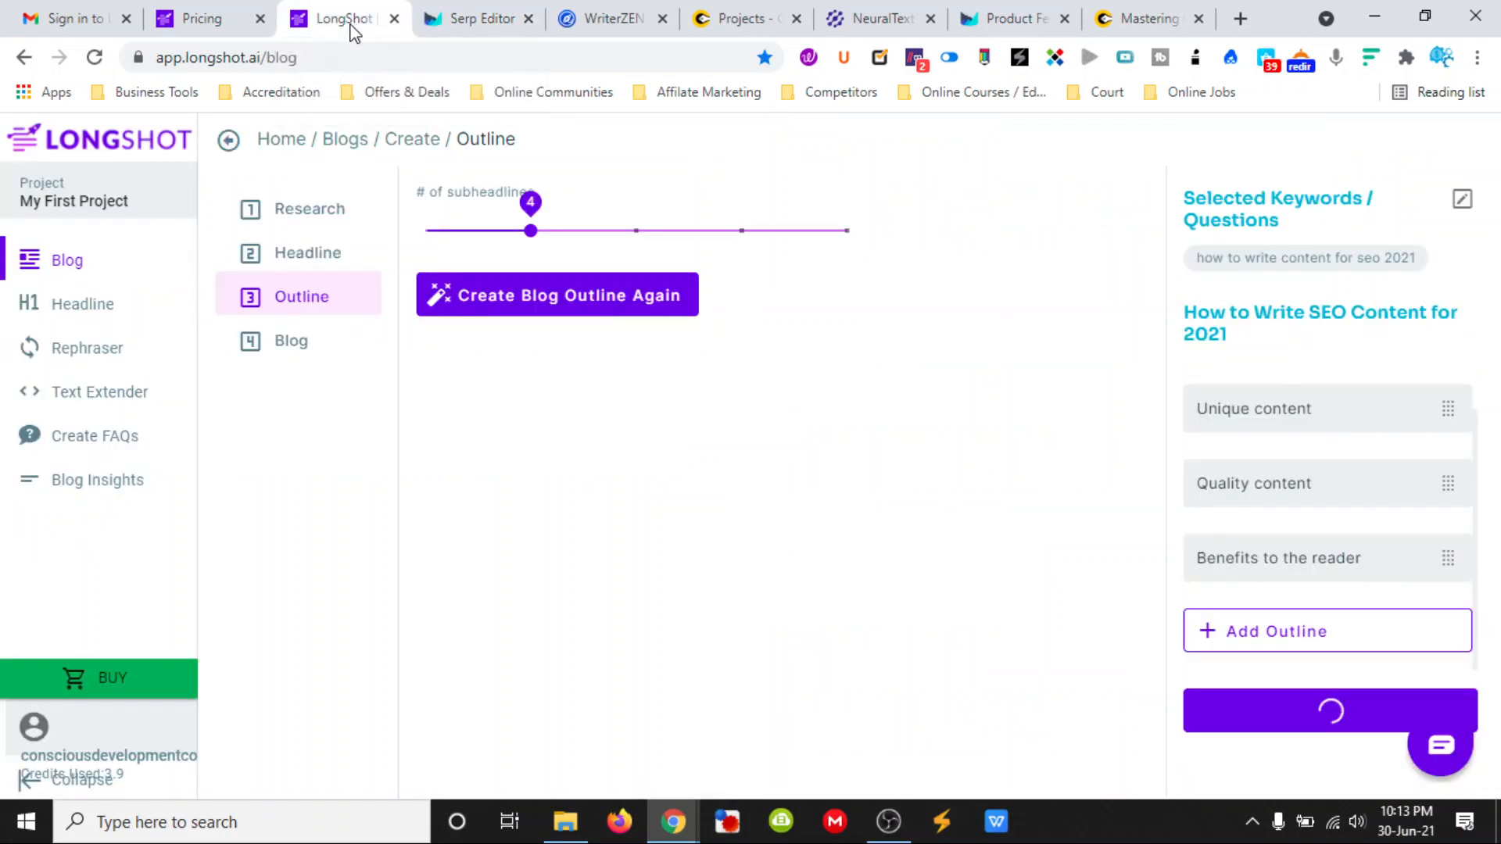
pyautogui.click(480, 26)
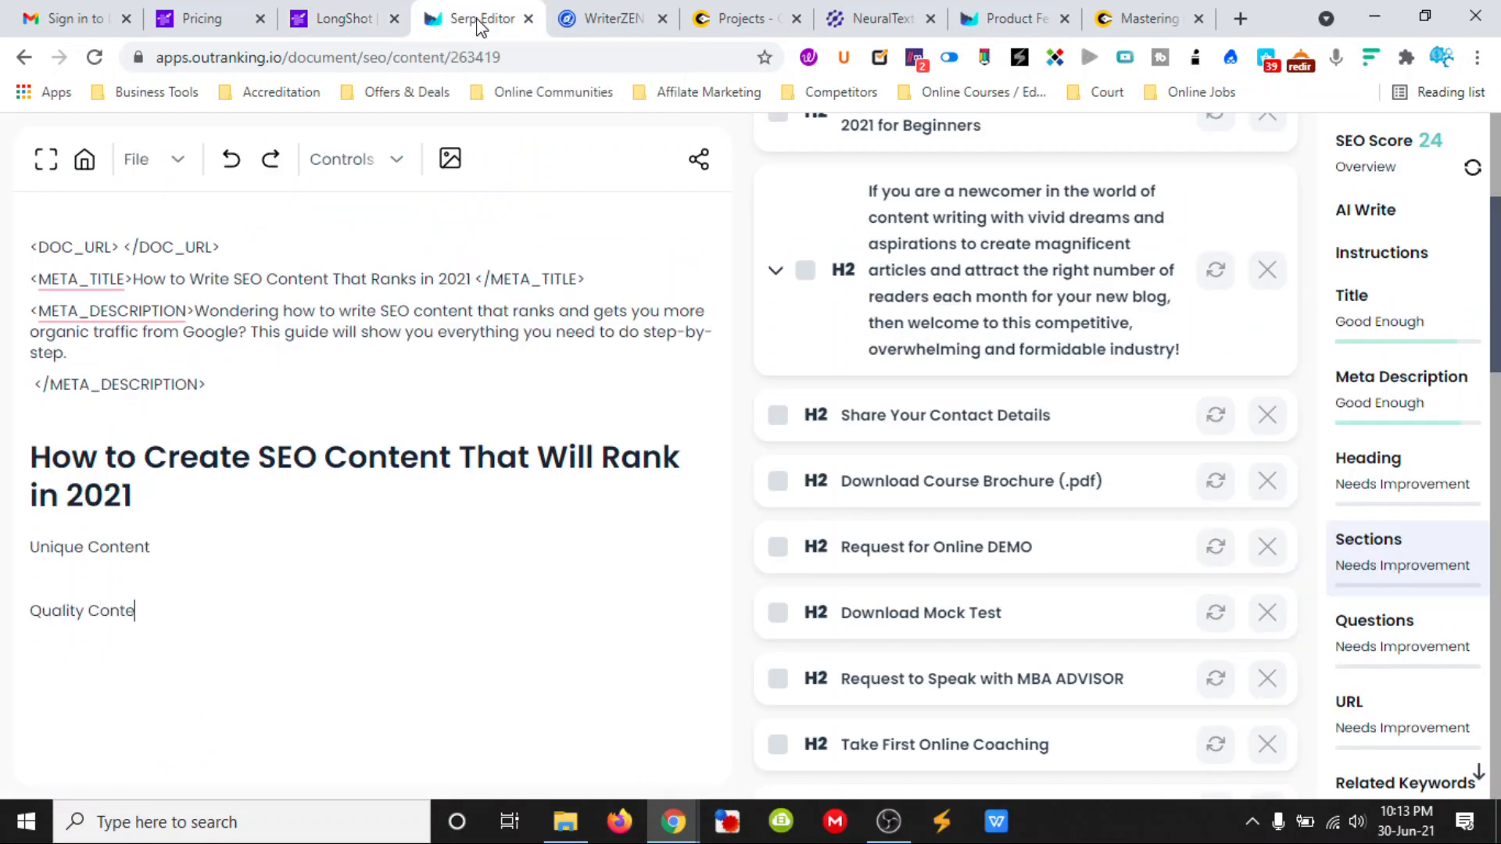
# - Switch to LongShot and examine the generated blog's sections, performance metrics and Keywords to Use
pyautogui.click(344, 21)
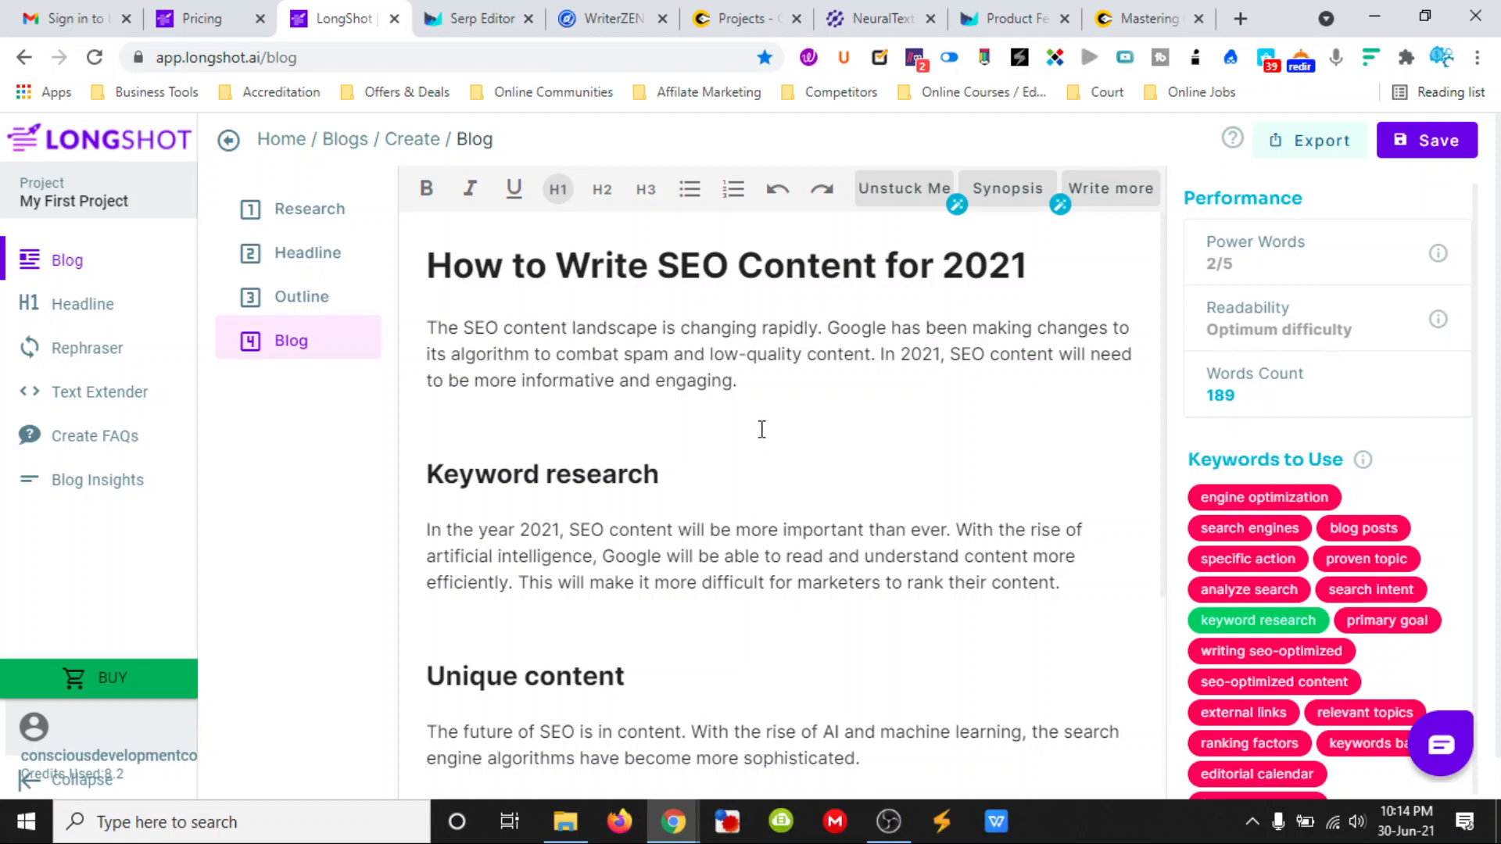
pyautogui.scroll(-6, 762, 429)
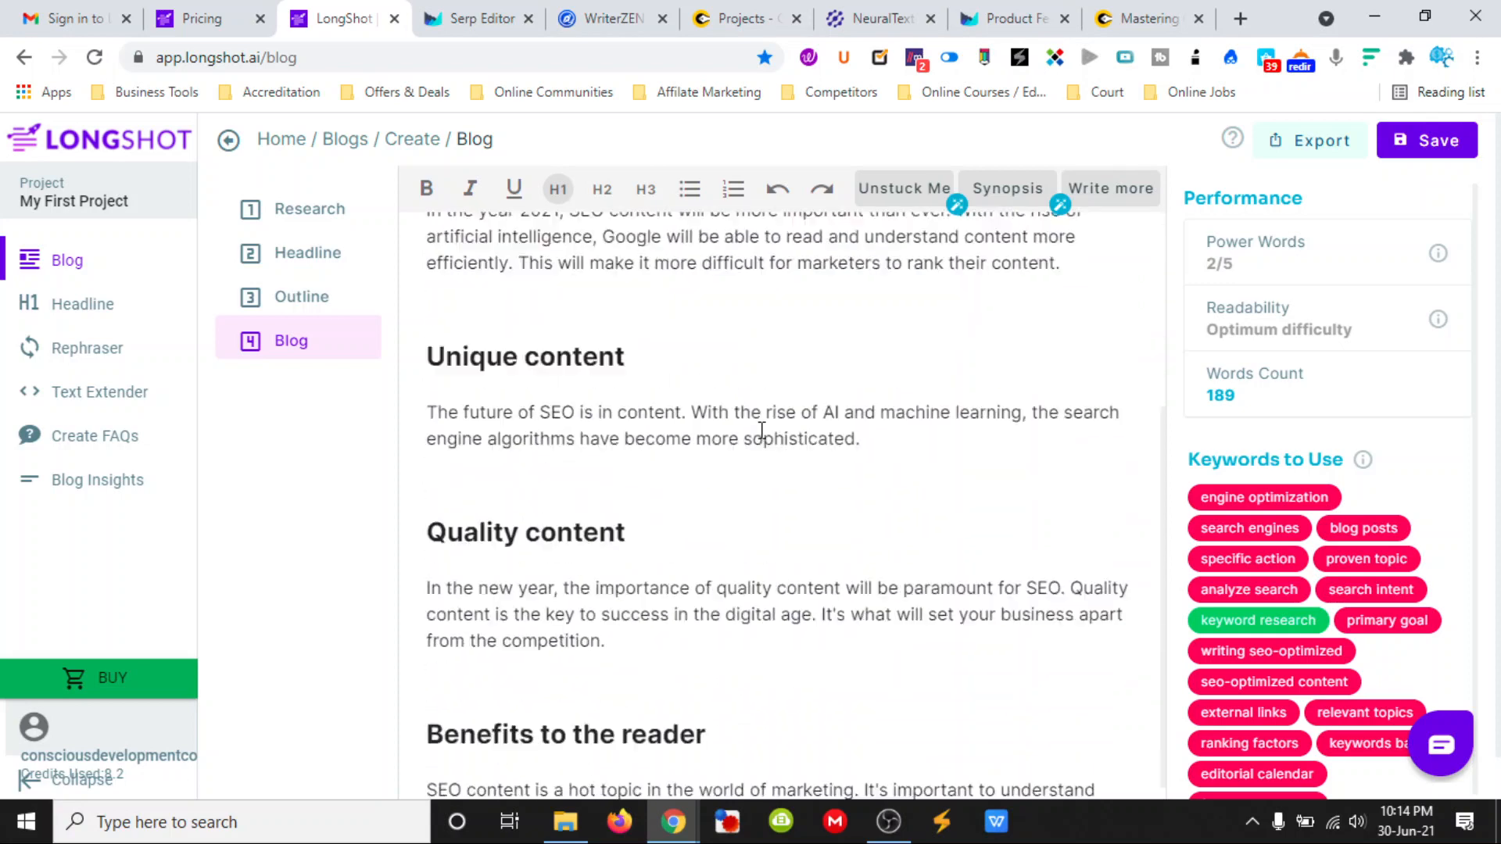
pyautogui.scroll(5, 807, 510)
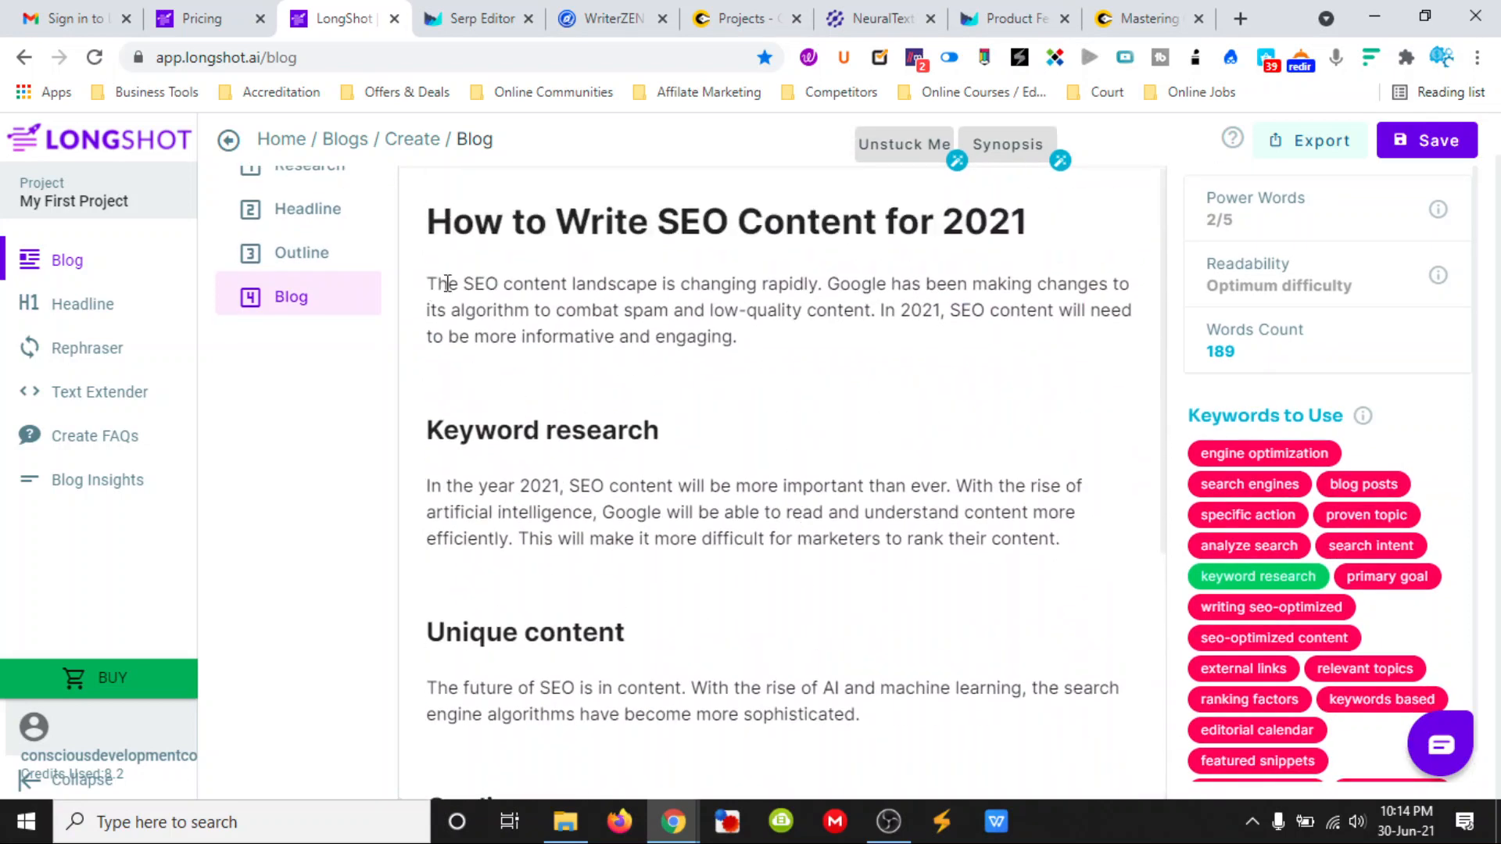
pyautogui.scroll(-5, 762, 409)
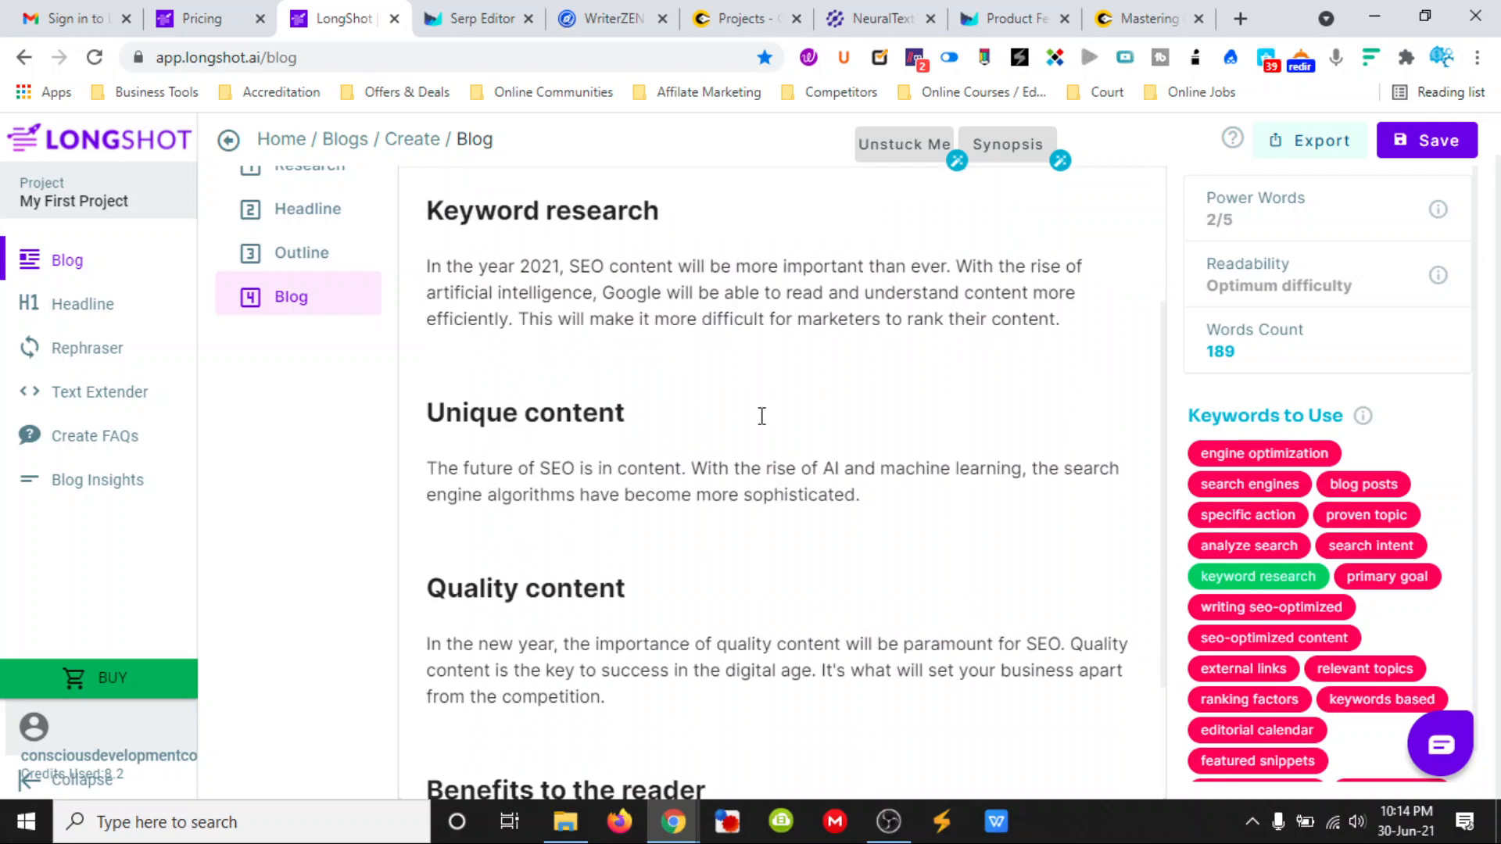
pyautogui.scroll(5, 762, 415)
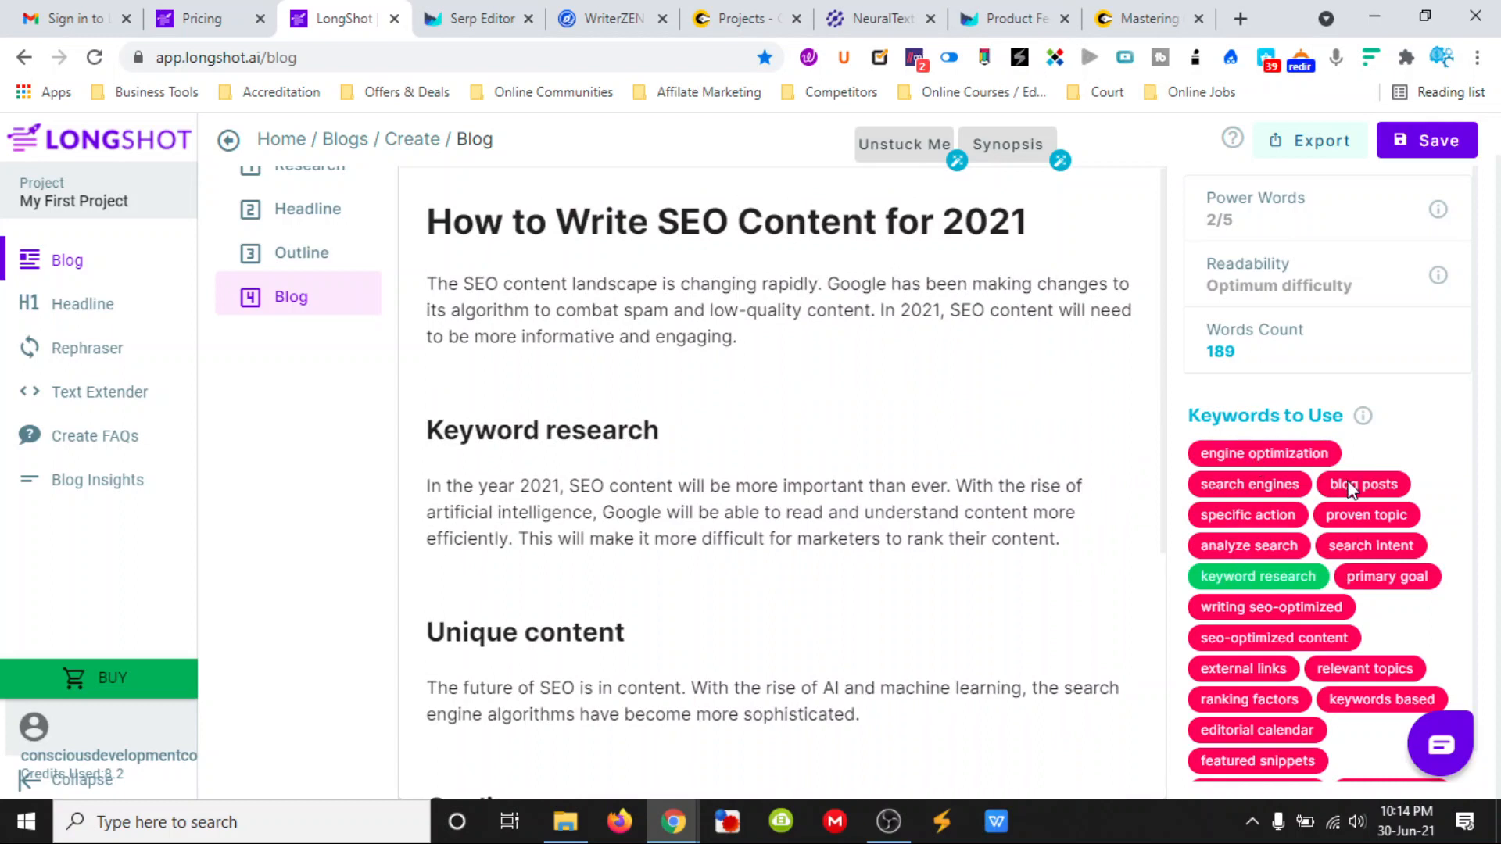
pyautogui.scroll(-1, 1350, 488)
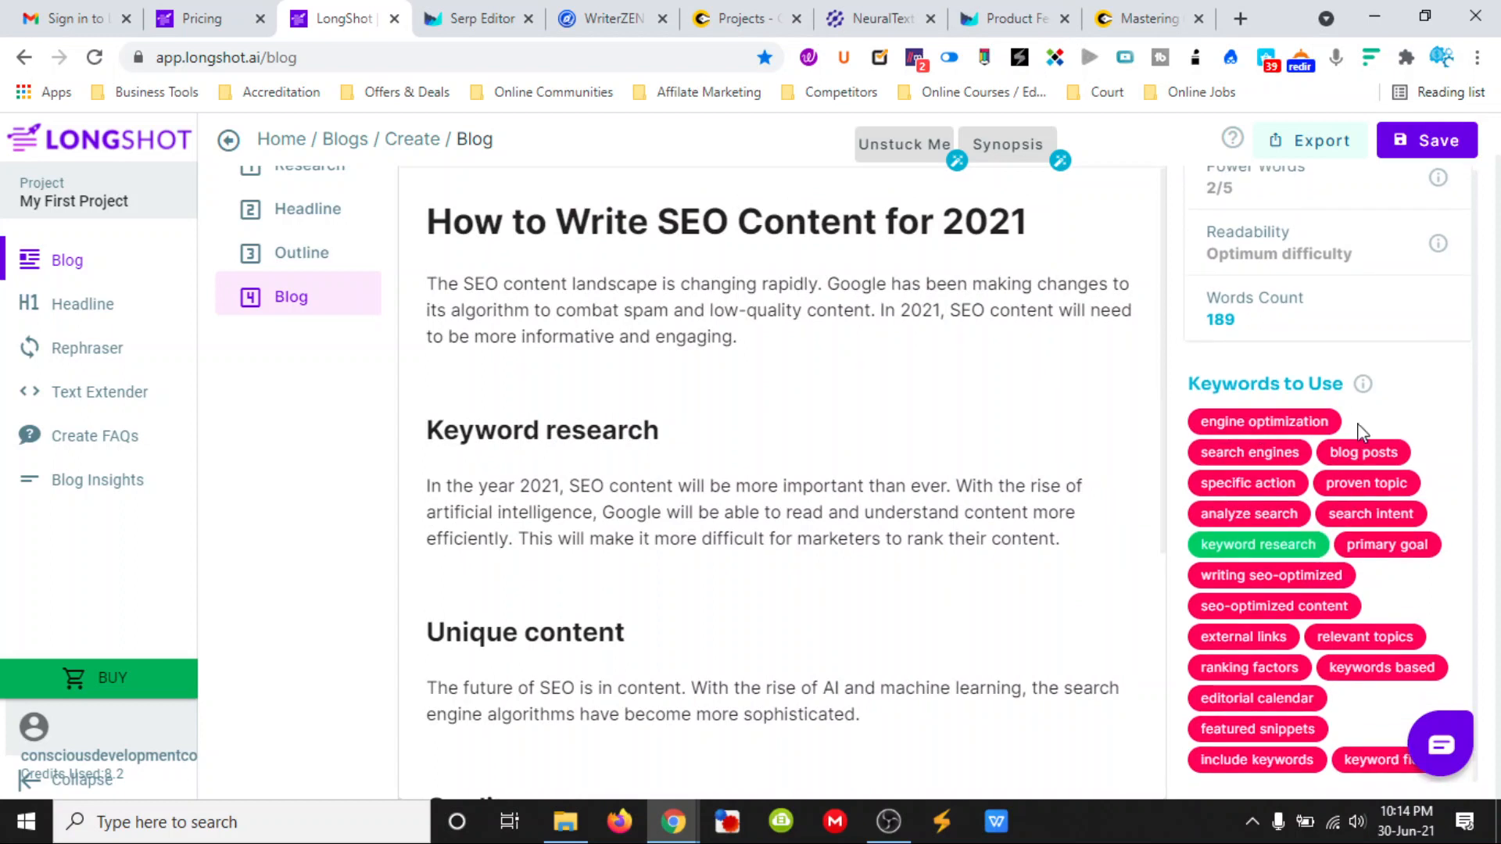
pyautogui.moveTo(1362, 388)
pyautogui.scroll(-3, 664, 391)
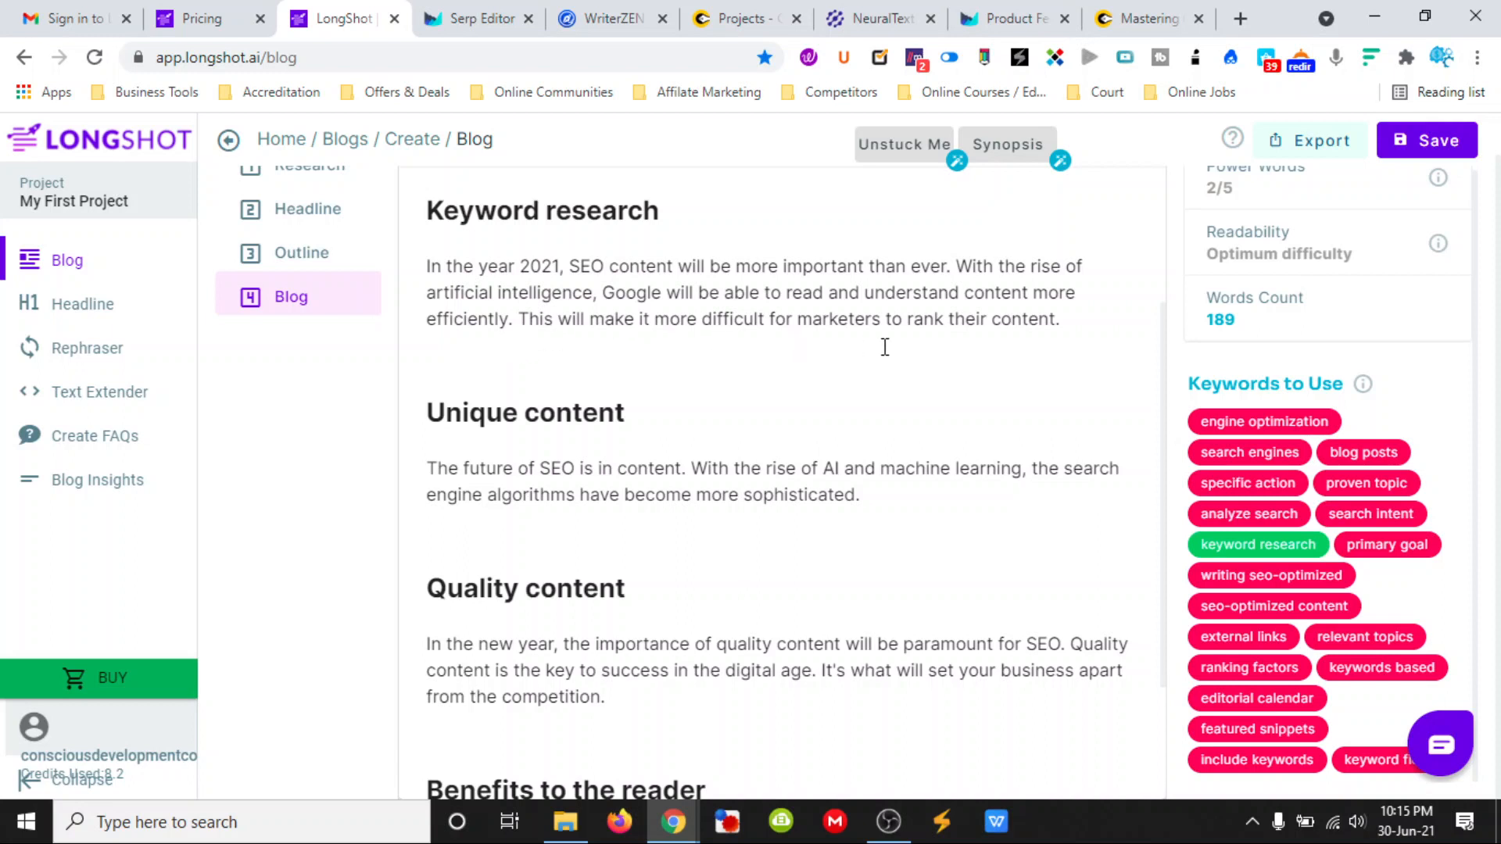
pyautogui.scroll(-1, 704, 422)
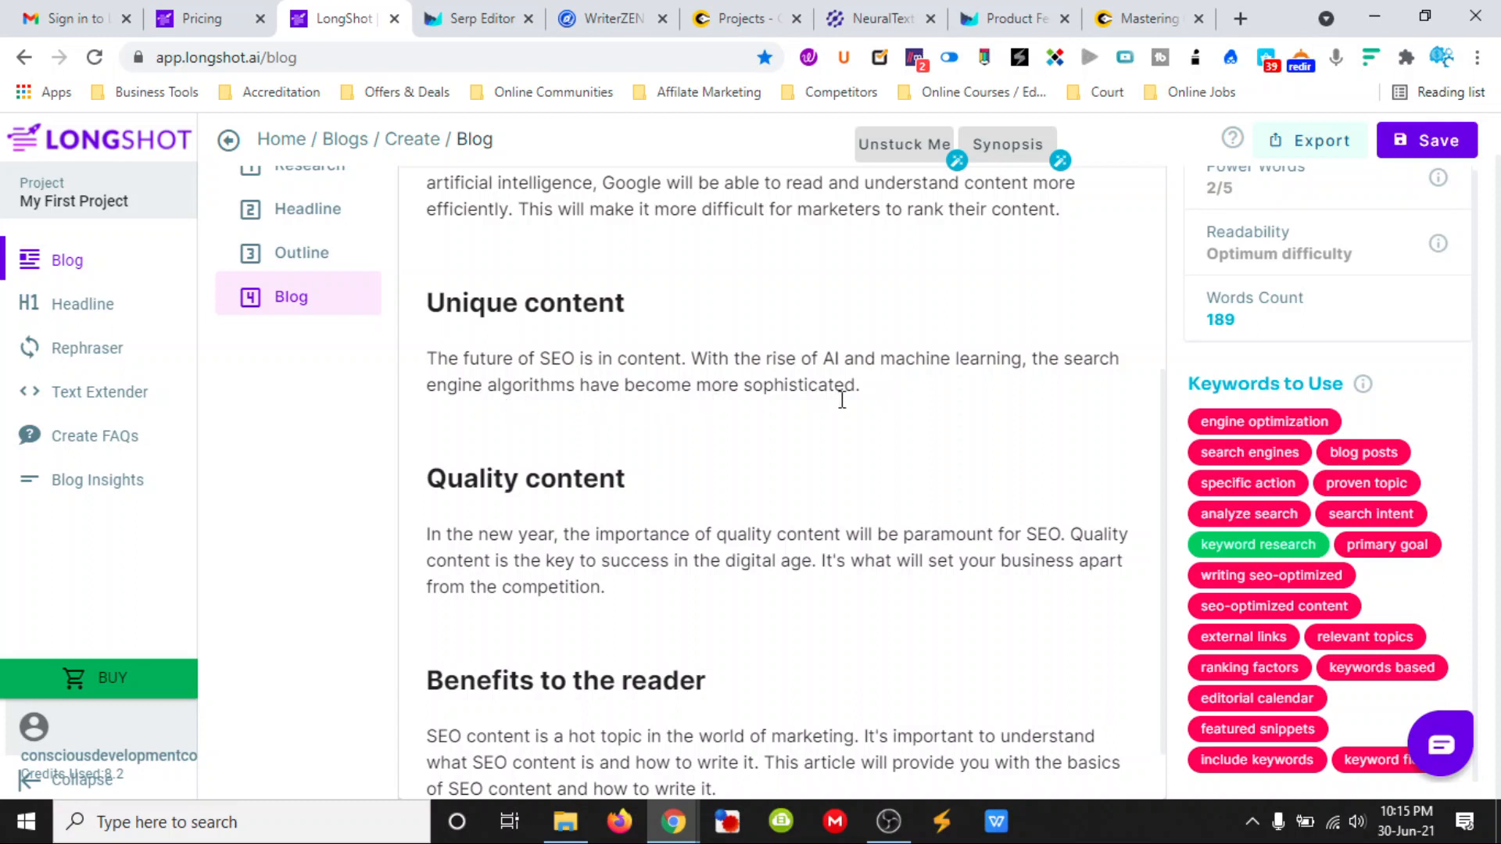
pyautogui.scroll(-1, 693, 445)
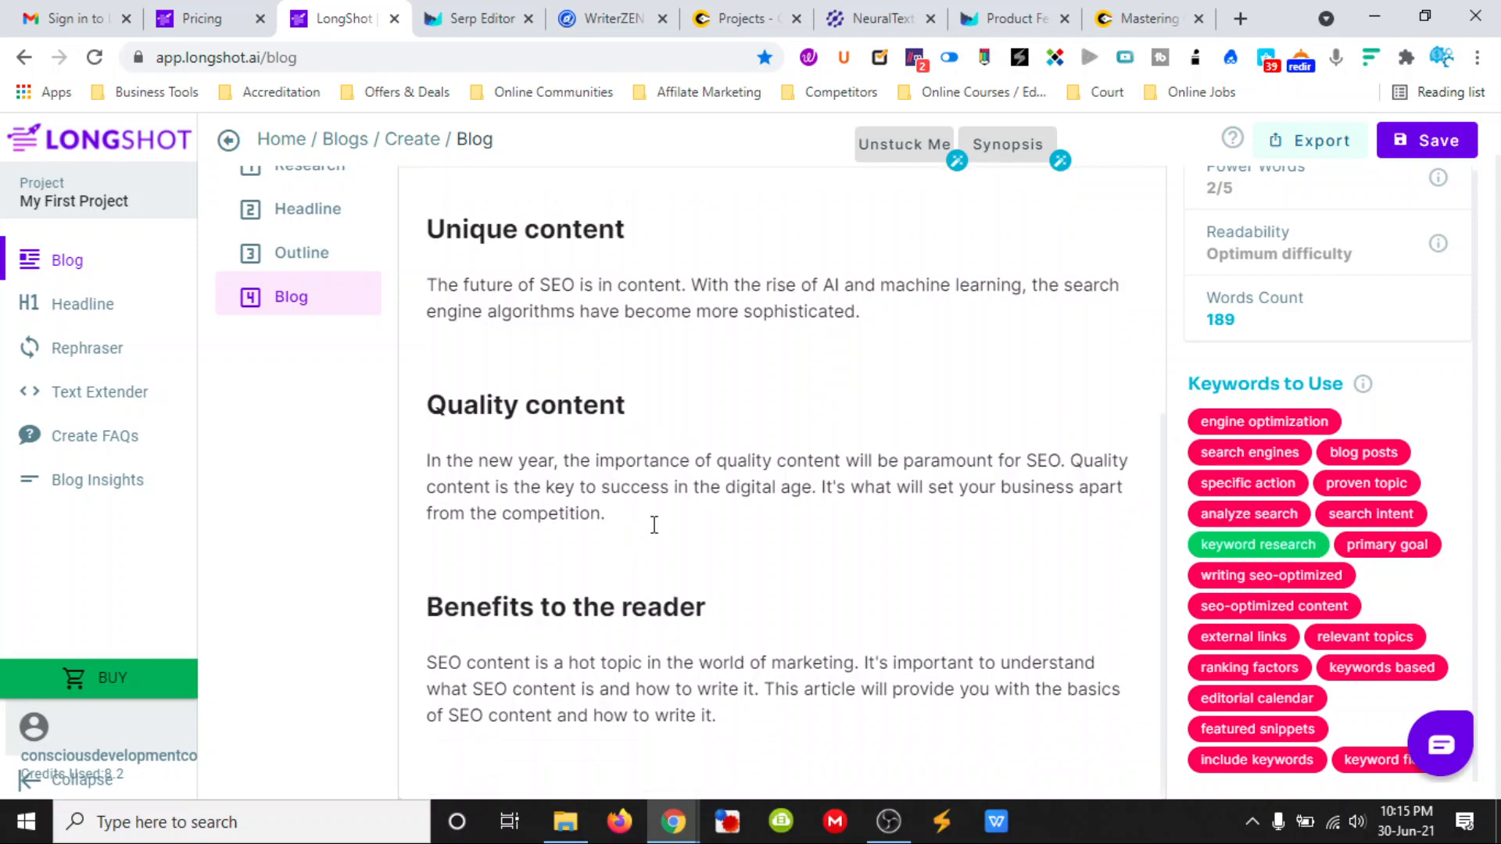
pyautogui.scroll(5, 758, 528)
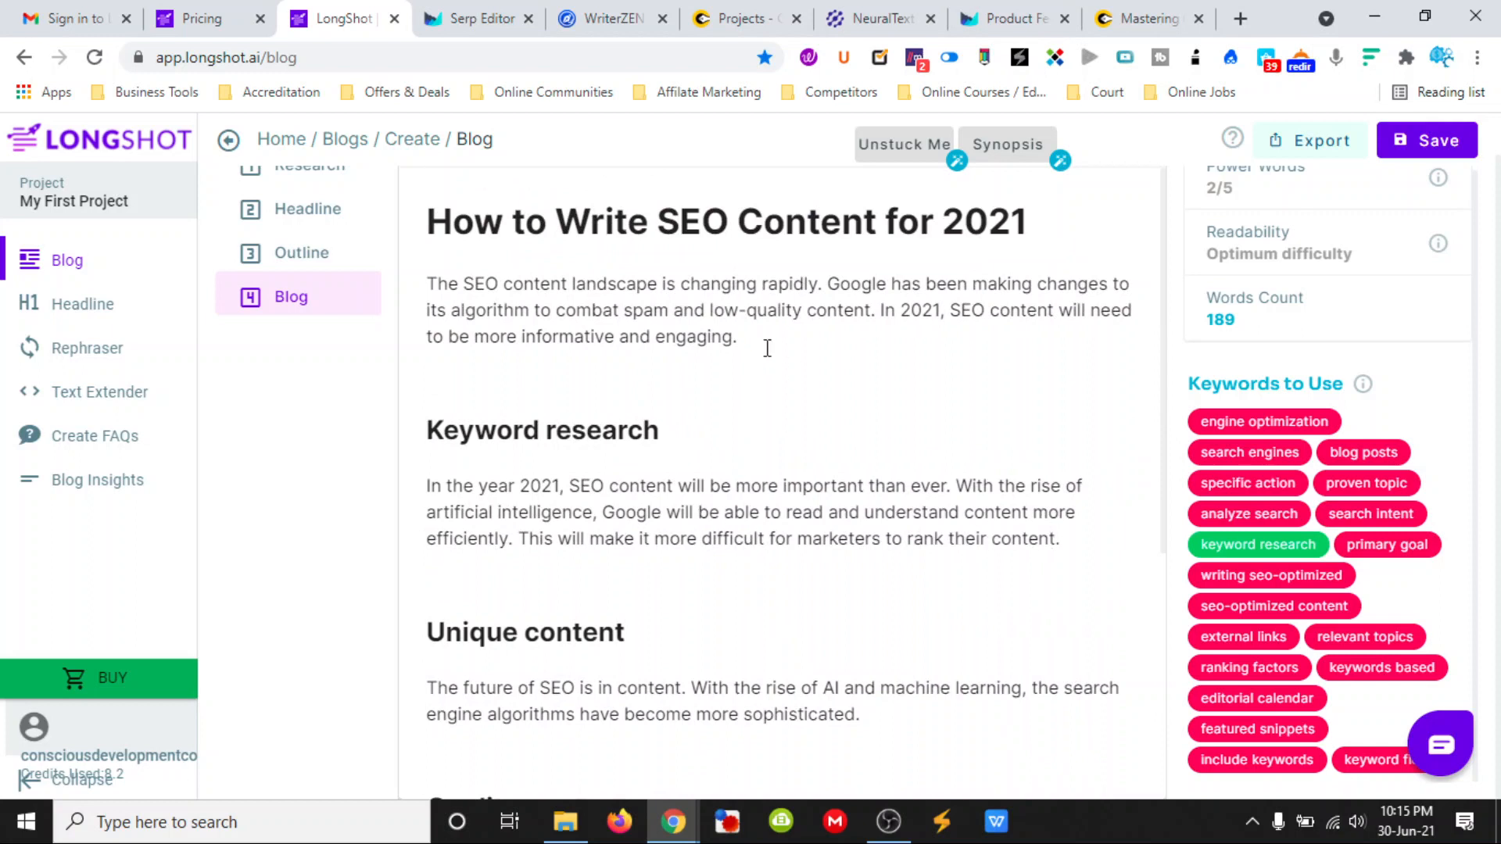
# - Try to expand the content of the introductory paragraph below the blog title
pyautogui.moveTo(762, 339); pyautogui.dragTo(432, 289)
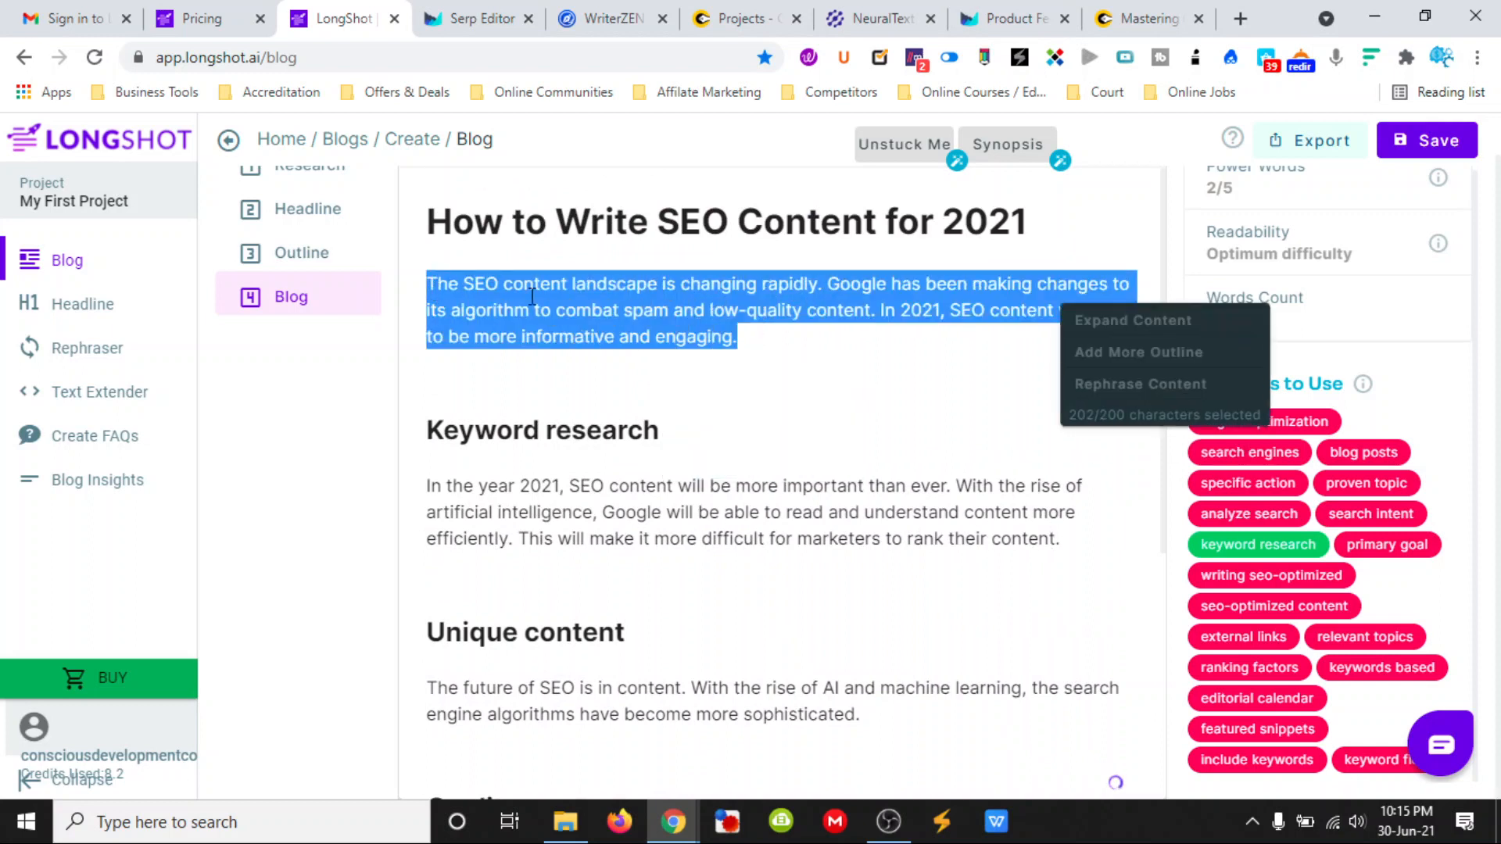
pyautogui.click(1102, 317)
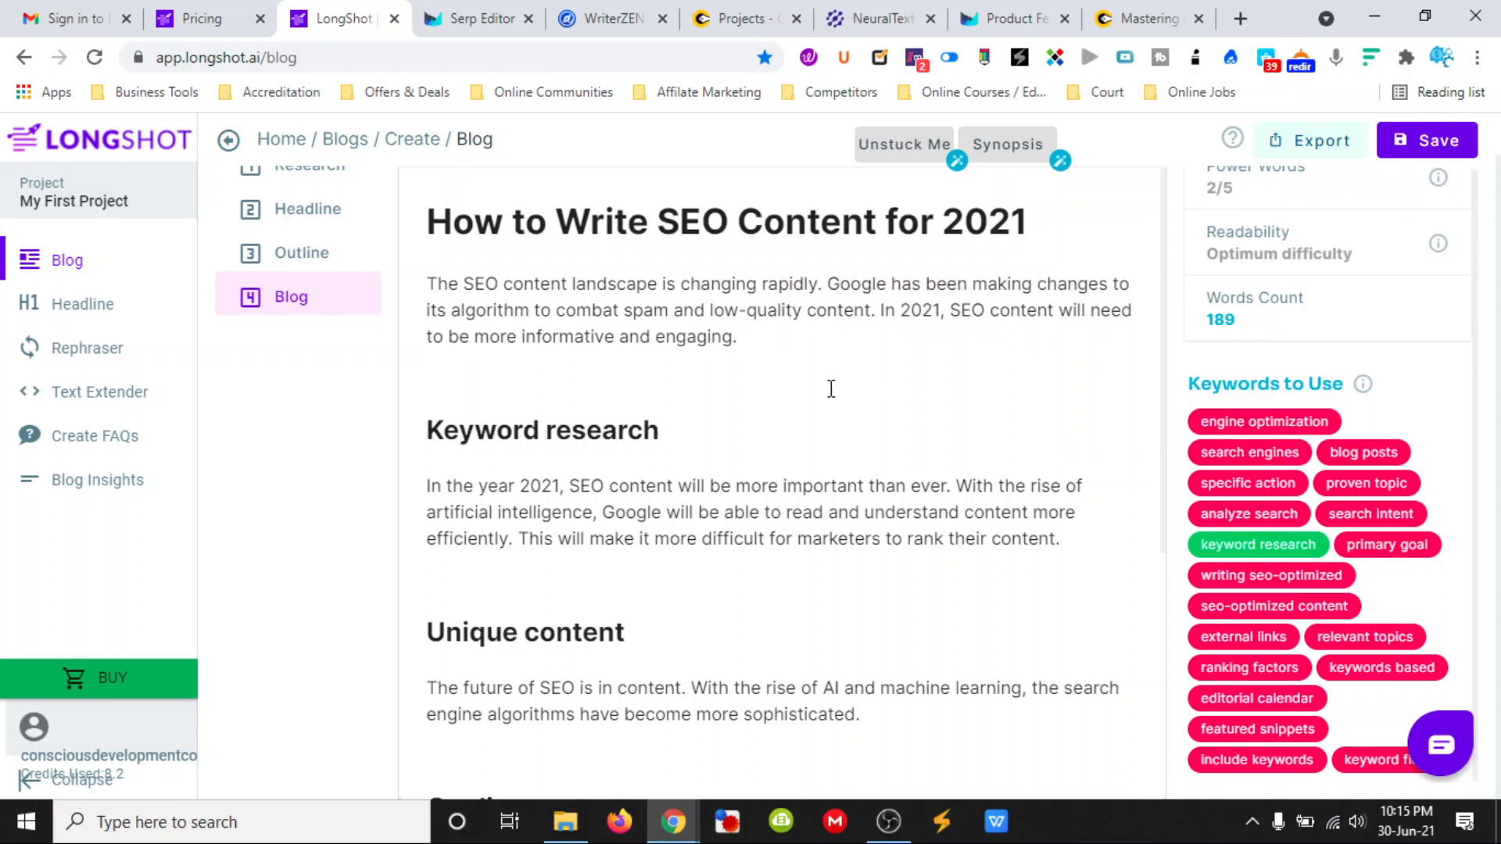
pyautogui.scroll(-5, 831, 388)
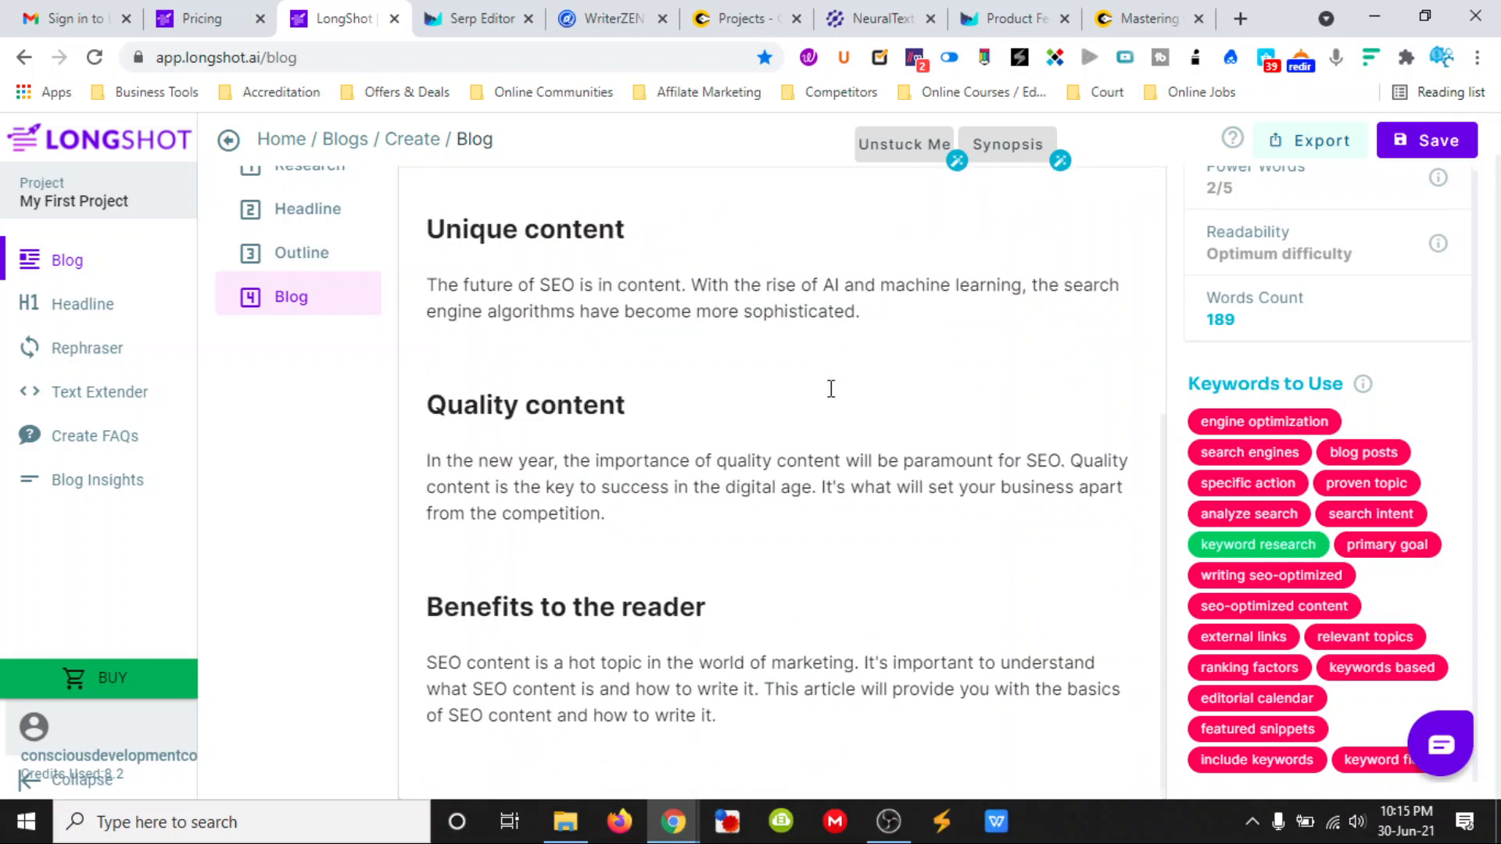
pyautogui.scroll(5, 831, 389)
pyautogui.click(739, 337)
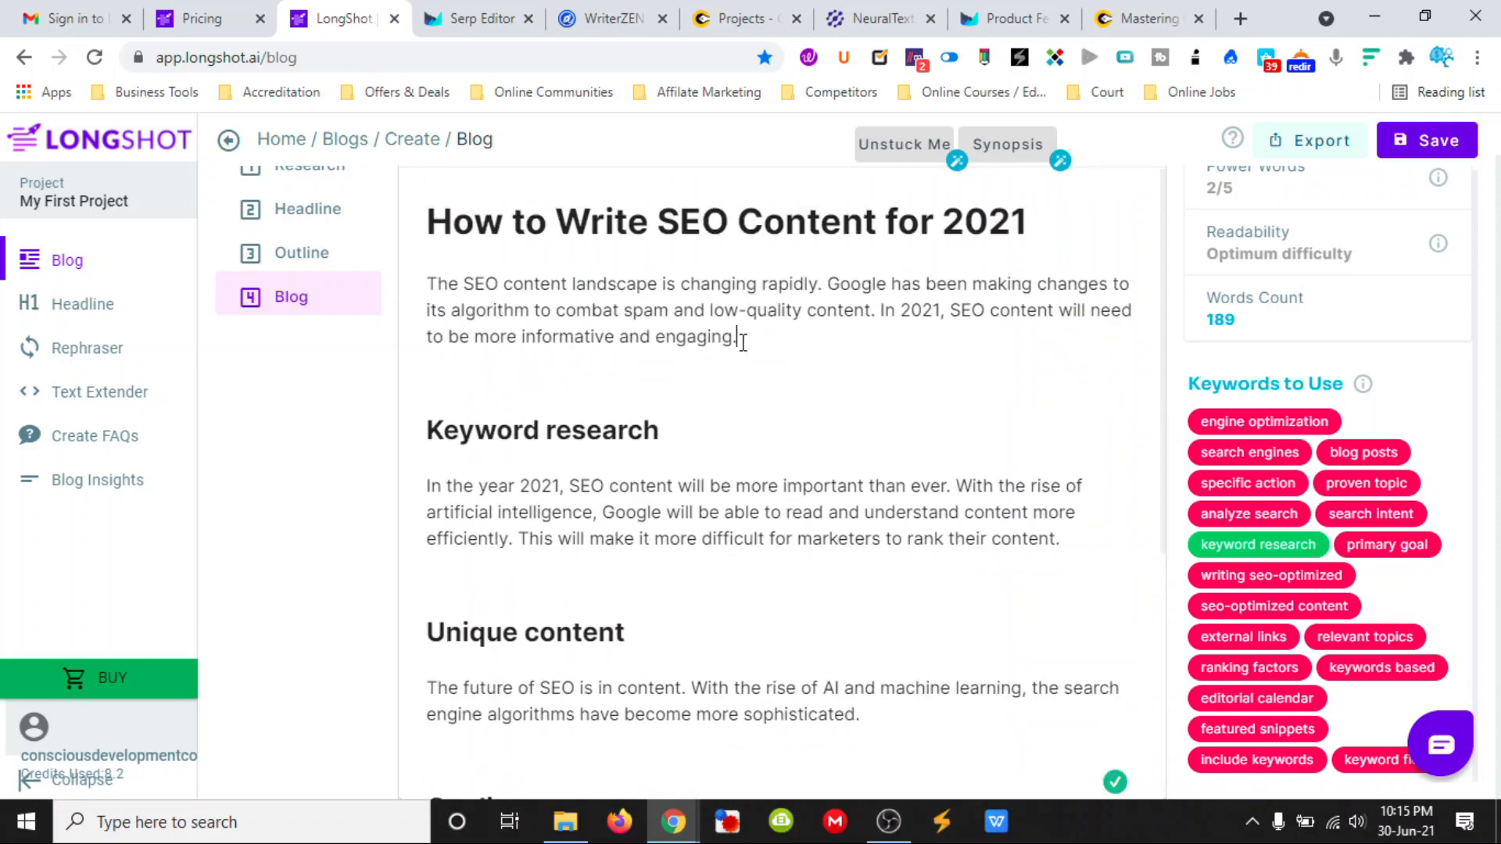
pyautogui.rightClick(743, 347)
pyautogui.press('Escape')
pyautogui.moveTo(739, 338); pyautogui.dragTo(429, 291)
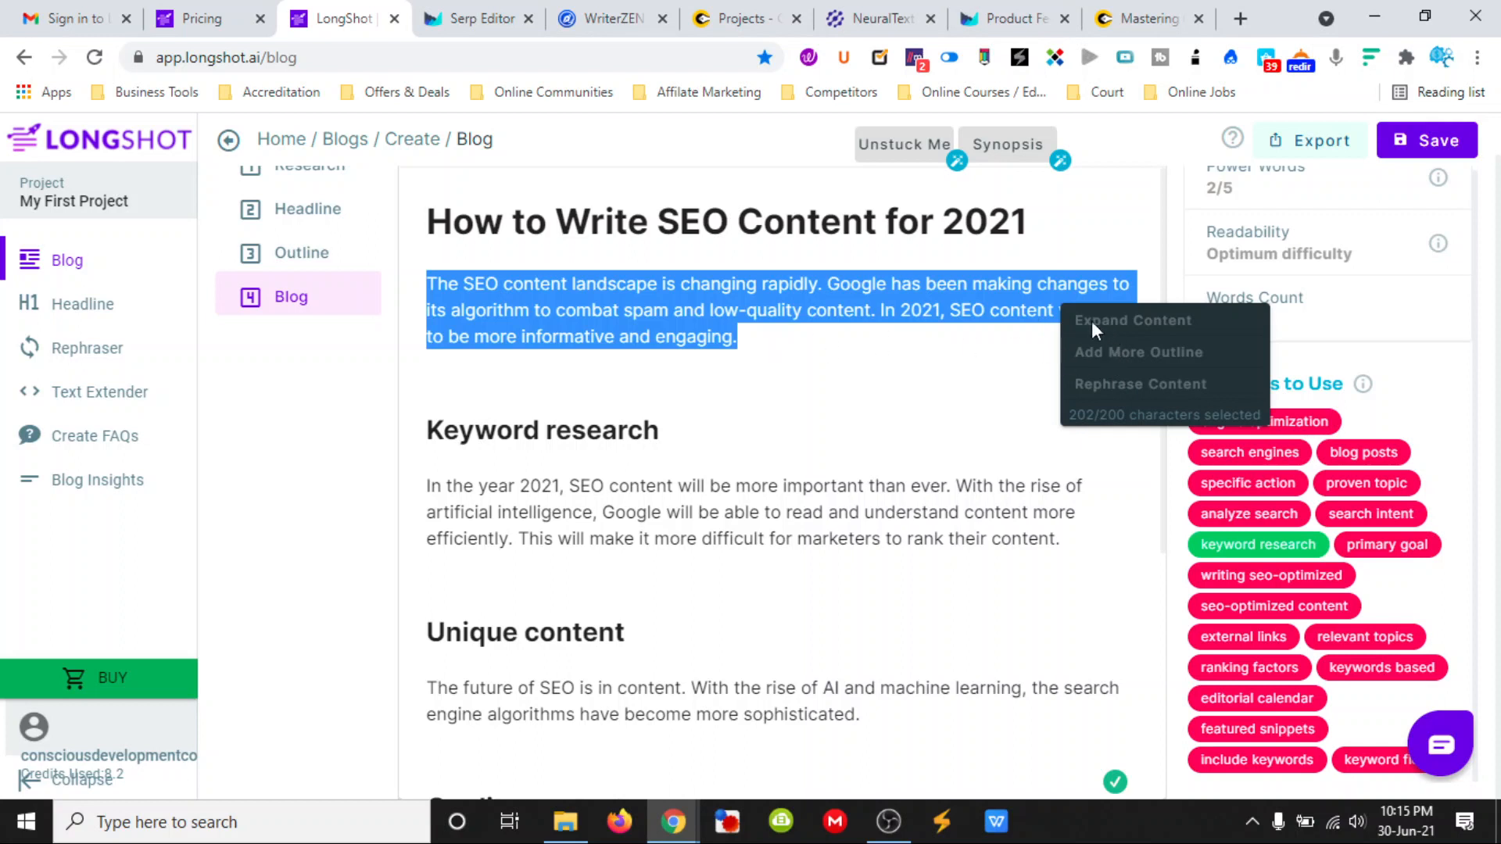
pyautogui.click(892, 341)
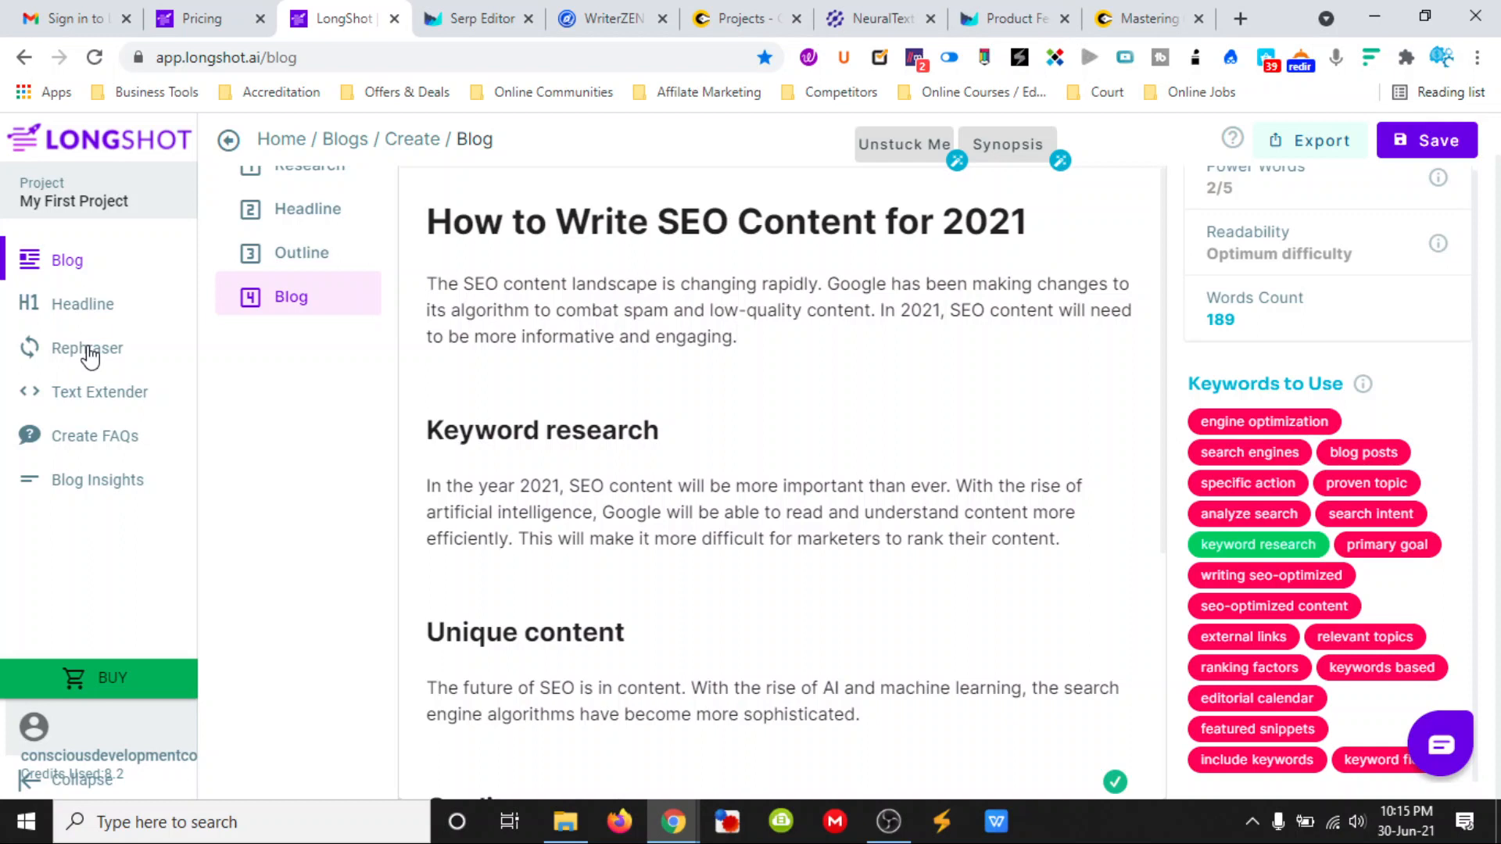
# - Save the blog and check the explanation of the Power Words metric
pyautogui.click(1422, 143)
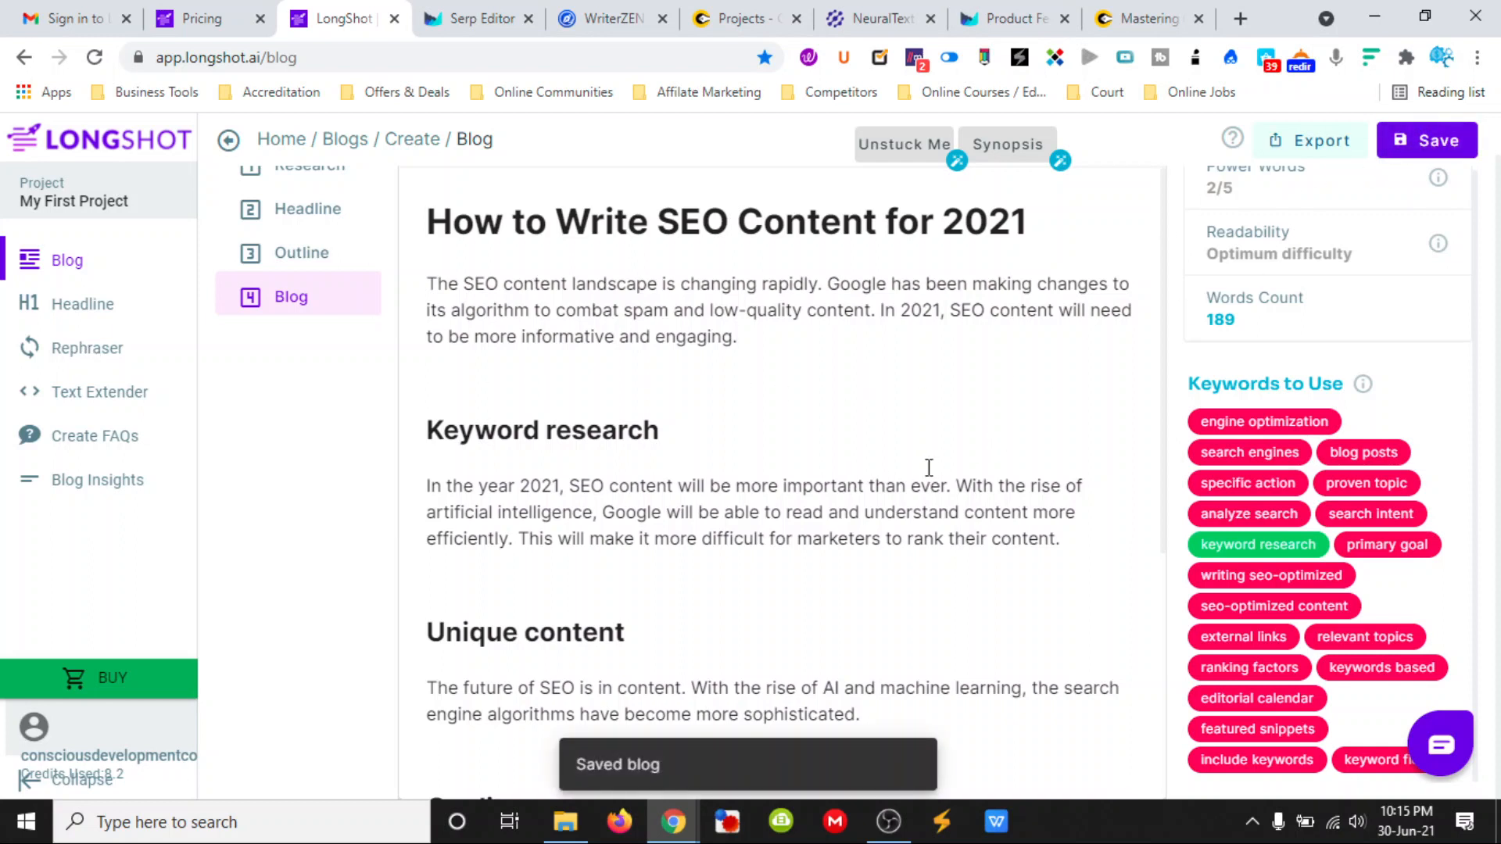
pyautogui.scroll(1, 1304, 488)
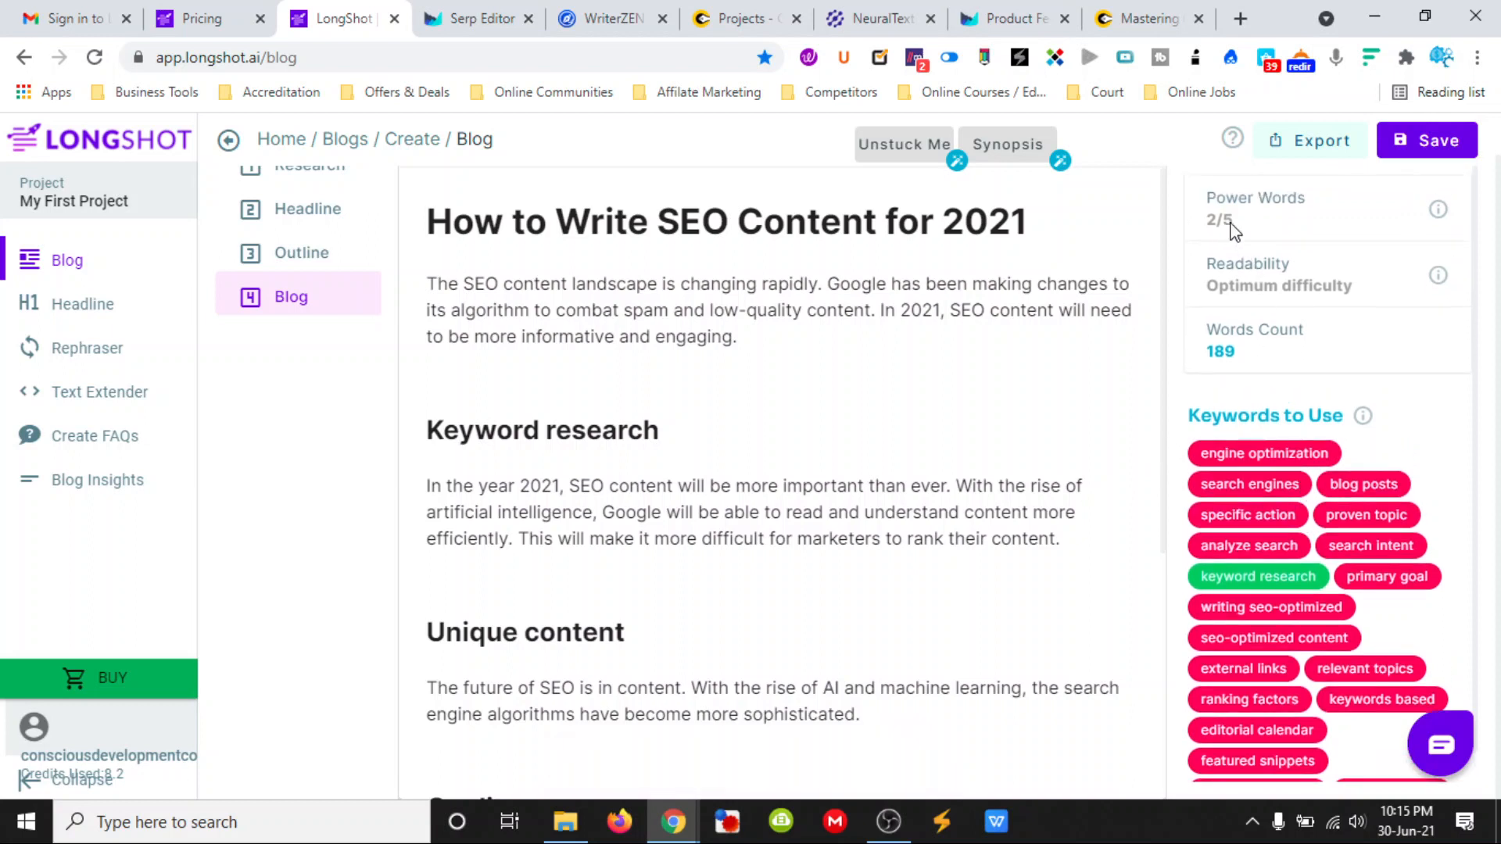
pyautogui.moveTo(1436, 219)
# - Insert the power word "Killer" before "SEO" in the blog title
pyautogui.click(557, 225)
pyautogui.write('Killer')
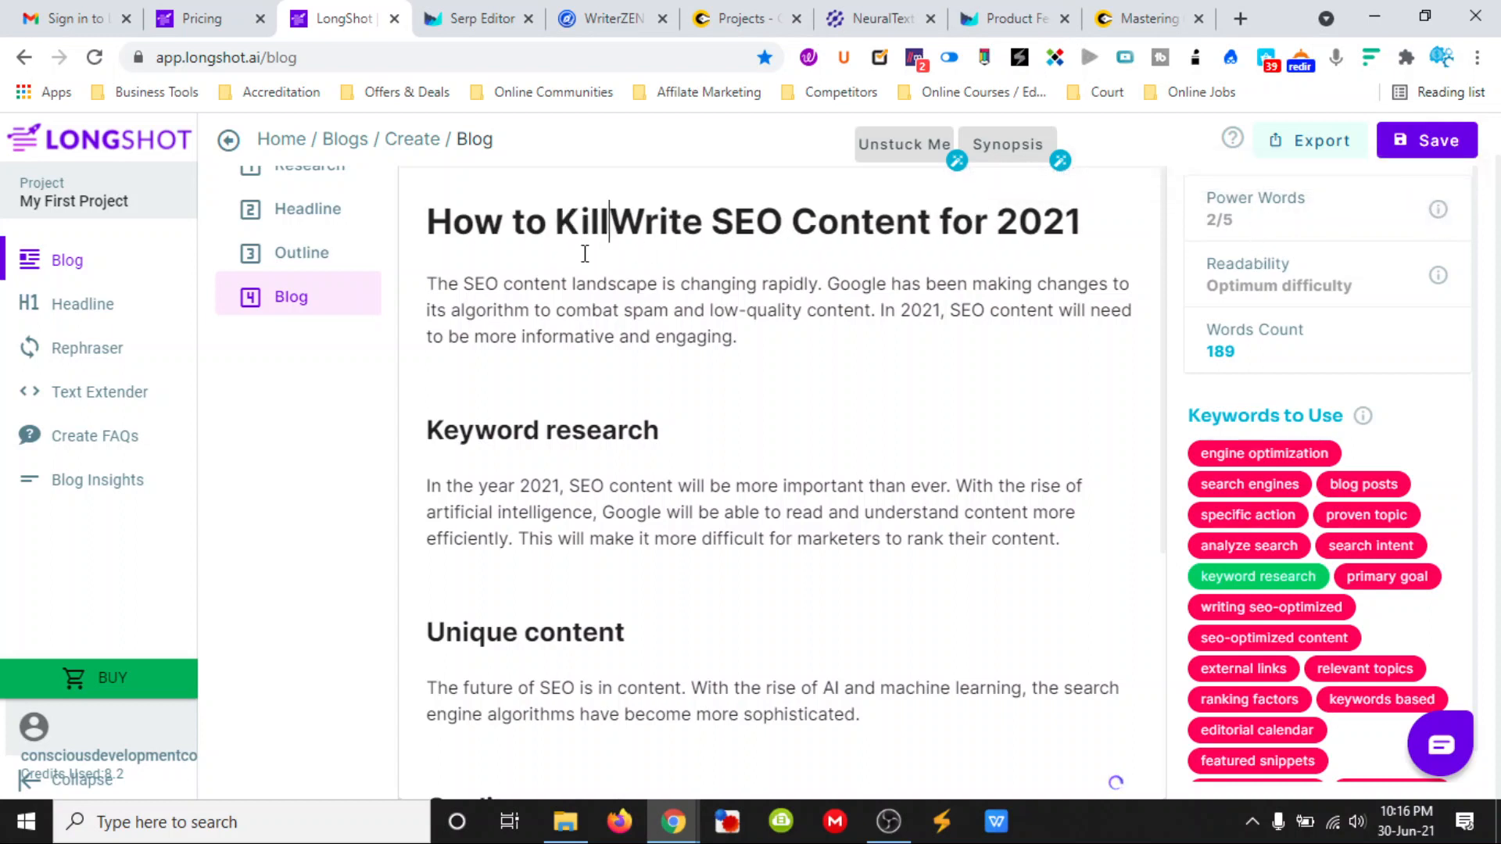
pyautogui.press('BackSpace')
pyautogui.press('BackSpace')
pyautogui.press('BackSpace')
pyautogui.press('BackSpace')
pyautogui.press('BackSpace')
pyautogui.press('BackSpace')
pyautogui.press('BackSpace')
pyautogui.press('Right')
pyautogui.press('Right')
pyautogui.press('Right')
pyautogui.press('Right')
pyautogui.press('Right')
pyautogui.press('Right')
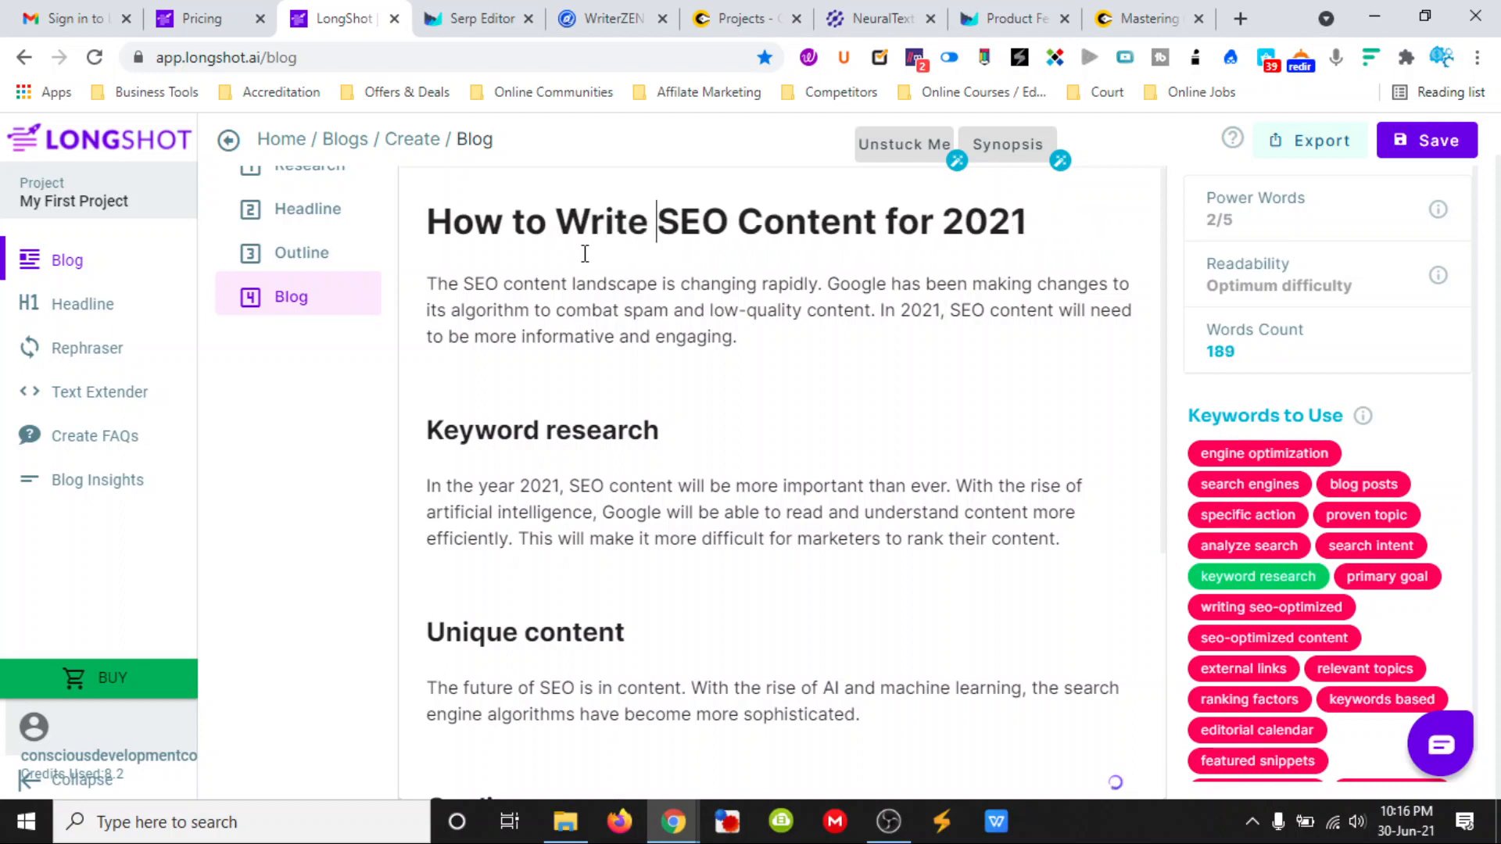
pyautogui.write('Killer')
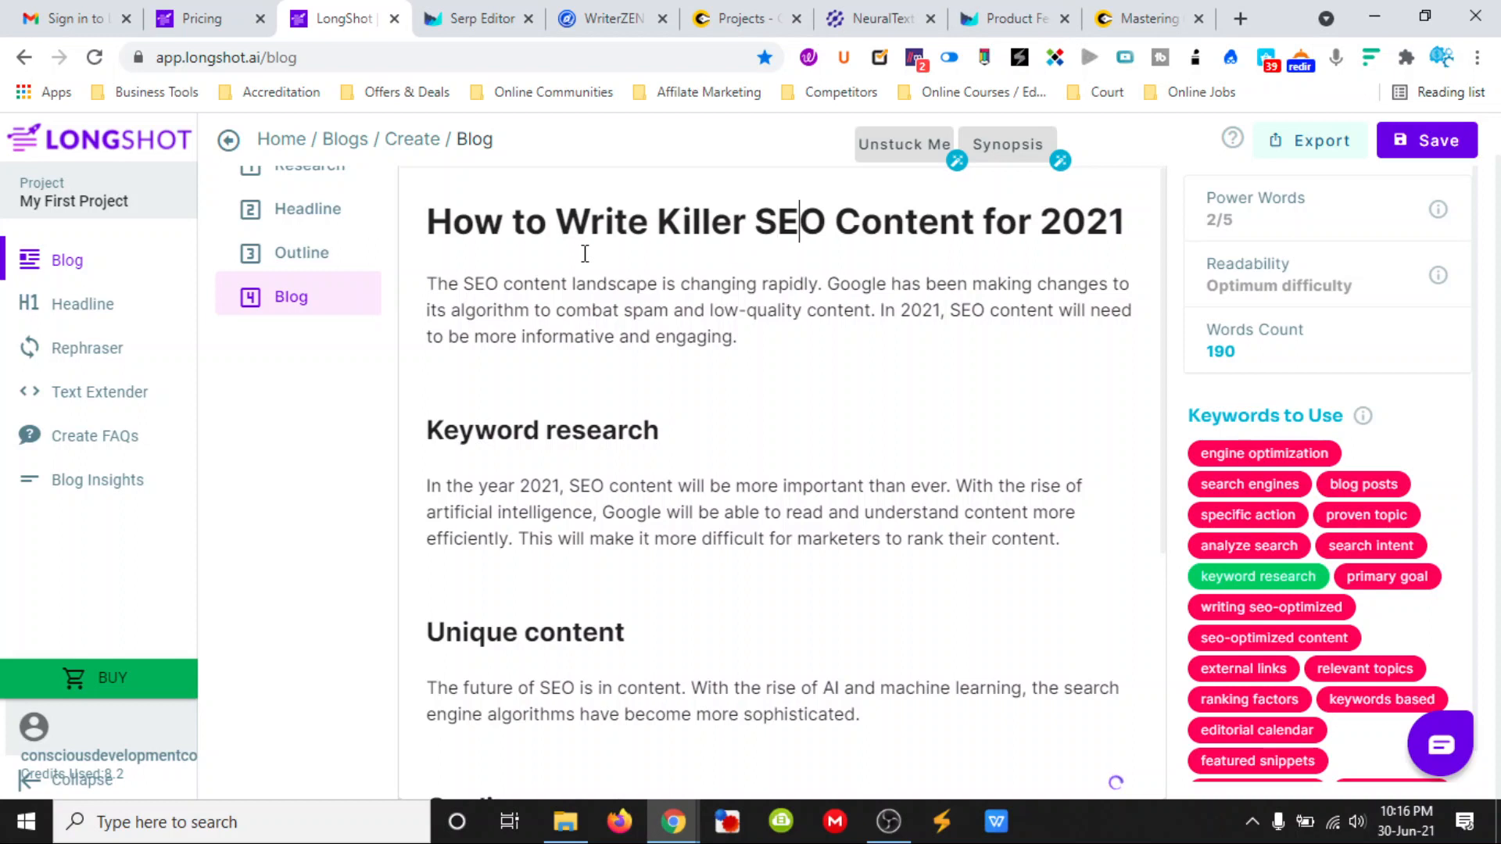
pyautogui.click(524, 283)
# - Replace "Killer" with "Amazing" in the blog title
pyautogui.moveTo(750, 224); pyautogui.dragTo(663, 223)
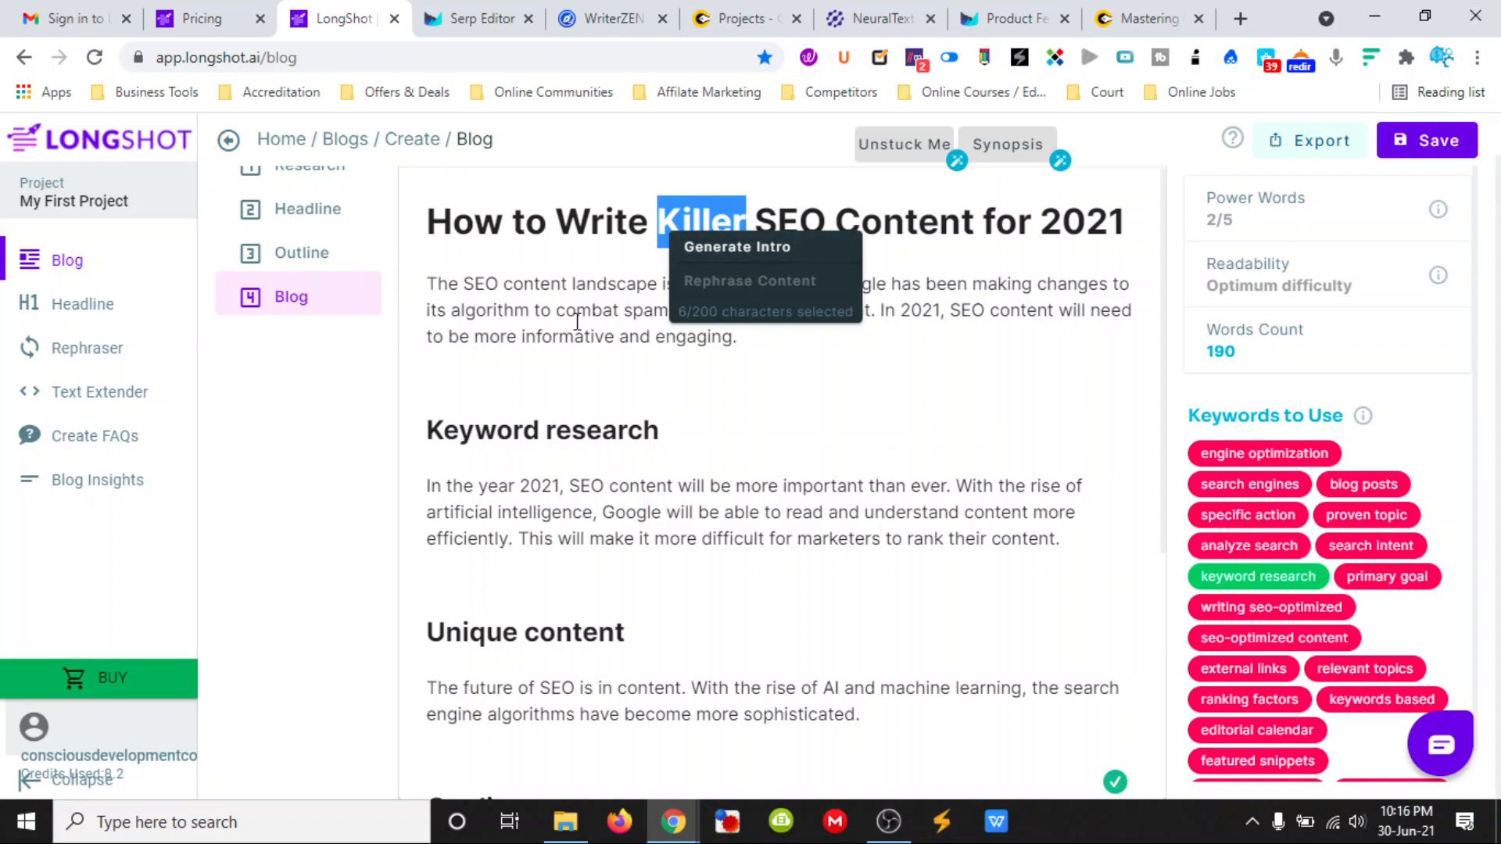
pyautogui.write('Amazing')
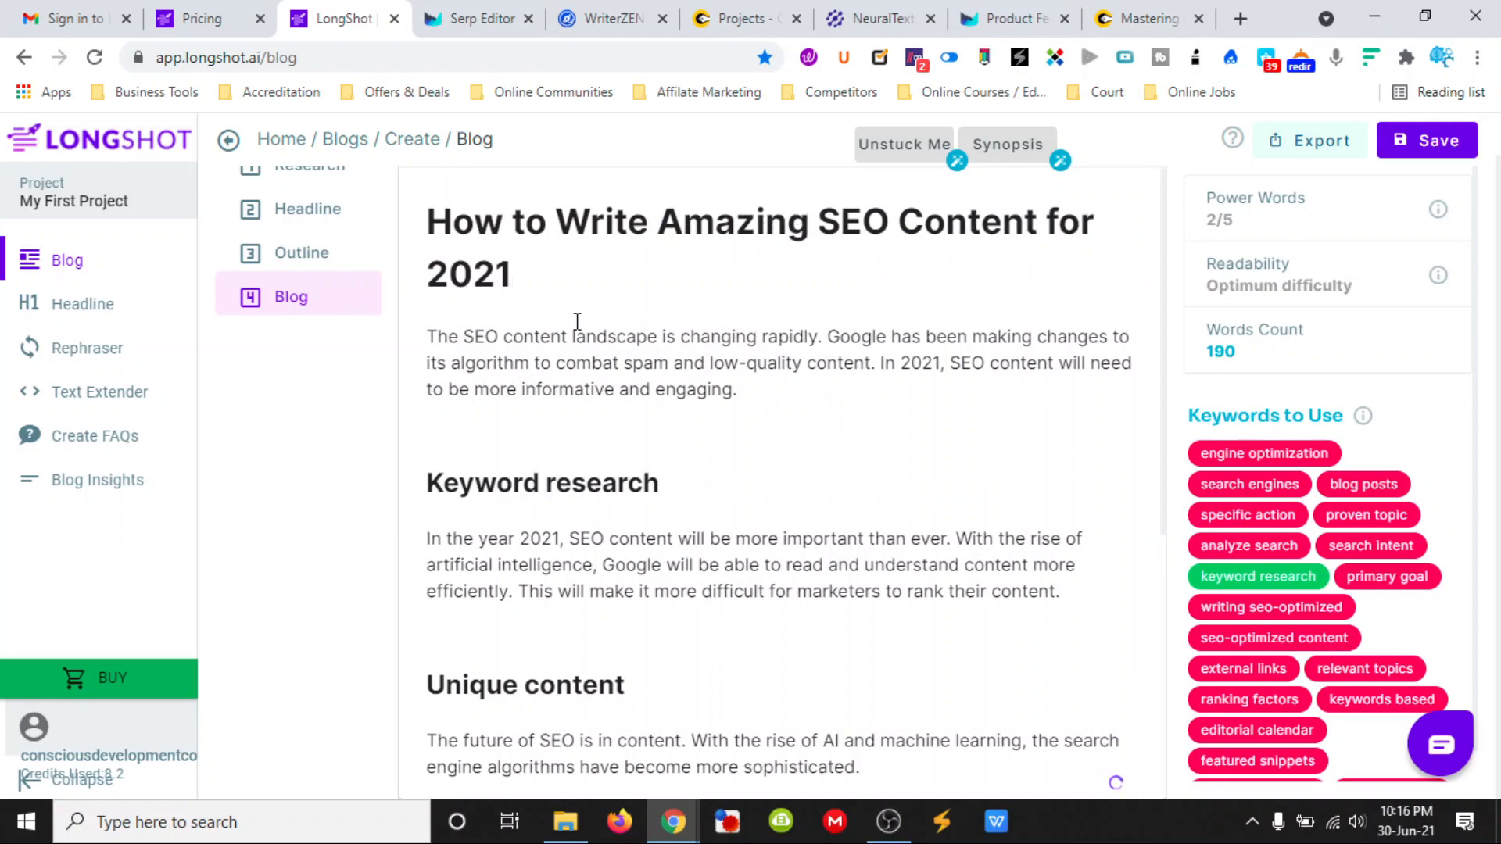
# - Open the power words article linked from the Power Words explanation and skim its introduction
pyautogui.moveTo(1440, 214)
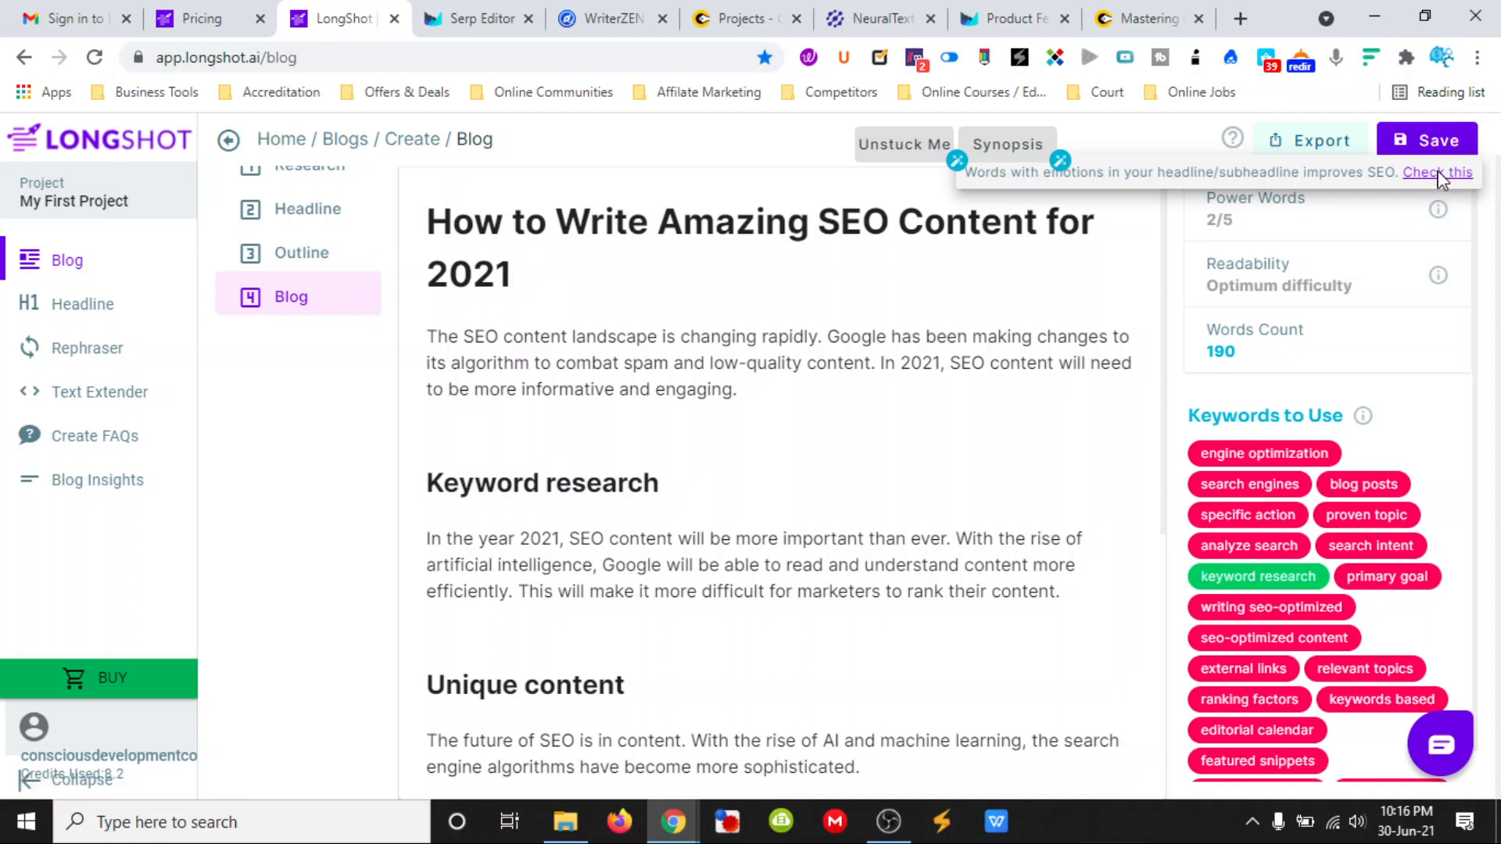
pyautogui.click(1439, 173)
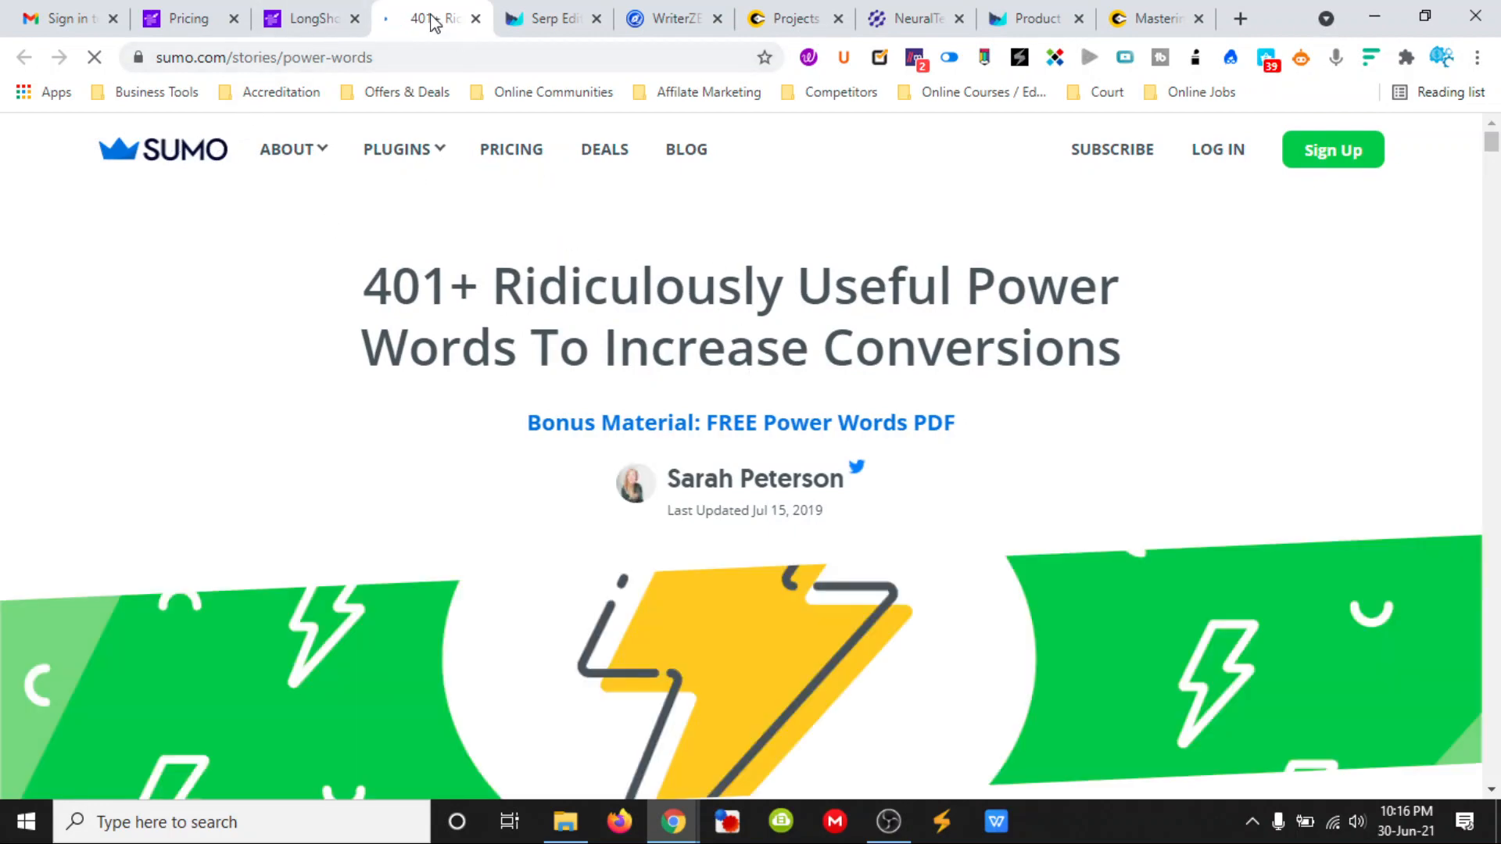
pyautogui.scroll(-1, 802, 457)
pyautogui.scroll(-6, 803, 458)
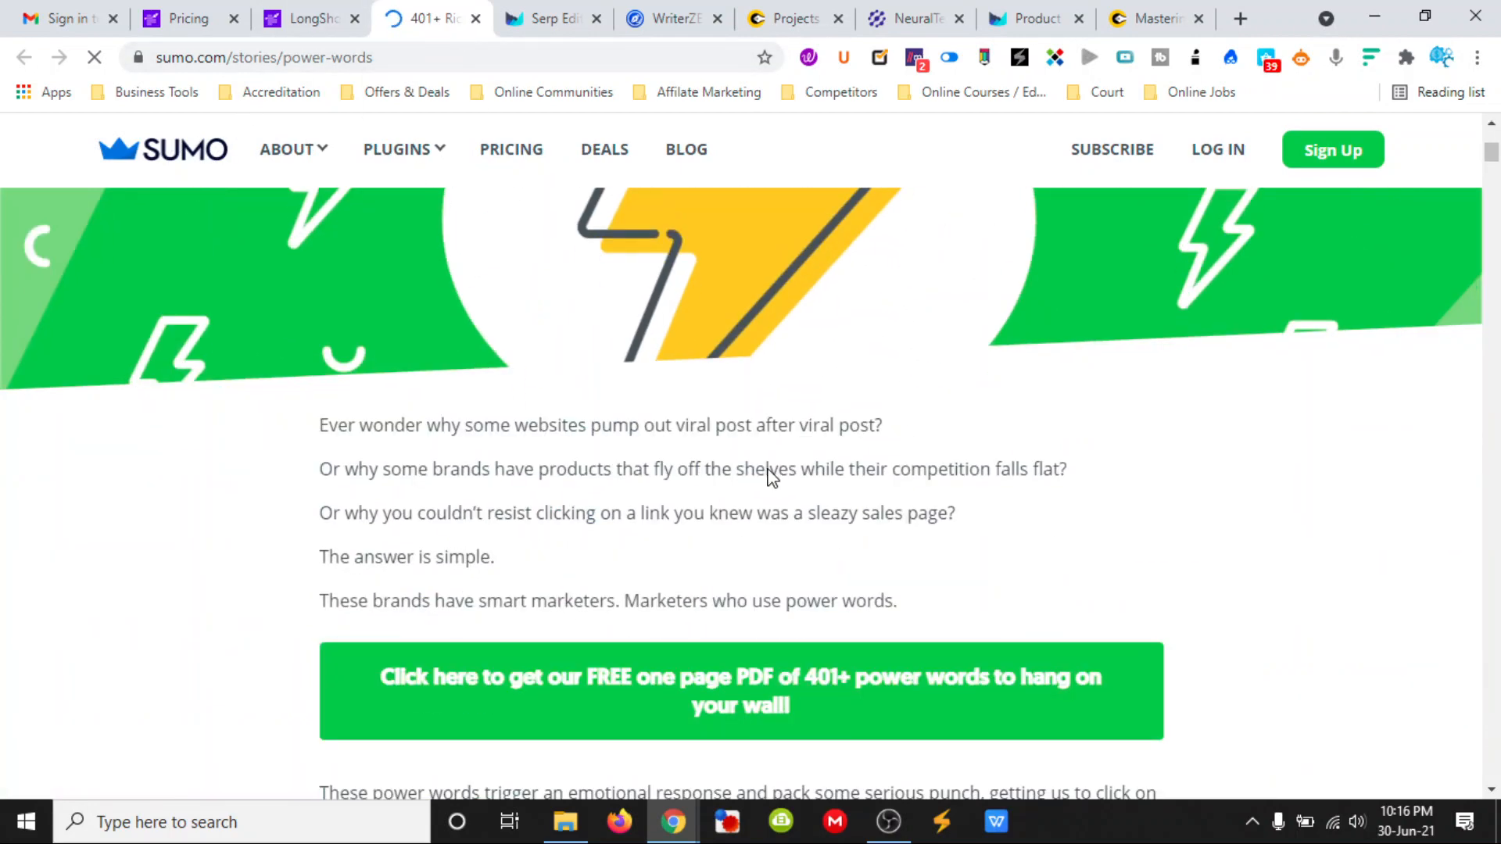
pyautogui.scroll(5, 757, 465)
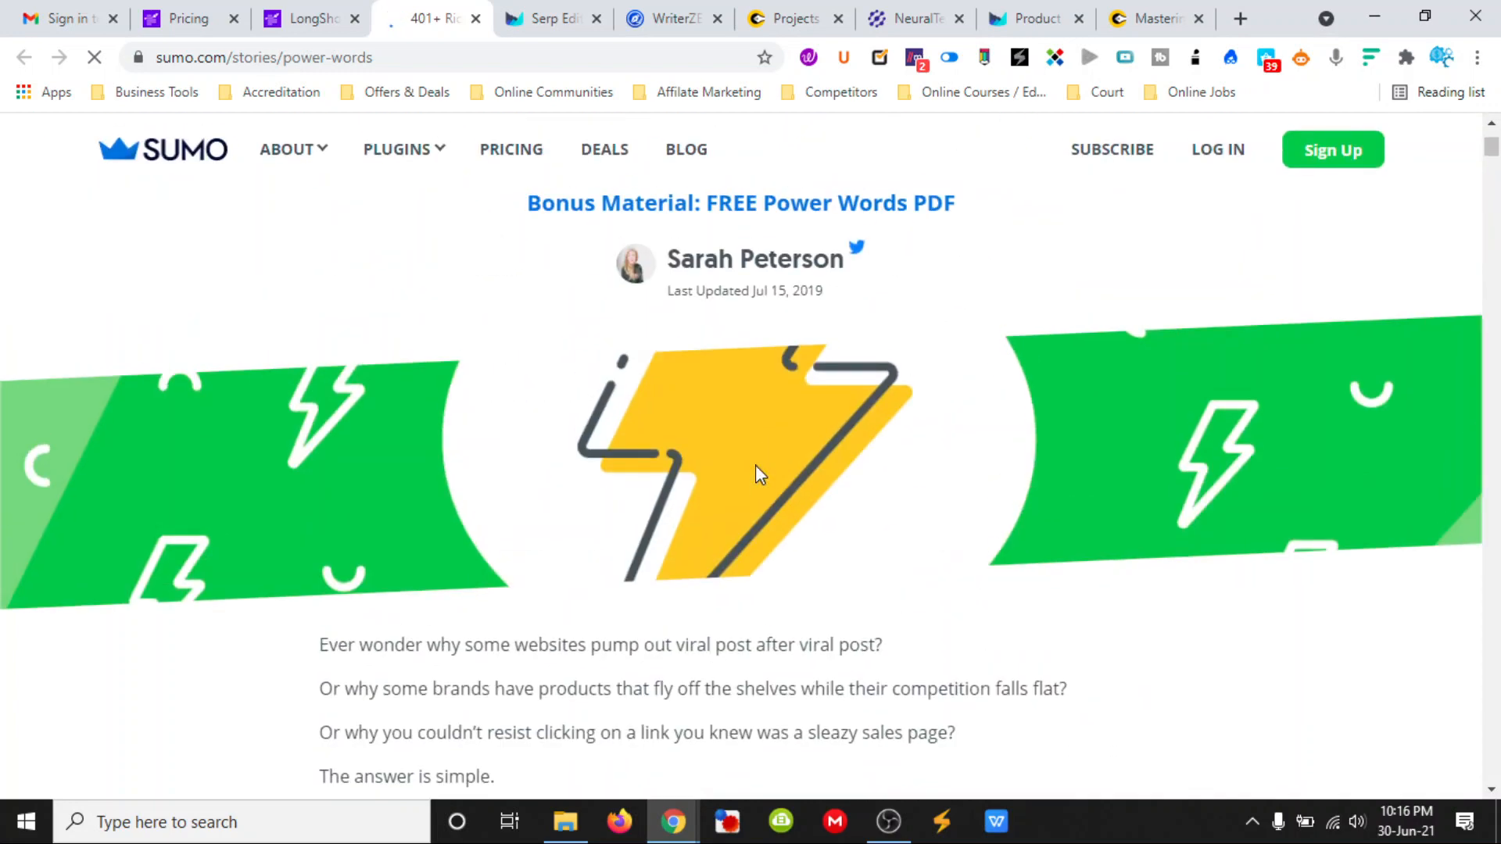
pyautogui.scroll(-4, 755, 464)
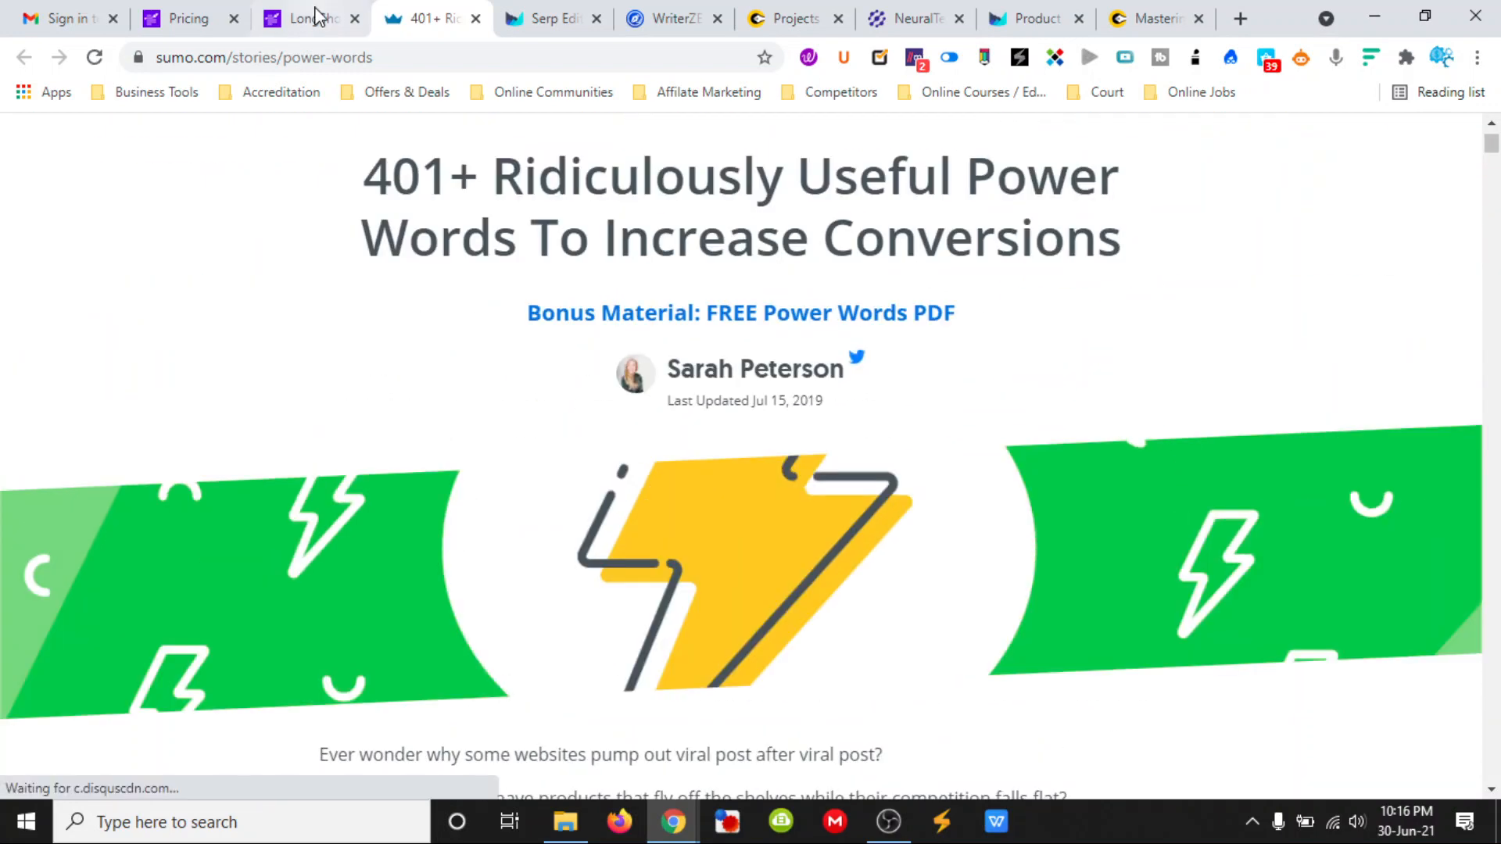
# - Return to the LongShot blog and save it
pyautogui.click(313, 18)
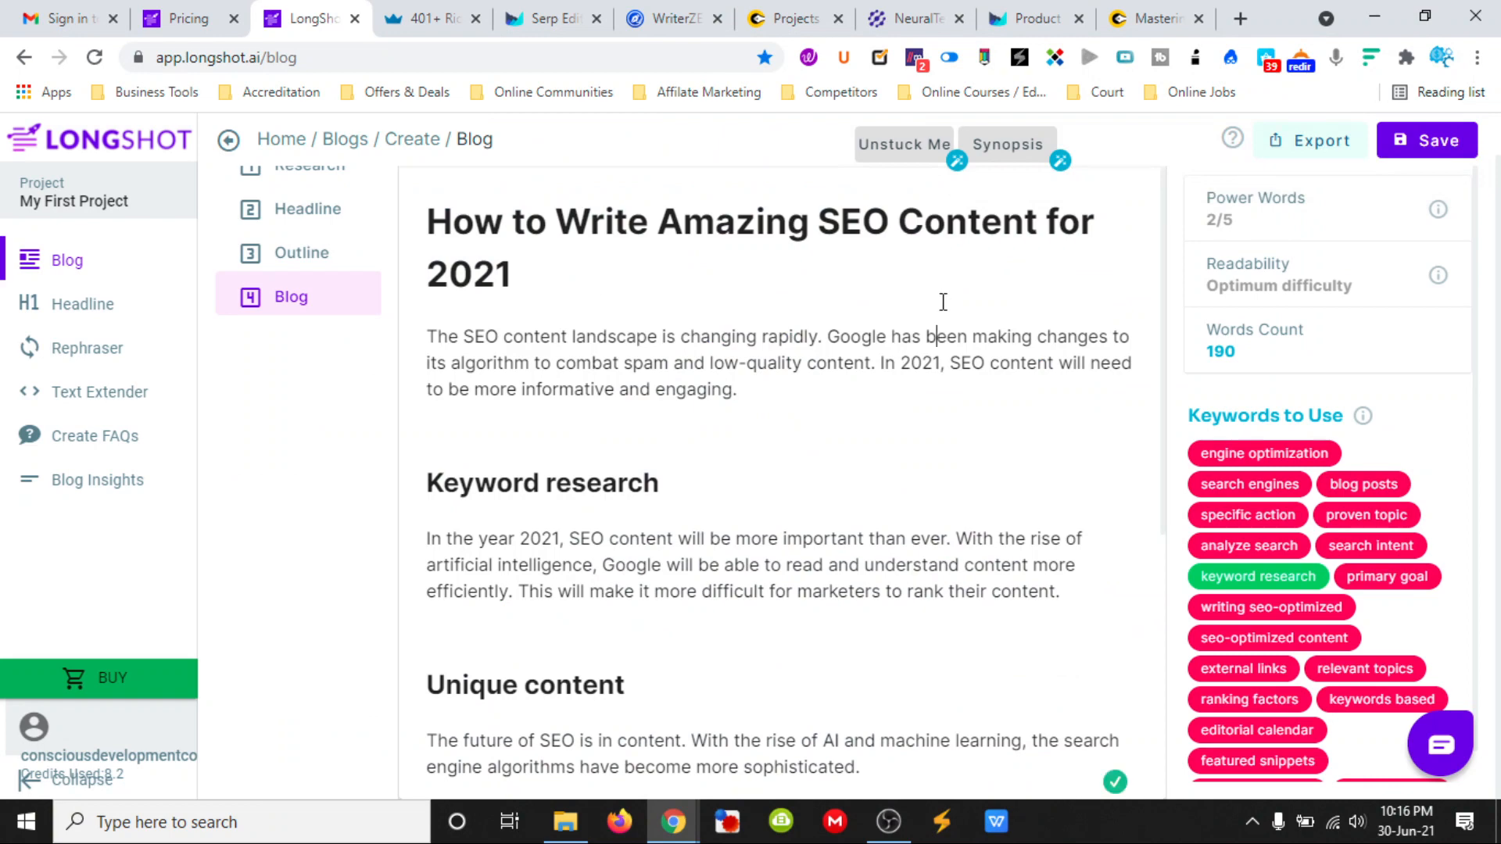
pyautogui.click(1435, 140)
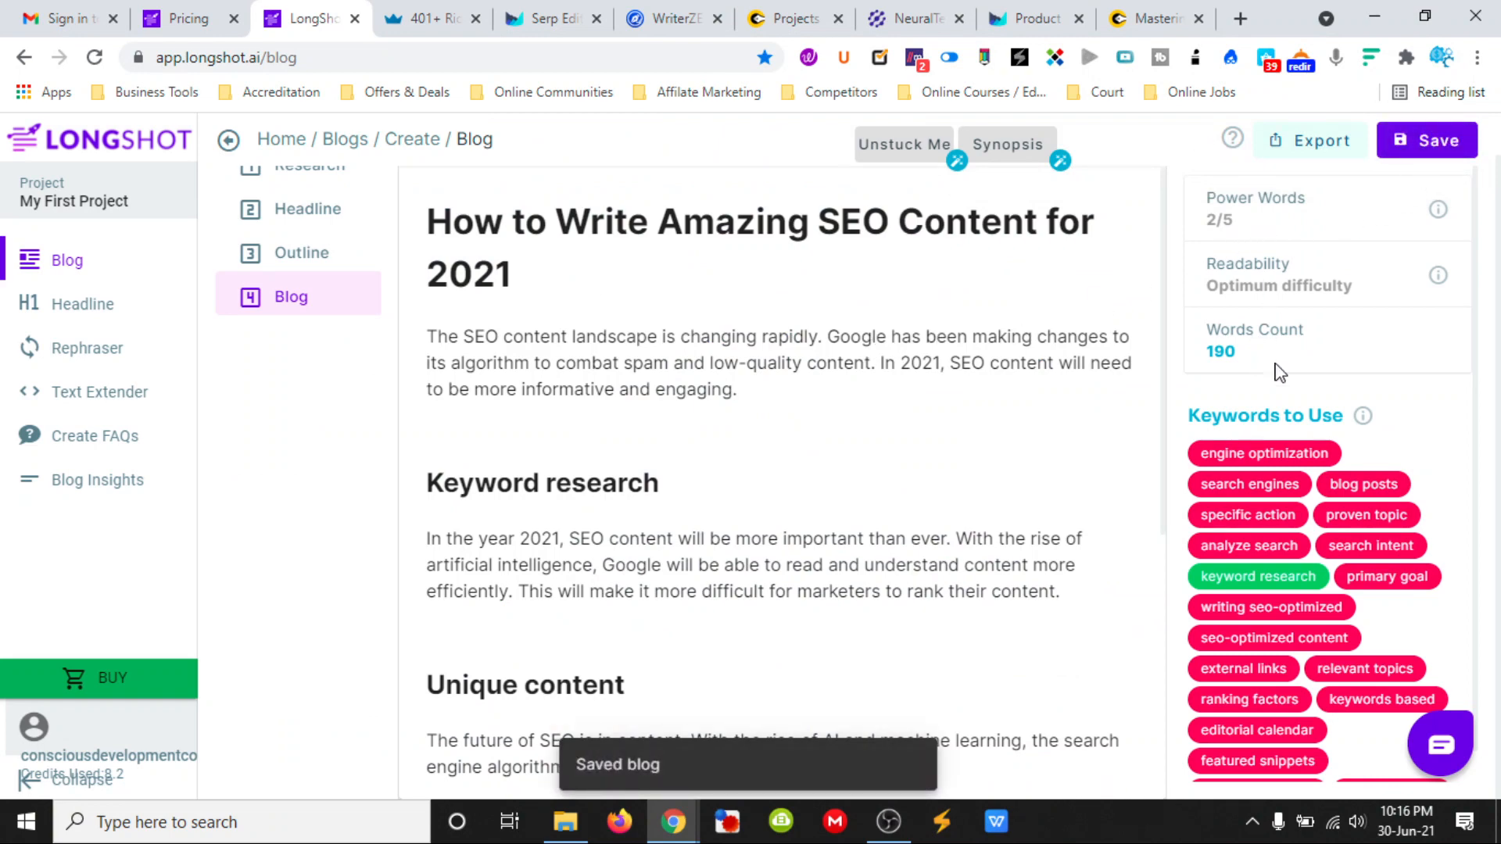
# - Look over the Rephraser and Headline tools, and return to the blog draft's introduction
pyautogui.scroll(-1, 1351, 514)
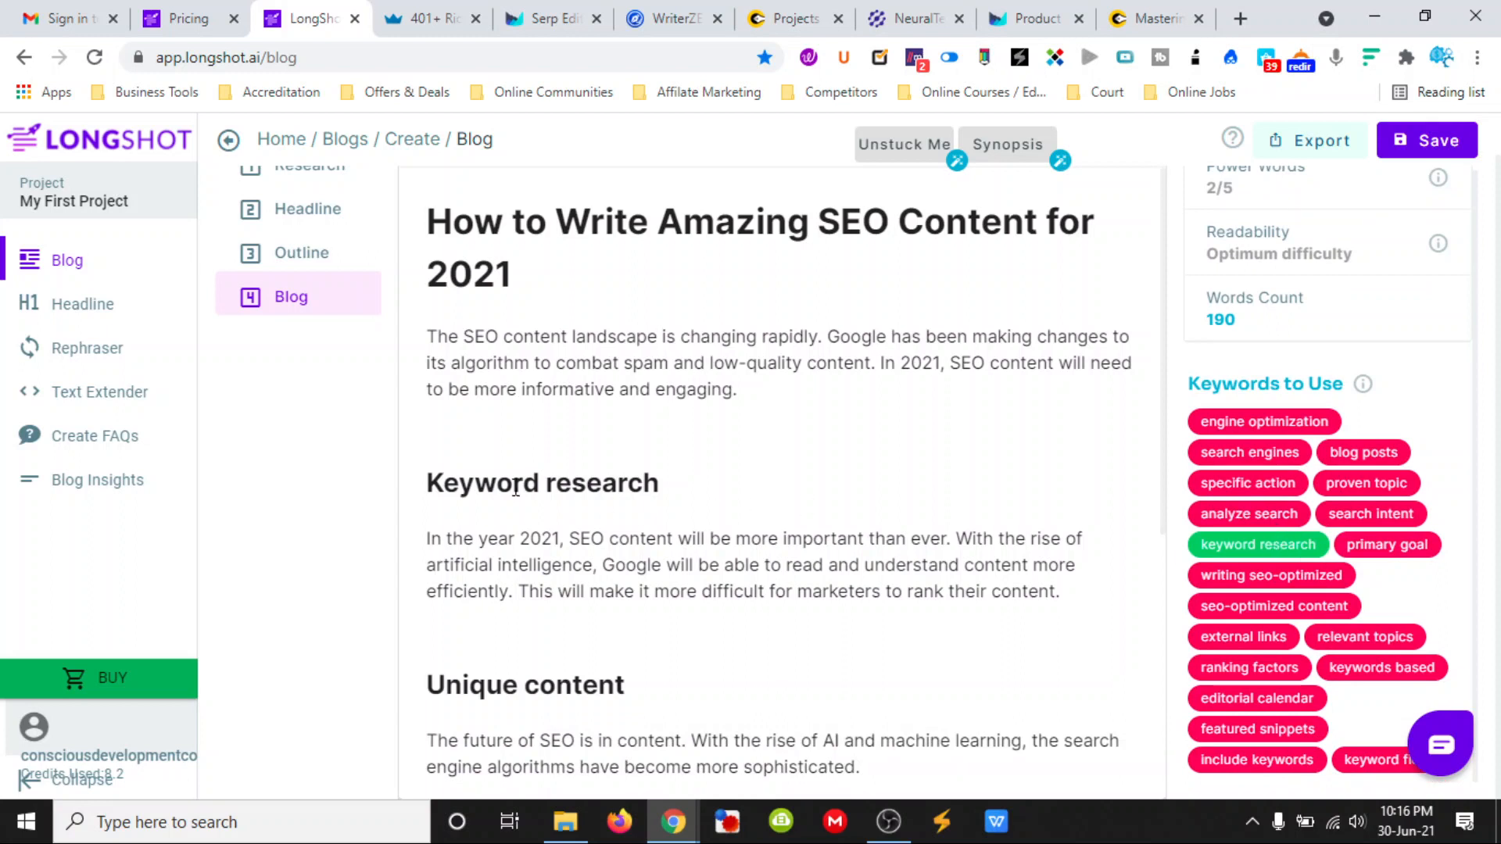
pyautogui.click(87, 349)
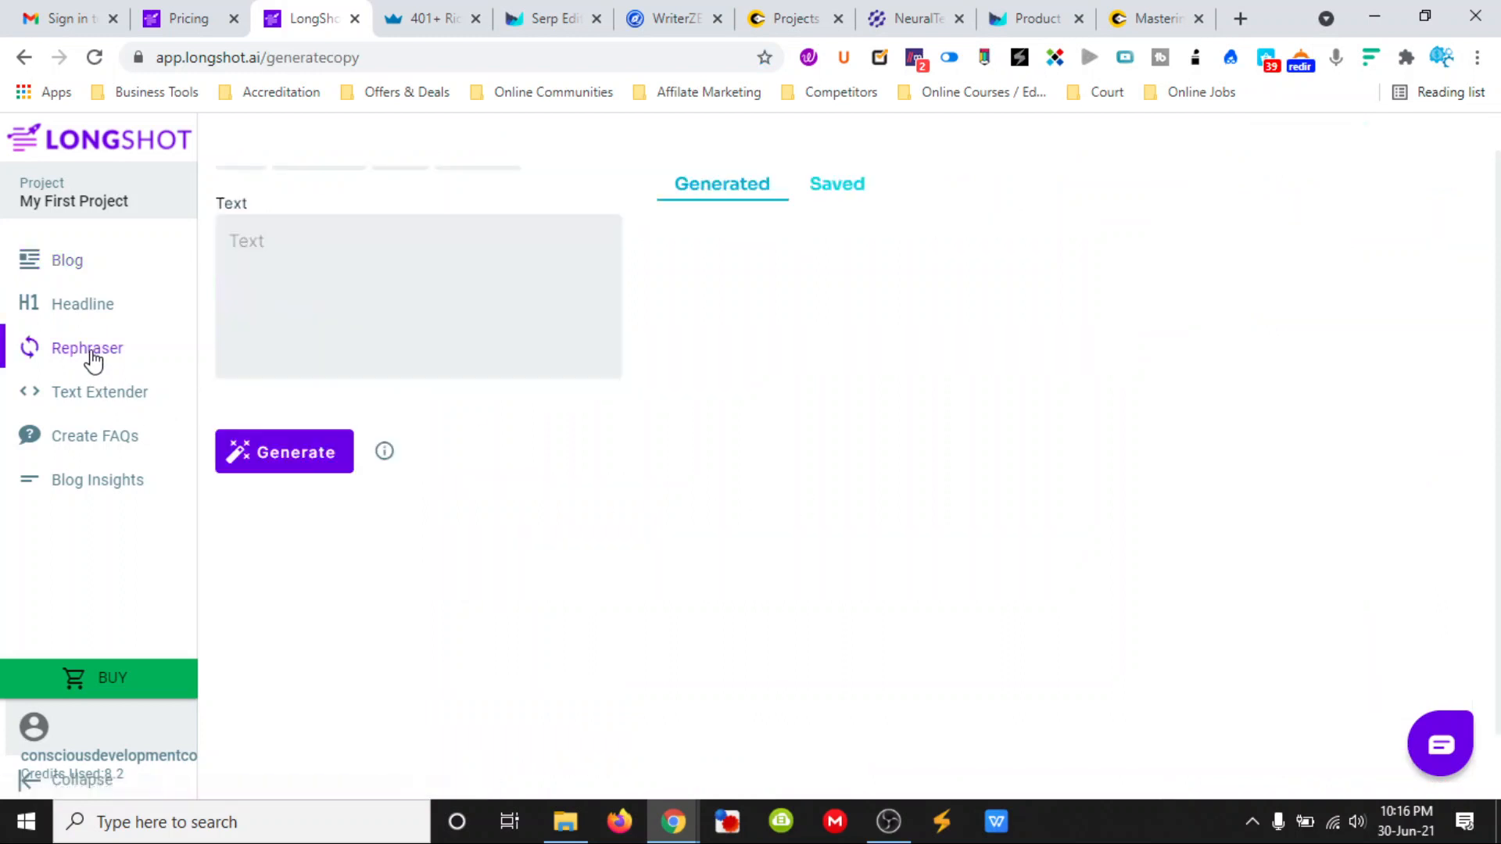
pyautogui.click(271, 262)
pyautogui.click(98, 316)
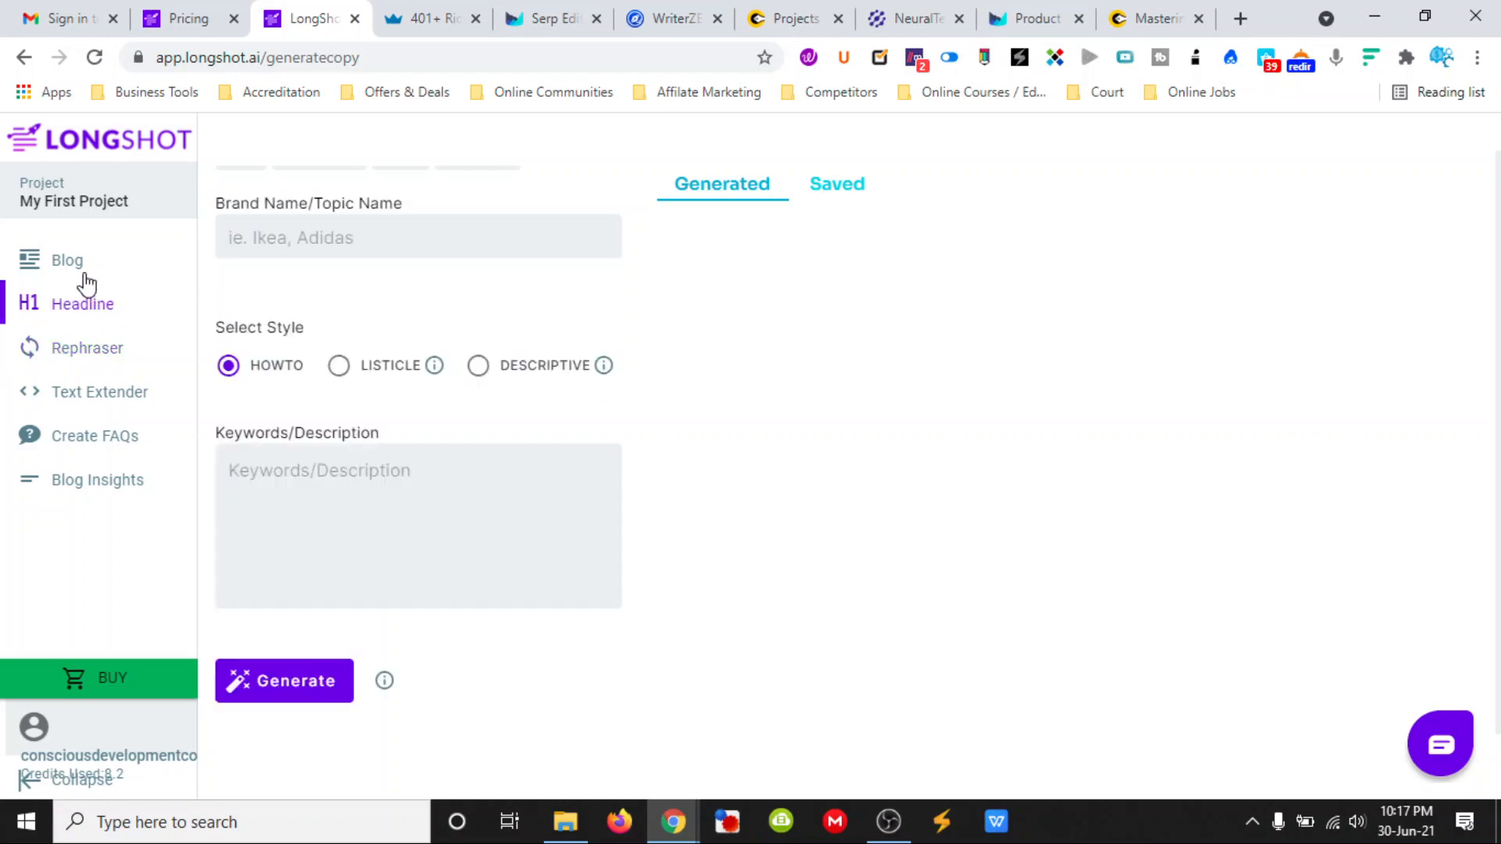
pyautogui.click(86, 274)
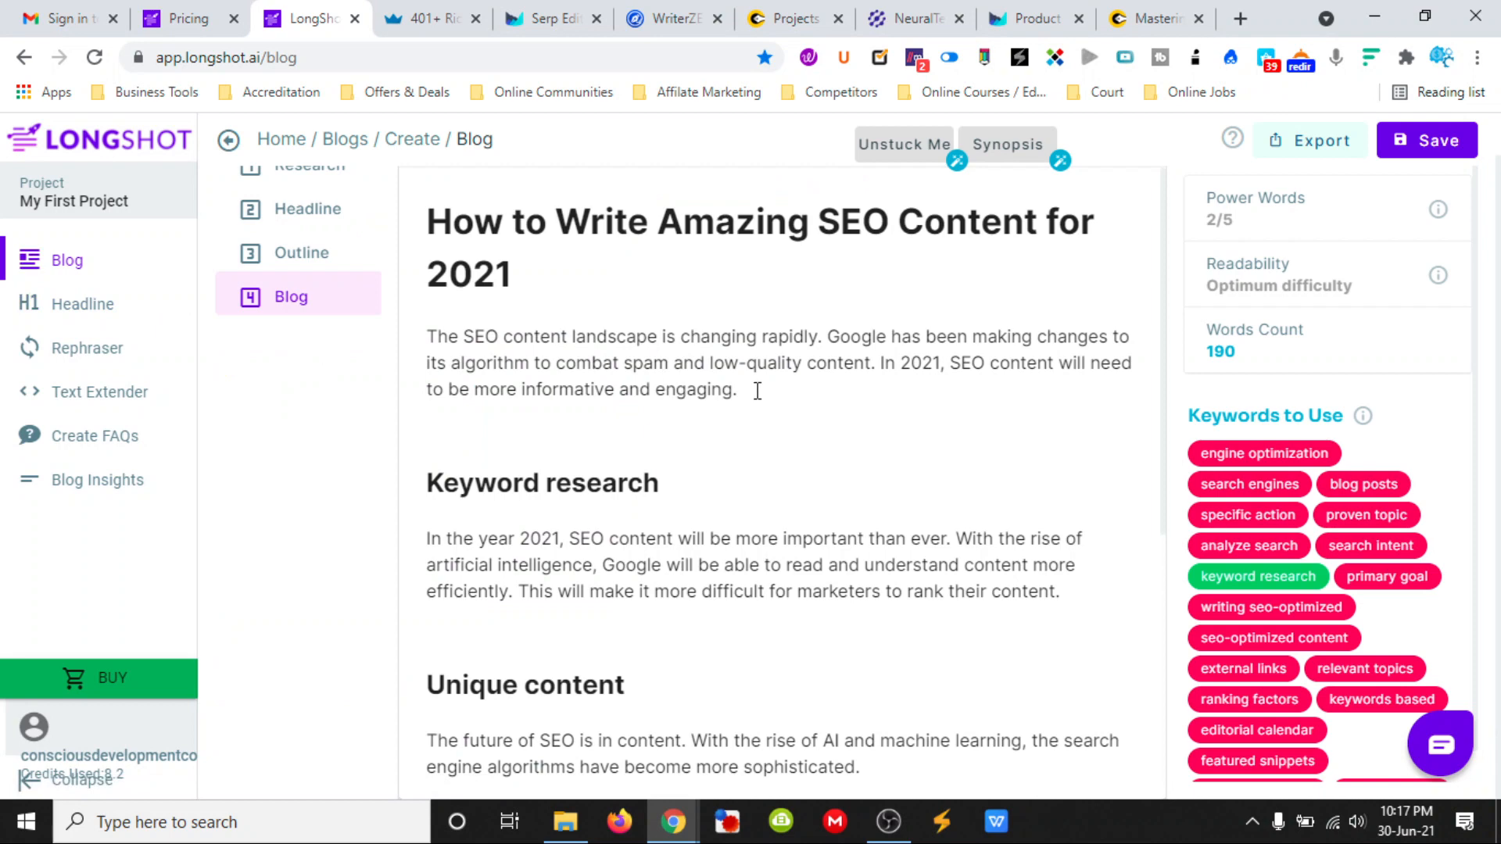
pyautogui.moveTo(757, 388); pyautogui.dragTo(427, 336)
pyautogui.click(495, 362)
# - Review the Text Extender tool's input and generation length options, and return to the blog draft
pyautogui.click(112, 401)
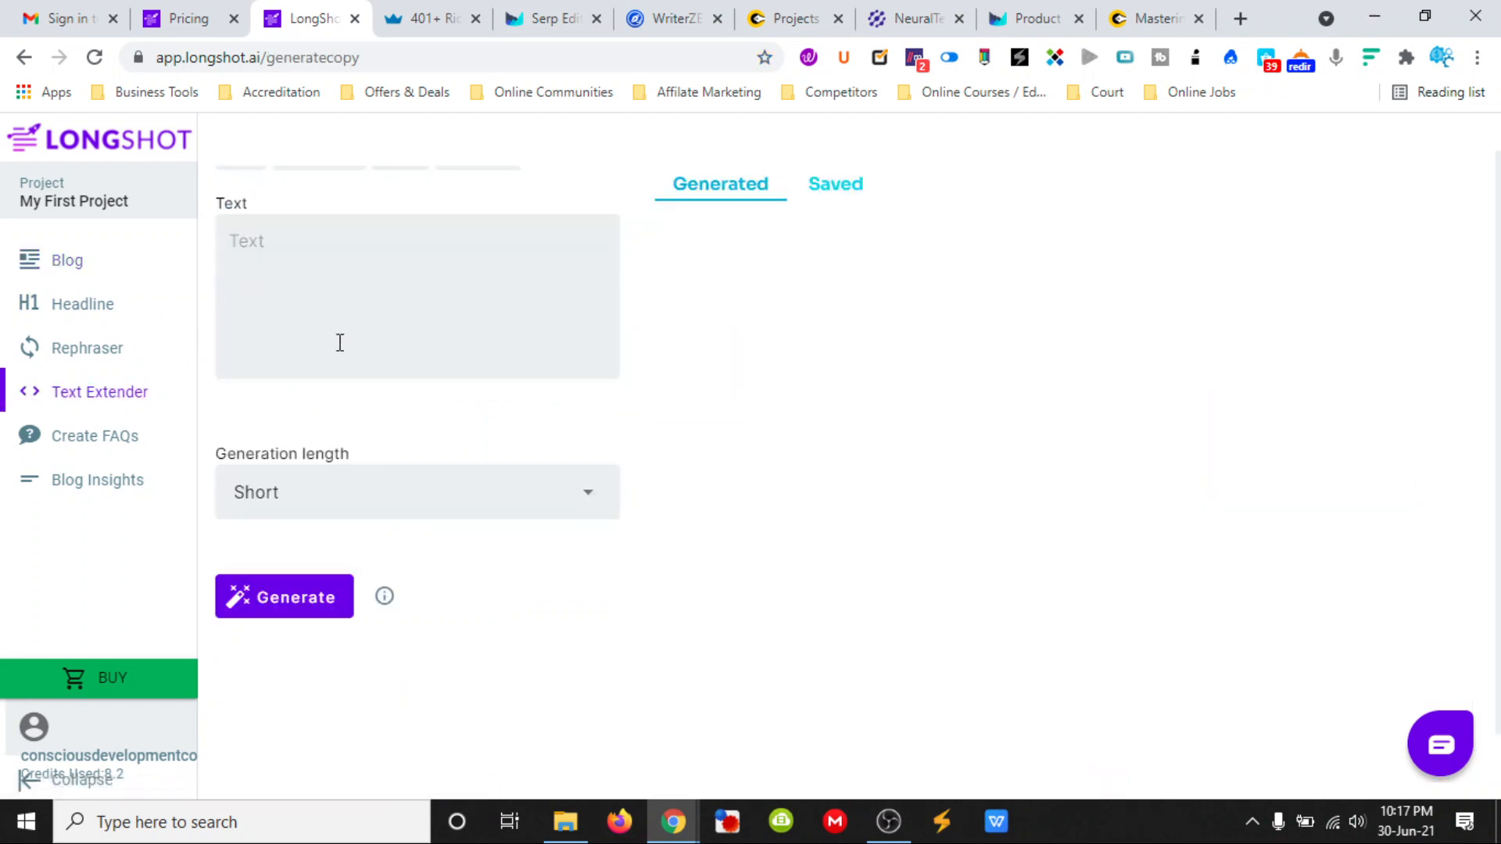
pyautogui.scroll(-1, 339, 359)
pyautogui.scroll(2, 342, 342)
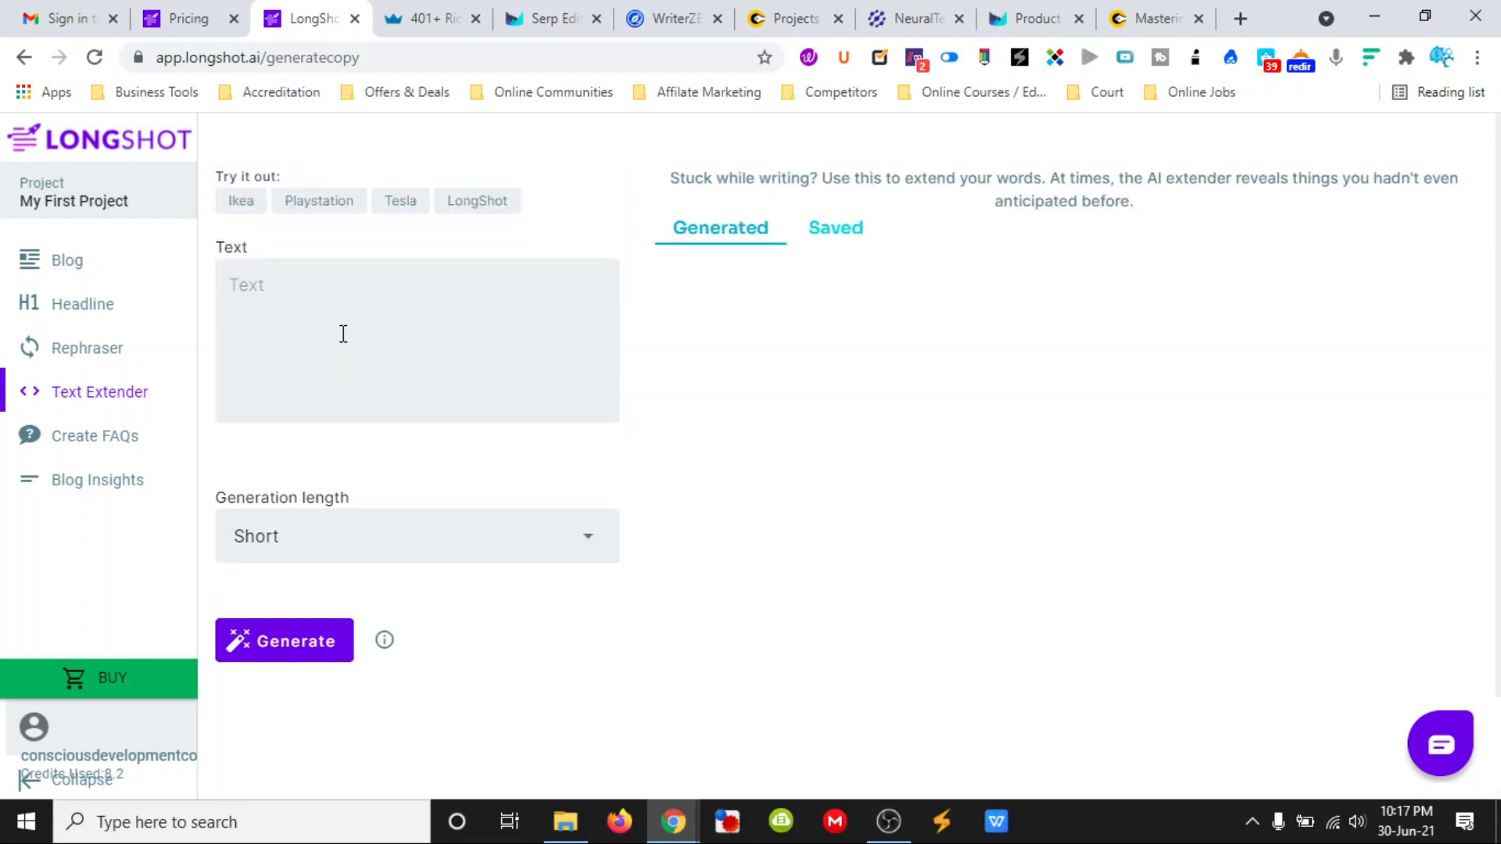
pyautogui.click(117, 261)
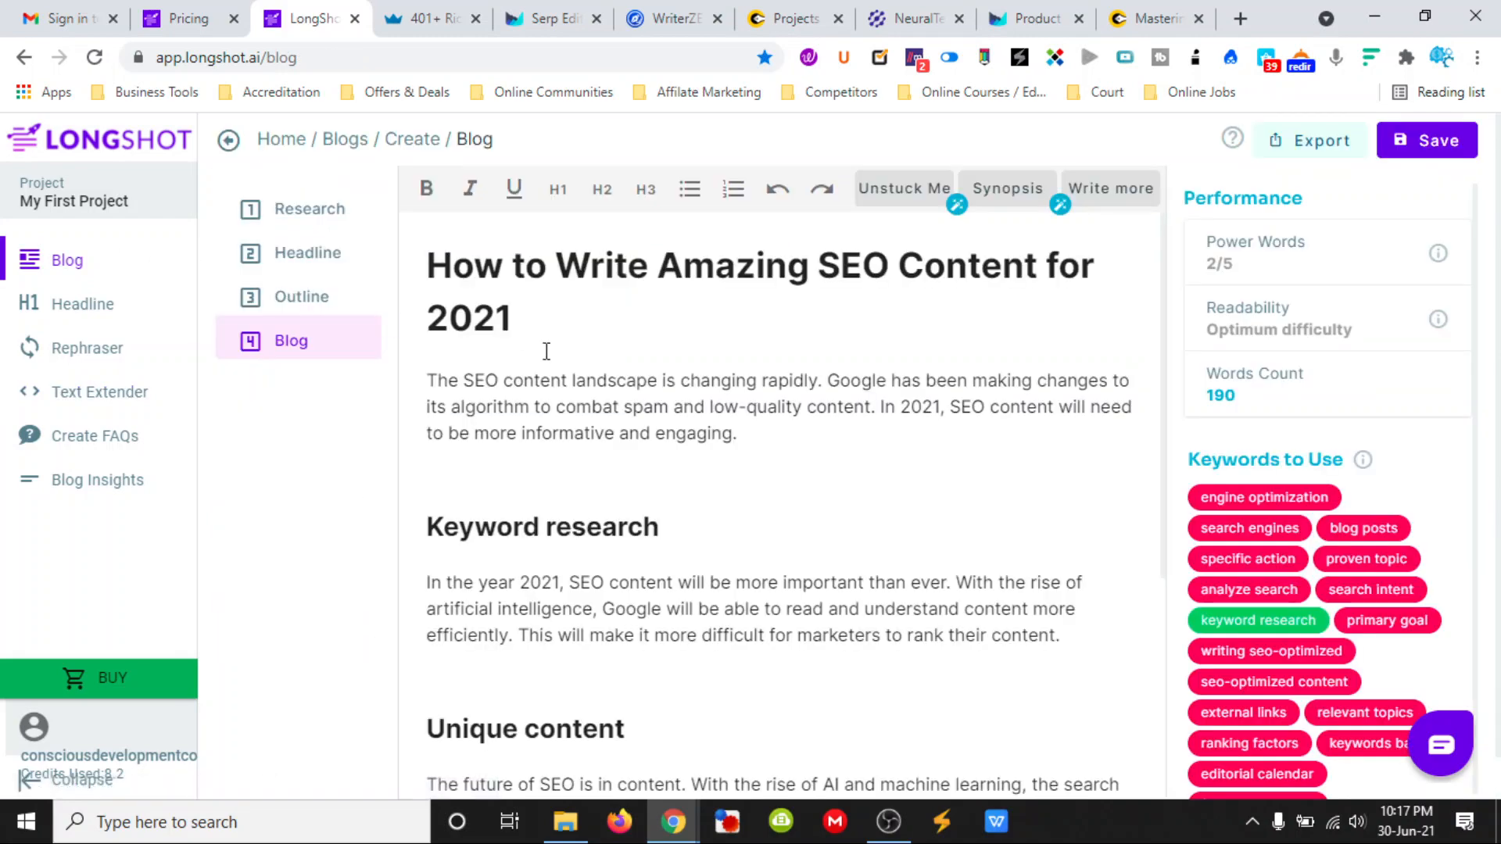
# - Expand the introduction with AI, using the text from "SEO content landscape" to the paragraph's end, within the 200-character limit
pyautogui.moveTo(770, 435); pyautogui.dragTo(431, 383)
pyautogui.rightClick(440, 391)
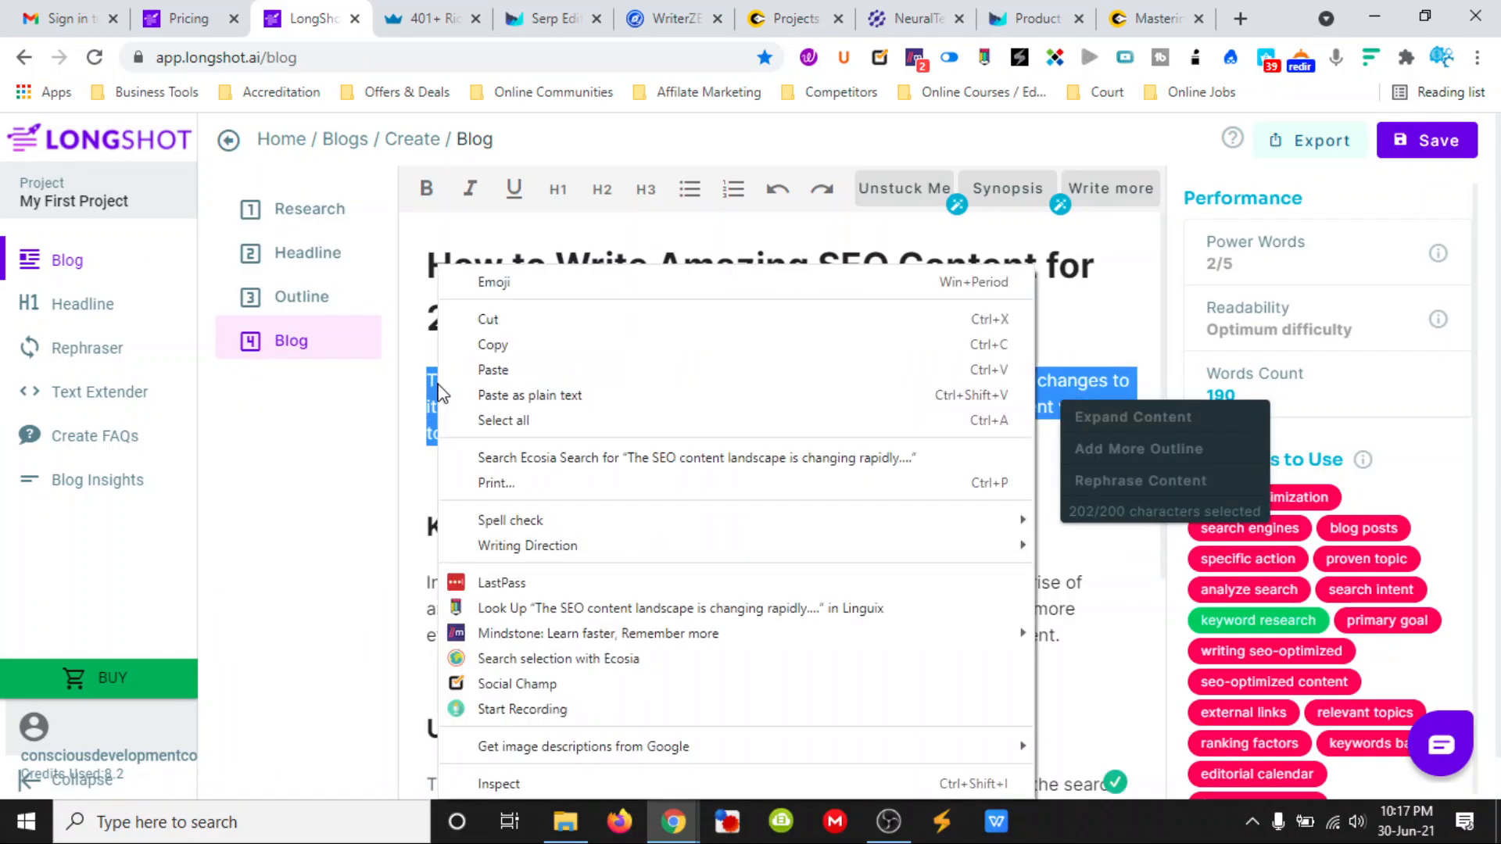
pyautogui.click(1125, 410)
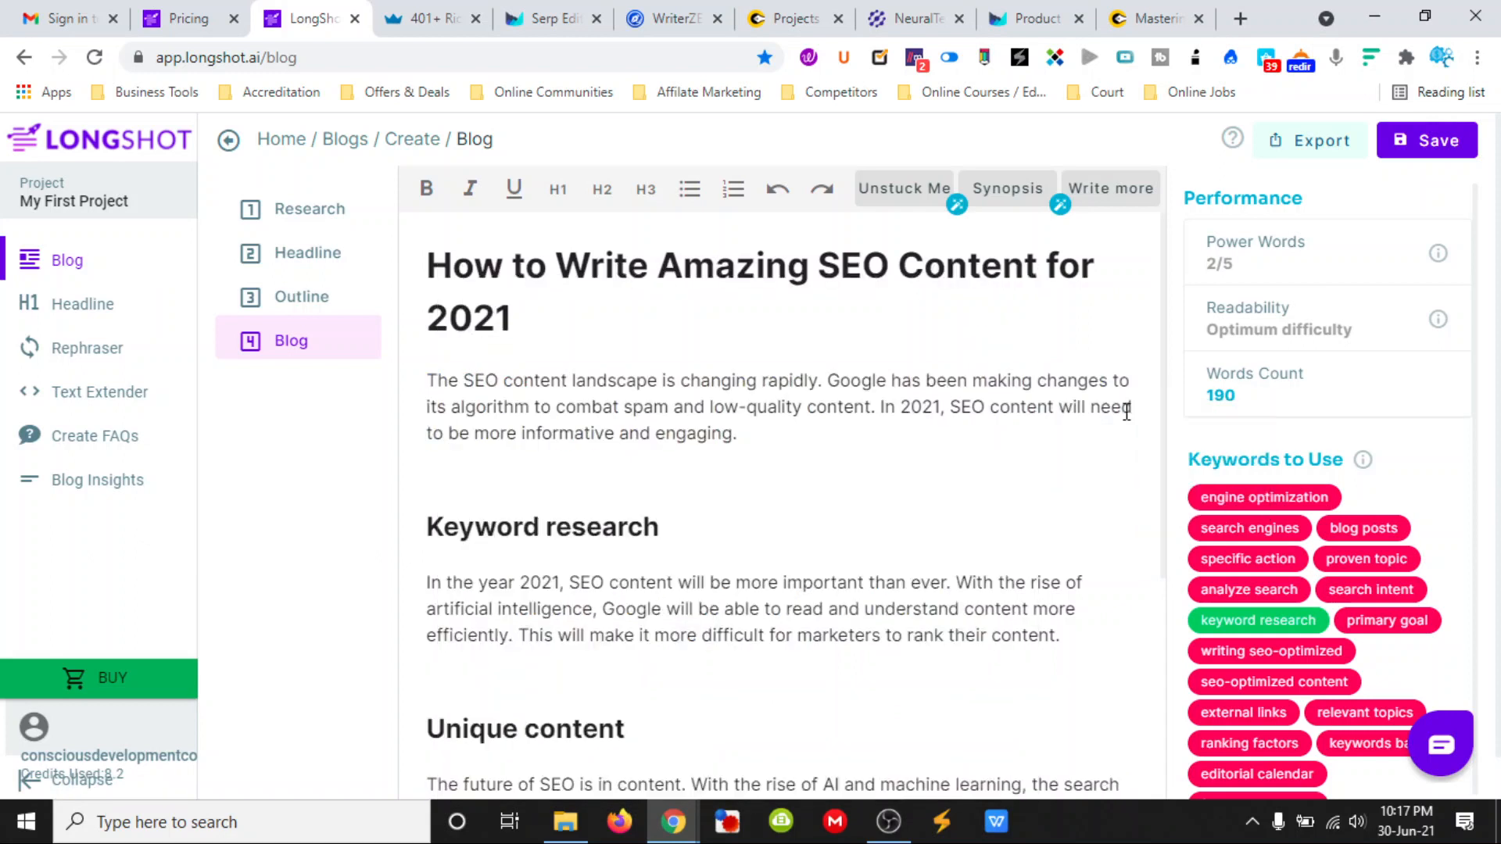
pyautogui.moveTo(738, 434); pyautogui.dragTo(497, 401)
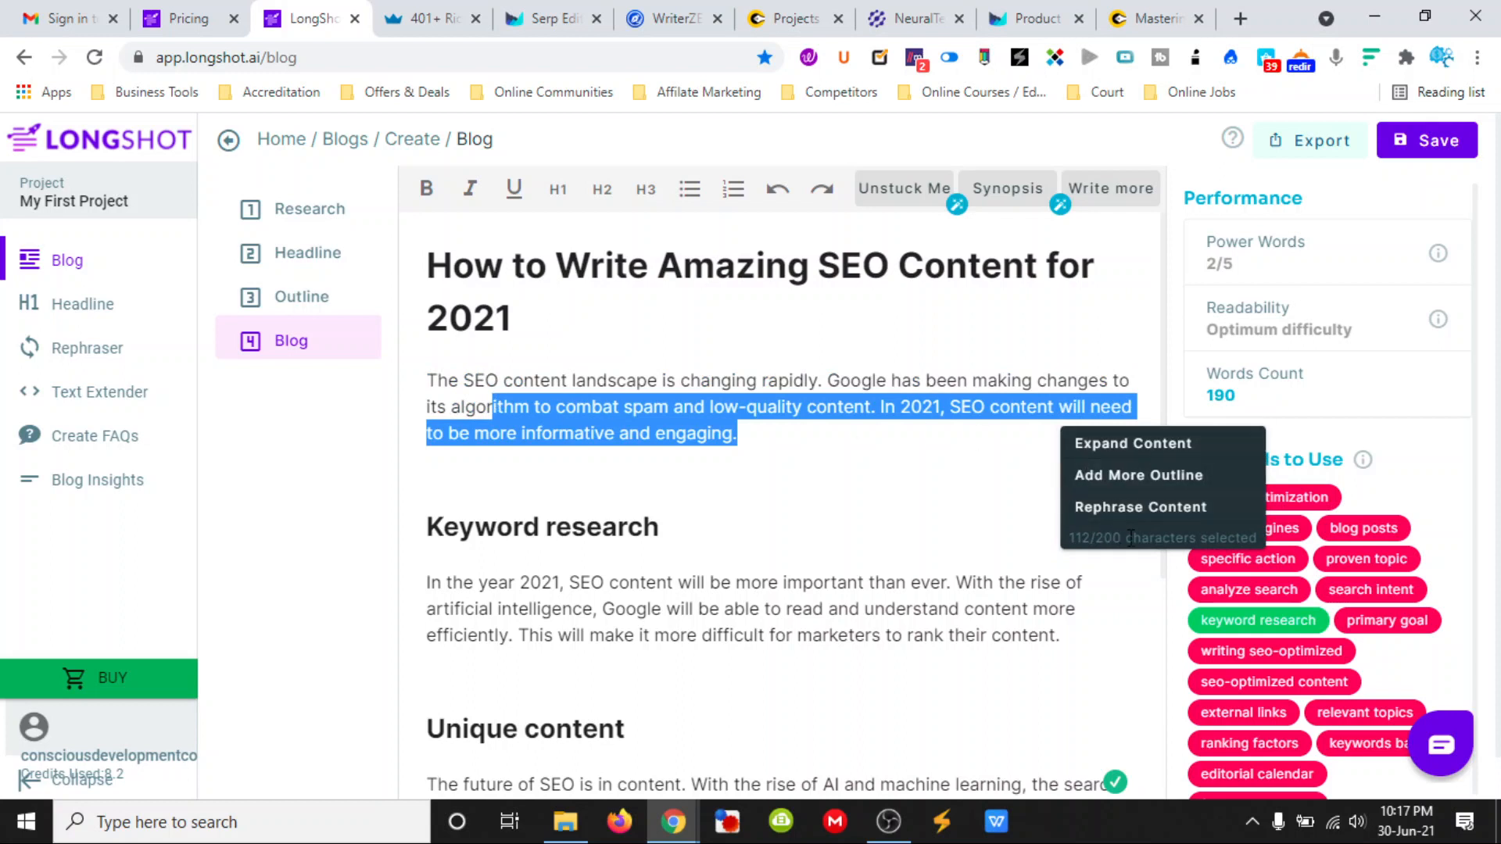
pyautogui.click(773, 470)
pyautogui.moveTo(764, 442); pyautogui.dragTo(431, 383)
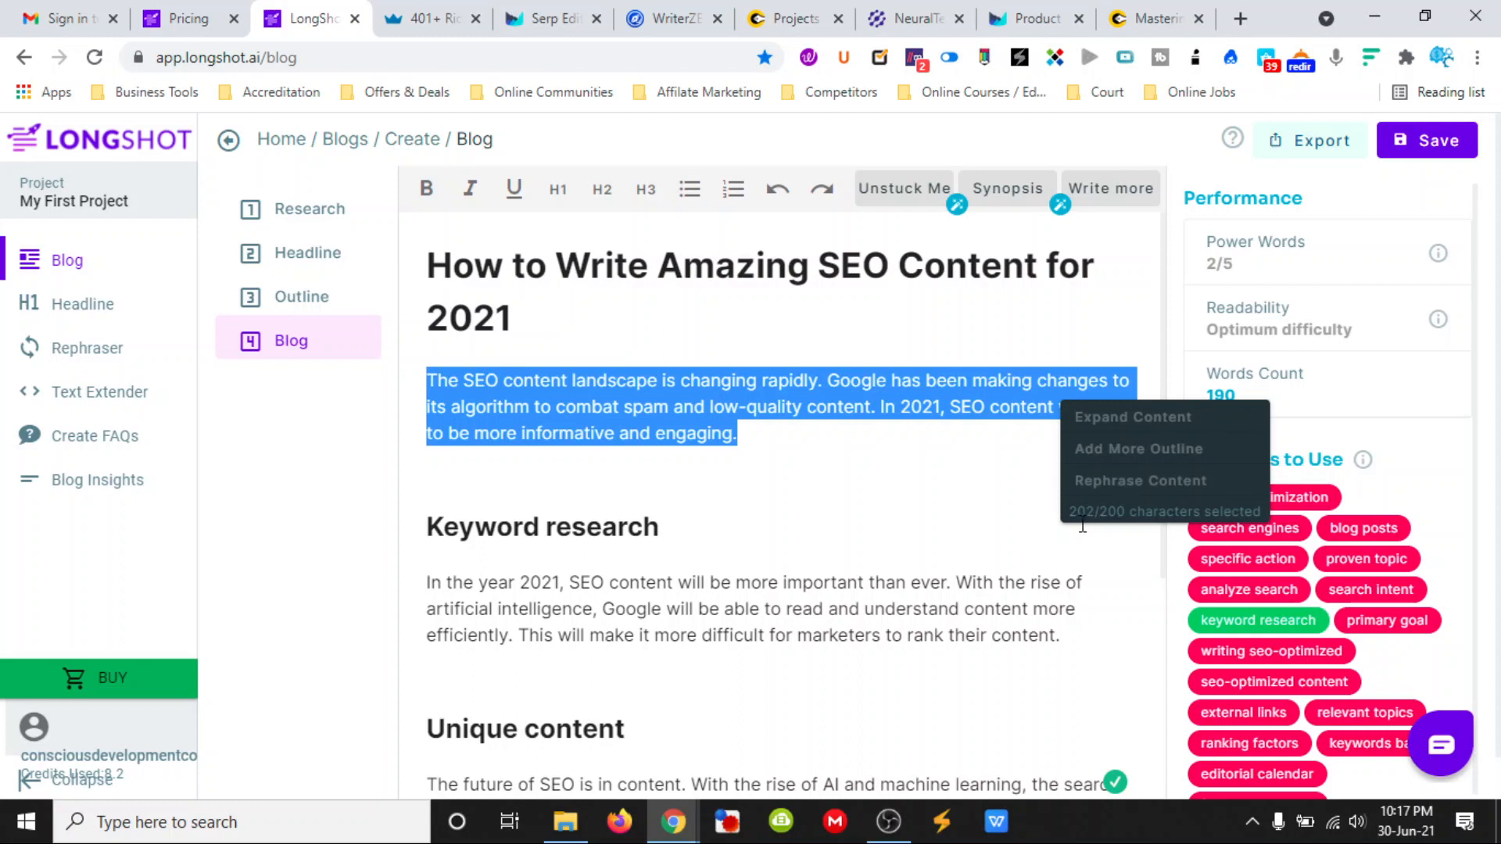
pyautogui.click(859, 471)
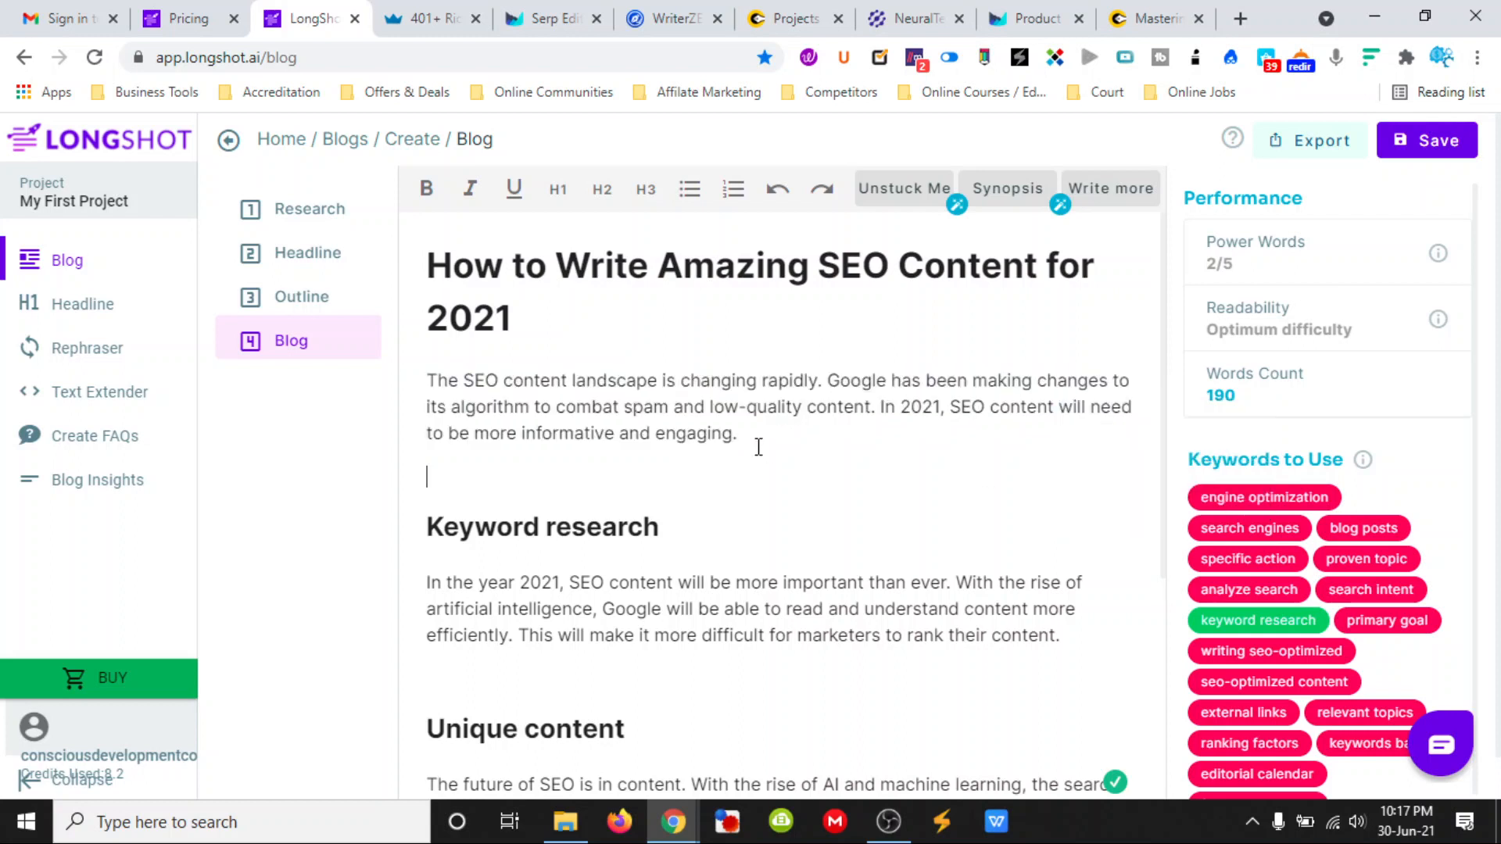
pyautogui.moveTo(753, 434); pyautogui.dragTo(470, 383)
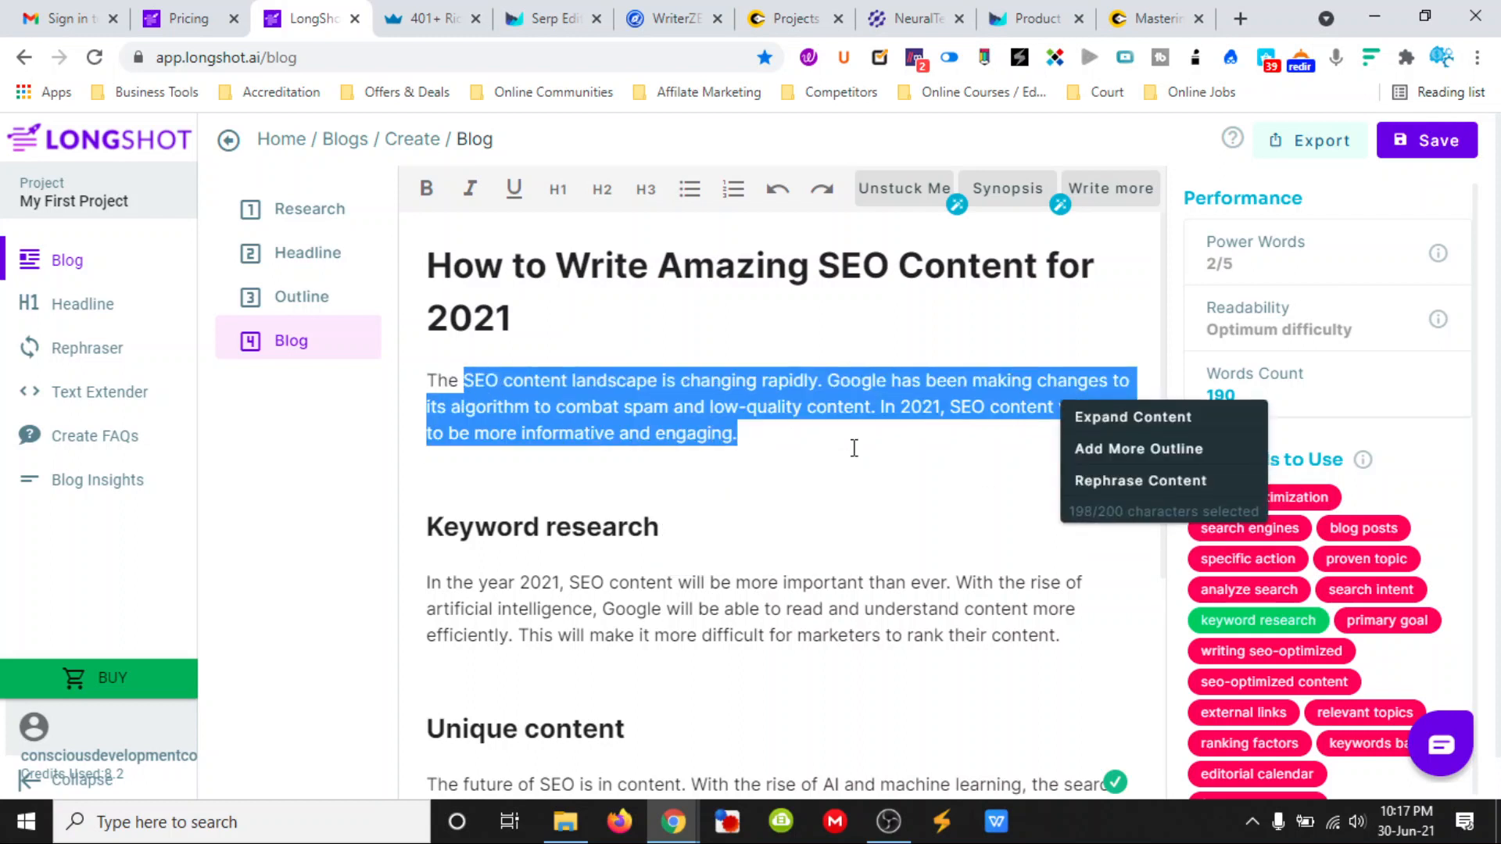
pyautogui.click(1150, 416)
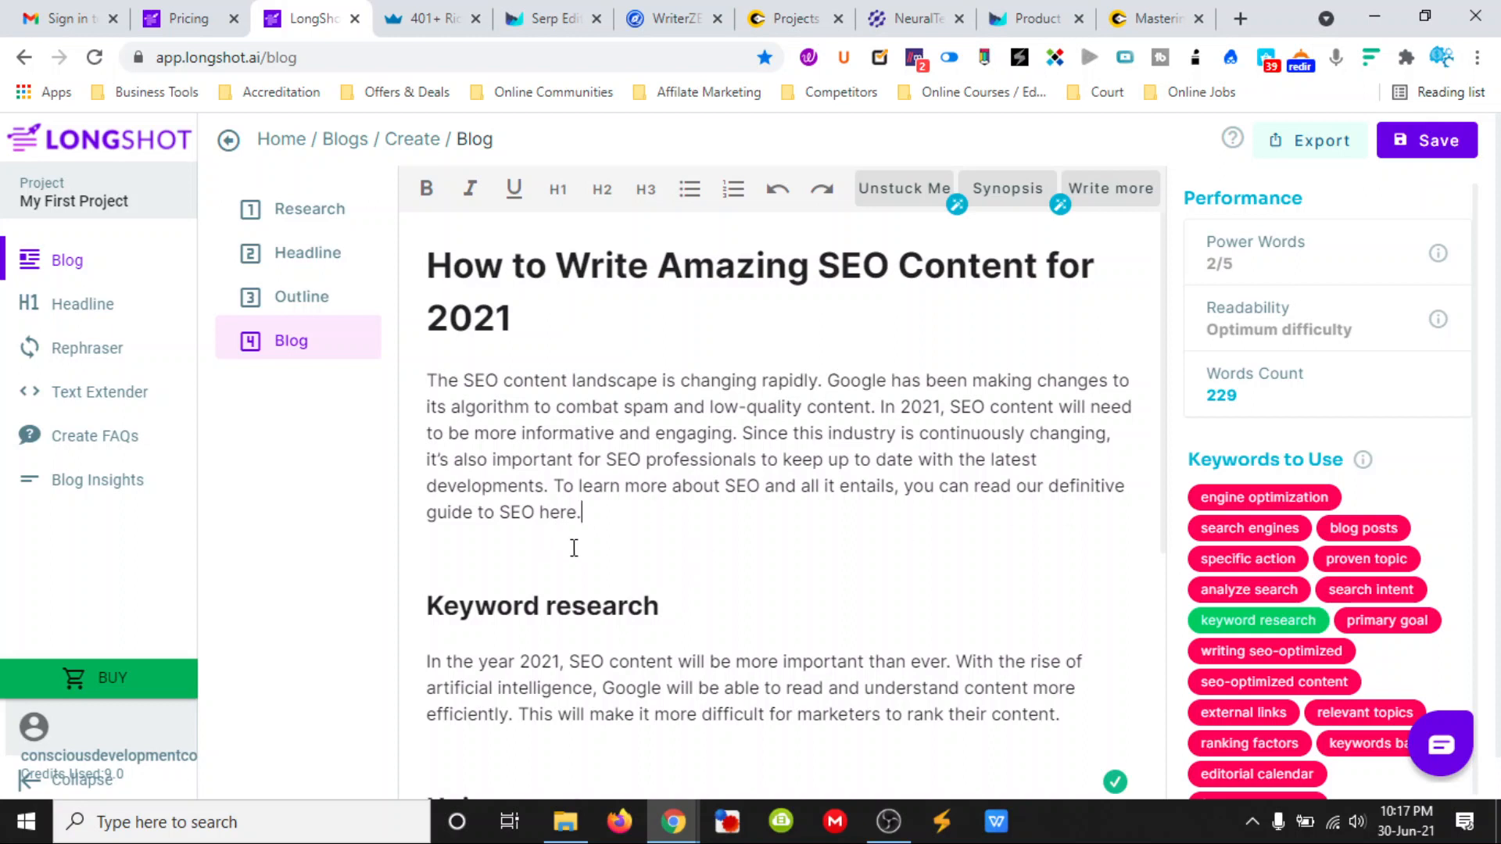
# - Expand the Keyword research section from its sentences starting "With the rise of artificial intelligence"
pyautogui.scroll(-1, 574, 548)
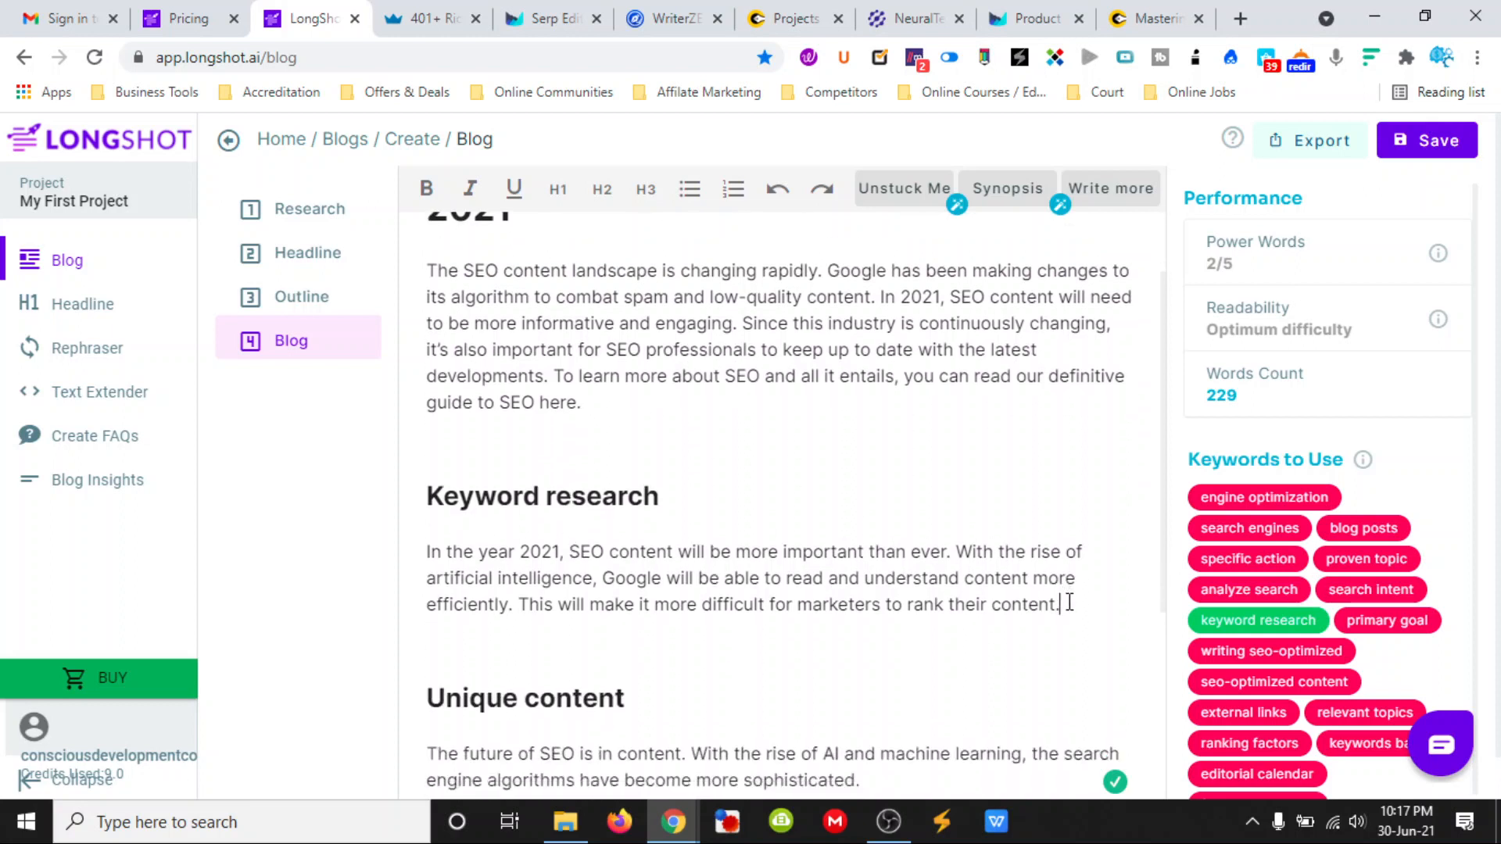
pyautogui.moveTo(1061, 604); pyautogui.dragTo(964, 547)
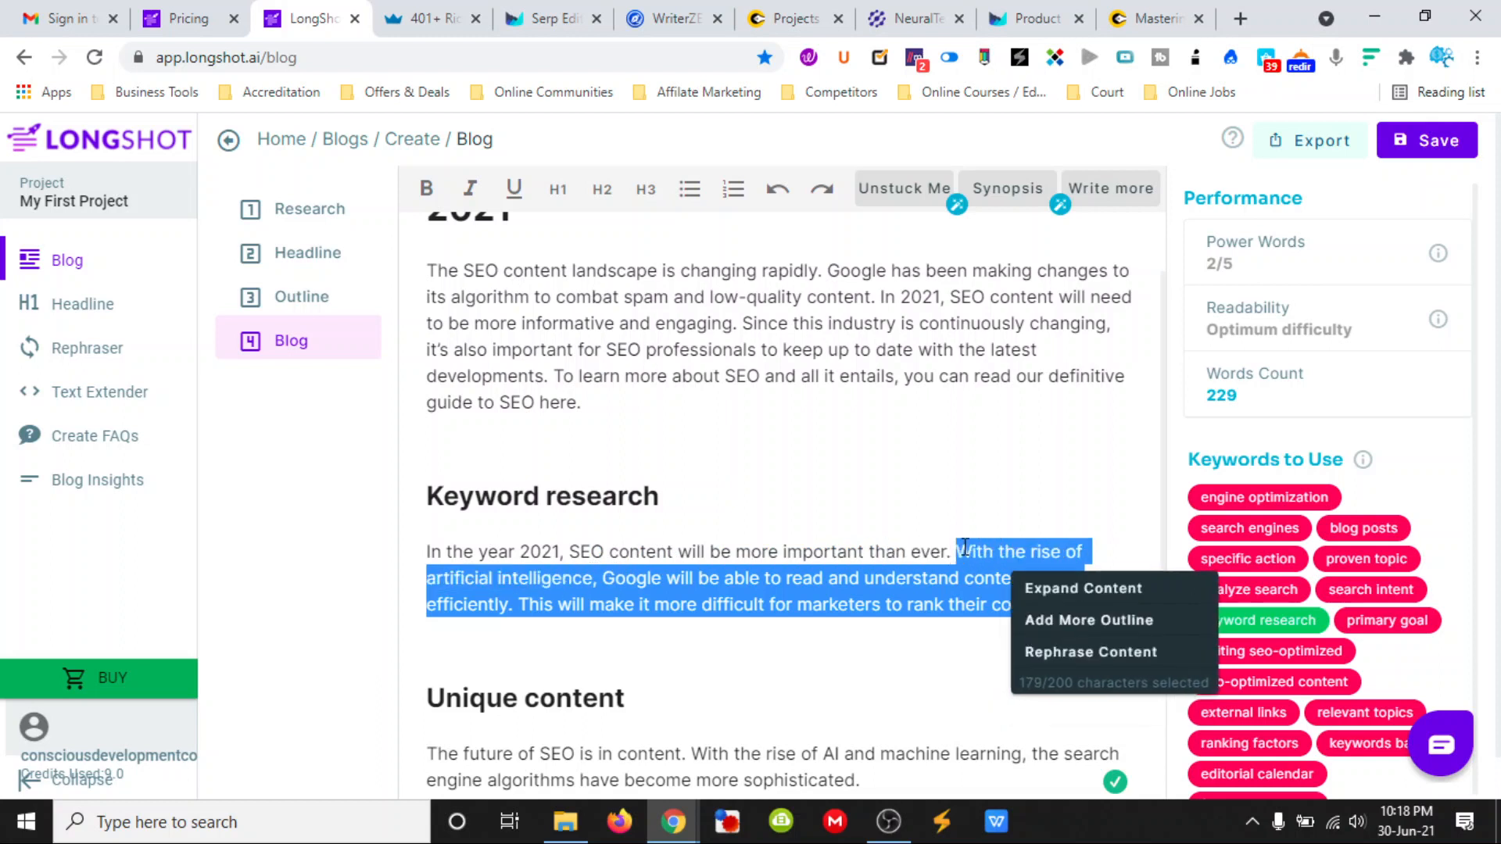
pyautogui.click(1045, 589)
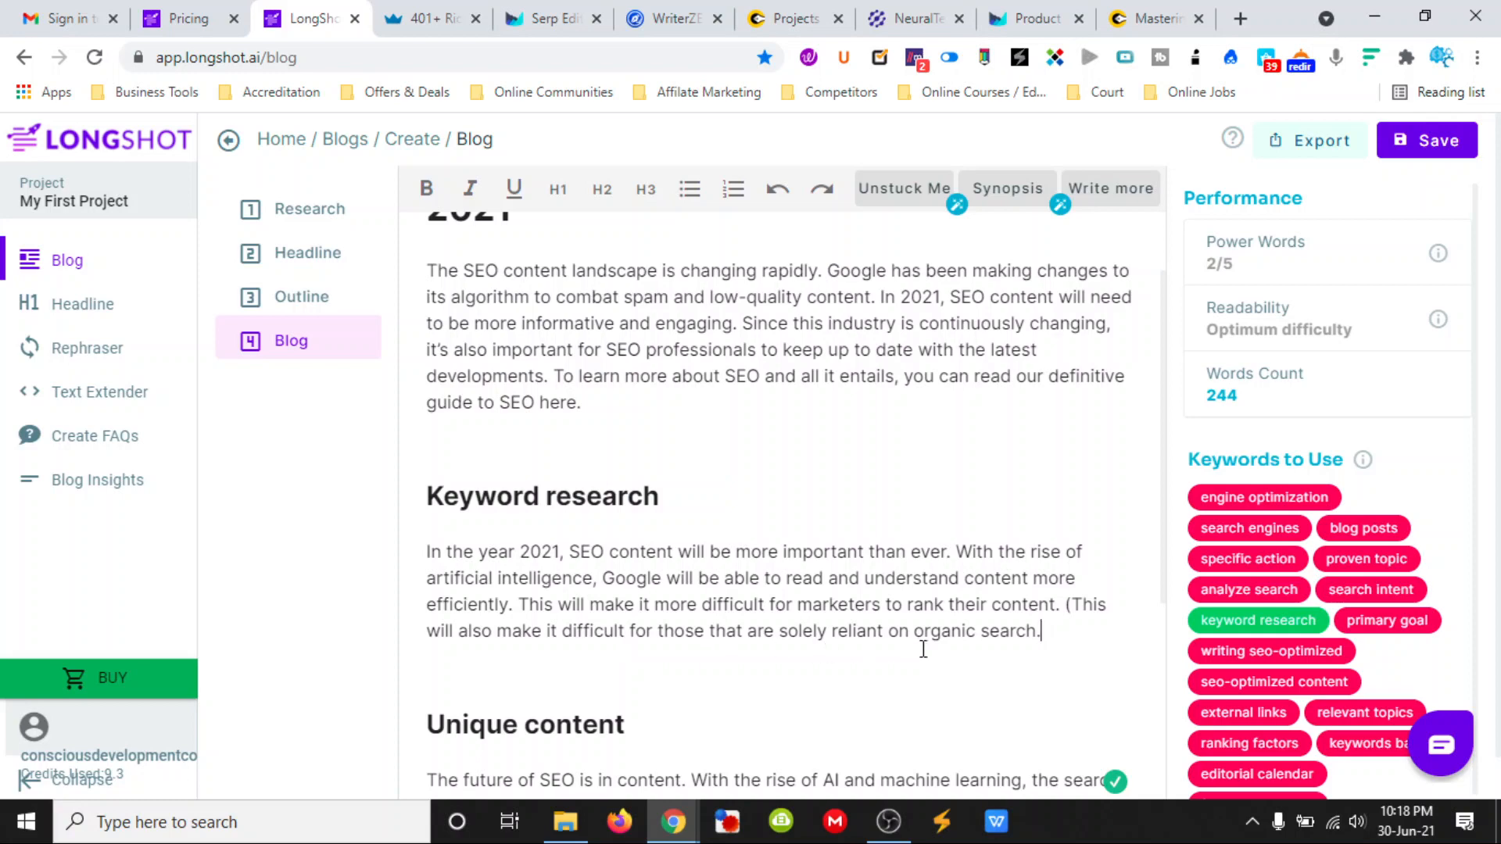
# - Delete the stray opening parenthesis before "This will also make it difficult" in the Keyword research paragraph
pyautogui.scroll(-3, 1068, 626)
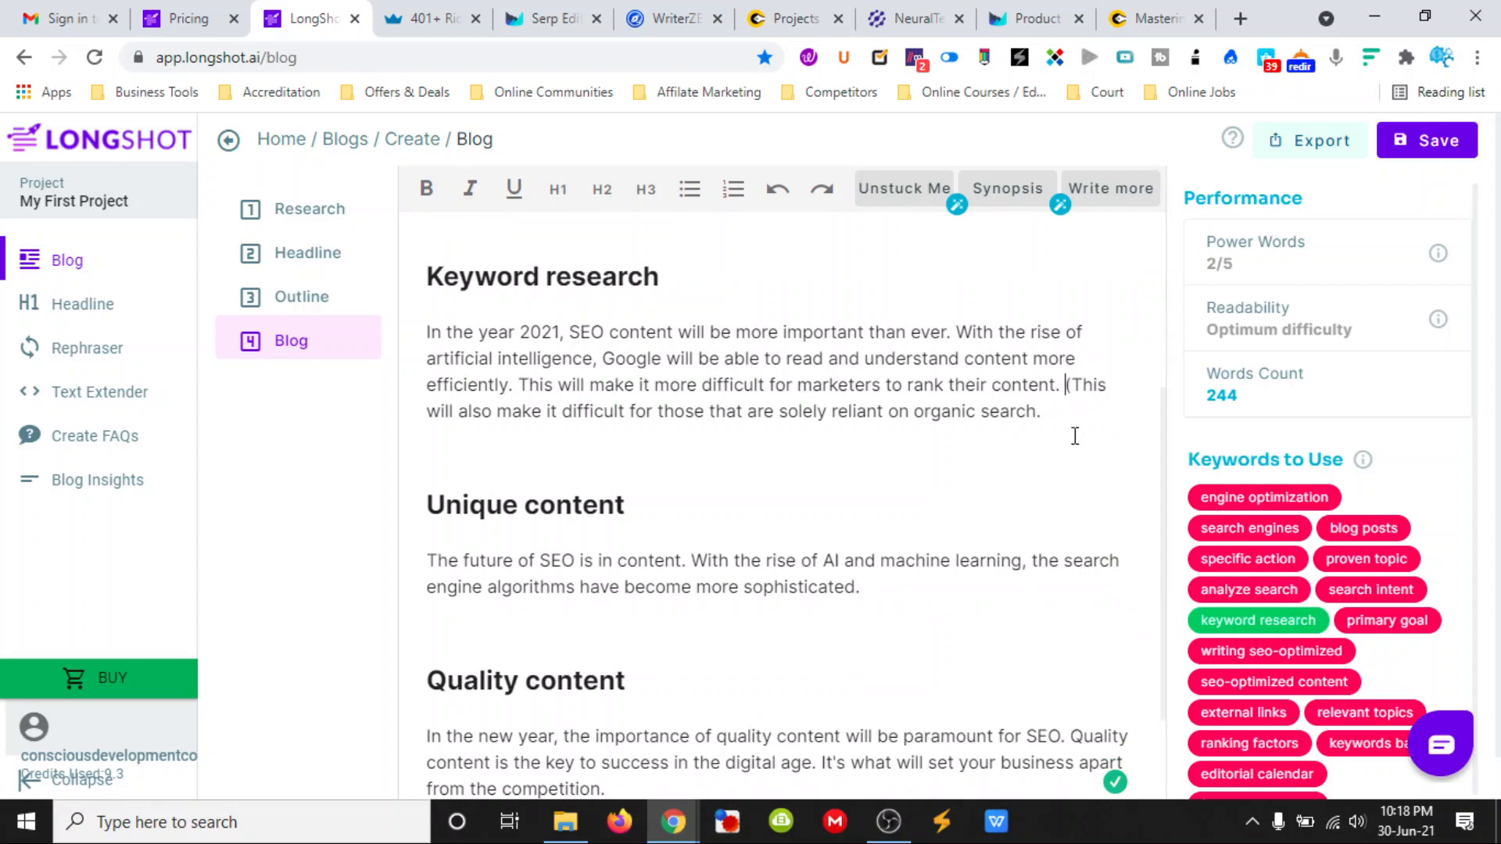
pyautogui.press('Delete')
pyautogui.click(820, 412)
pyautogui.scroll(-2, 804, 448)
pyautogui.scroll(4, 617, 455)
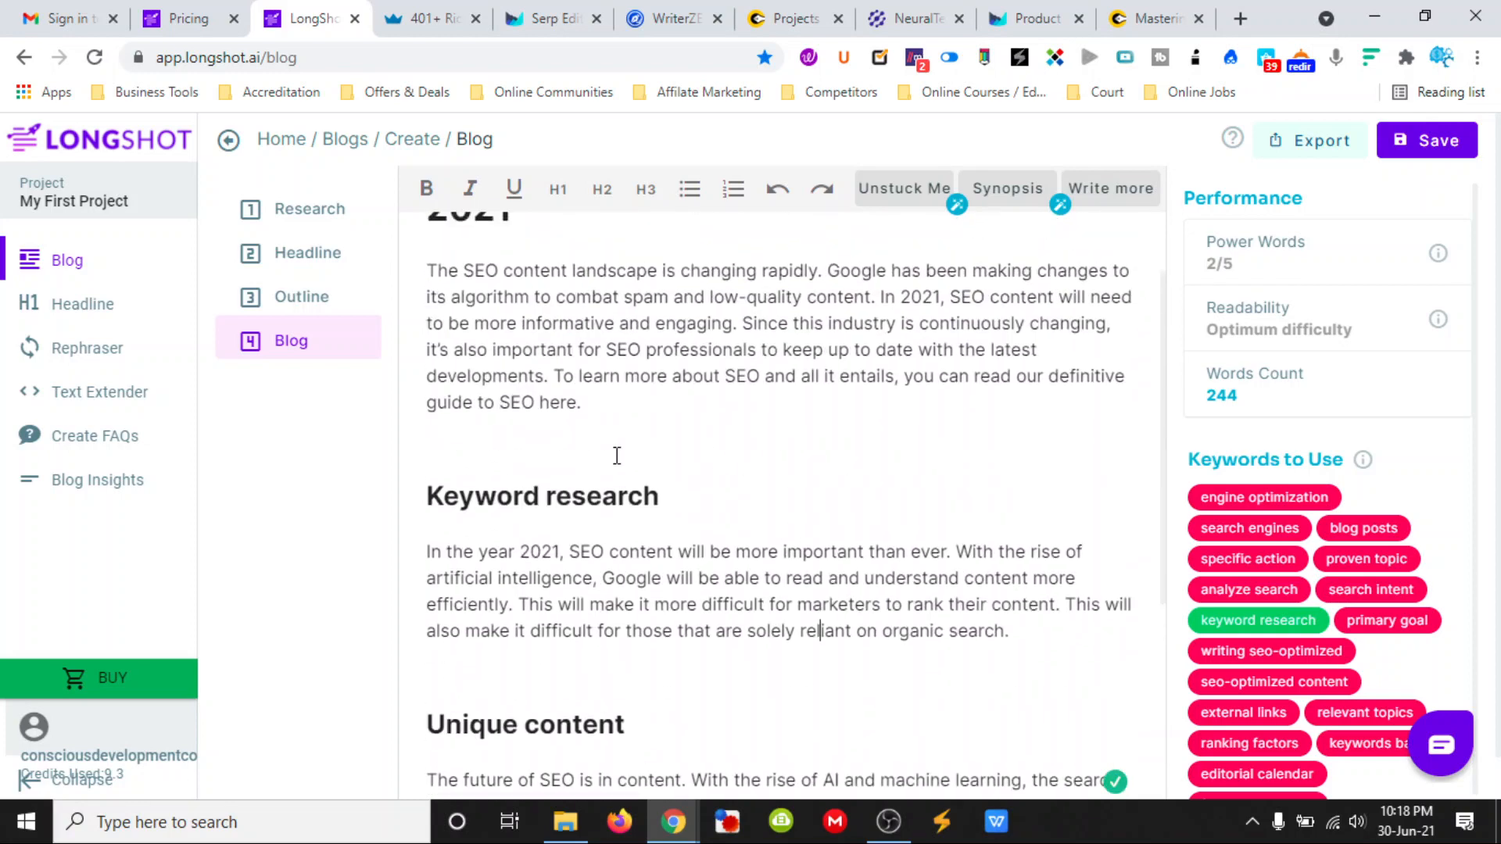
# - Start expanding the whole paragraph under the Unique content heading
pyautogui.scroll(-3, 680, 512)
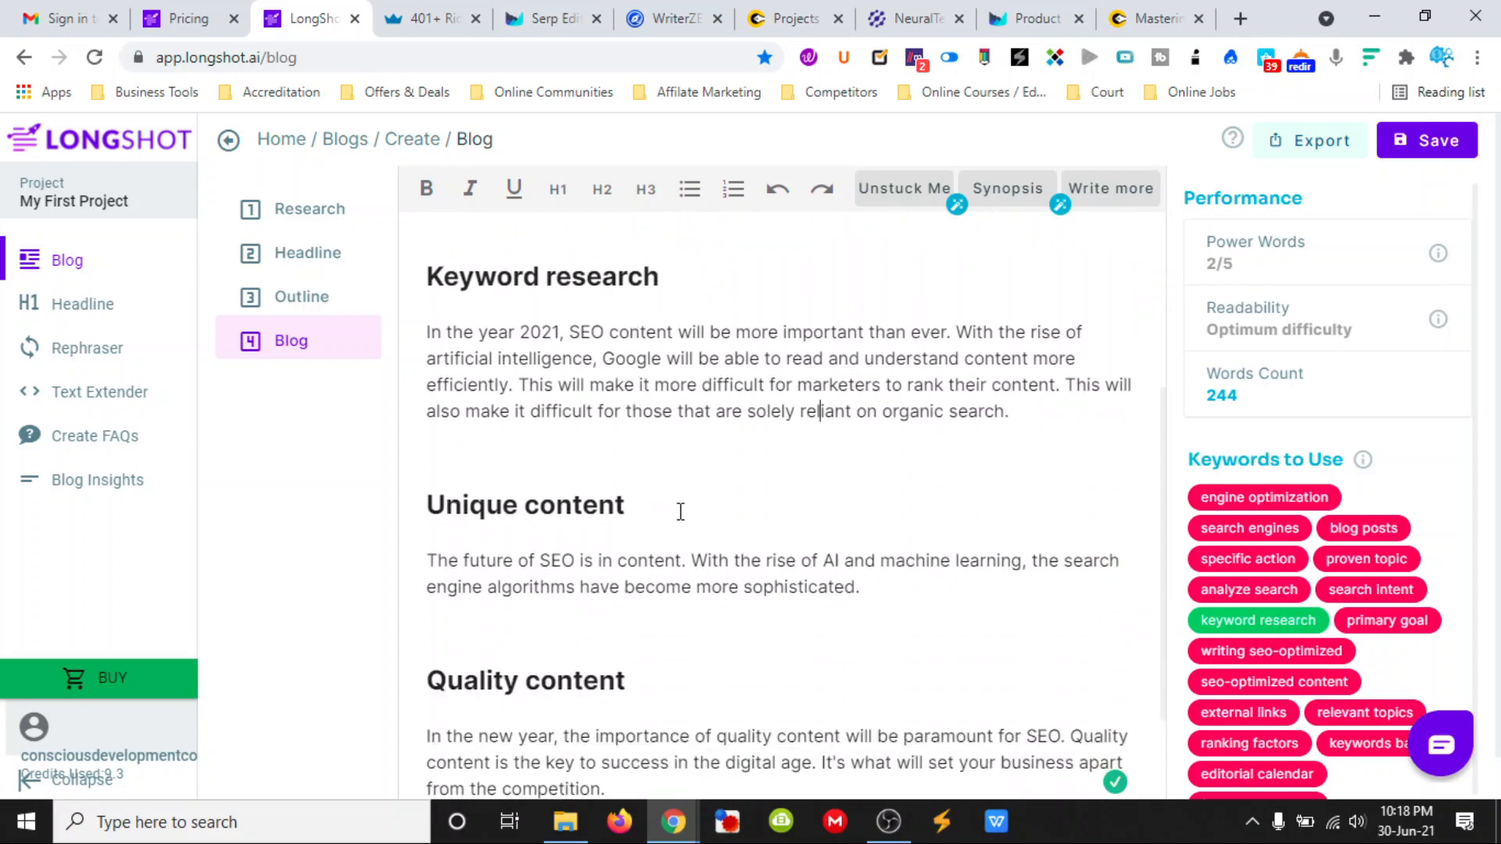
pyautogui.moveTo(862, 586); pyautogui.dragTo(429, 561)
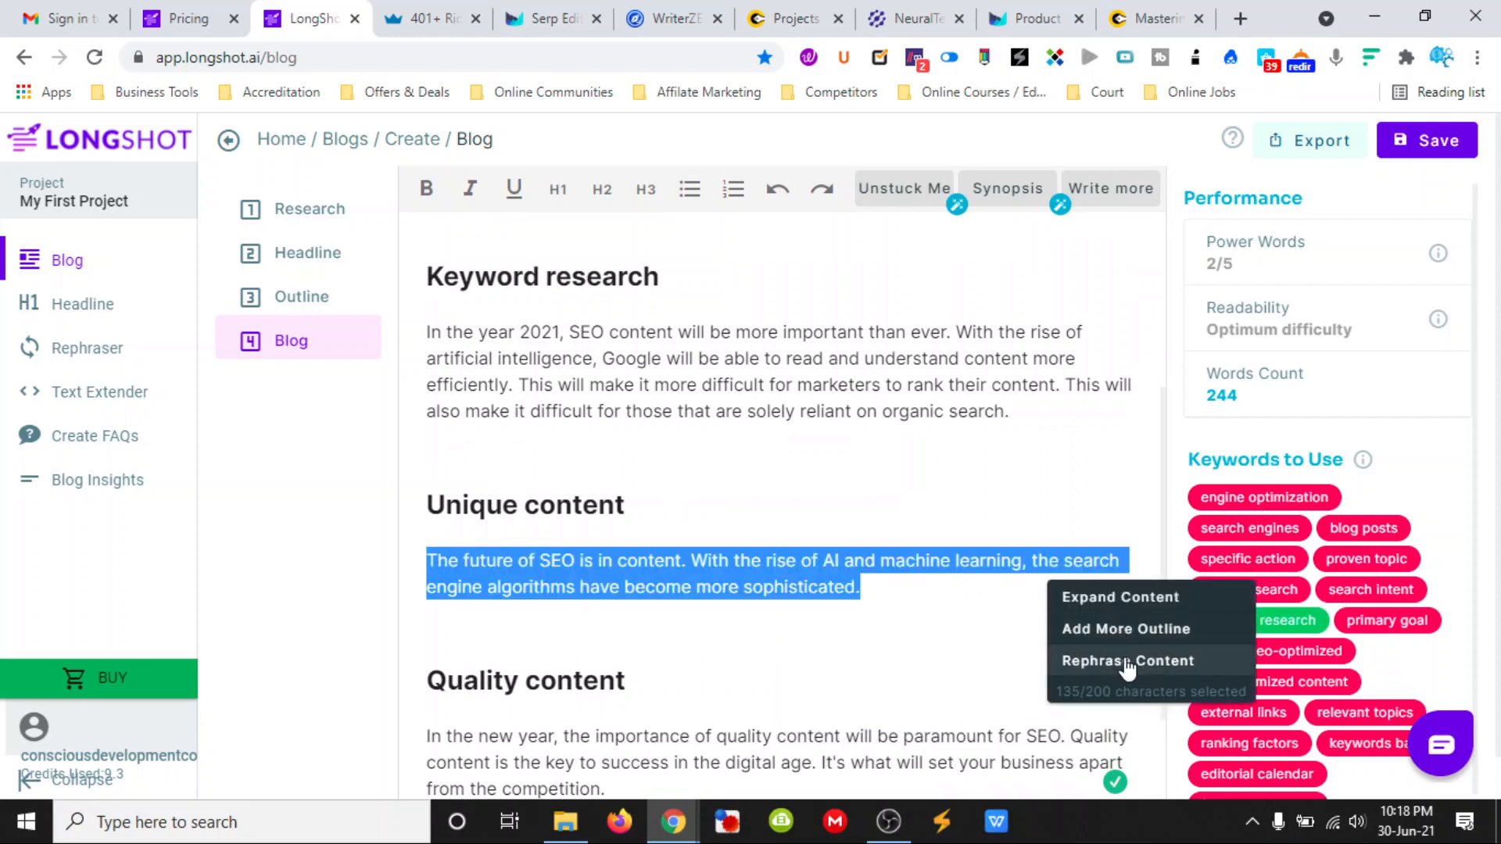
pyautogui.click(1106, 597)
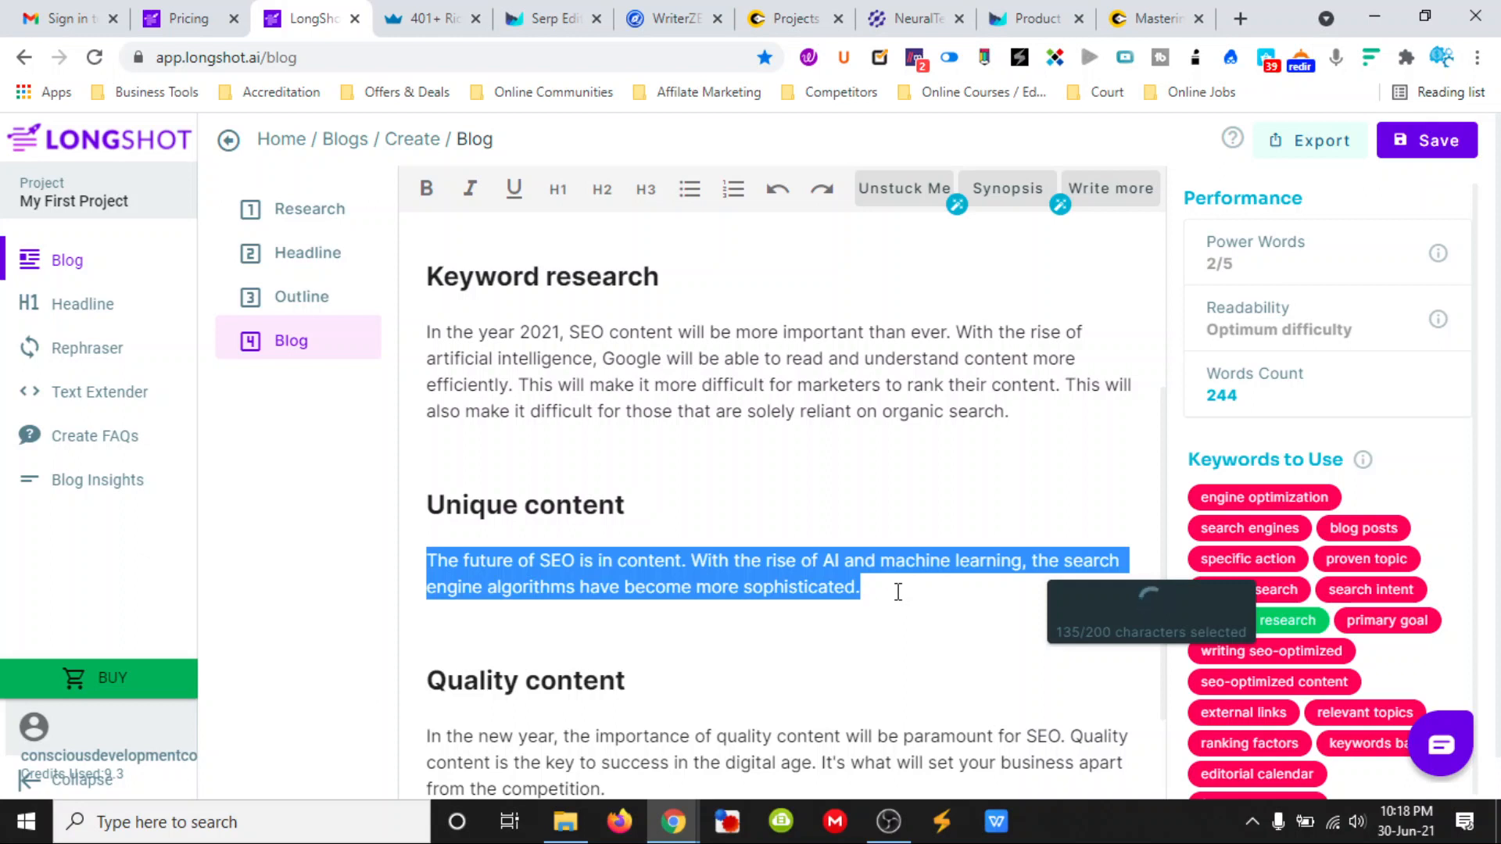
# - Switch to the ClosersCopy website and look through its list of included features
pyautogui.click(1142, 17)
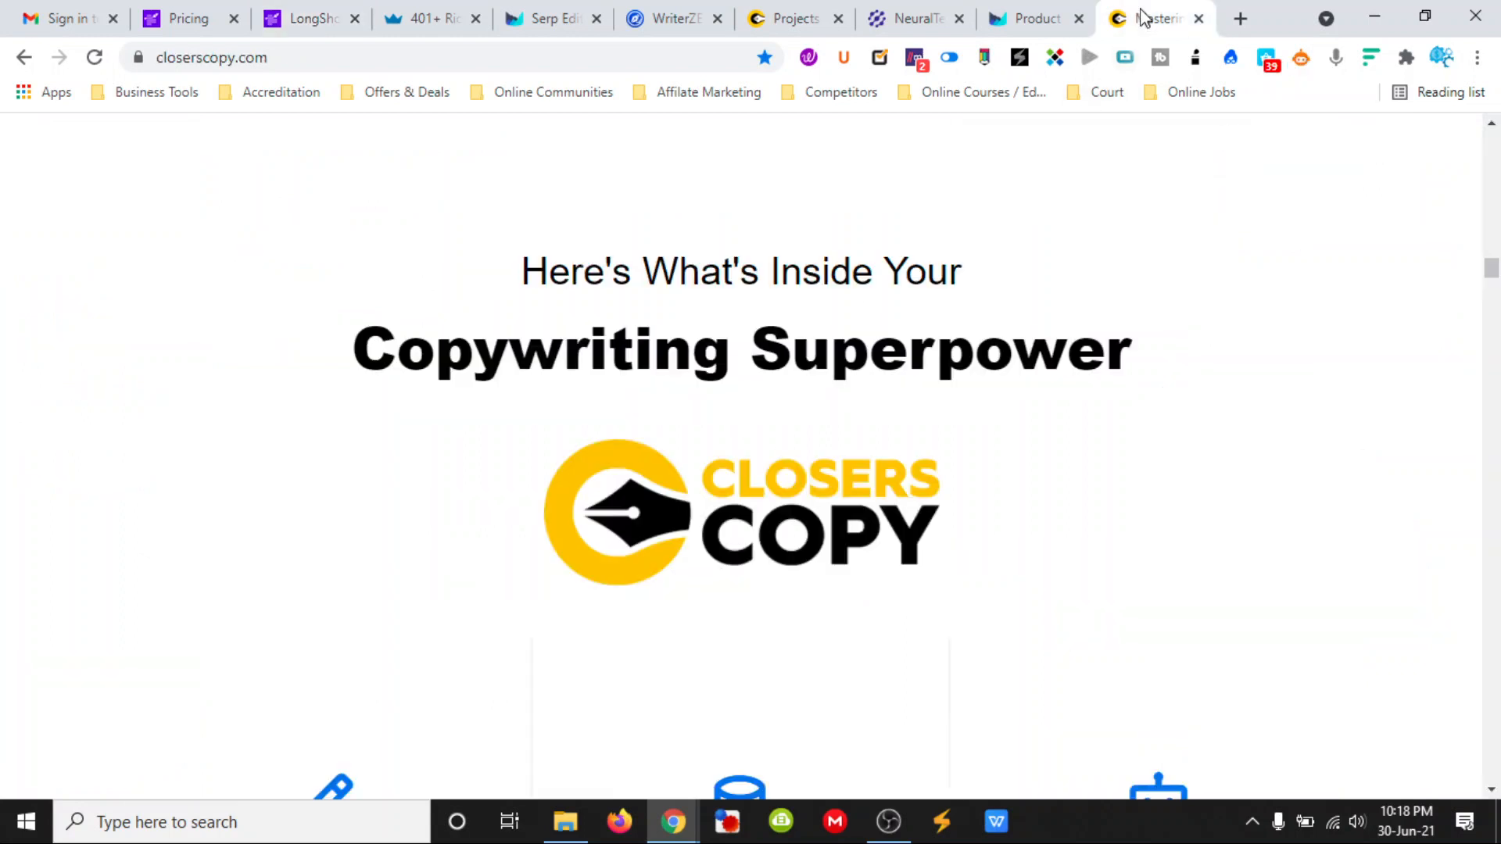
pyautogui.scroll(-5, 796, 505)
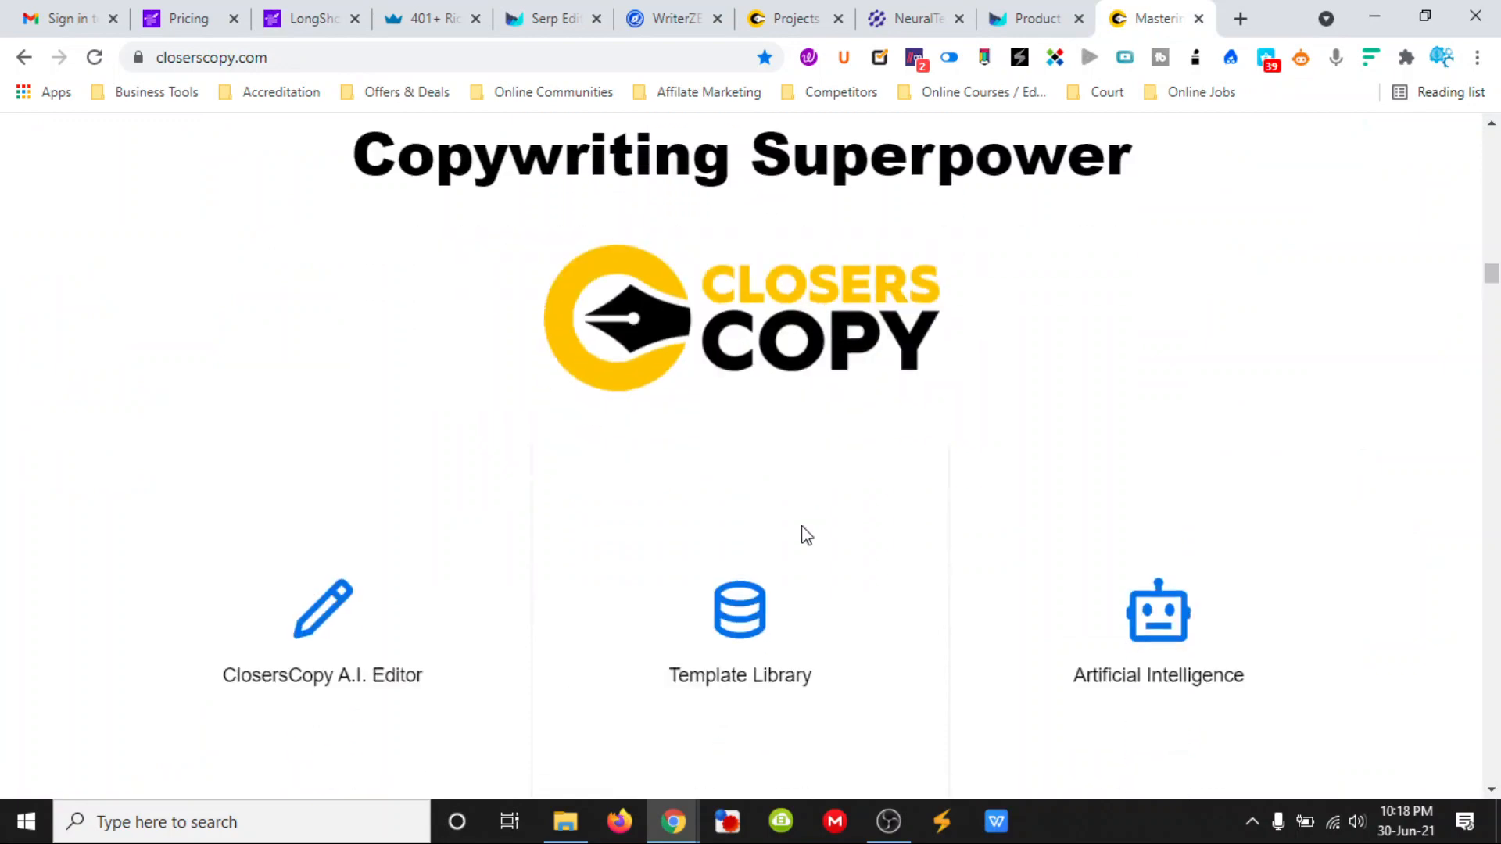
pyautogui.scroll(4, 856, 553)
pyautogui.scroll(-7, 804, 526)
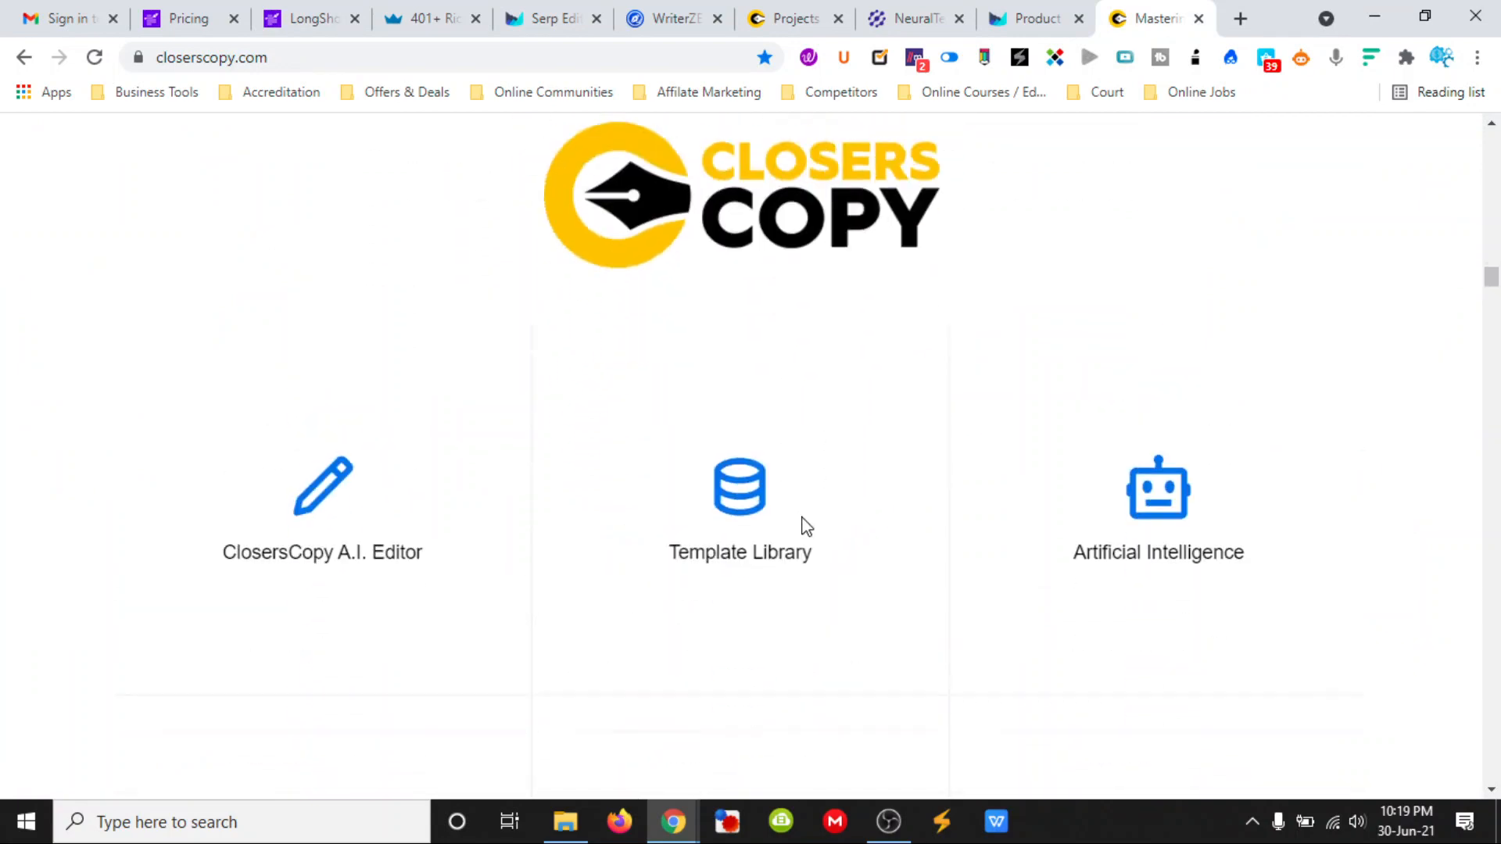
pyautogui.scroll(3, 895, 547)
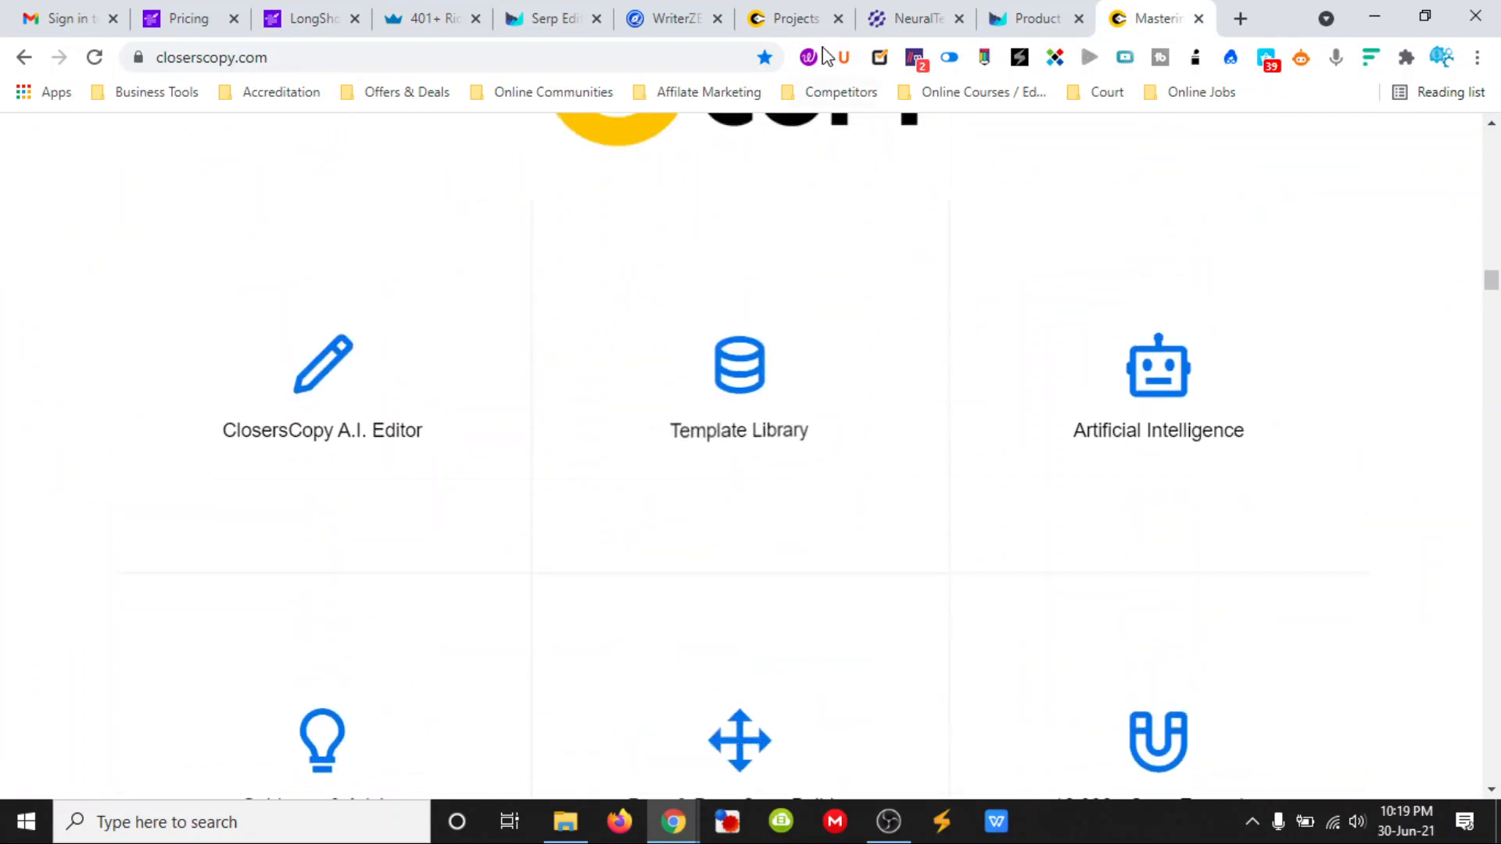
# - Open the Practically Marketing project in the ClosersCopy dashboard
pyautogui.click(801, 22)
pyautogui.click(1283, 599)
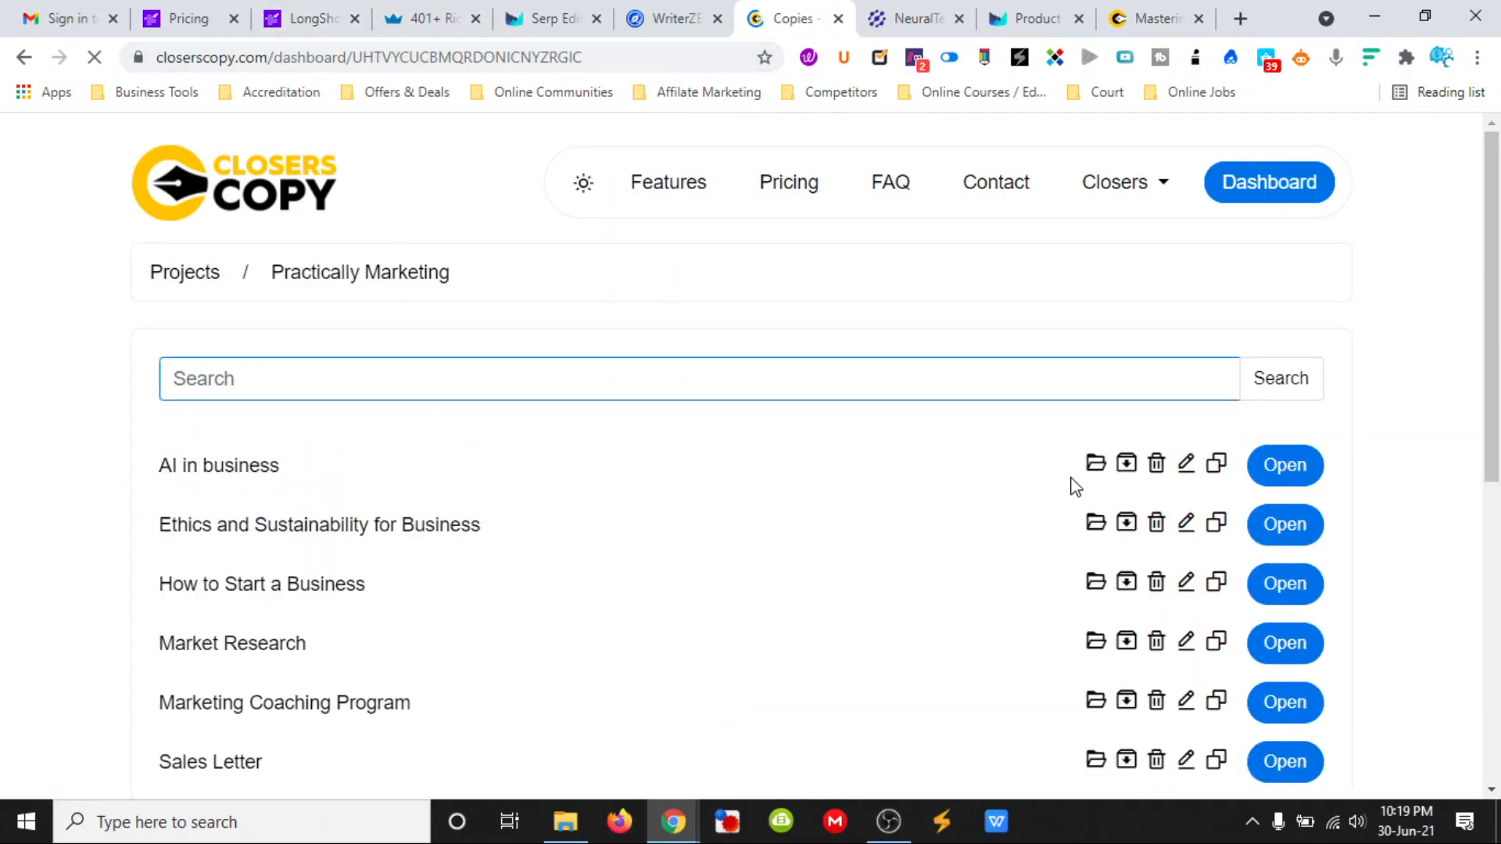
pyautogui.scroll(-2, 793, 473)
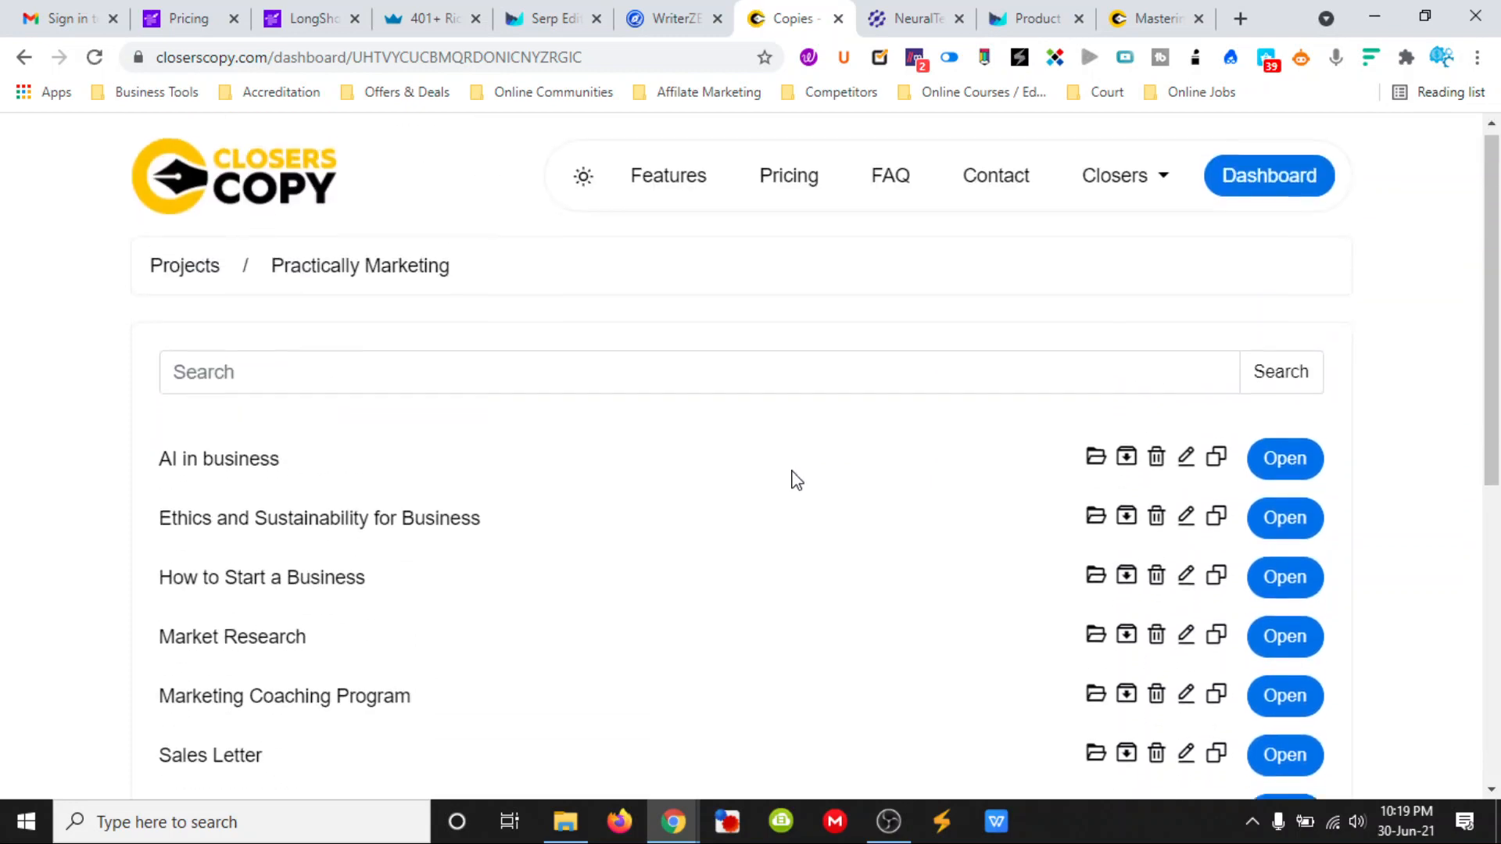
# - Create a new document named "How to create amazing SEO content in 2021" in the project, leaving the comment empty
pyautogui.scroll(-4, 794, 479)
pyautogui.click(1245, 656)
pyautogui.click(634, 322)
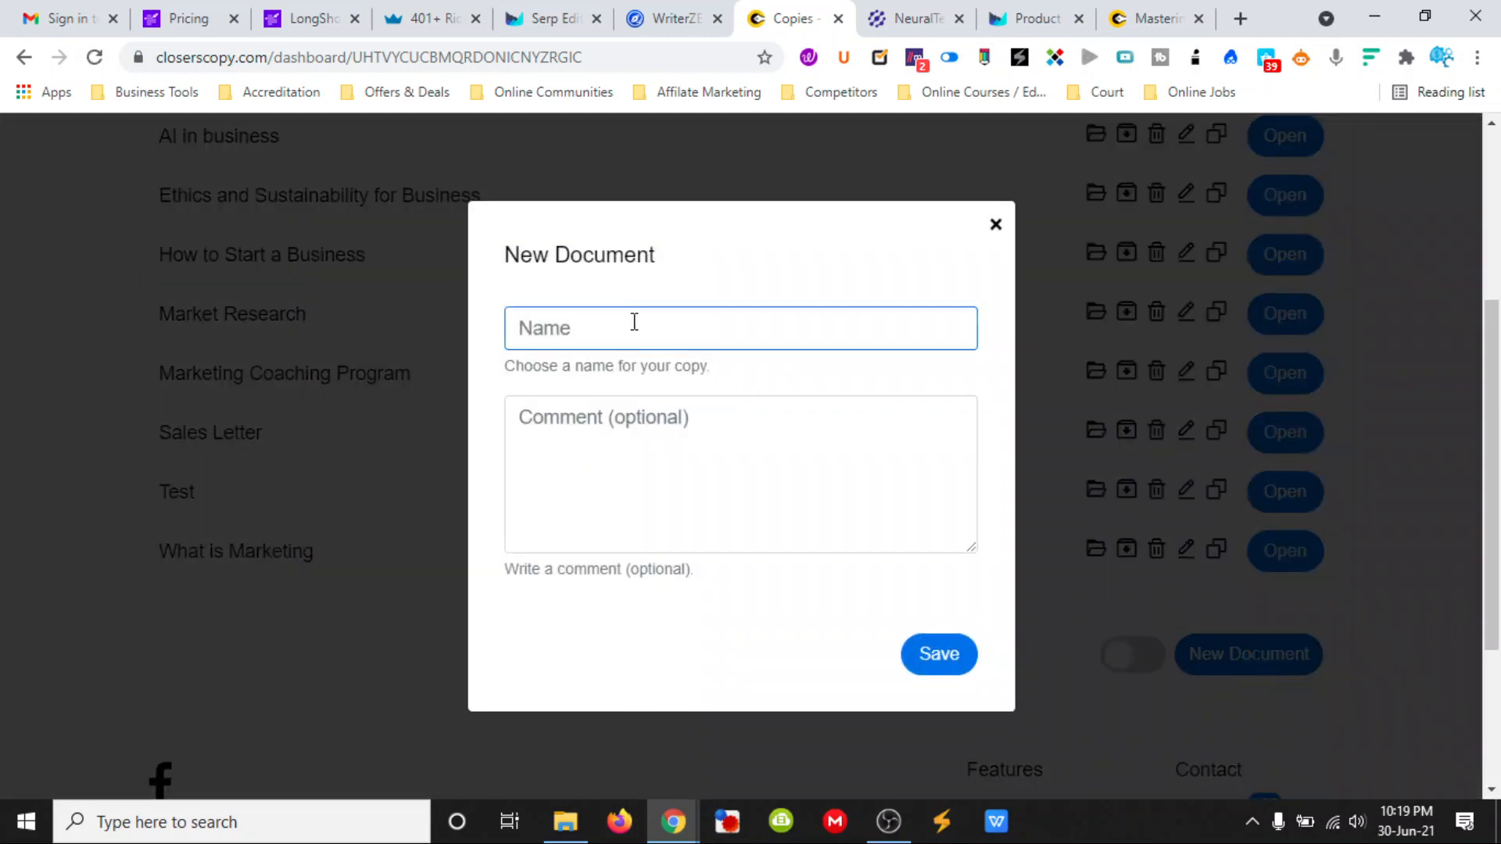
pyautogui.write('How to')
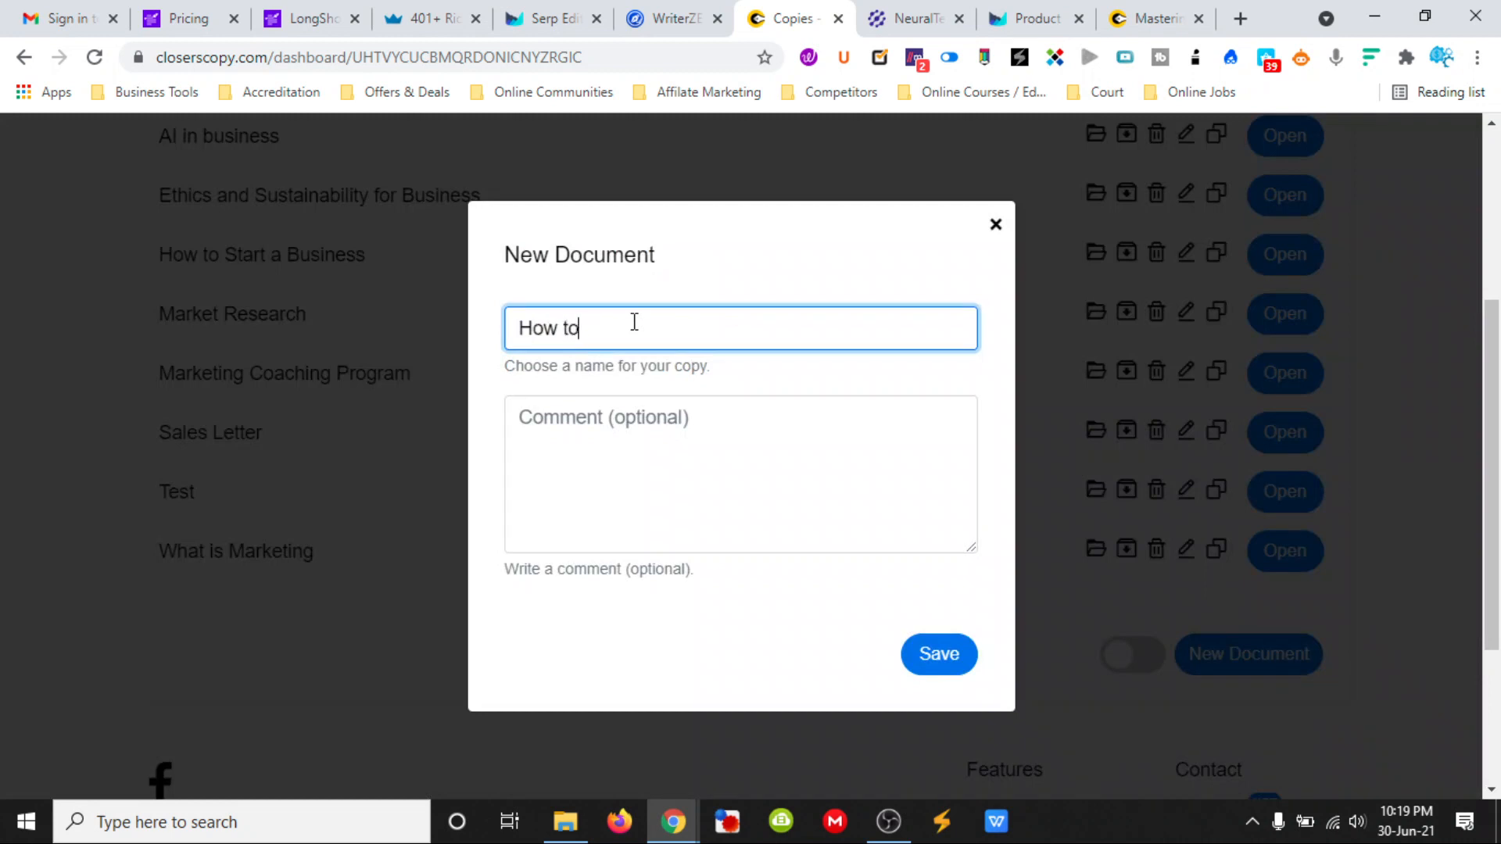
pyautogui.write(' create amazing SEO content')
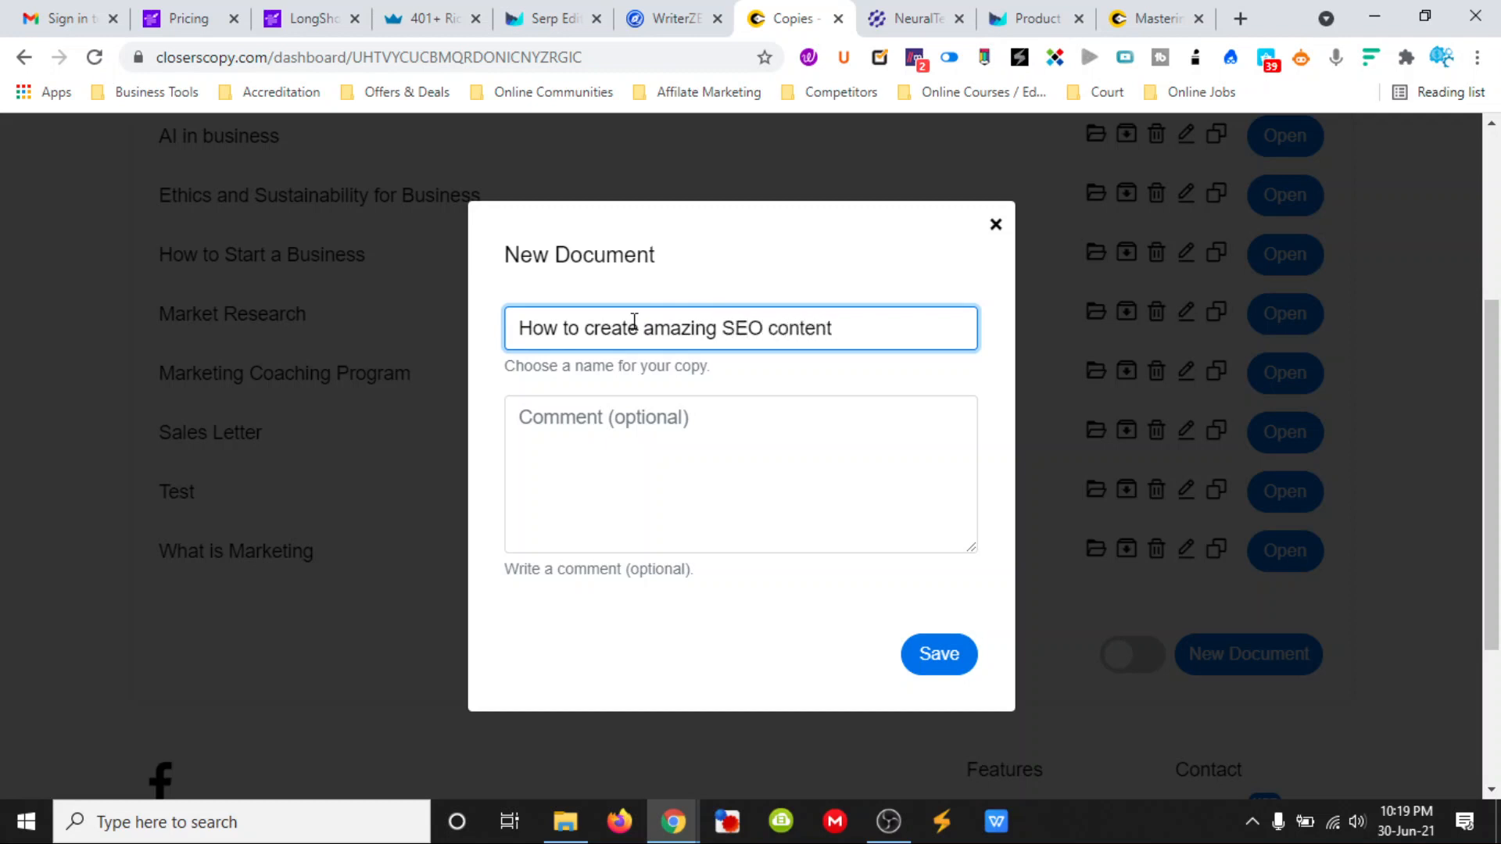
pyautogui.write(' in 2021')
pyautogui.click(911, 655)
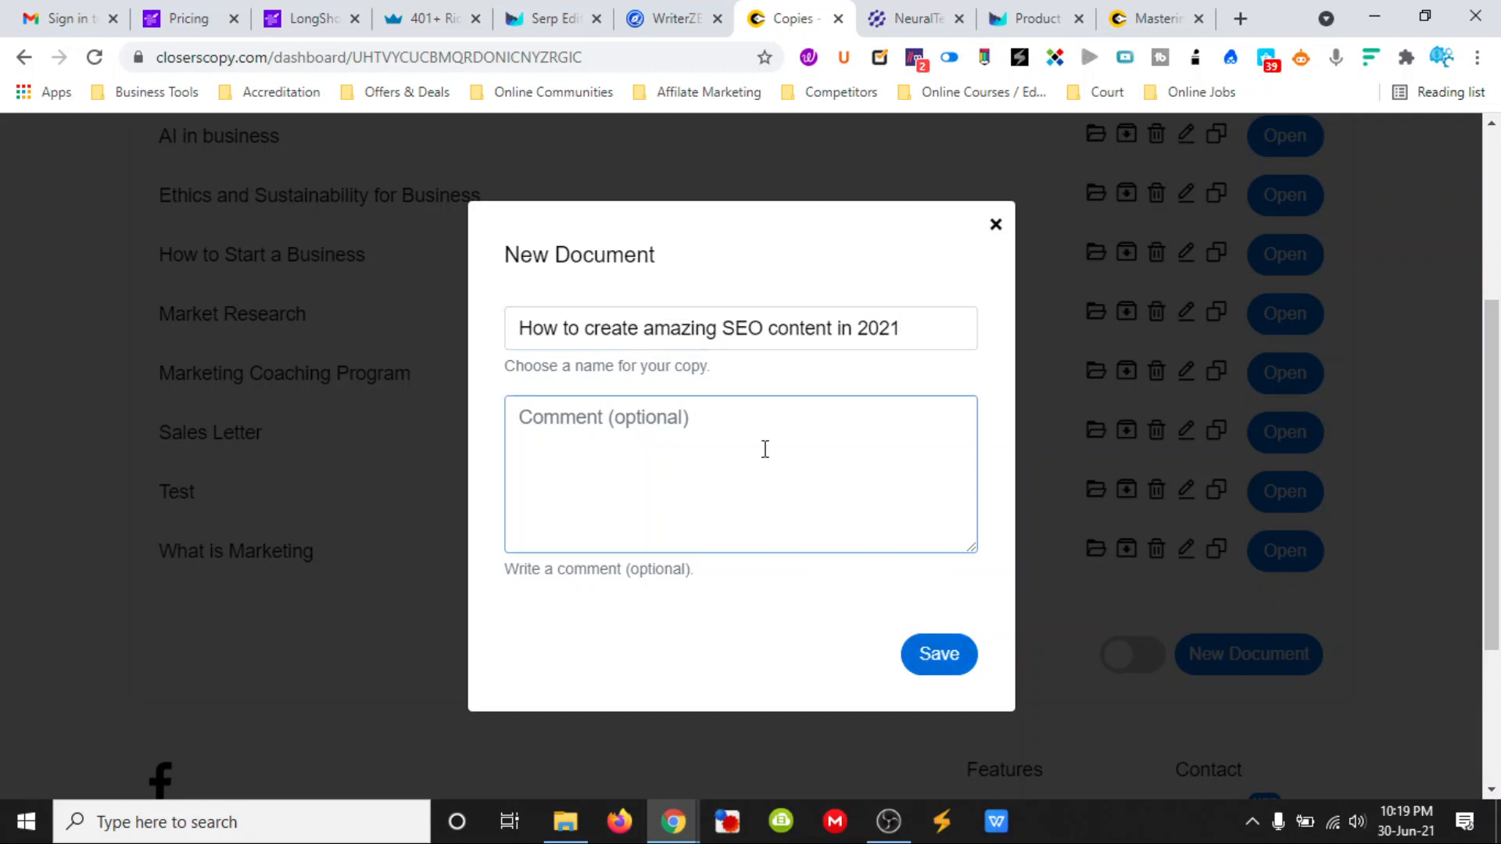
# - Open the document "How to create amazing SEO content in 2021" and return to the LongShot blog to check the expansion
pyautogui.scroll(3, 548, 410)
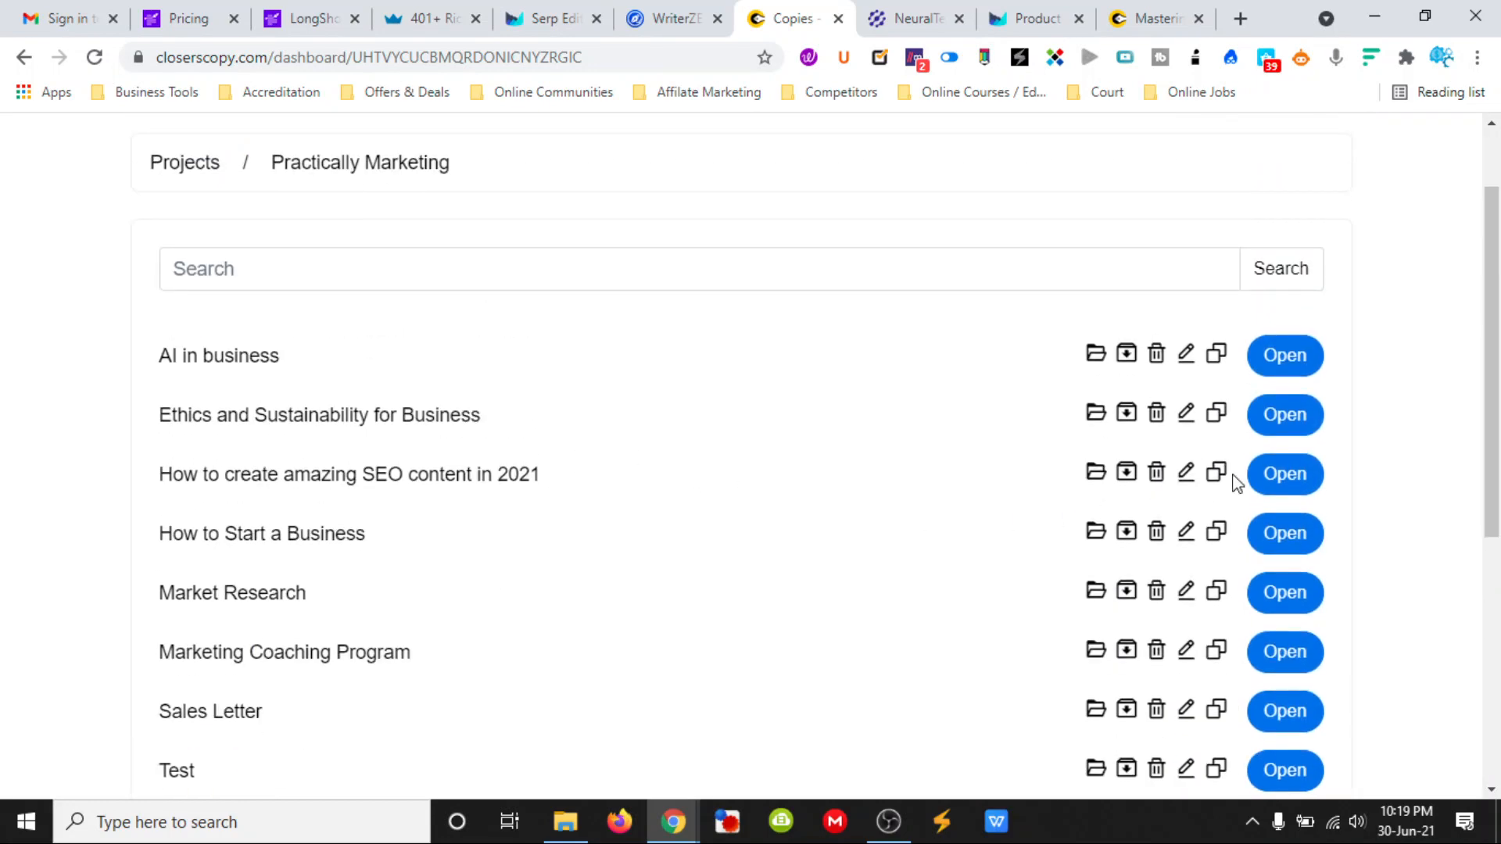
pyautogui.click(1304, 480)
pyautogui.click(423, 17)
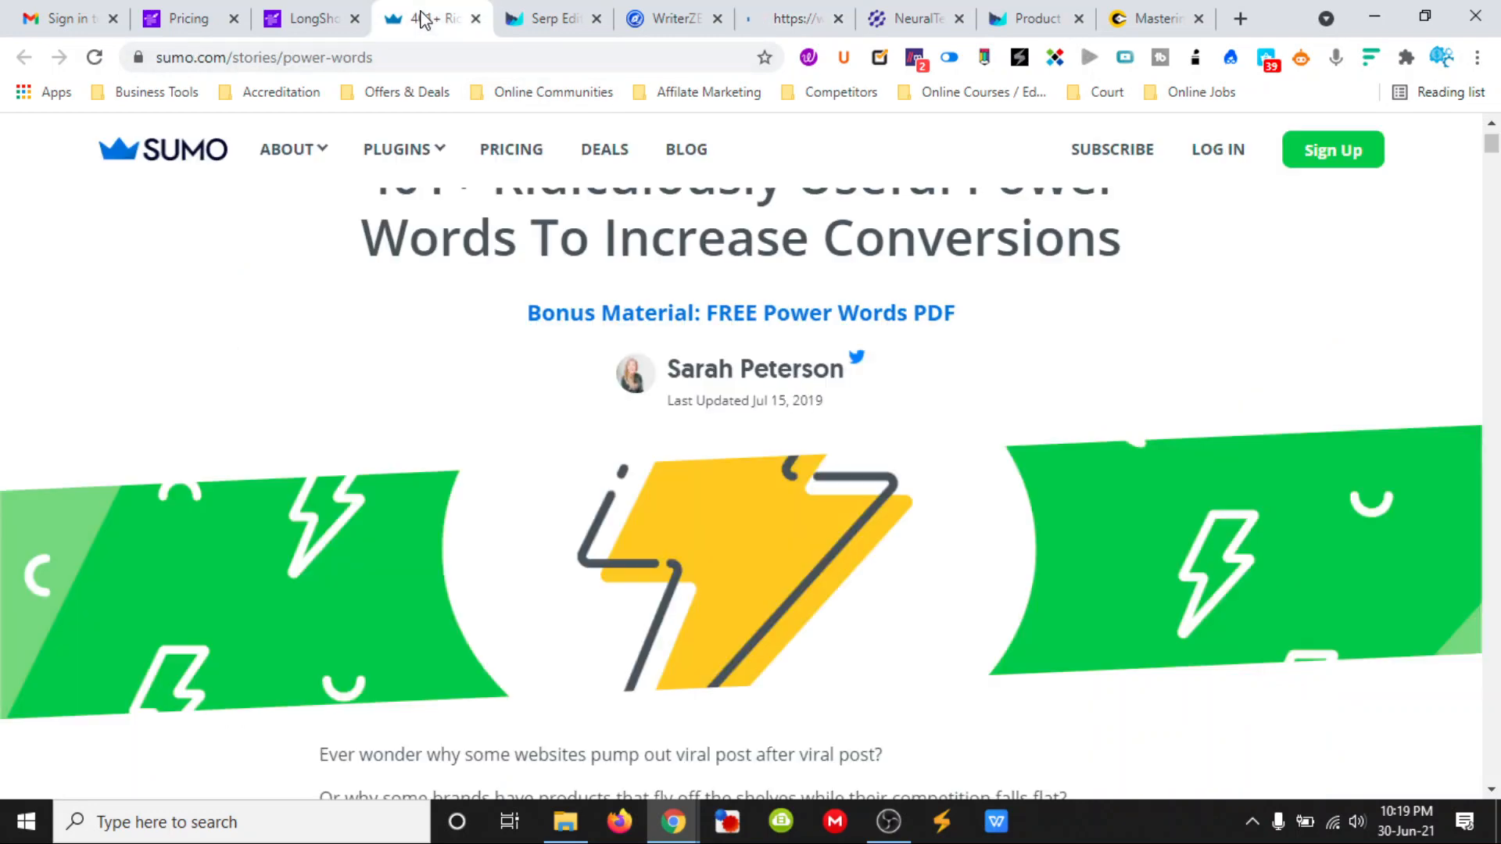
pyautogui.click(311, 17)
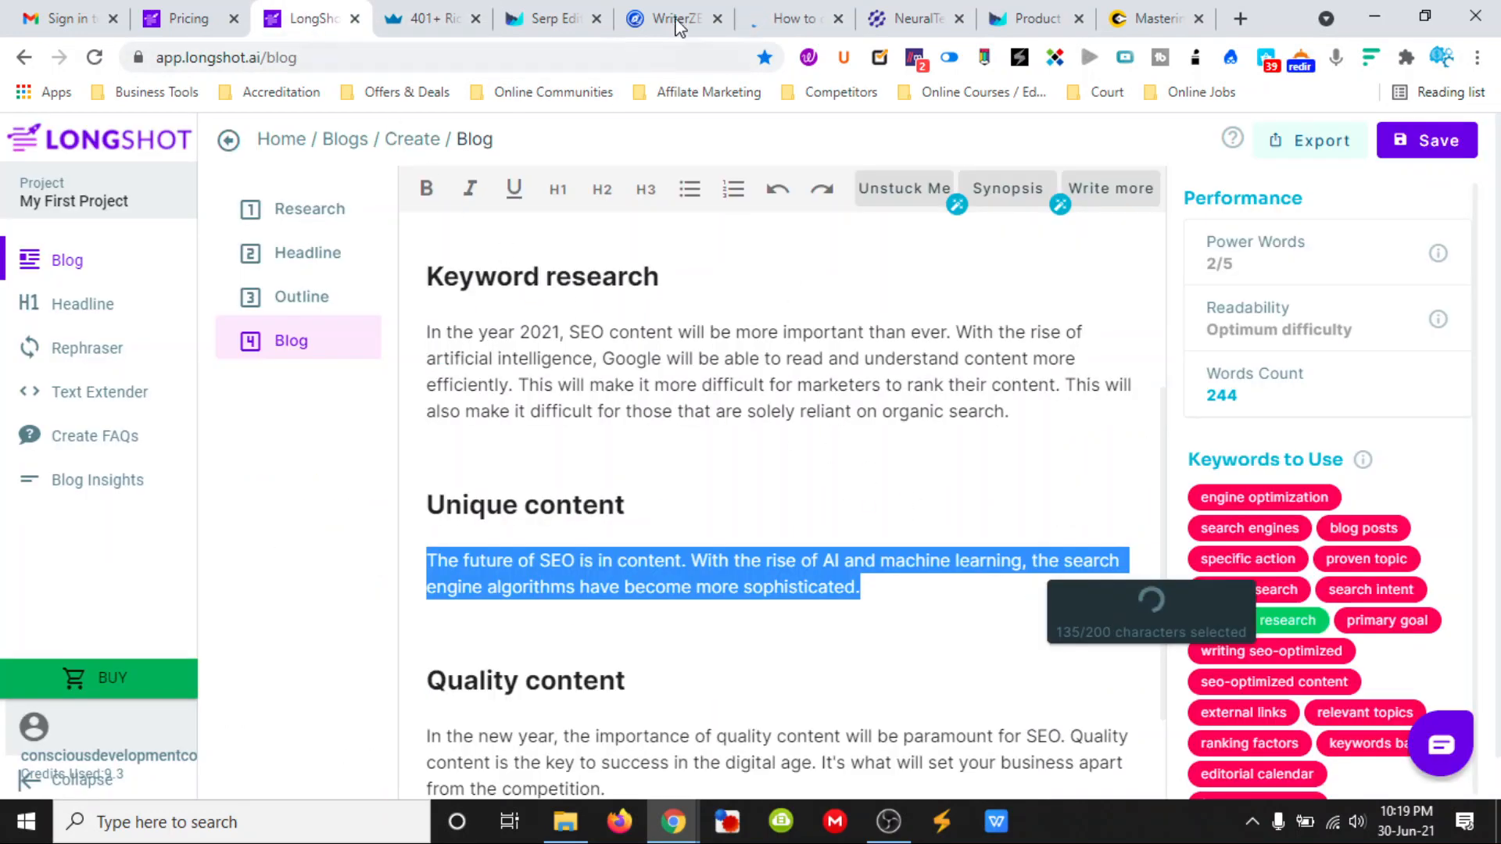
# - Check the new ClosersCopy document and retry Expand Content on the paragraph under "Unique content" in the LongShot blog
pyautogui.click(784, 21)
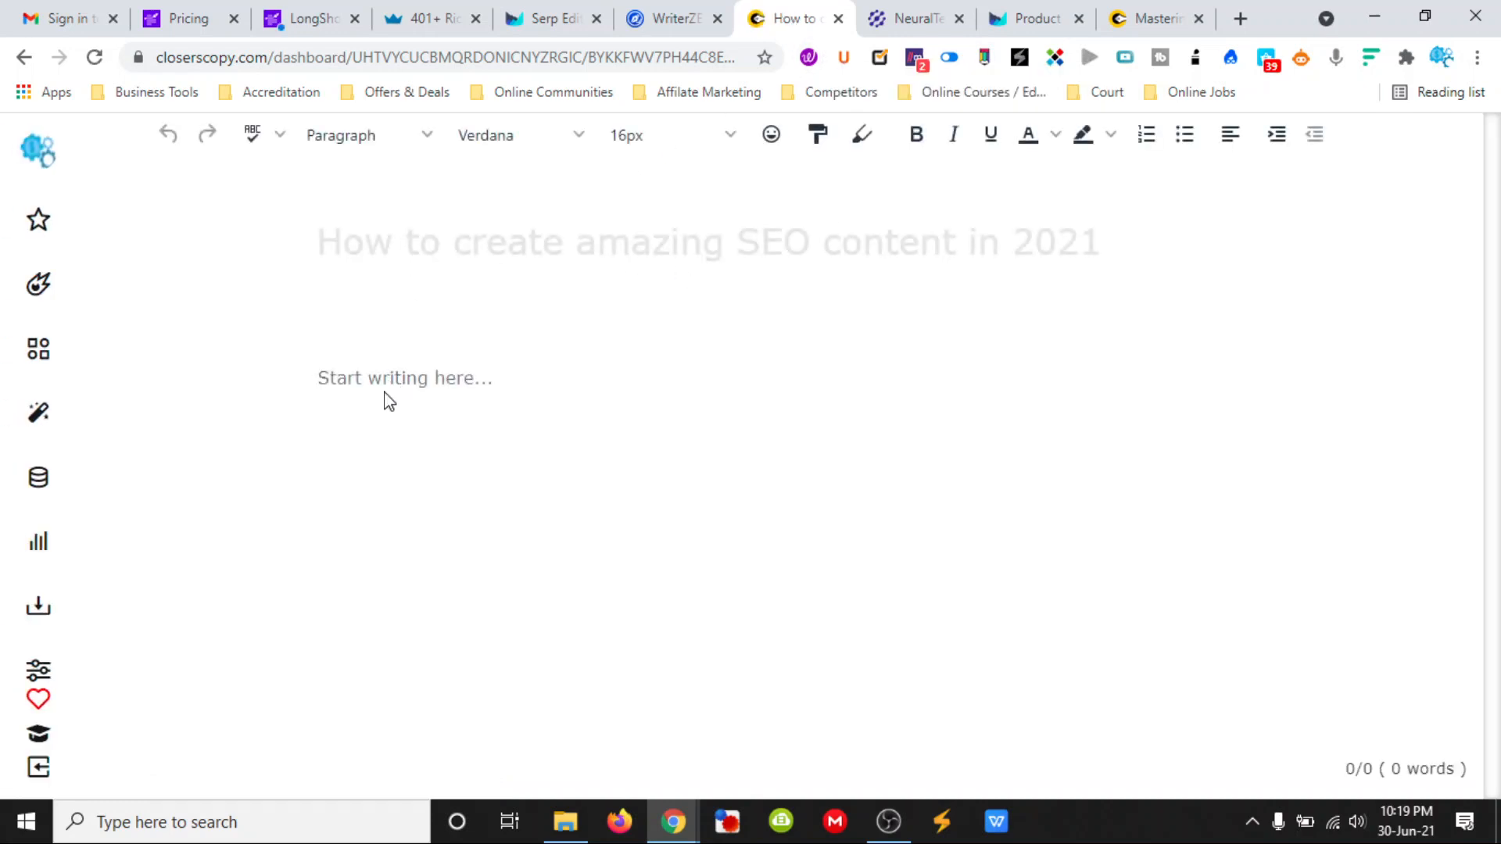
pyautogui.click(311, 31)
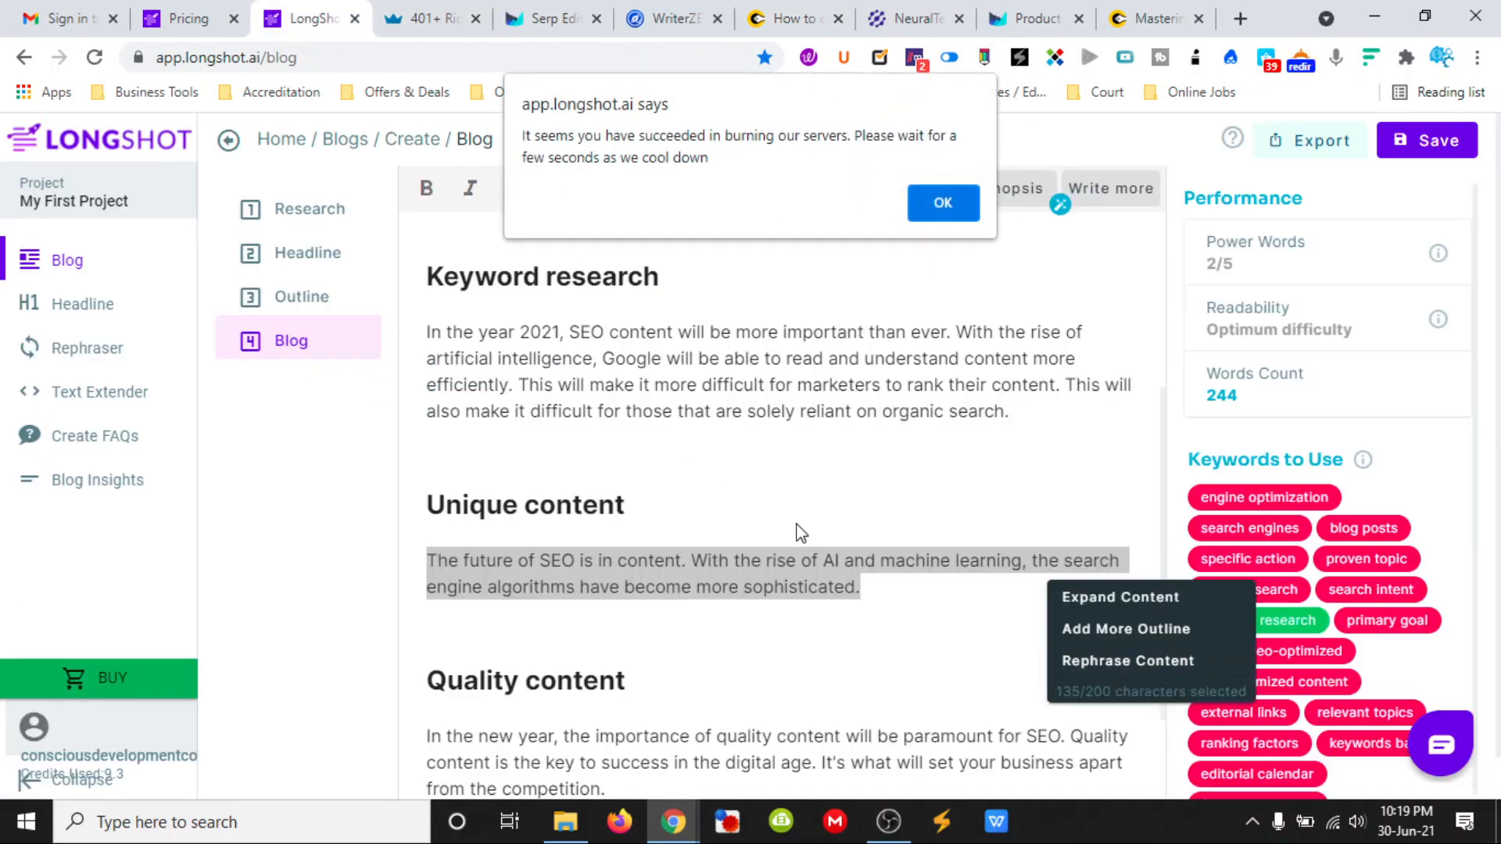
pyautogui.click(940, 200)
pyautogui.click(1074, 597)
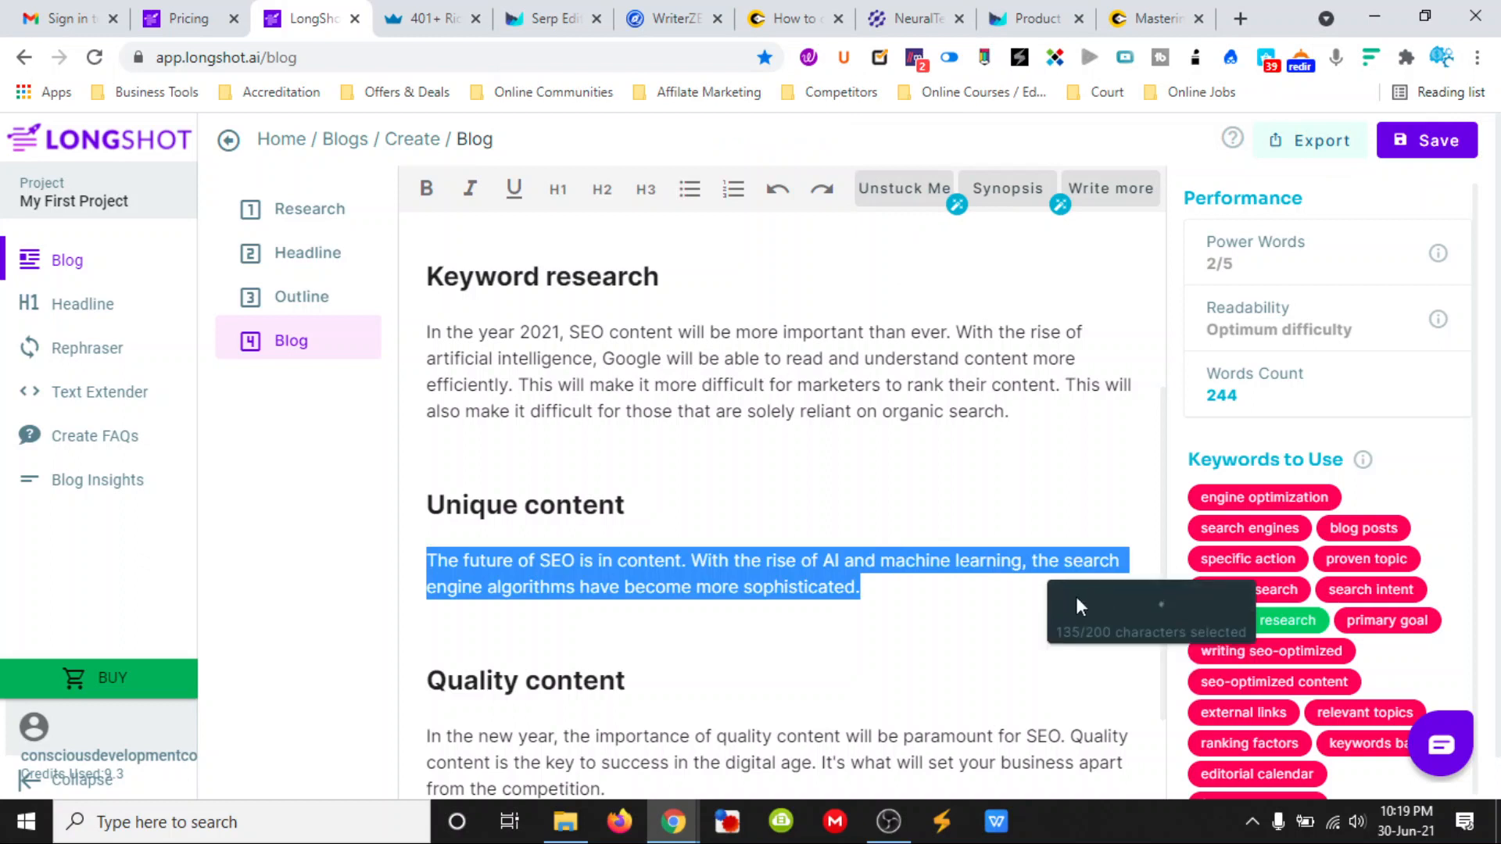
# - Copy the two-sentence paragraph under "Unique content" from the LongShot blog and paste it into the ClosersCopy document
pyautogui.click(893, 588)
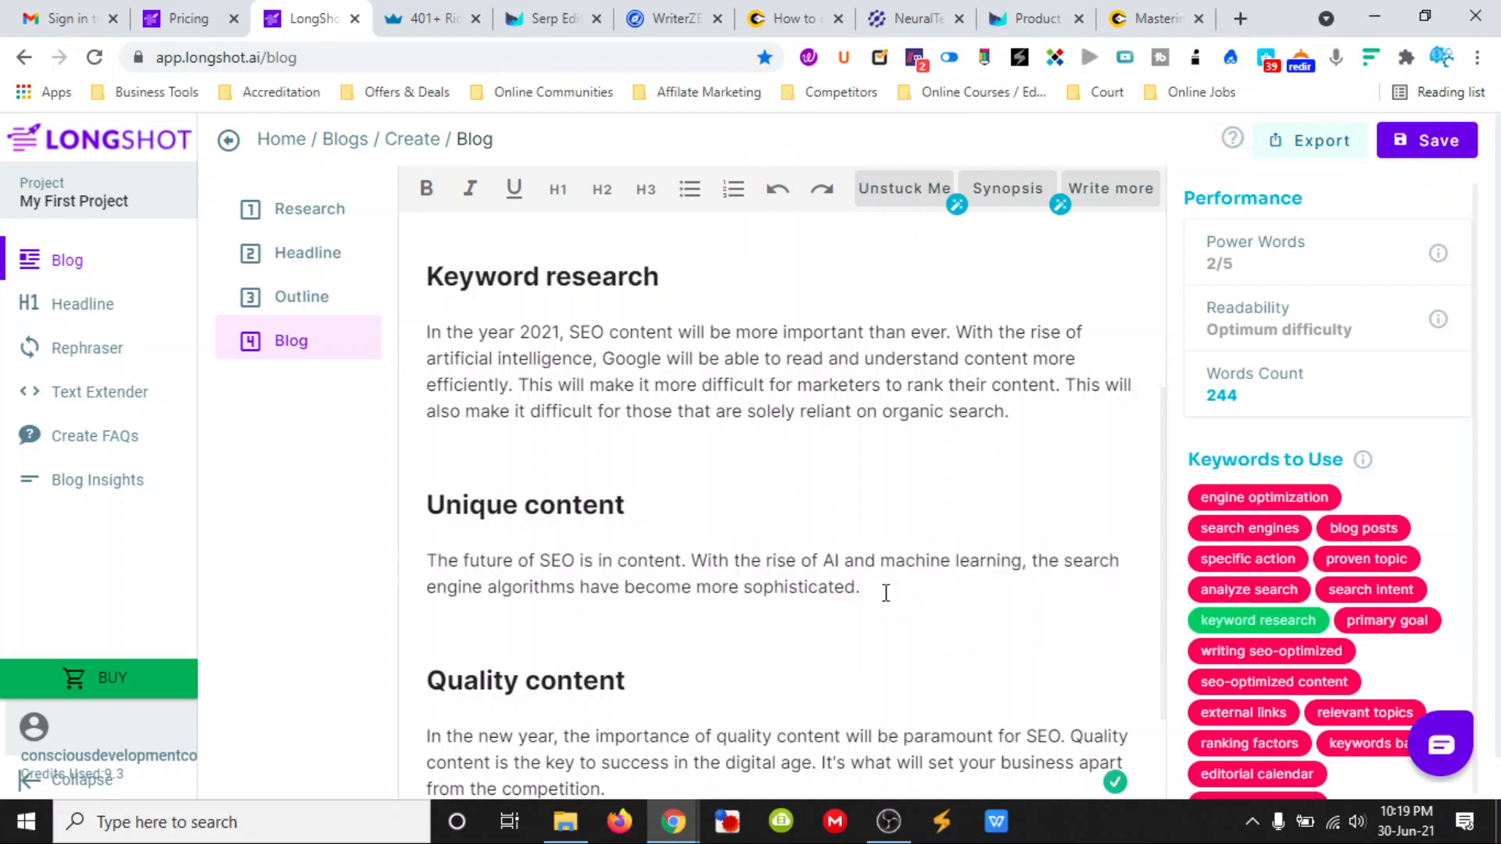
pyautogui.moveTo(886, 593); pyautogui.dragTo(438, 563)
pyautogui.hotkey('ctrl', 'c')
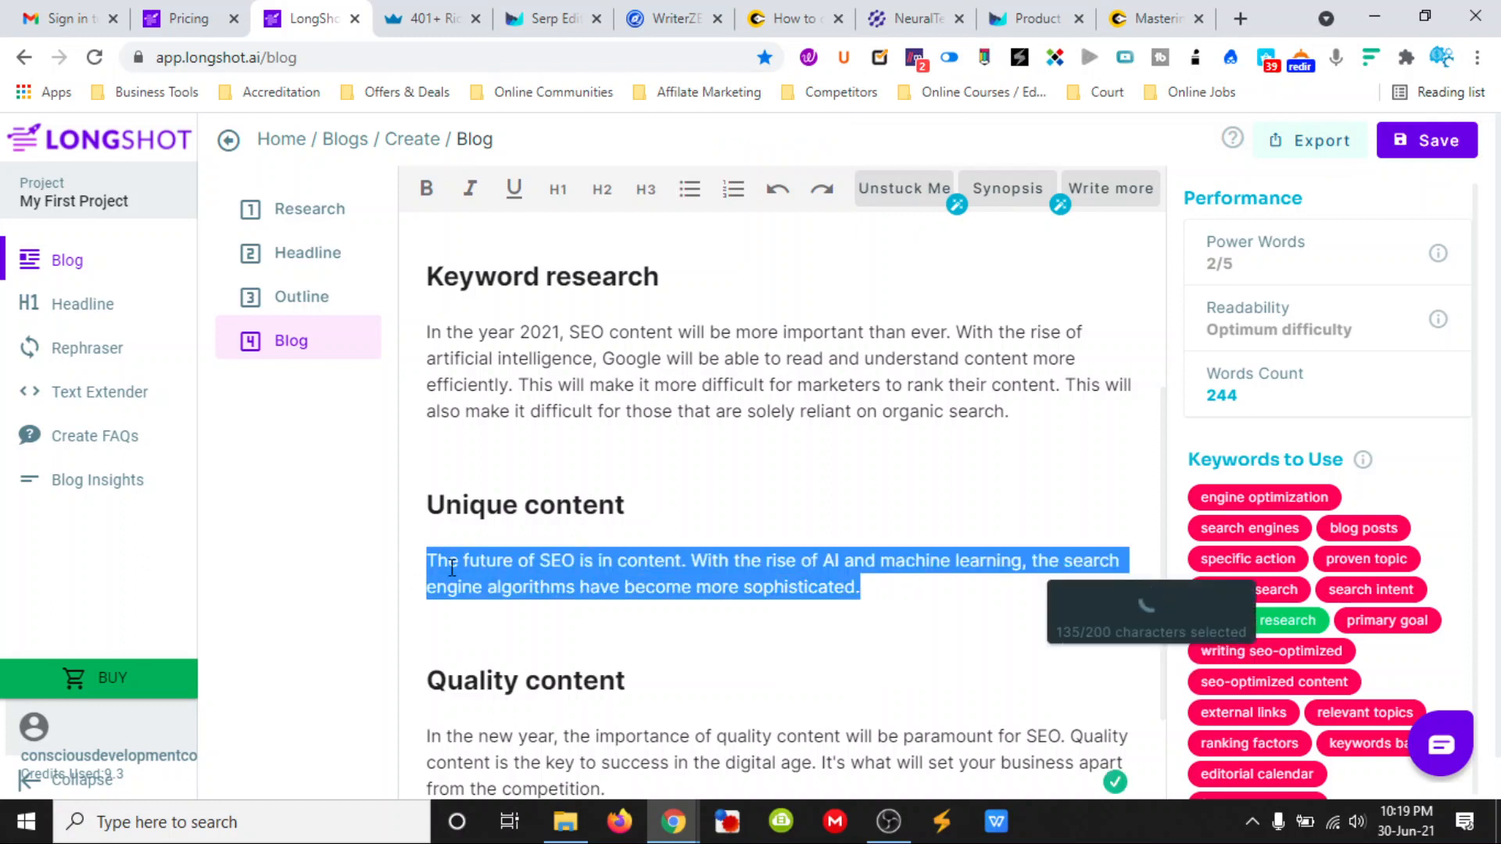
pyautogui.rightClick(451, 569)
pyautogui.click(516, 111)
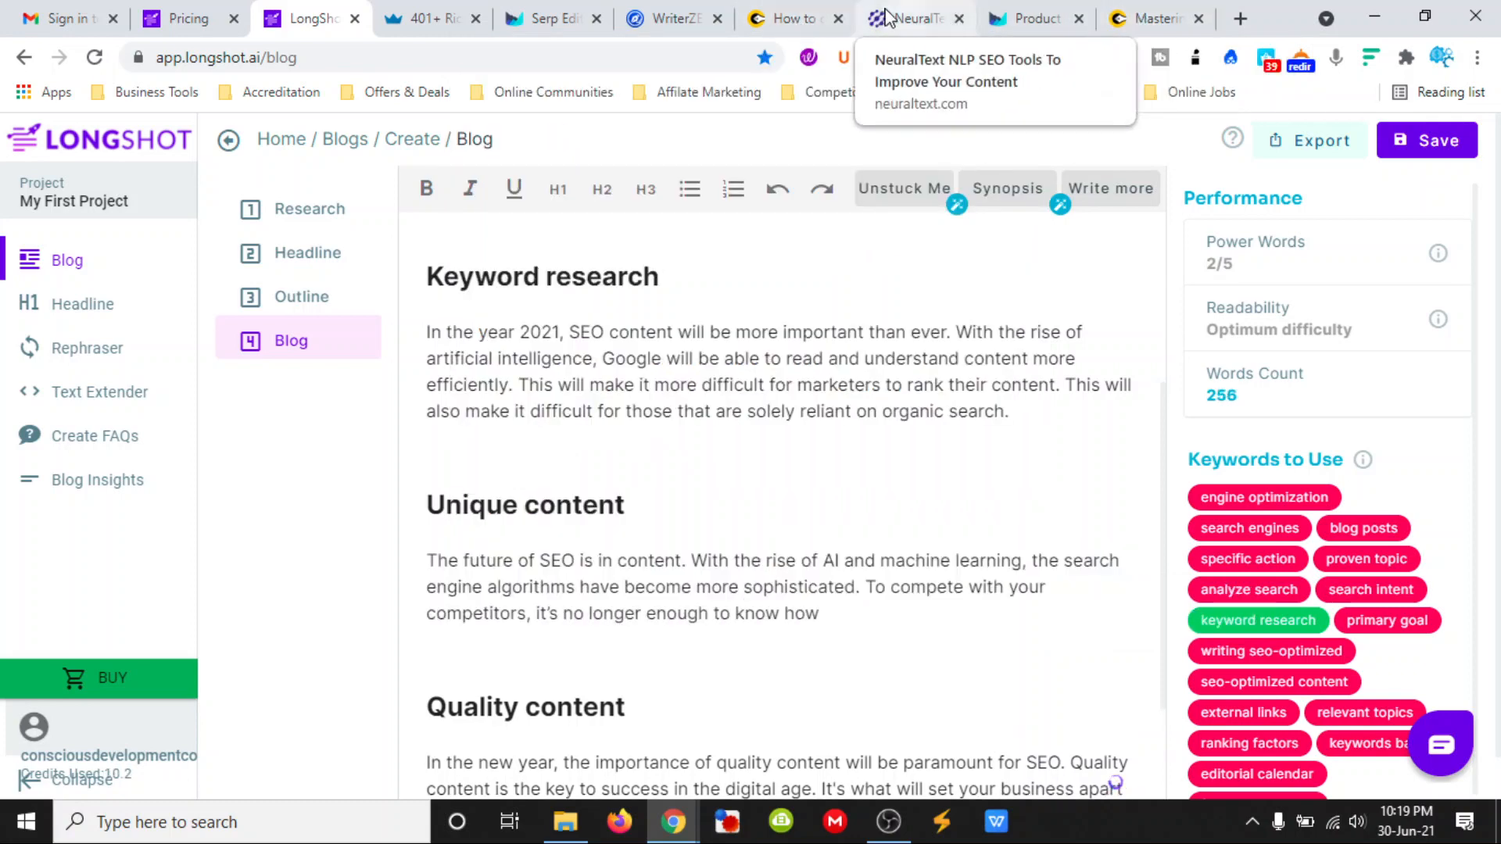
pyautogui.click(795, 18)
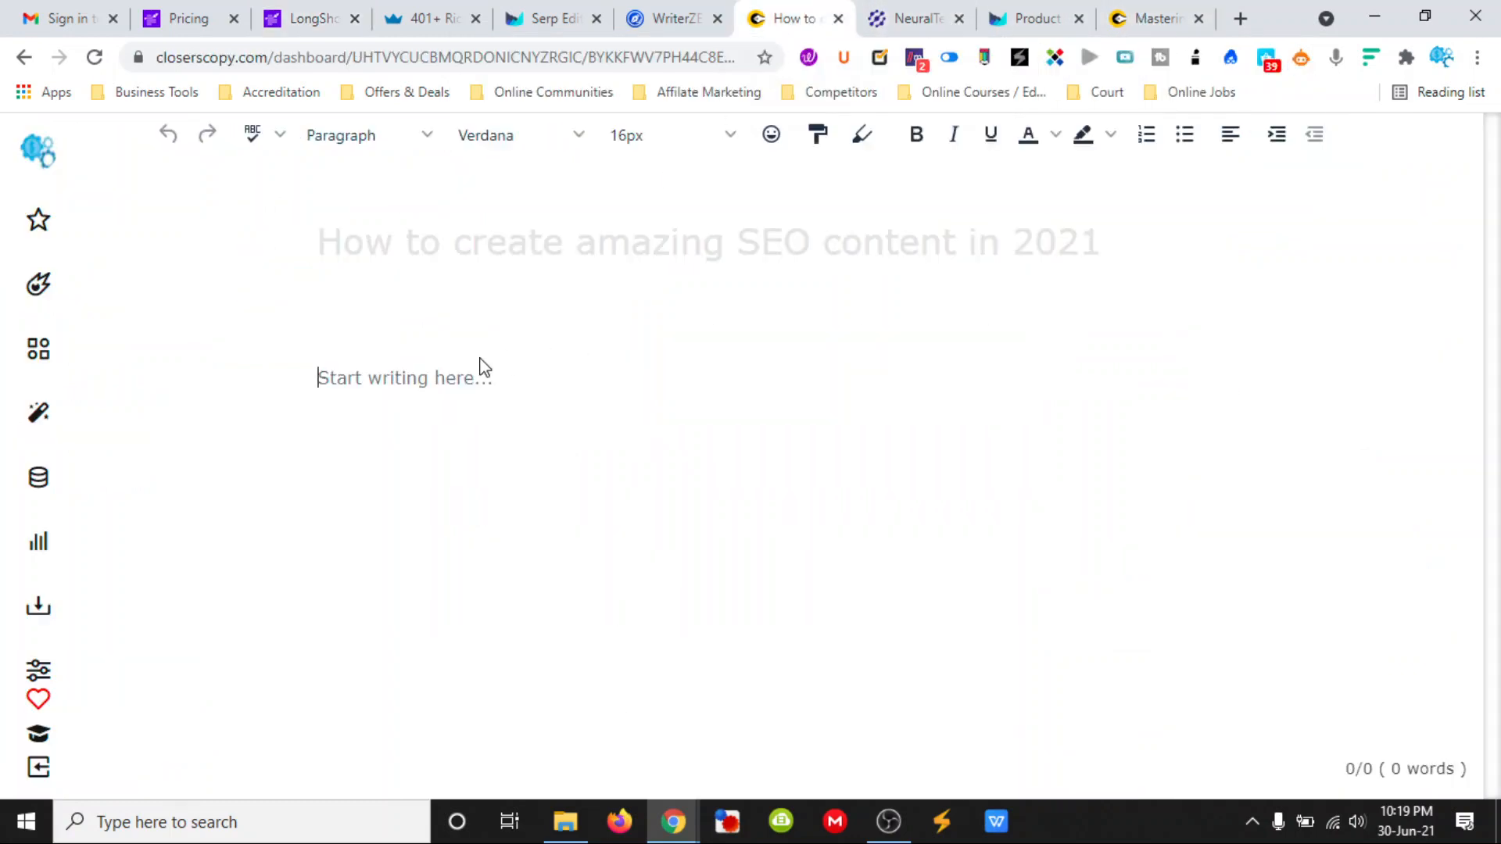
pyautogui.hotkey('ctrl', 'v')
# - Select the whole pasted paragraph about the future of SEO and expand it with the AI
pyautogui.moveTo(730, 412); pyautogui.dragTo(539, 415)
pyautogui.moveTo(439, 415); pyautogui.dragTo(328, 380)
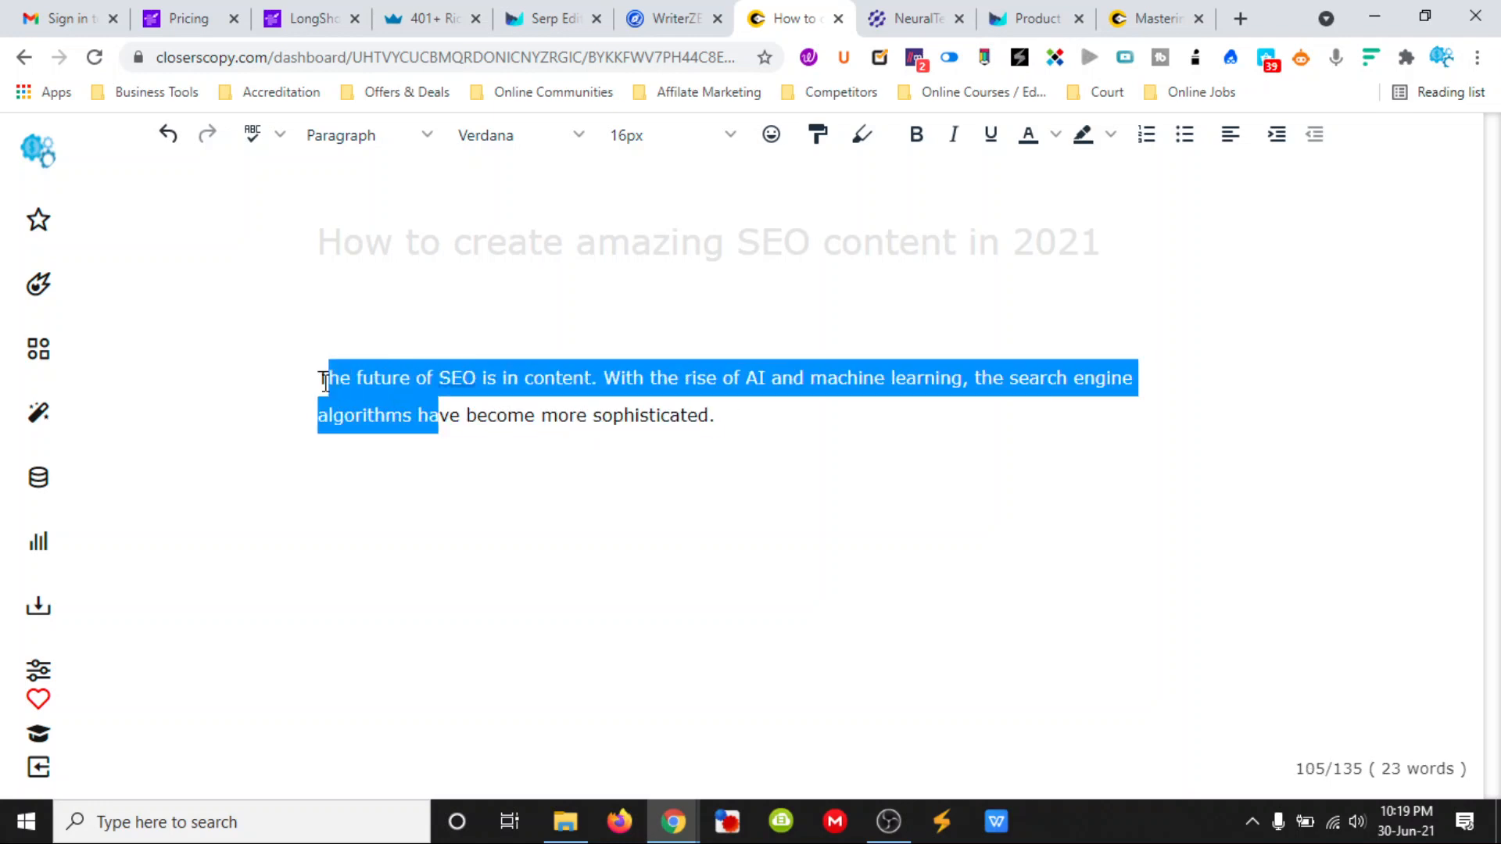
pyautogui.moveTo(727, 412); pyautogui.dragTo(323, 378)
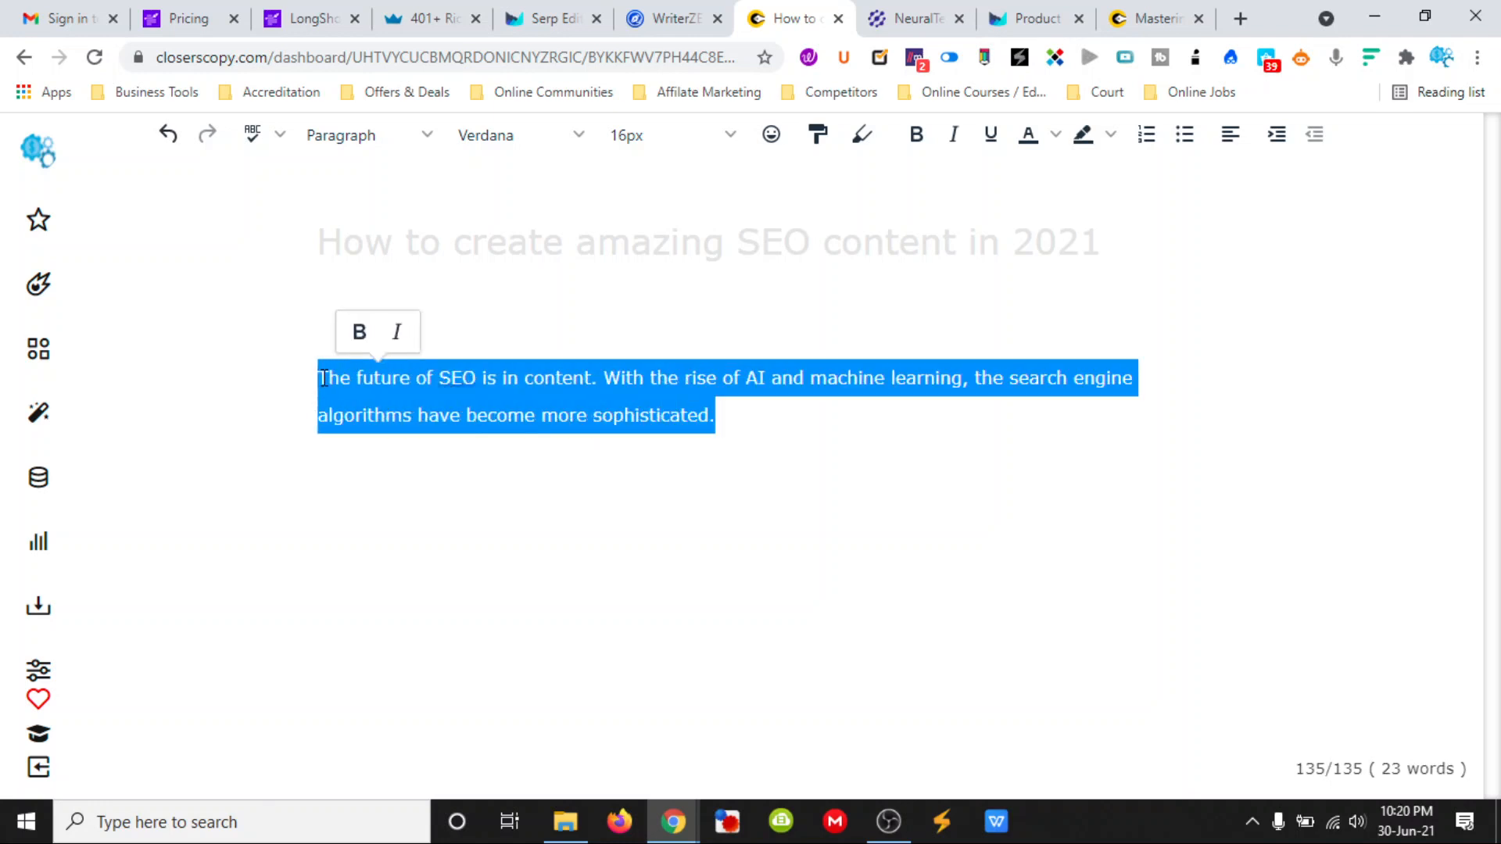
pyautogui.rightClick(334, 379)
pyautogui.click(383, 400)
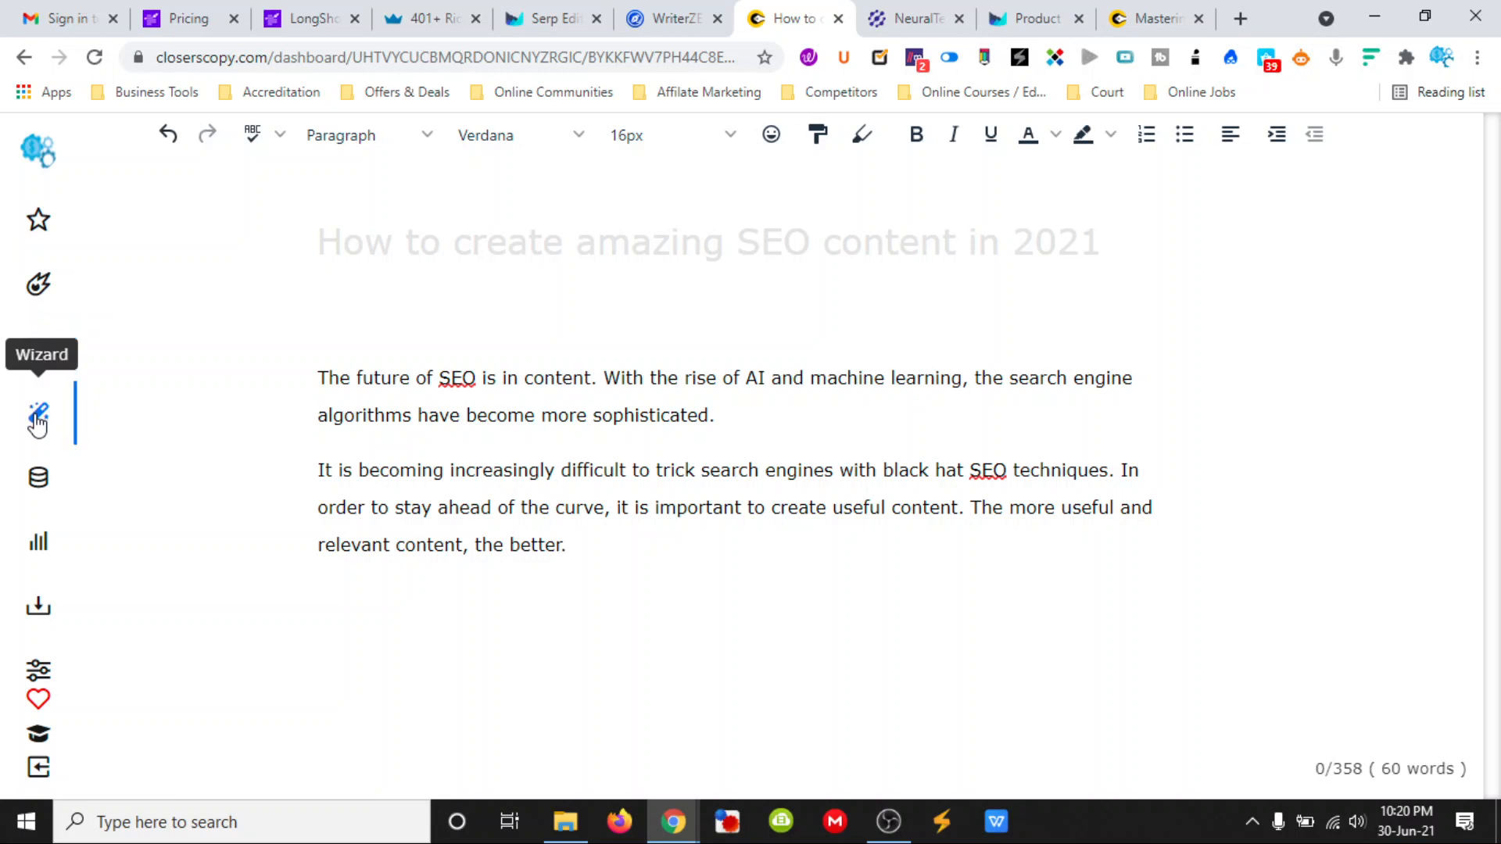
# - Copy the phrase "SEO techniques" from the second paragraph onto a new line below the text
pyautogui.rightClick(591, 541)
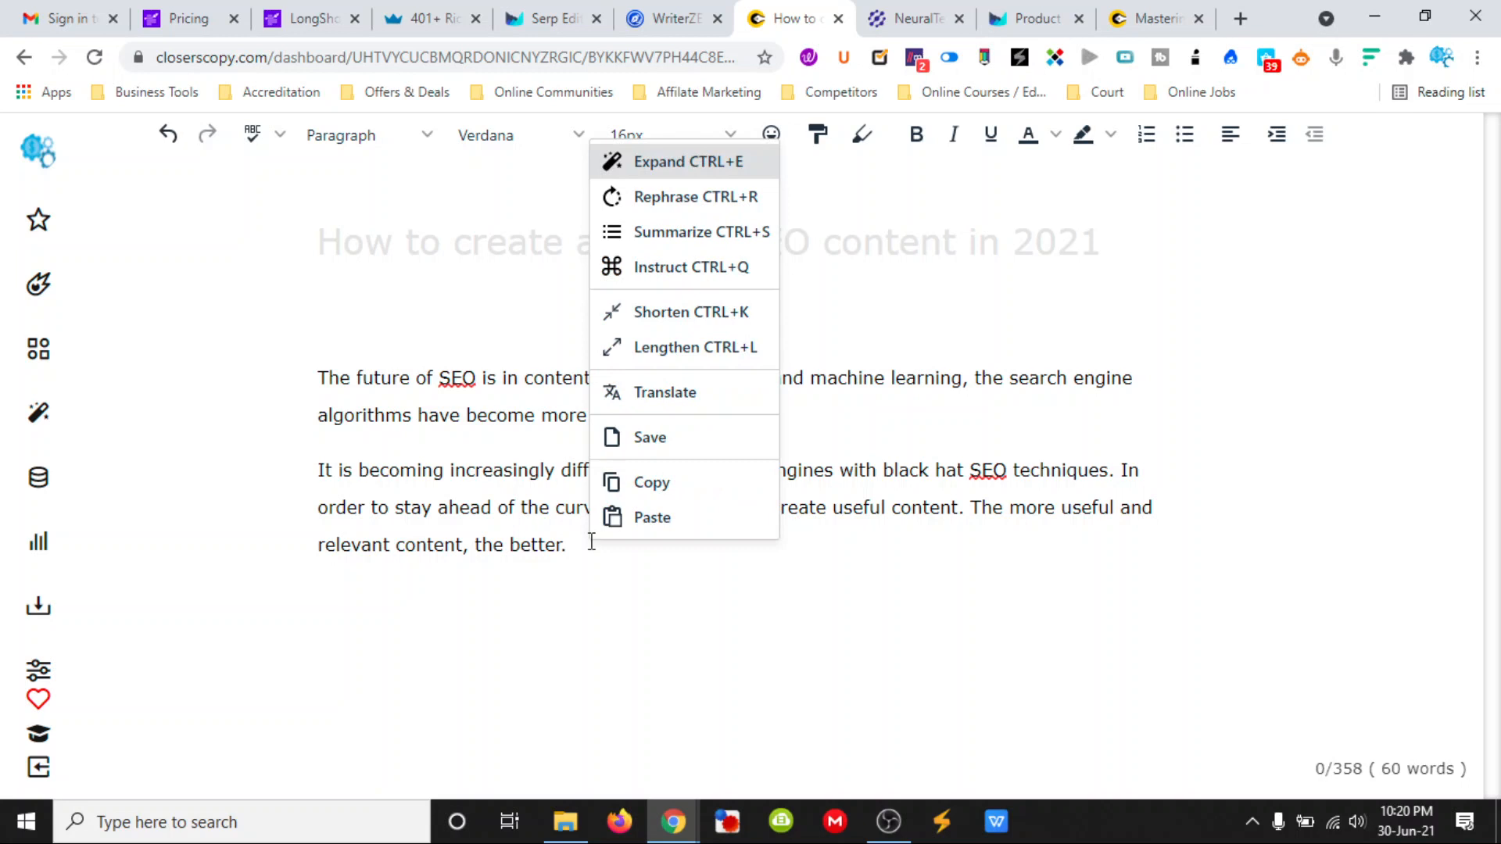
pyautogui.click(701, 267)
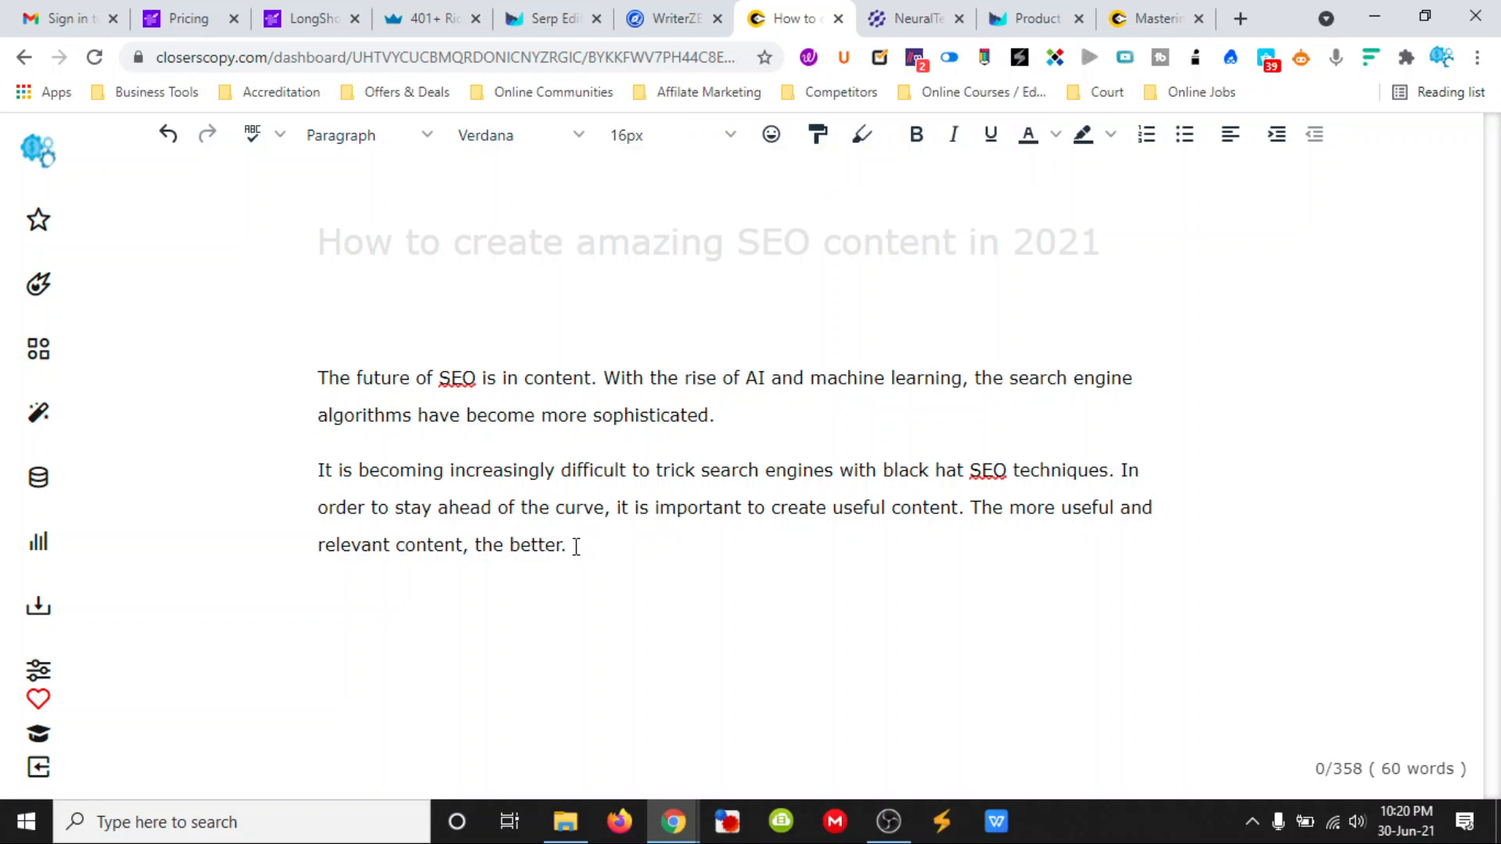
pyautogui.moveTo(969, 470); pyautogui.dragTo(1107, 462)
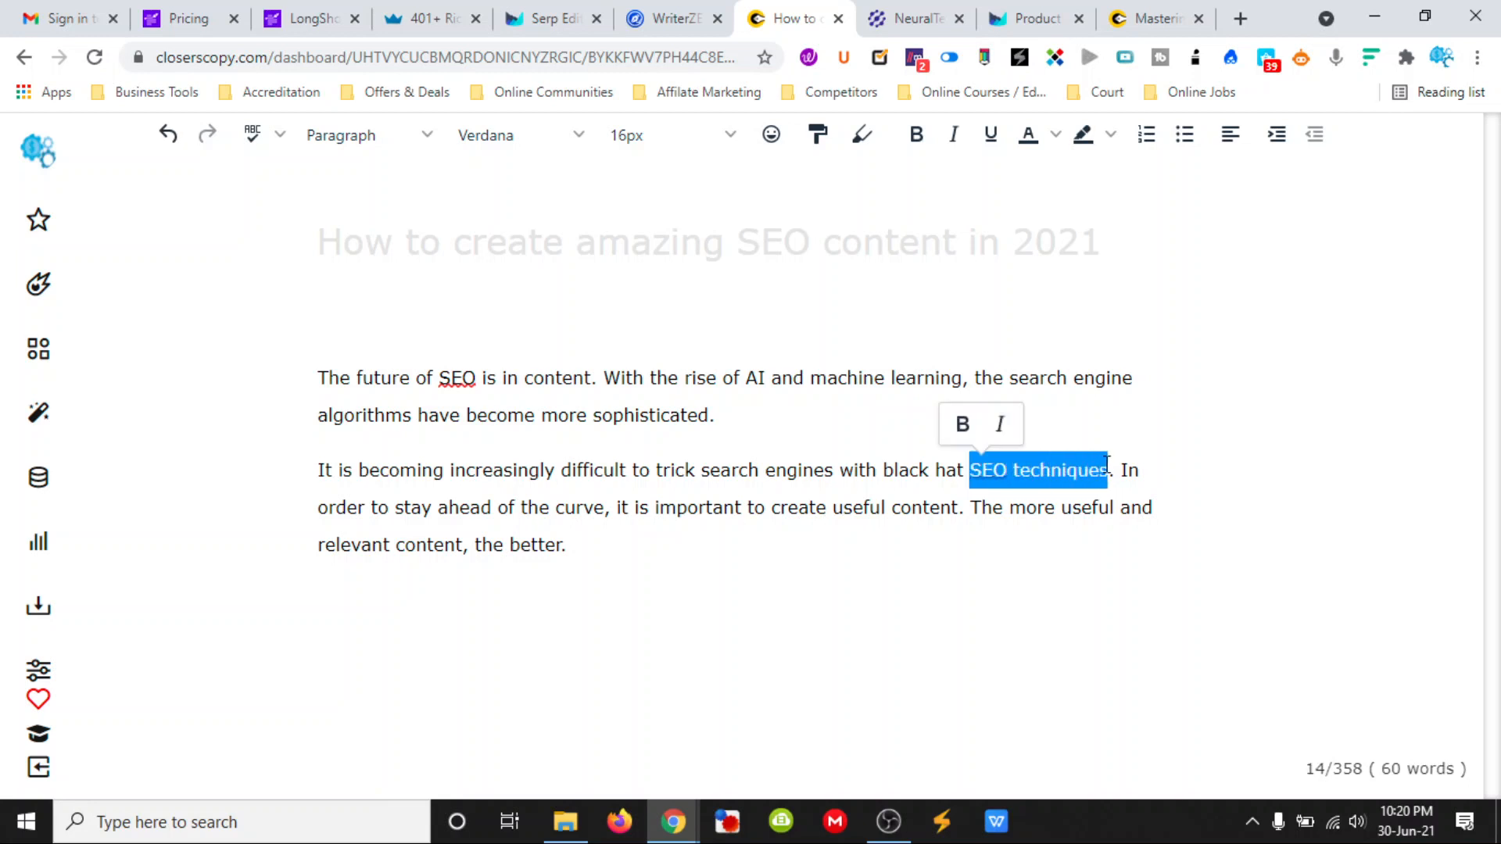
pyautogui.click(497, 603)
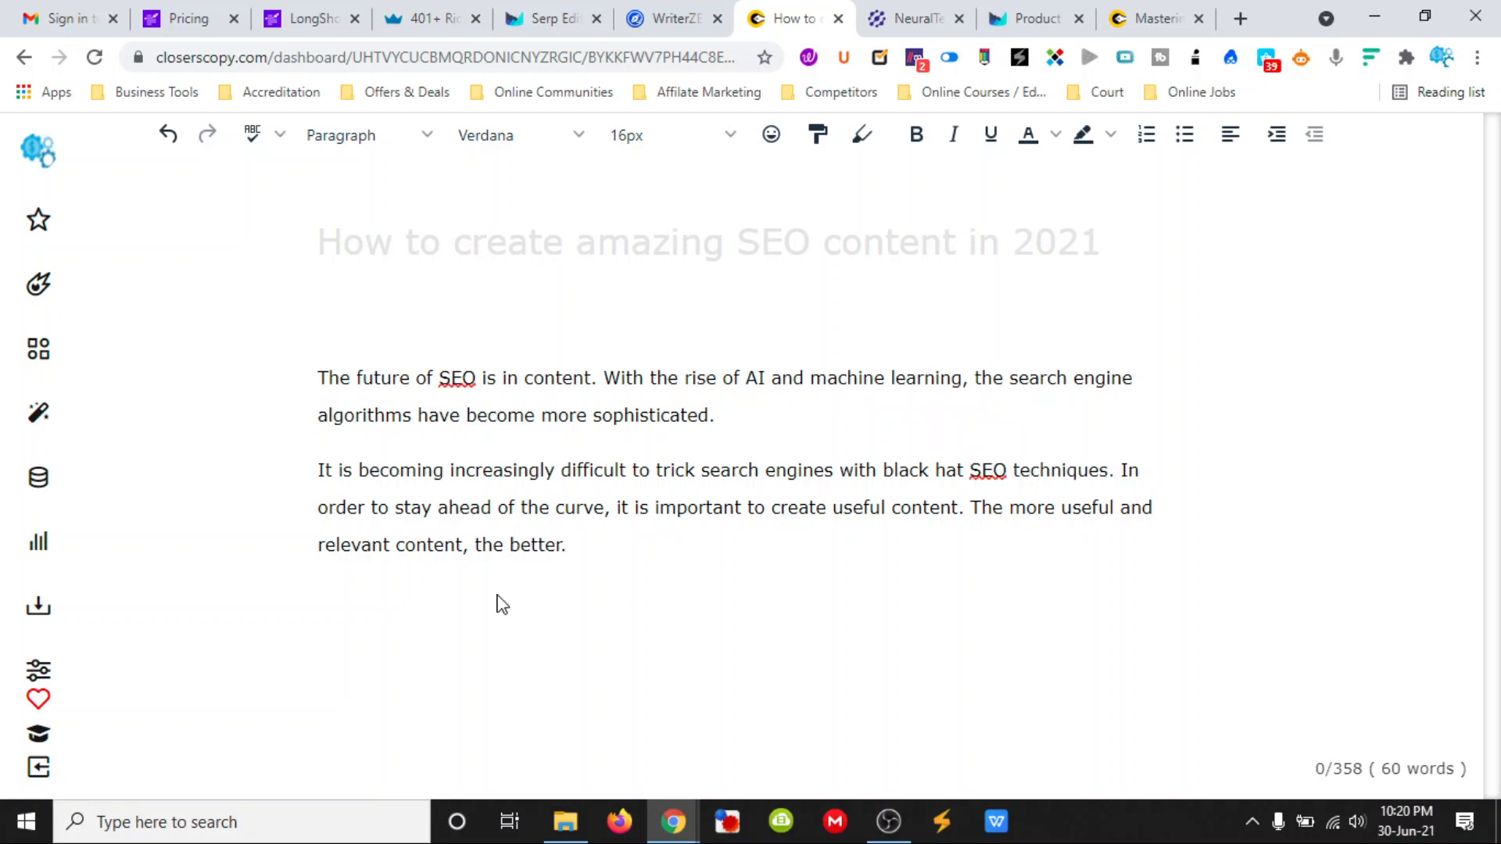
pyautogui.click(610, 555)
pyautogui.hotkey('ctrl', 'v')
# - Run the Instruct command on the separate "SEO techniques" line
pyautogui.moveTo(467, 655); pyautogui.dragTo(328, 666)
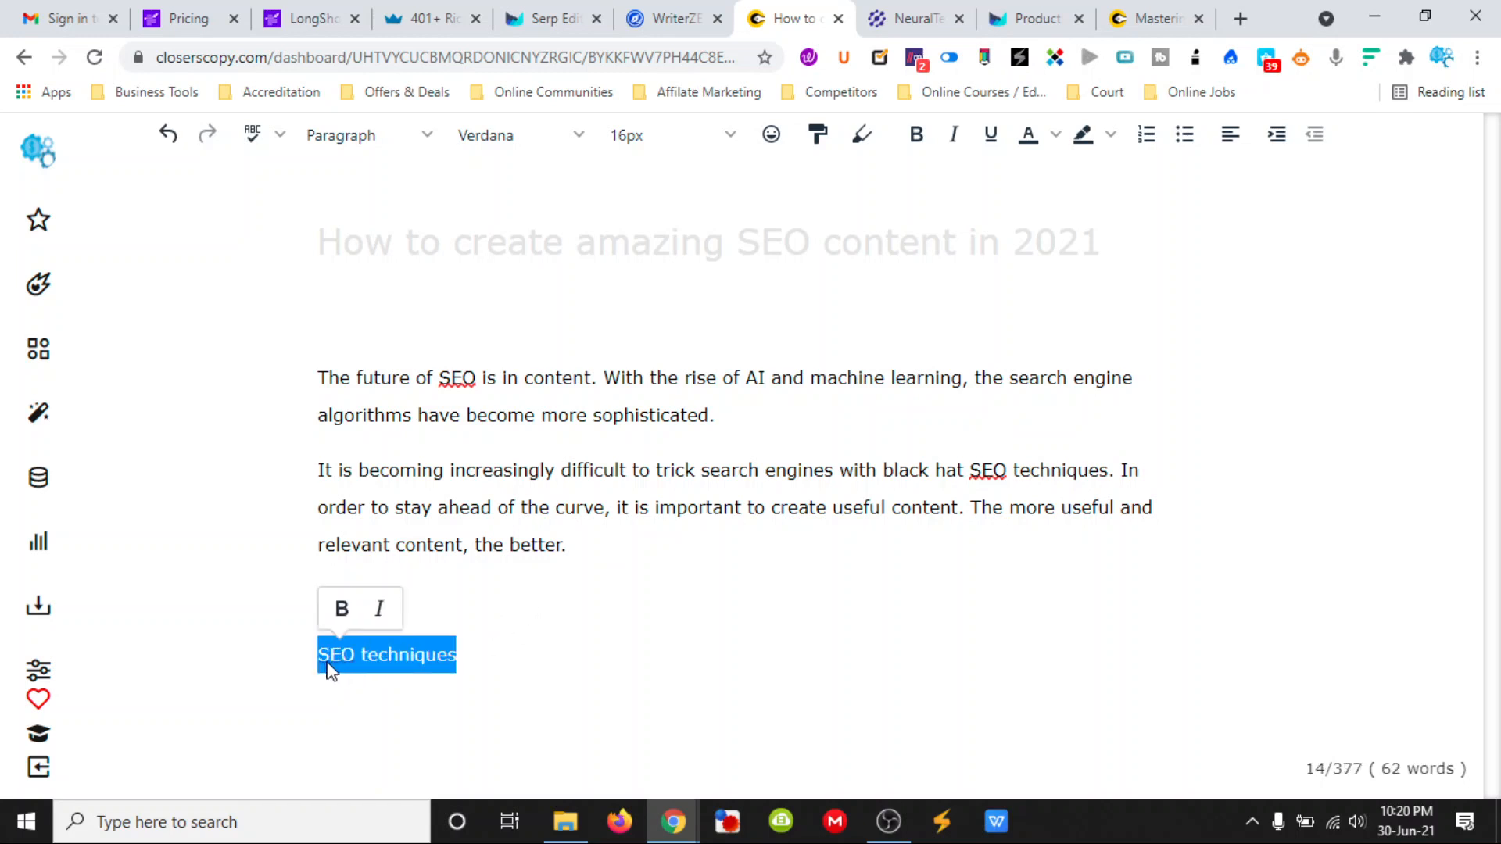
pyautogui.rightClick(335, 659)
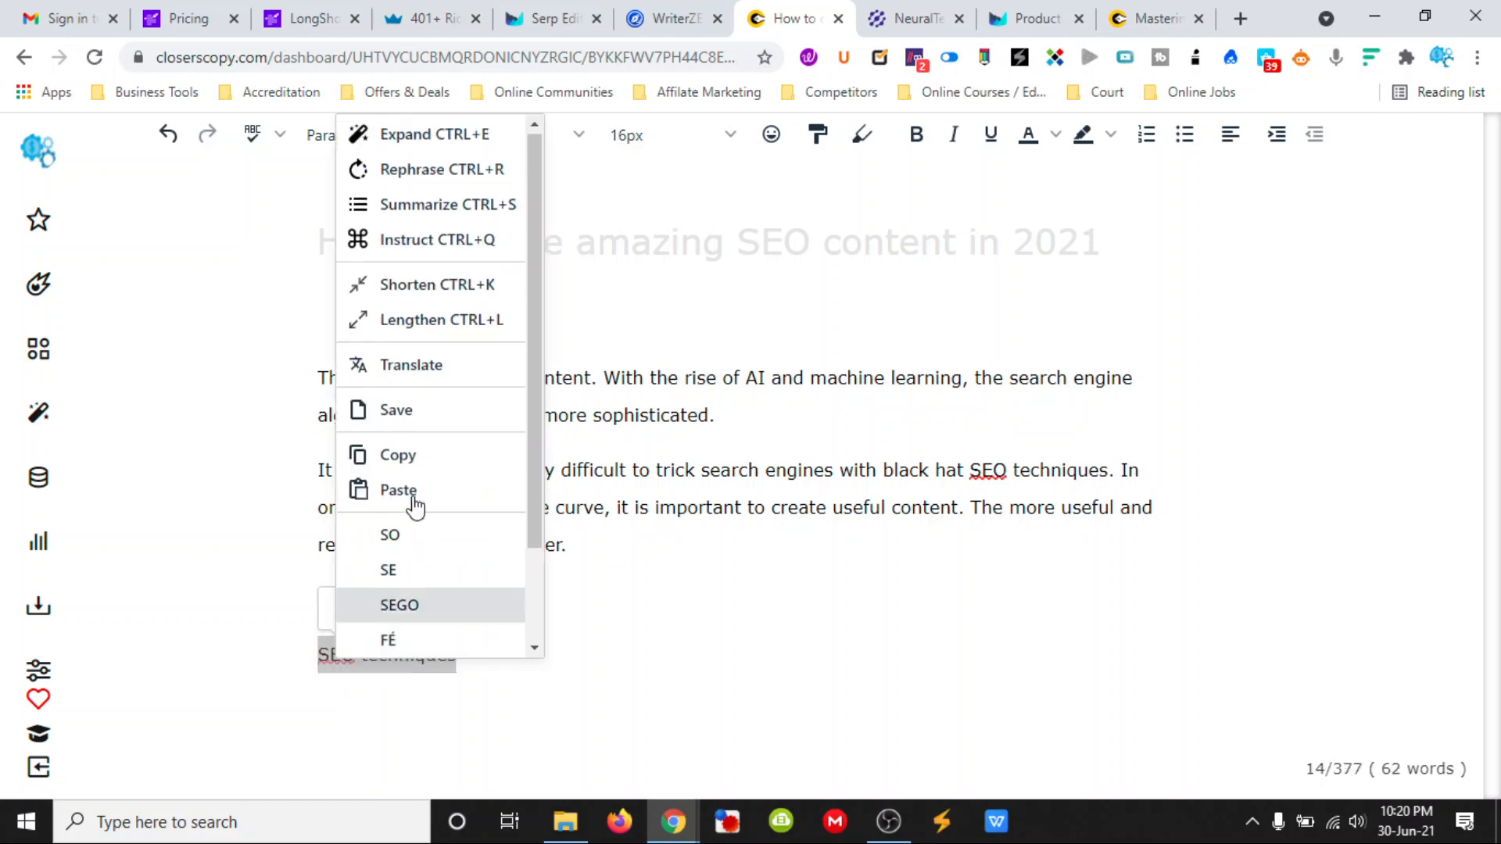
pyautogui.click(436, 240)
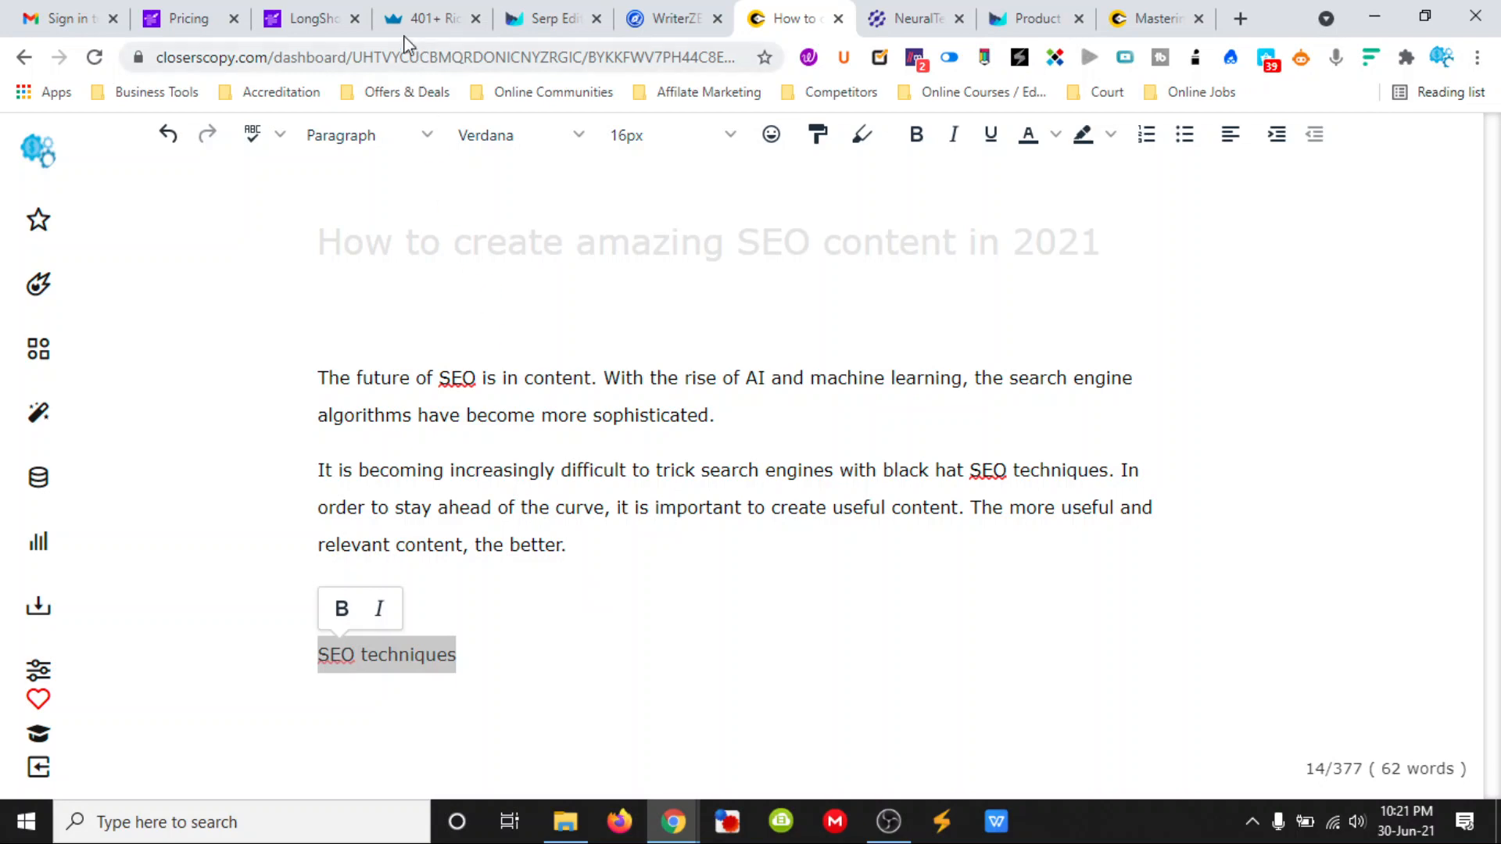
# - Switch to the LongShot blog, review the expanded "Unique content" section and try to expand the paragraph under "Quality content"
pyautogui.click(312, 17)
pyautogui.scroll(-1, 781, 571)
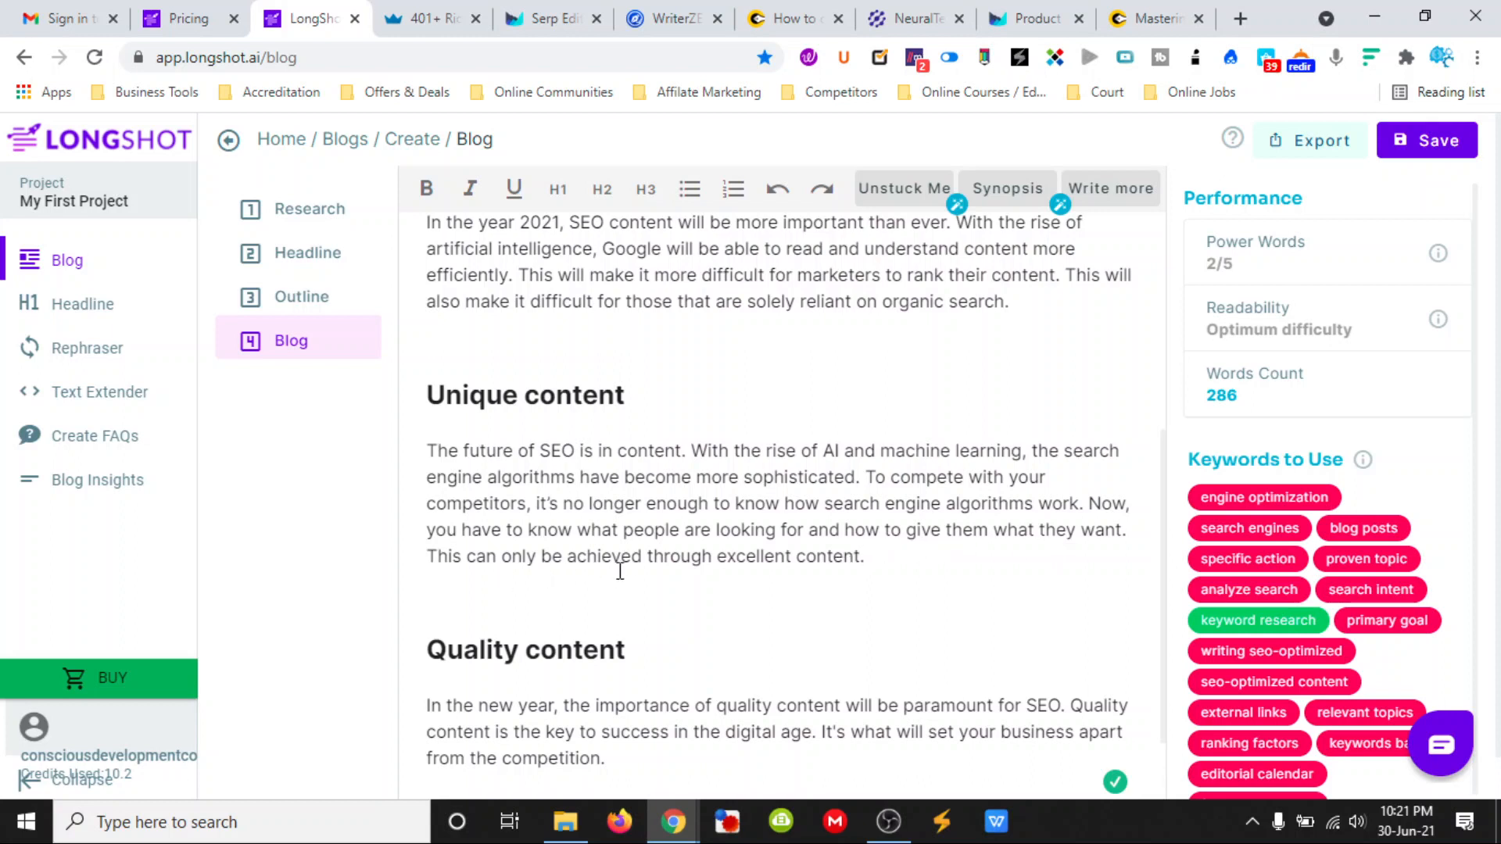
pyautogui.scroll(-1, 707, 542)
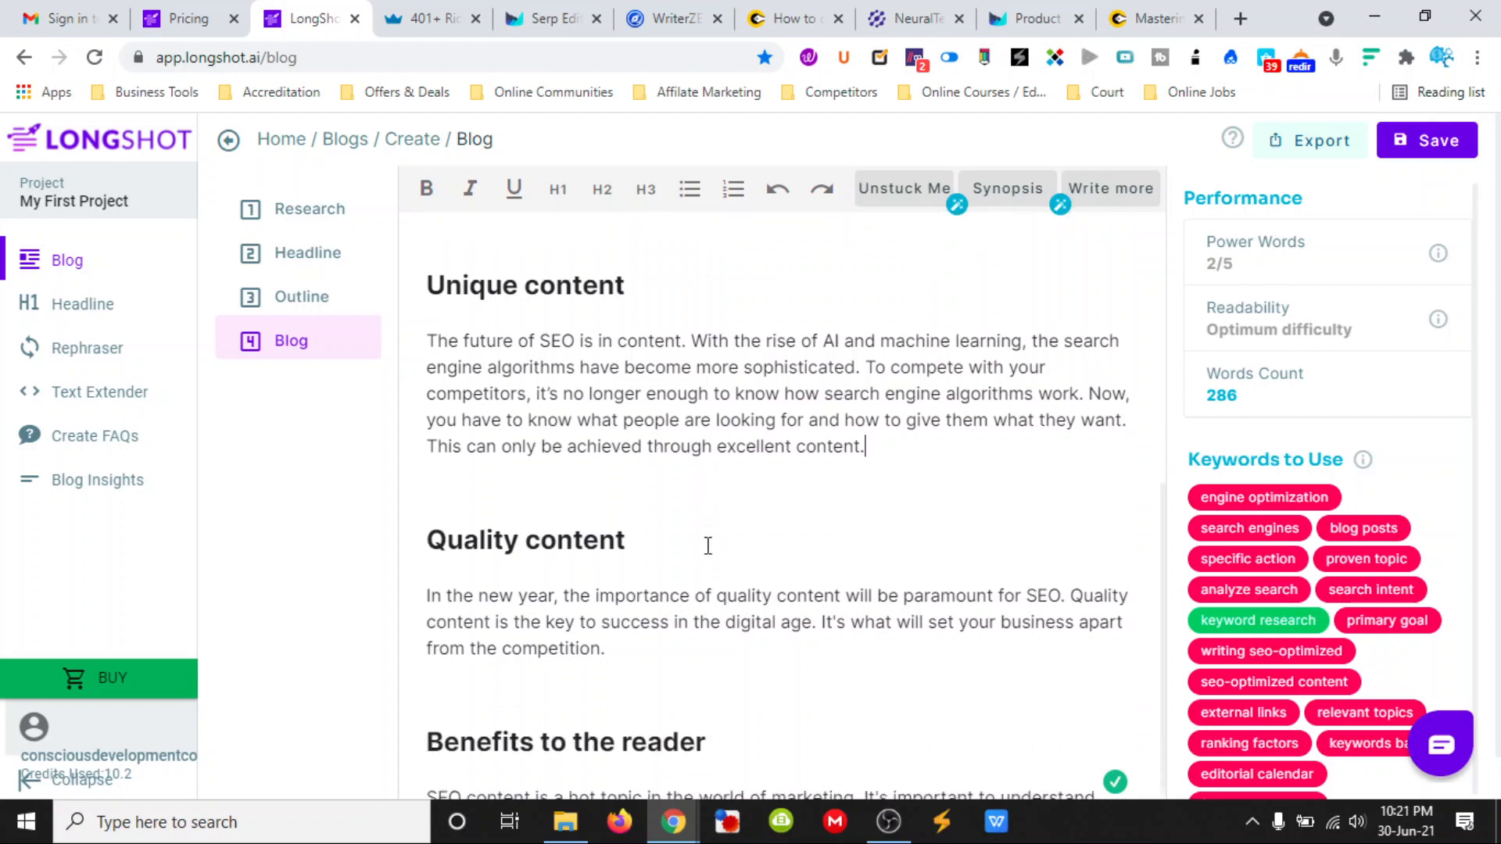
pyautogui.scroll(-1, 724, 523)
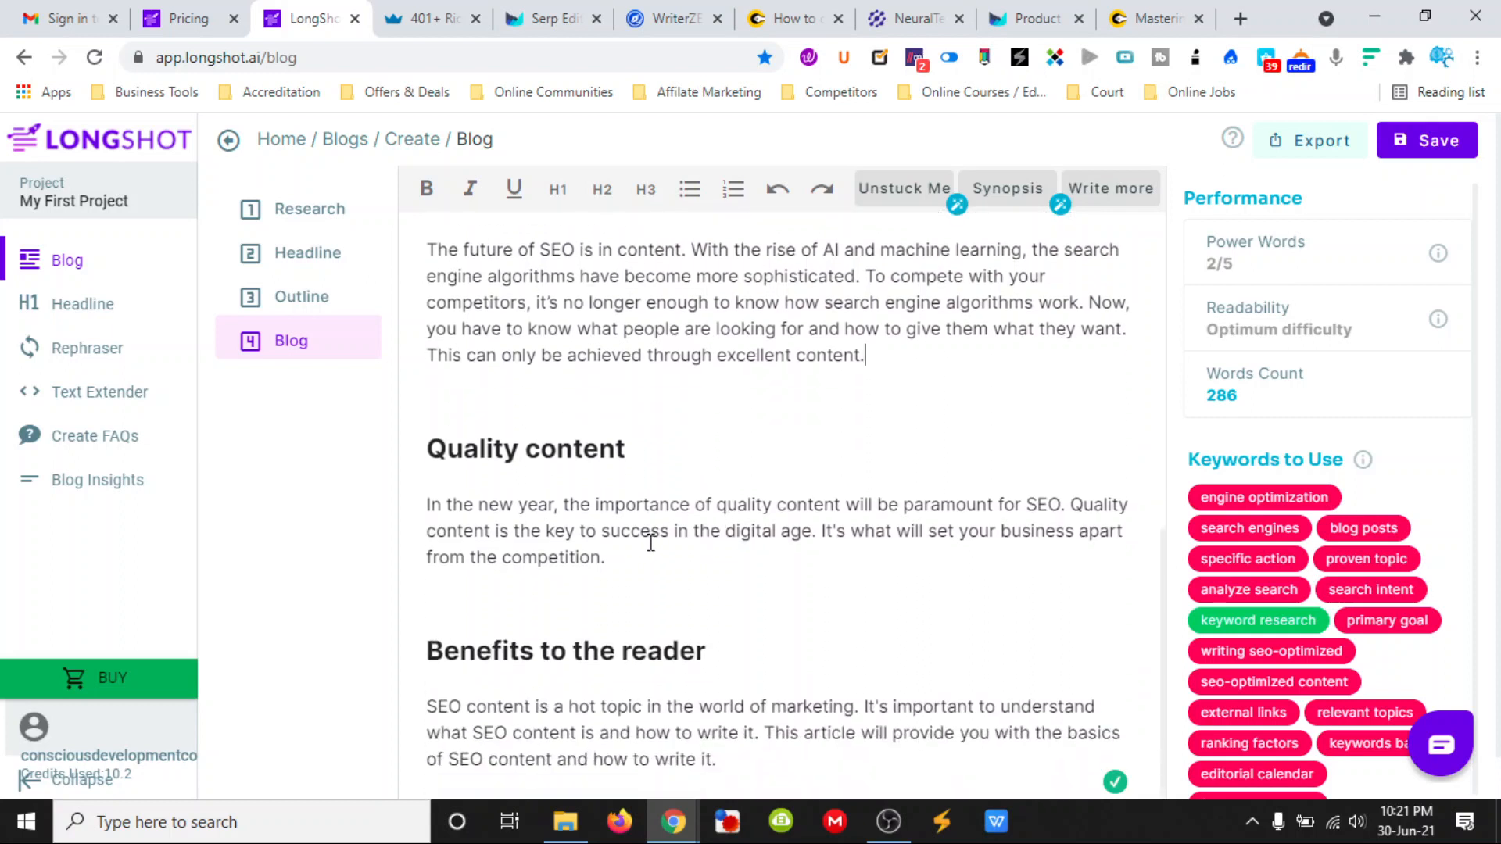
pyautogui.moveTo(630, 552); pyautogui.dragTo(425, 512)
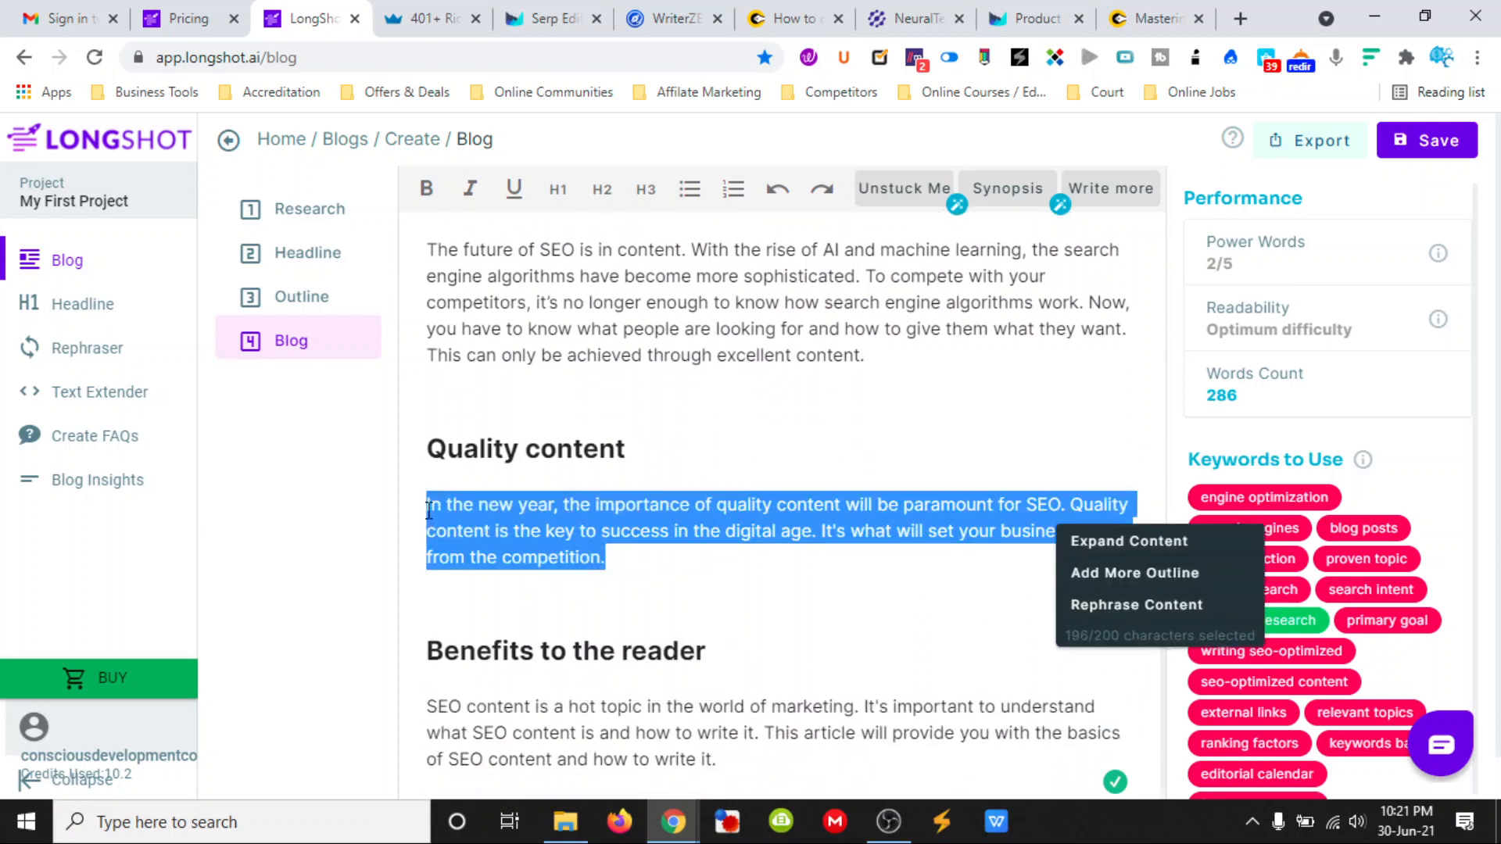
pyautogui.click(1072, 543)
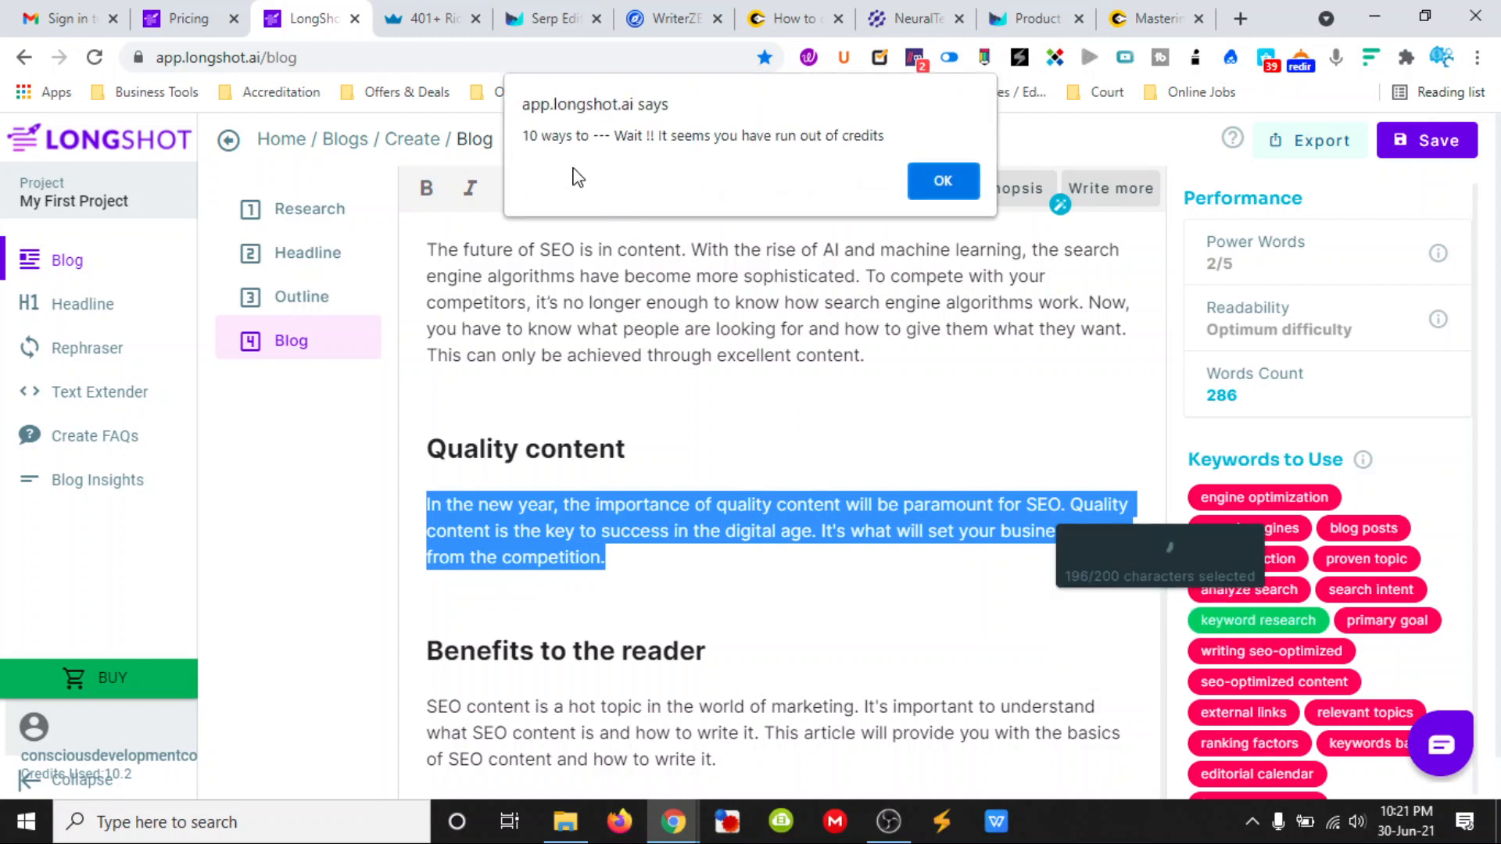
pyautogui.click(941, 181)
pyautogui.click(917, 409)
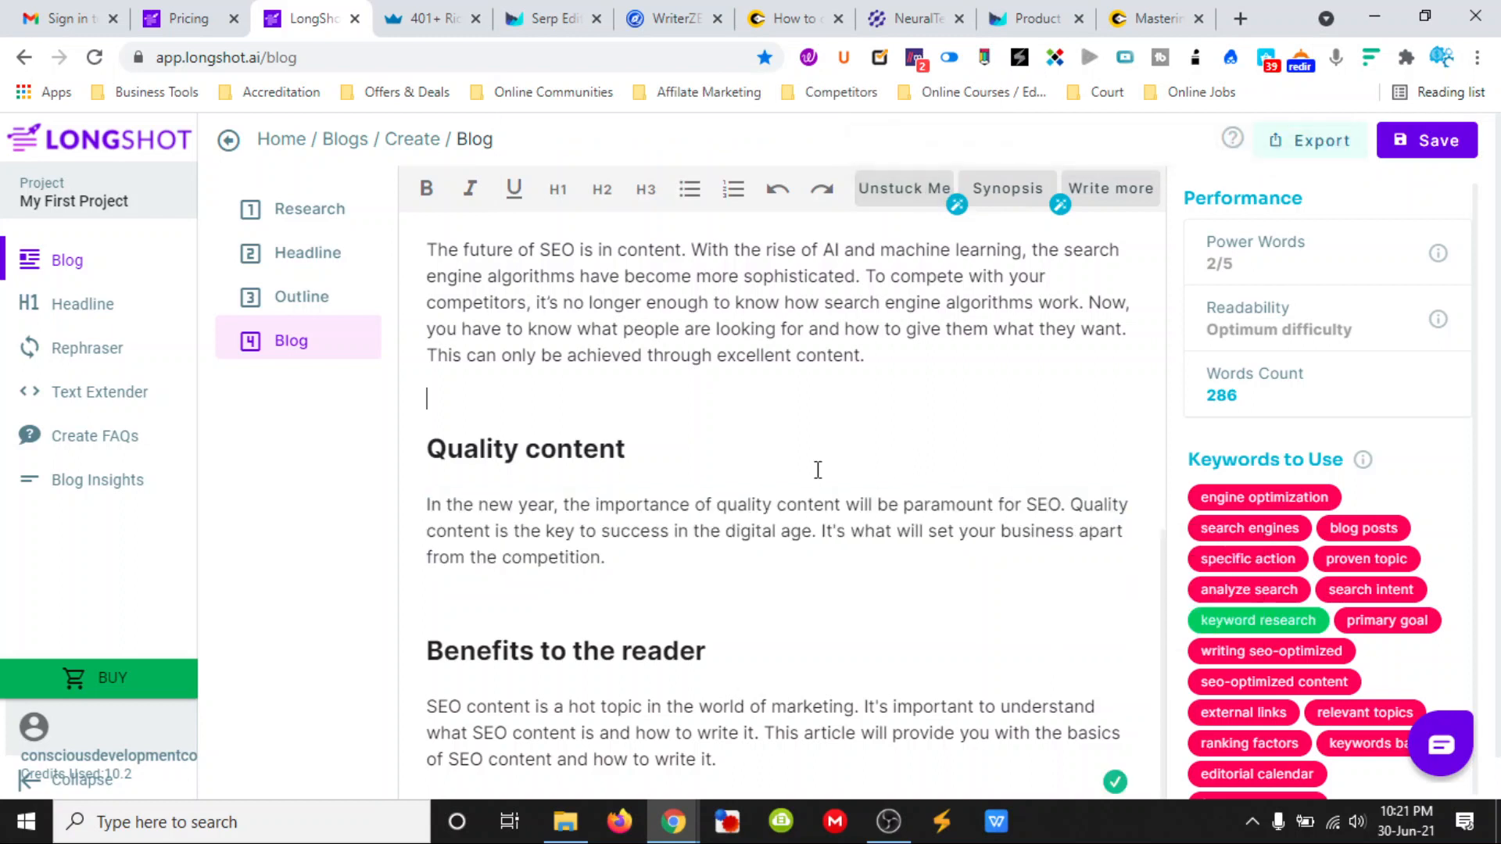
# - Look at the Create FAQs tool, return to the blog and save it
pyautogui.scroll(-1, 798, 473)
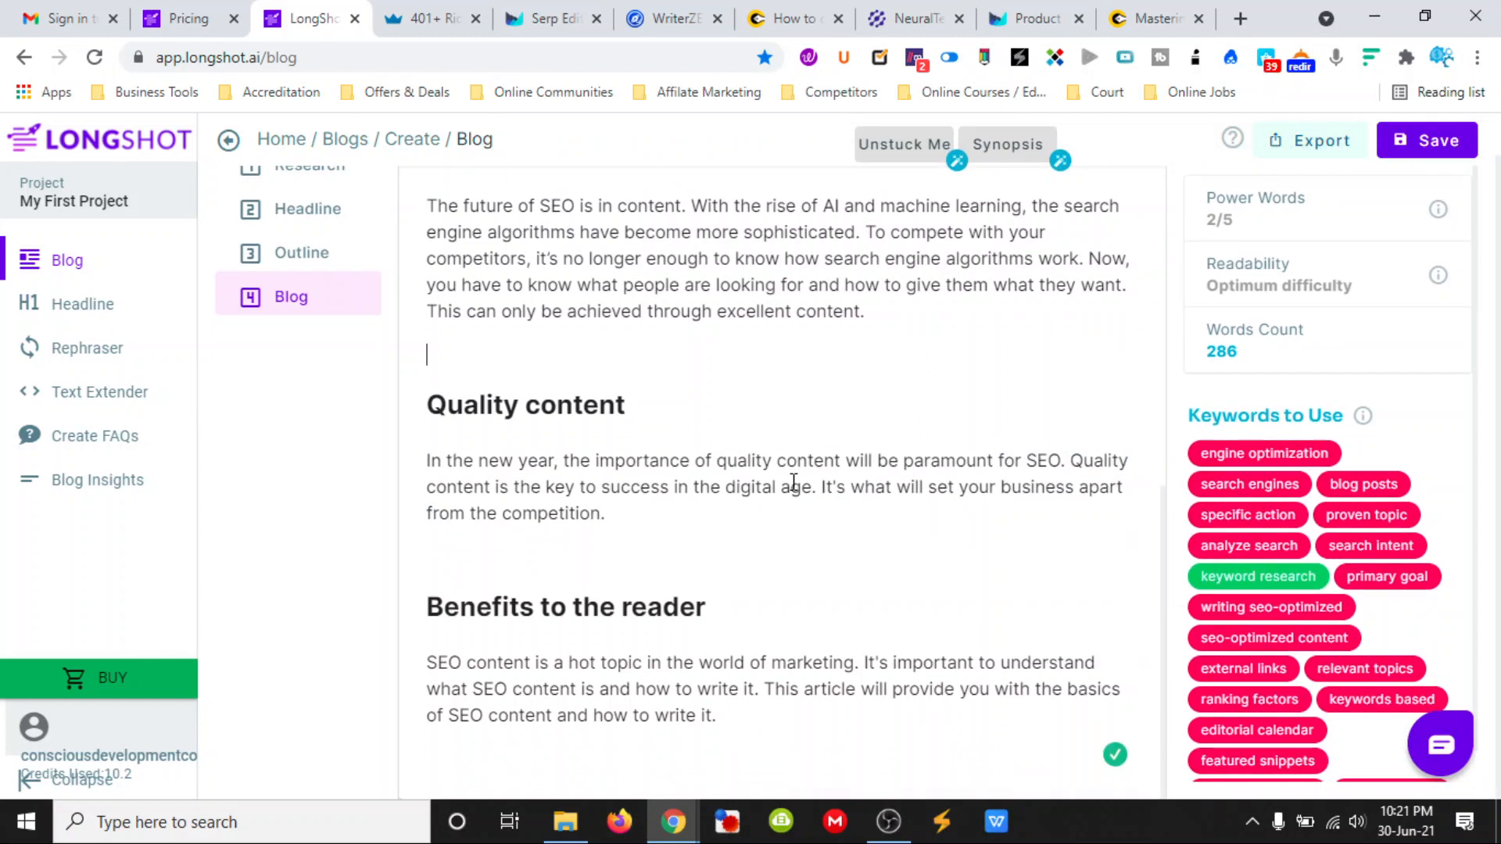
pyautogui.click(100, 436)
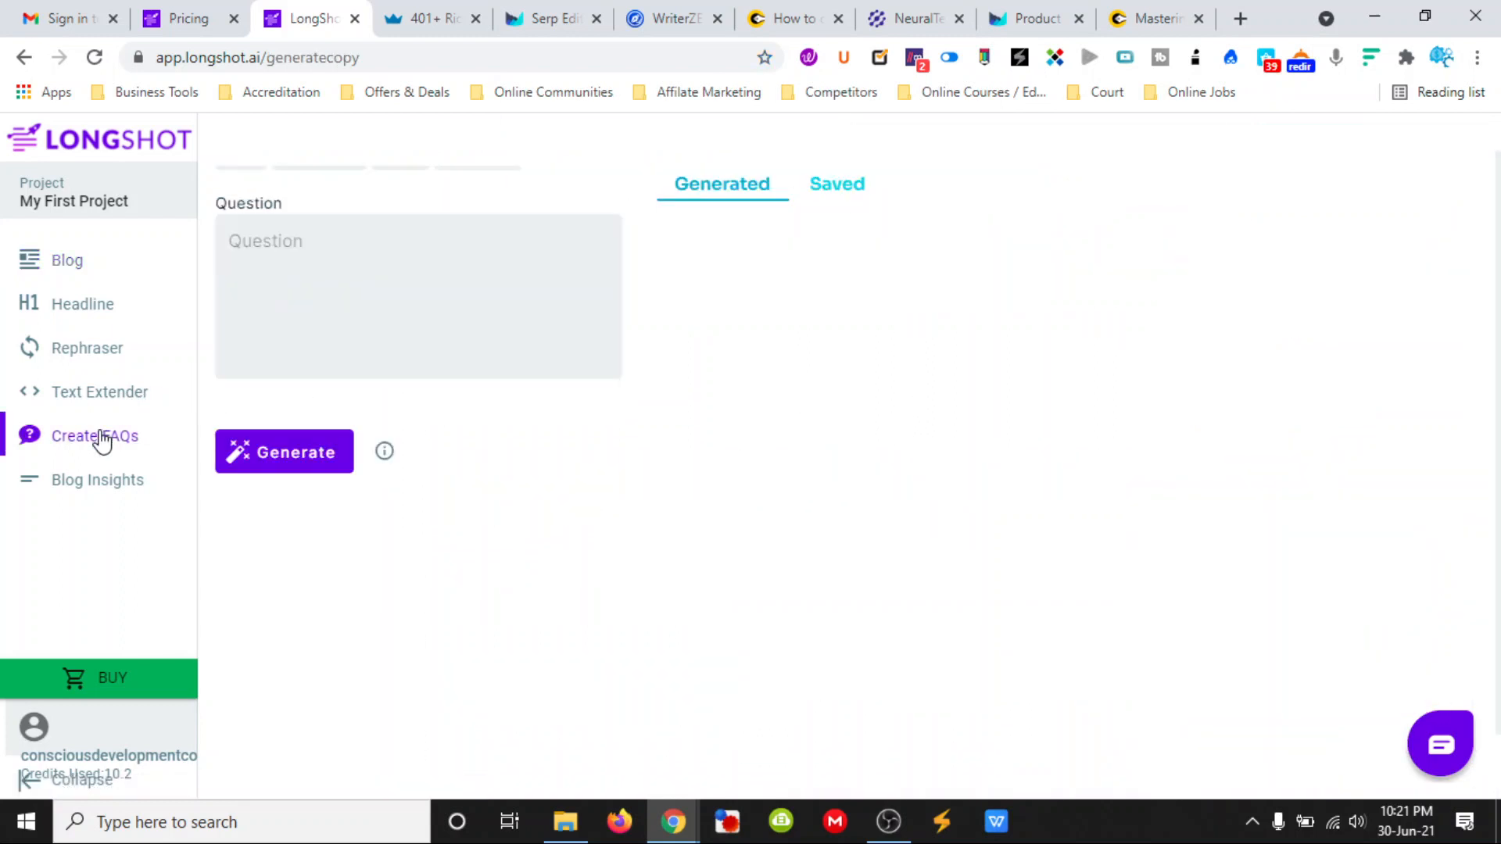
pyautogui.click(71, 264)
pyautogui.click(1410, 145)
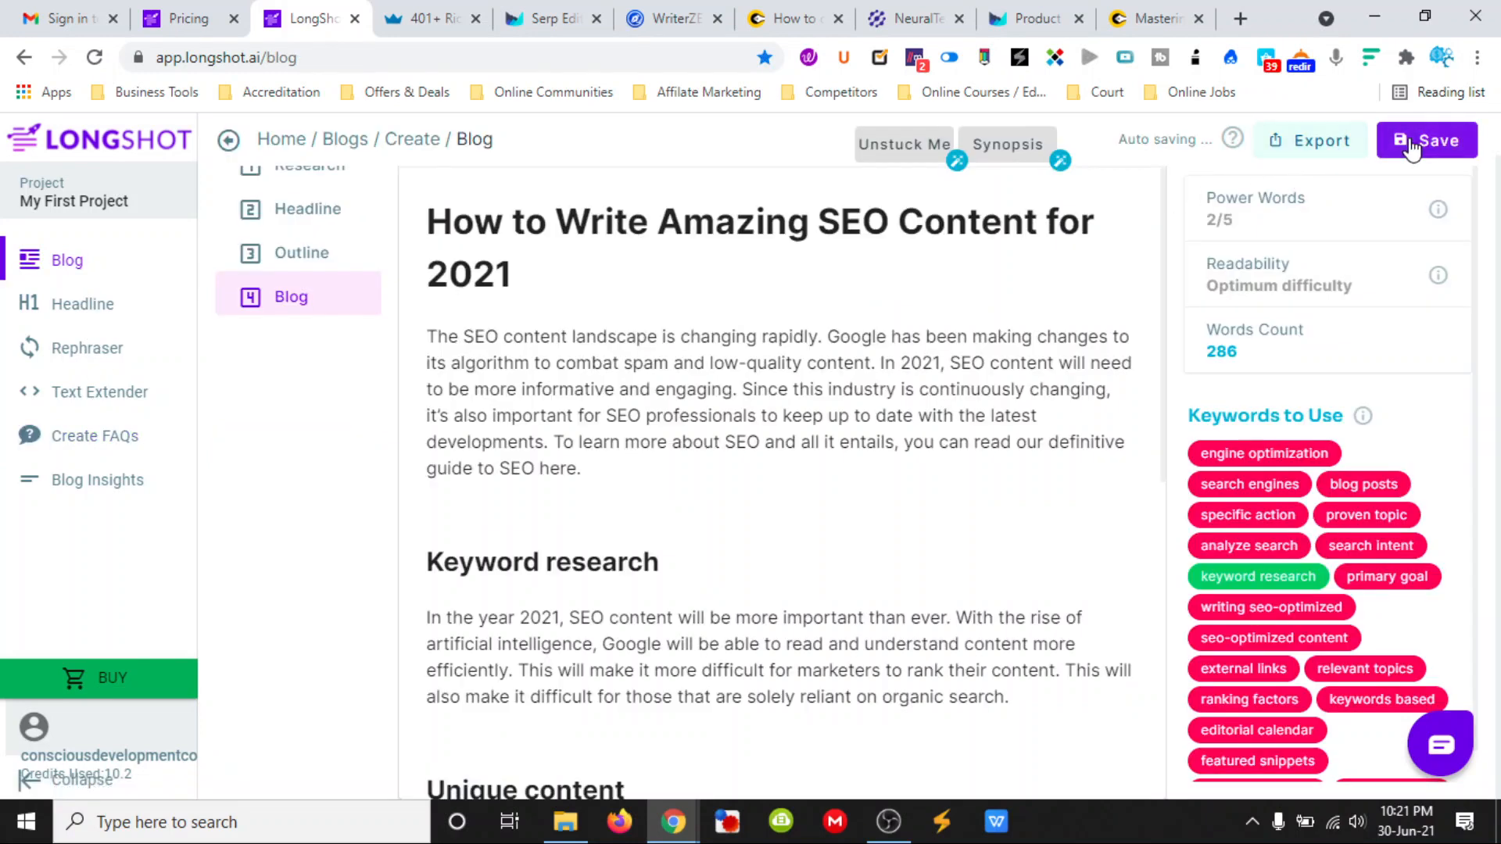
# - Enter the question "How to create seo content" in the Create FAQs tool and try to generate an answer
pyautogui.click(109, 442)
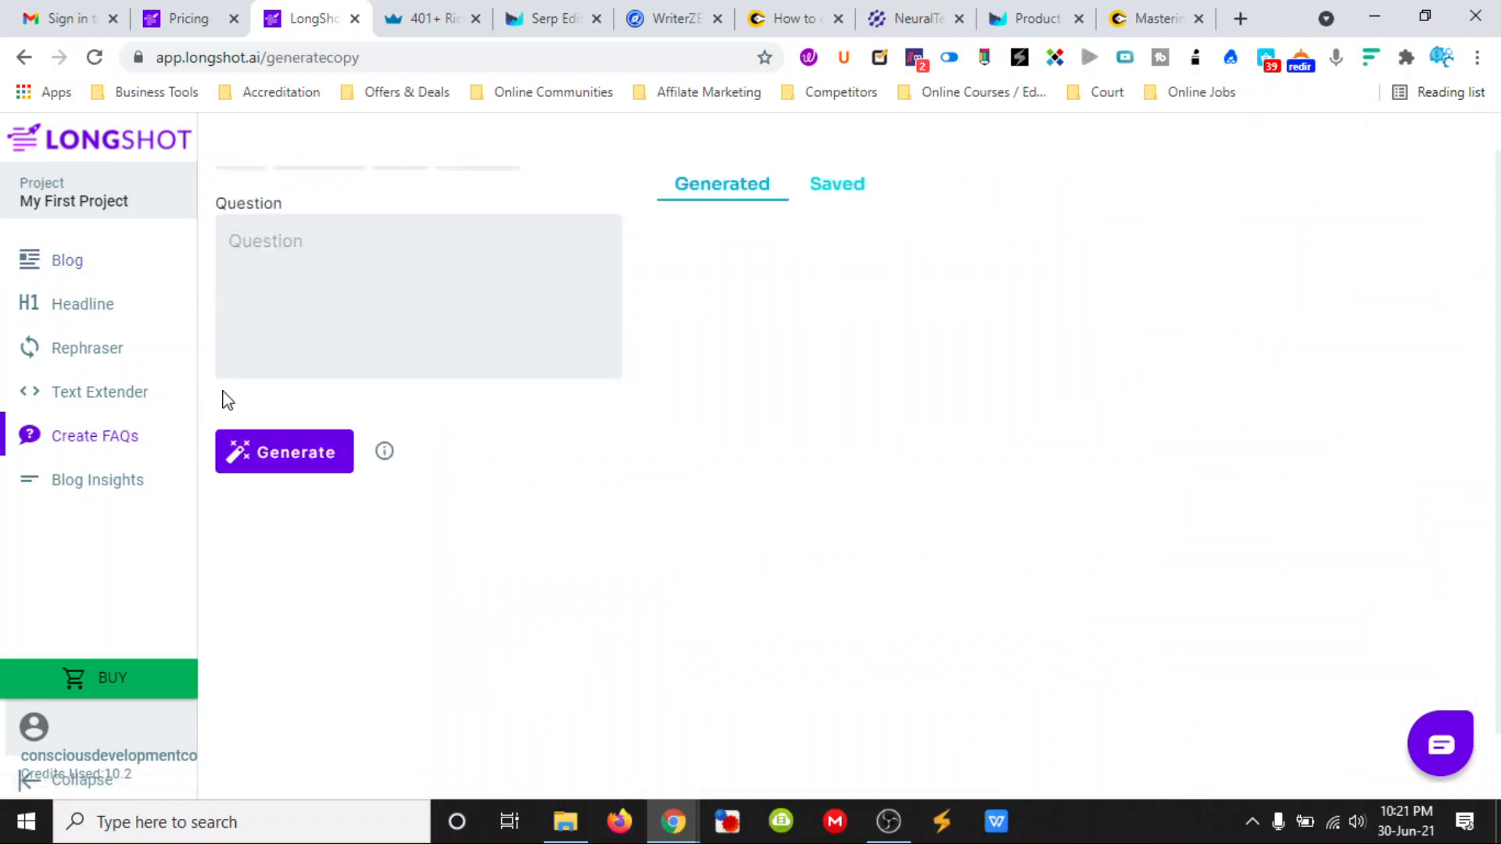
pyautogui.click(294, 266)
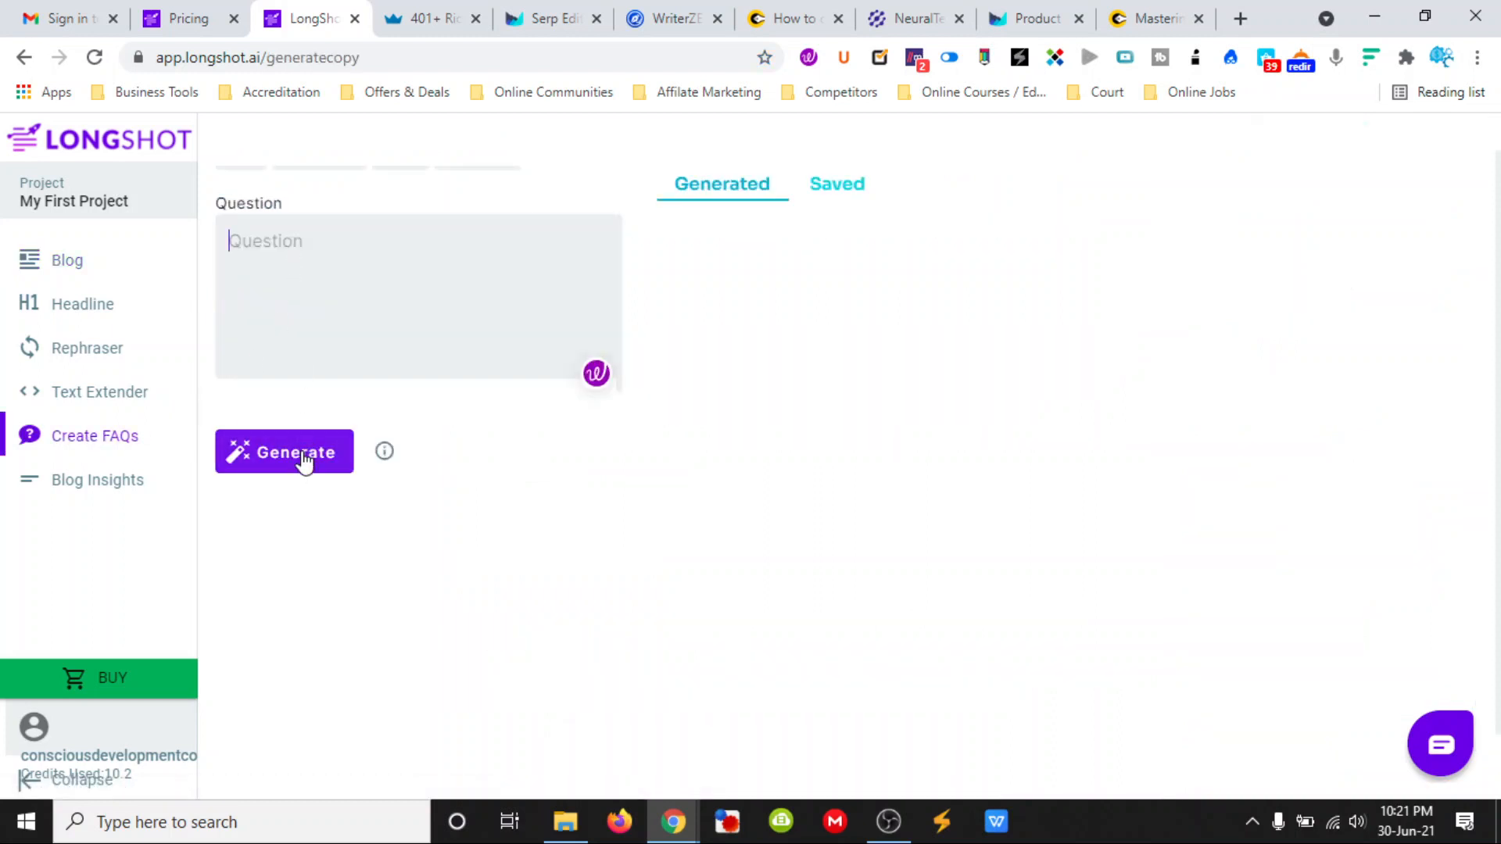
pyautogui.click(360, 245)
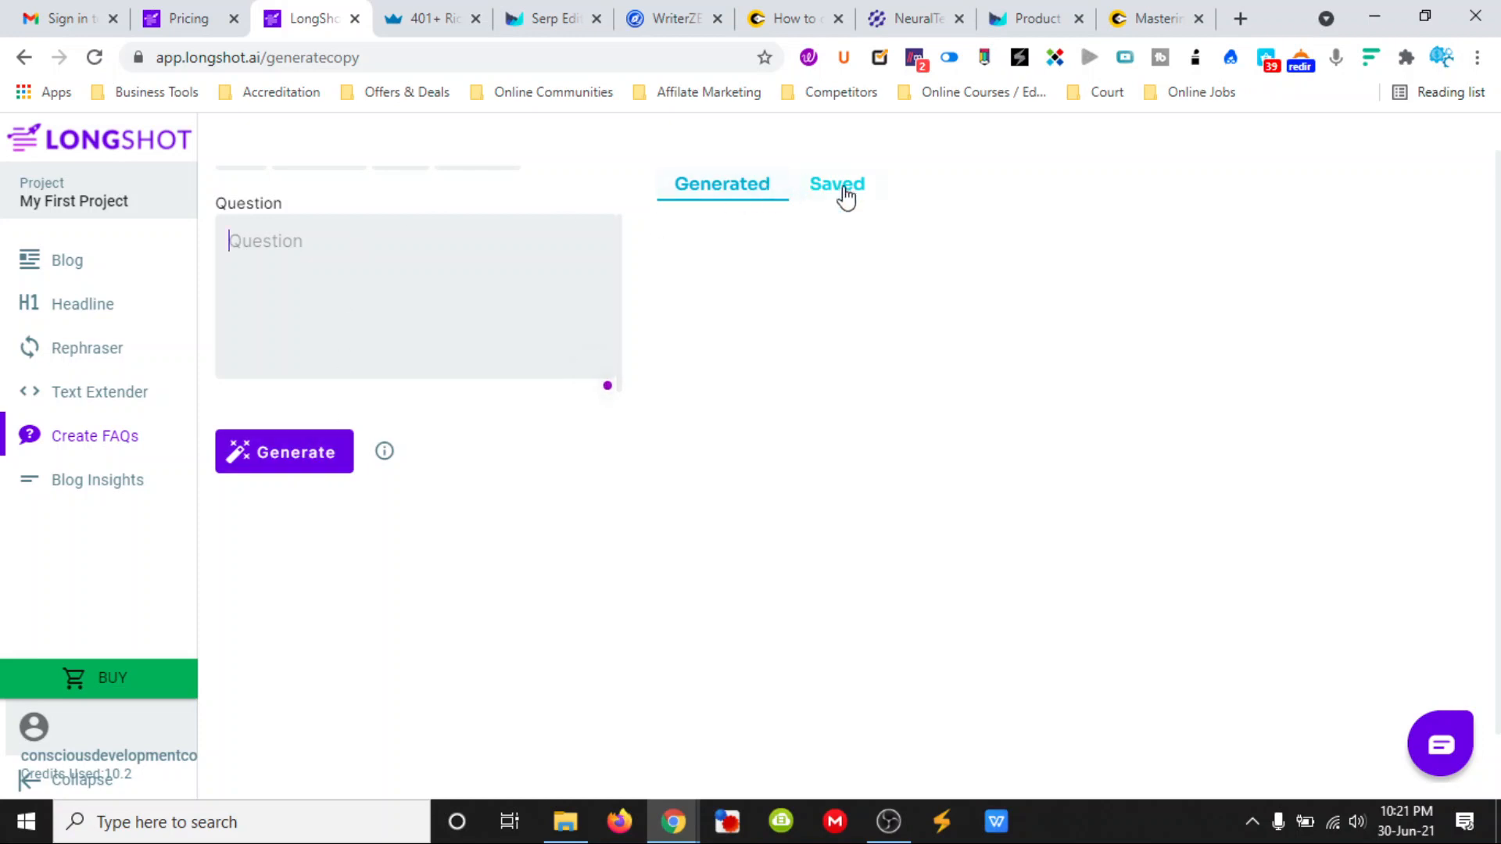
pyautogui.write('How to create seo content')
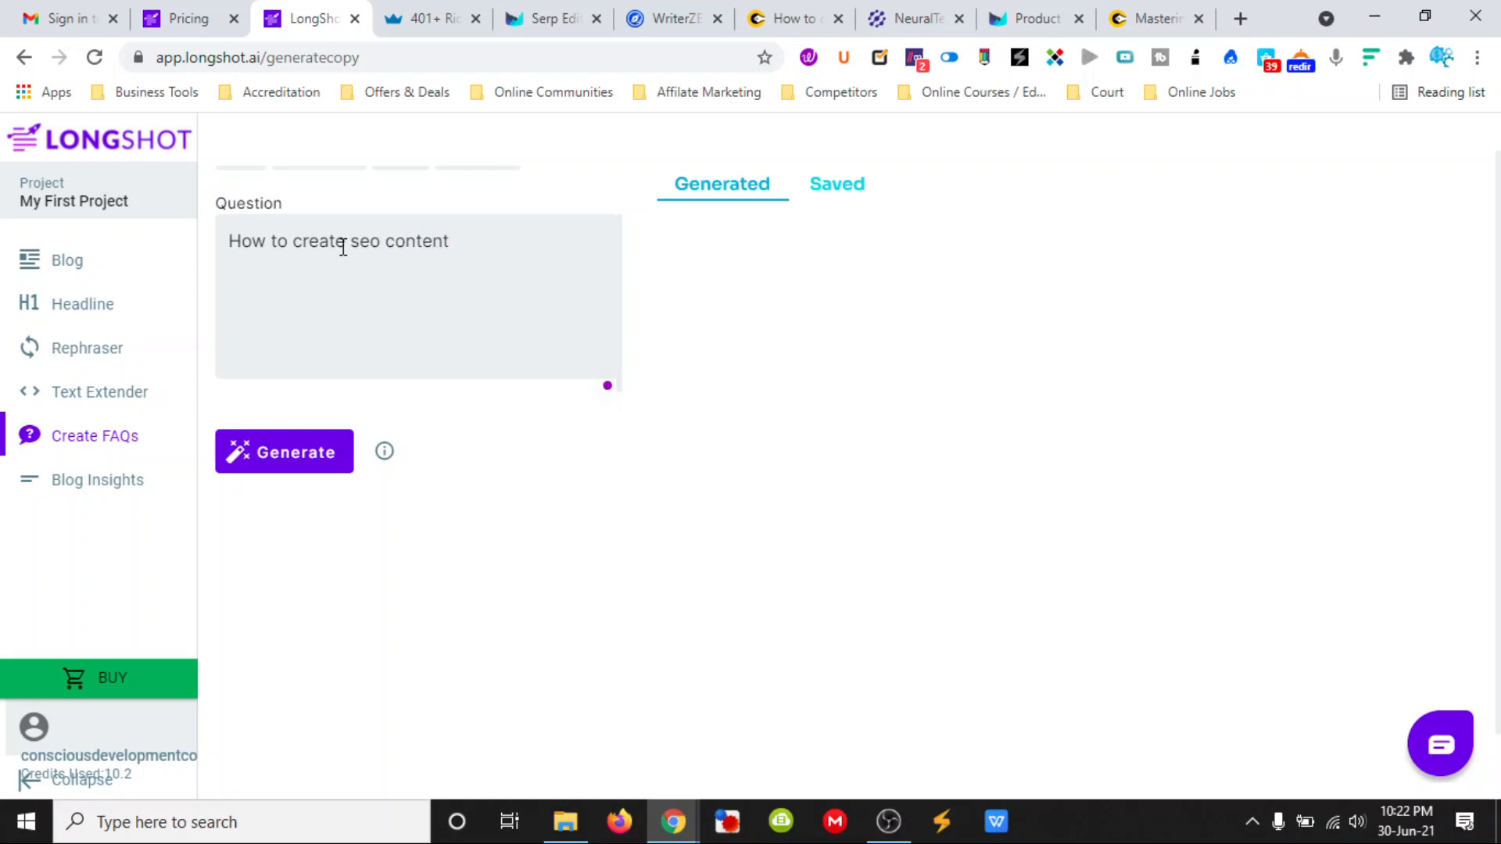
pyautogui.click(308, 464)
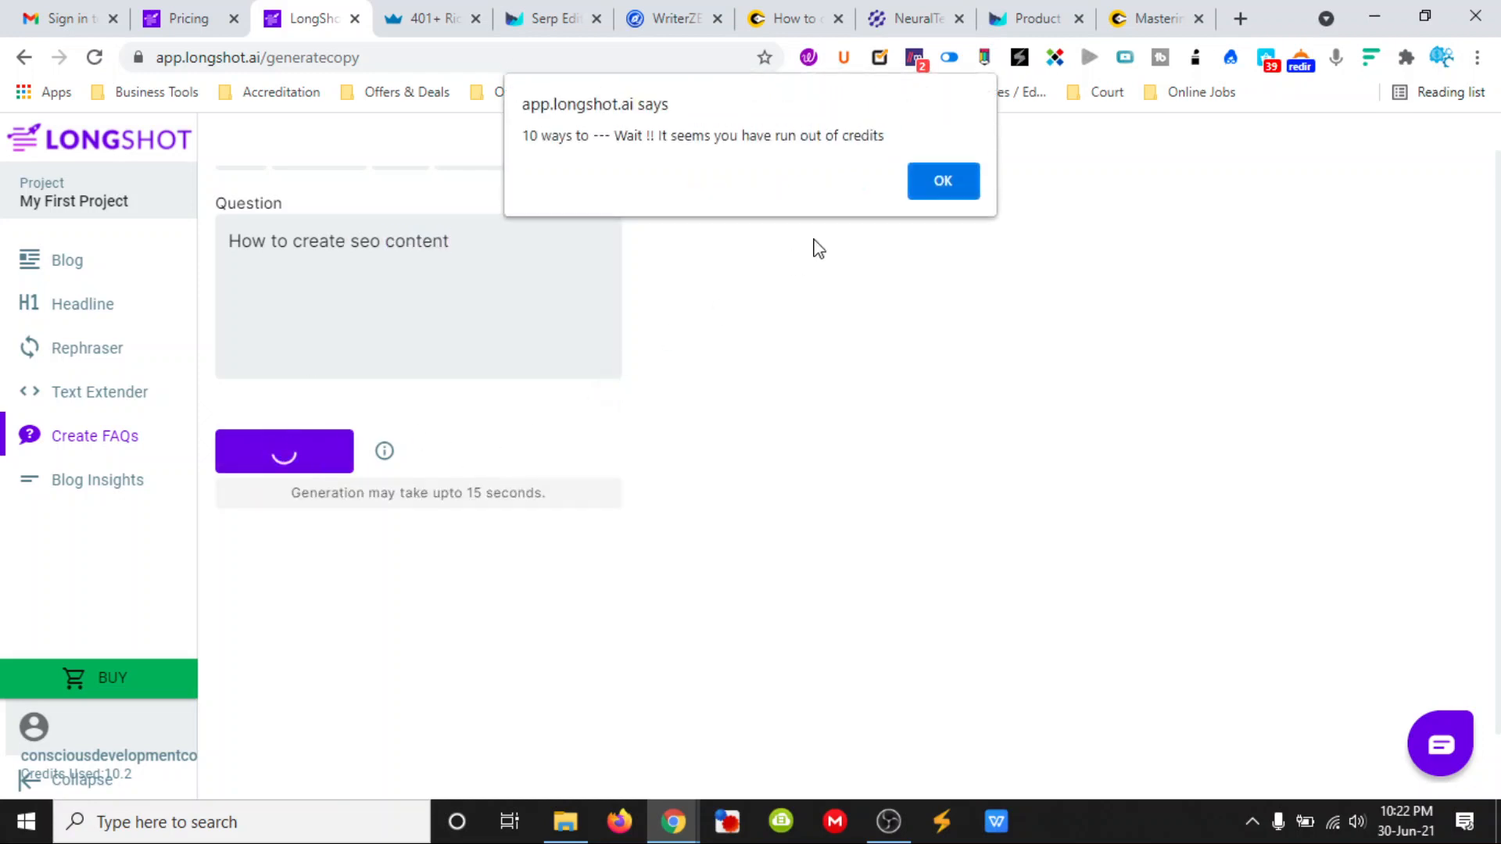
pyautogui.click(919, 187)
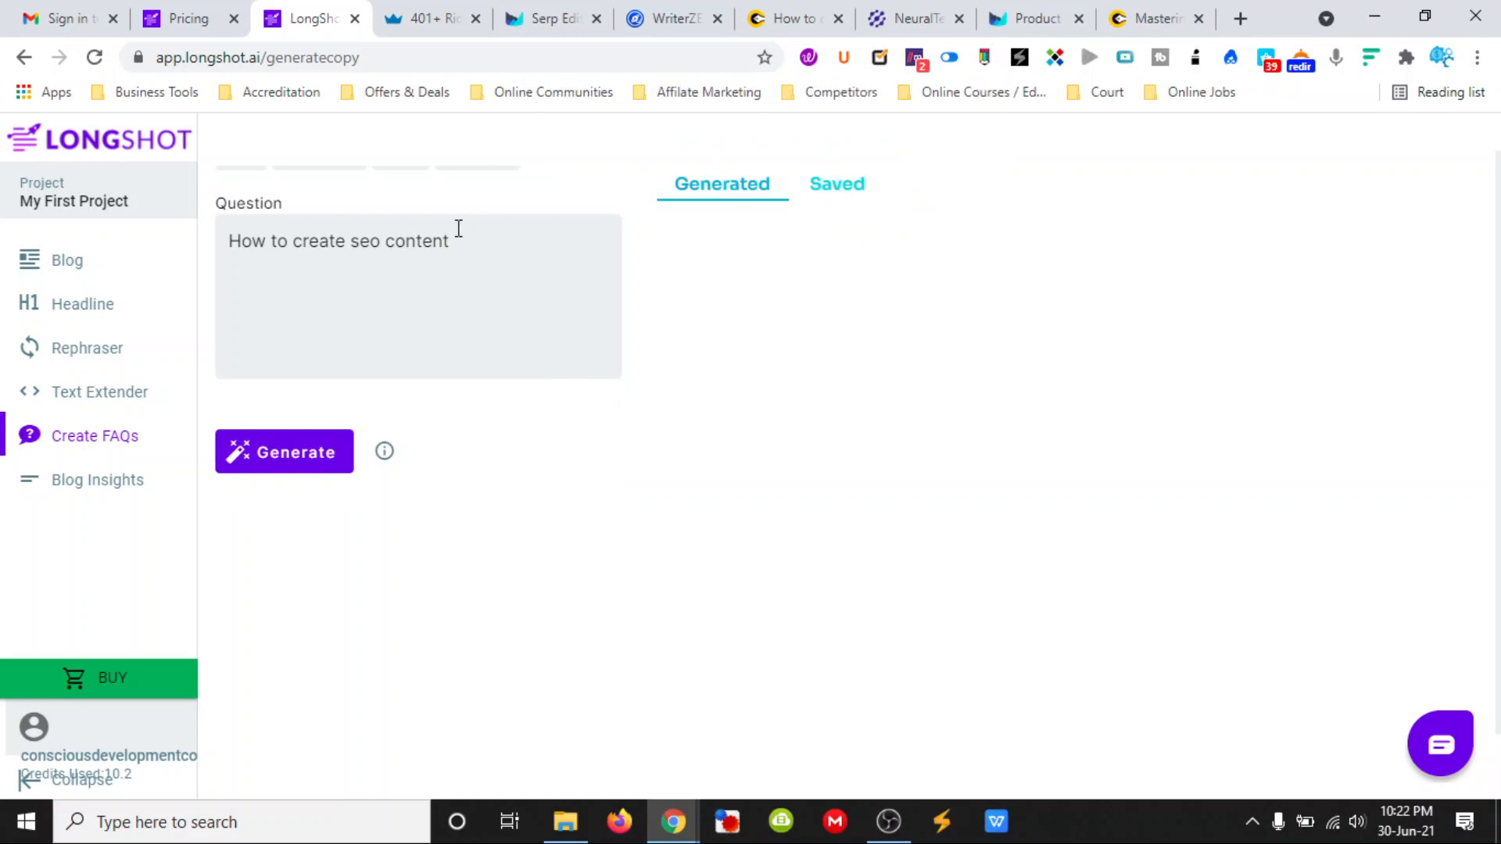
# - Open the Blog Insights tool and fill its text with the Digital Marketing sample
pyautogui.click(91, 486)
pyautogui.scroll(-1, 473, 377)
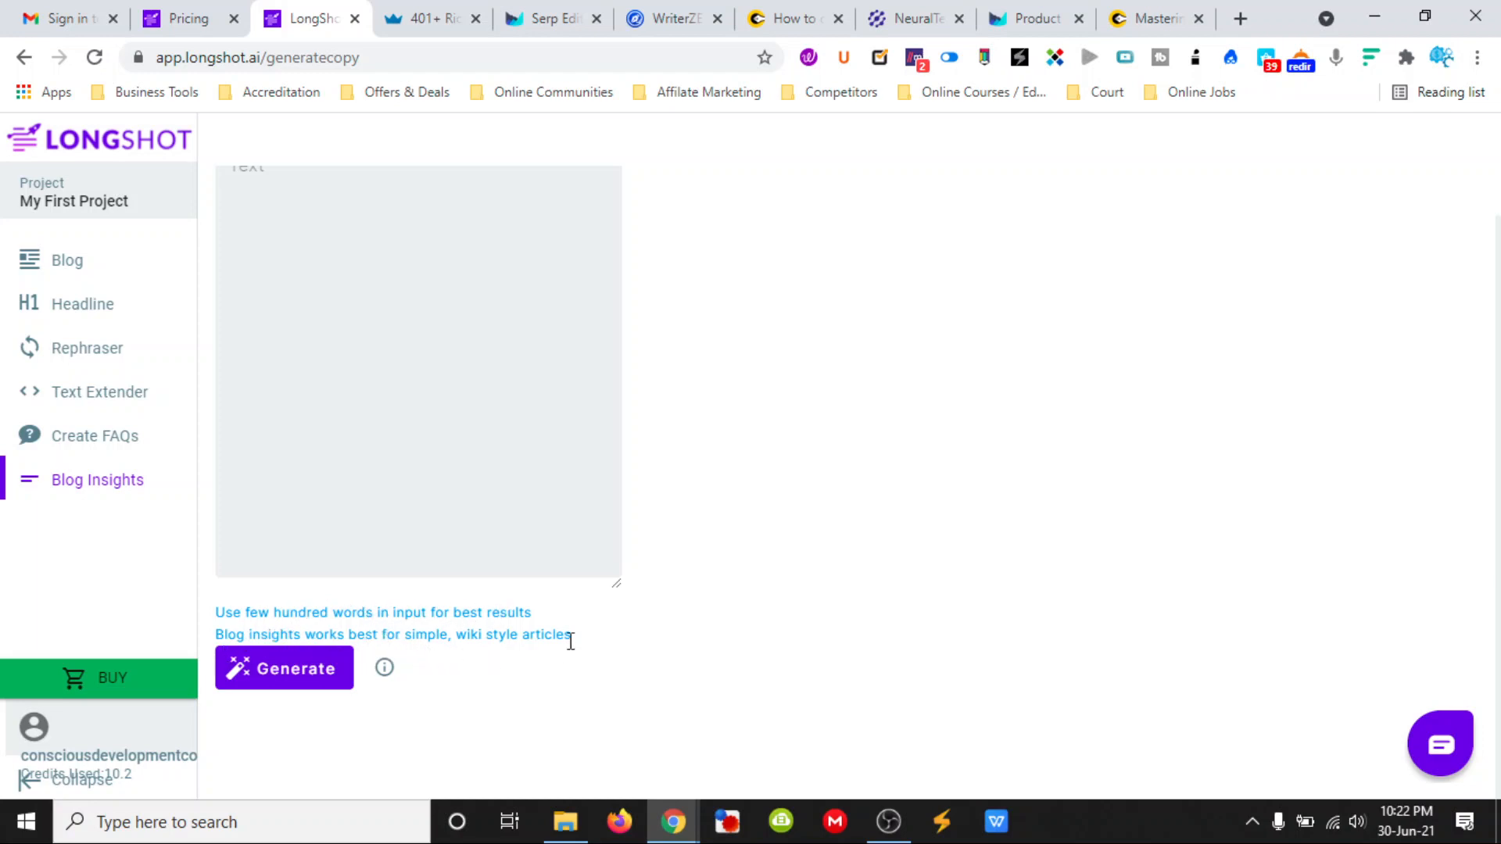
pyautogui.scroll(2, 325, 520)
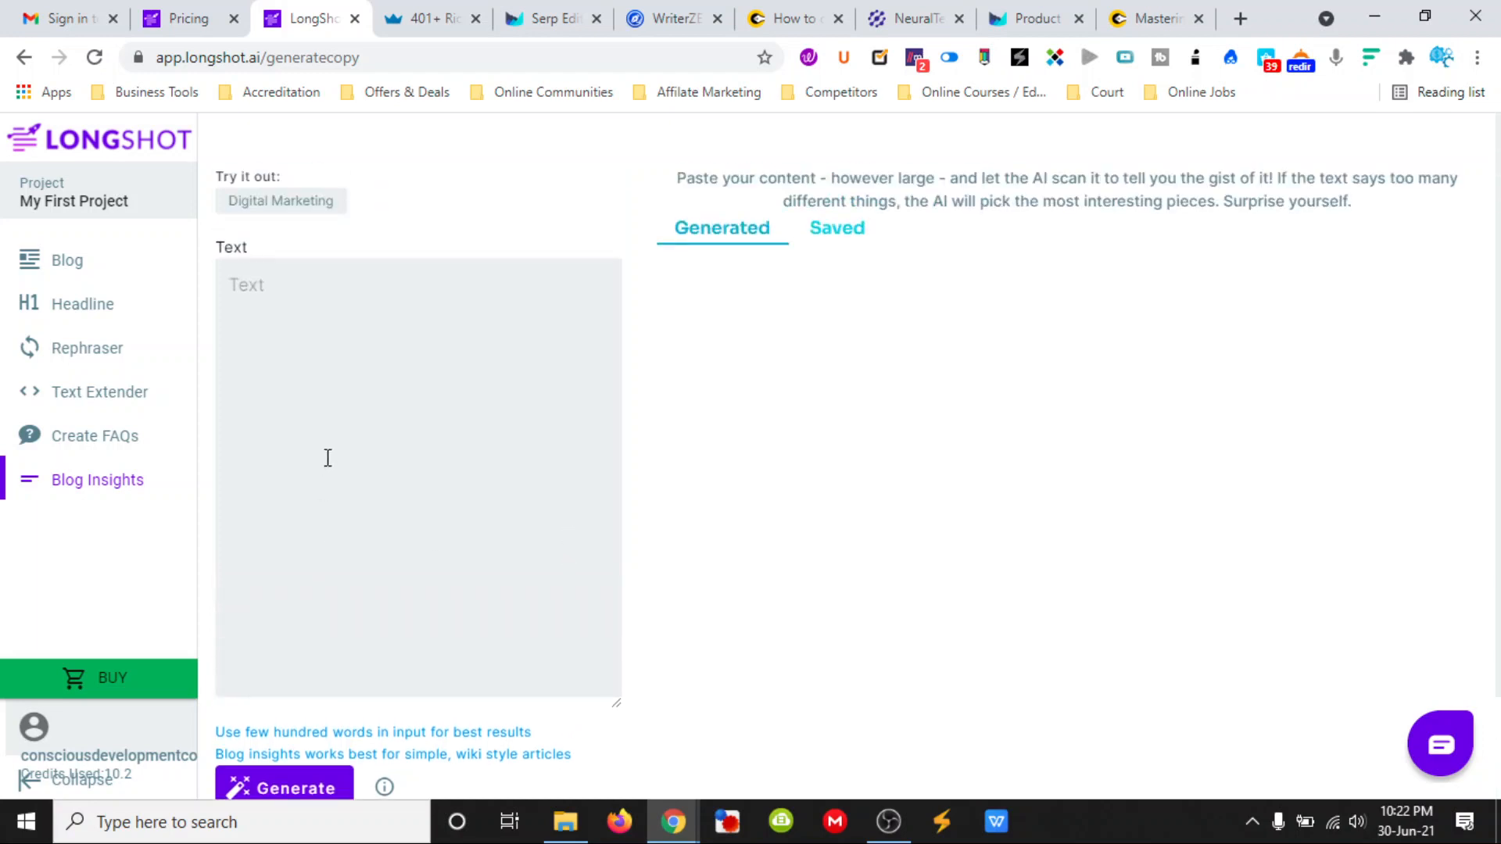
pyautogui.click(328, 395)
pyautogui.click(283, 204)
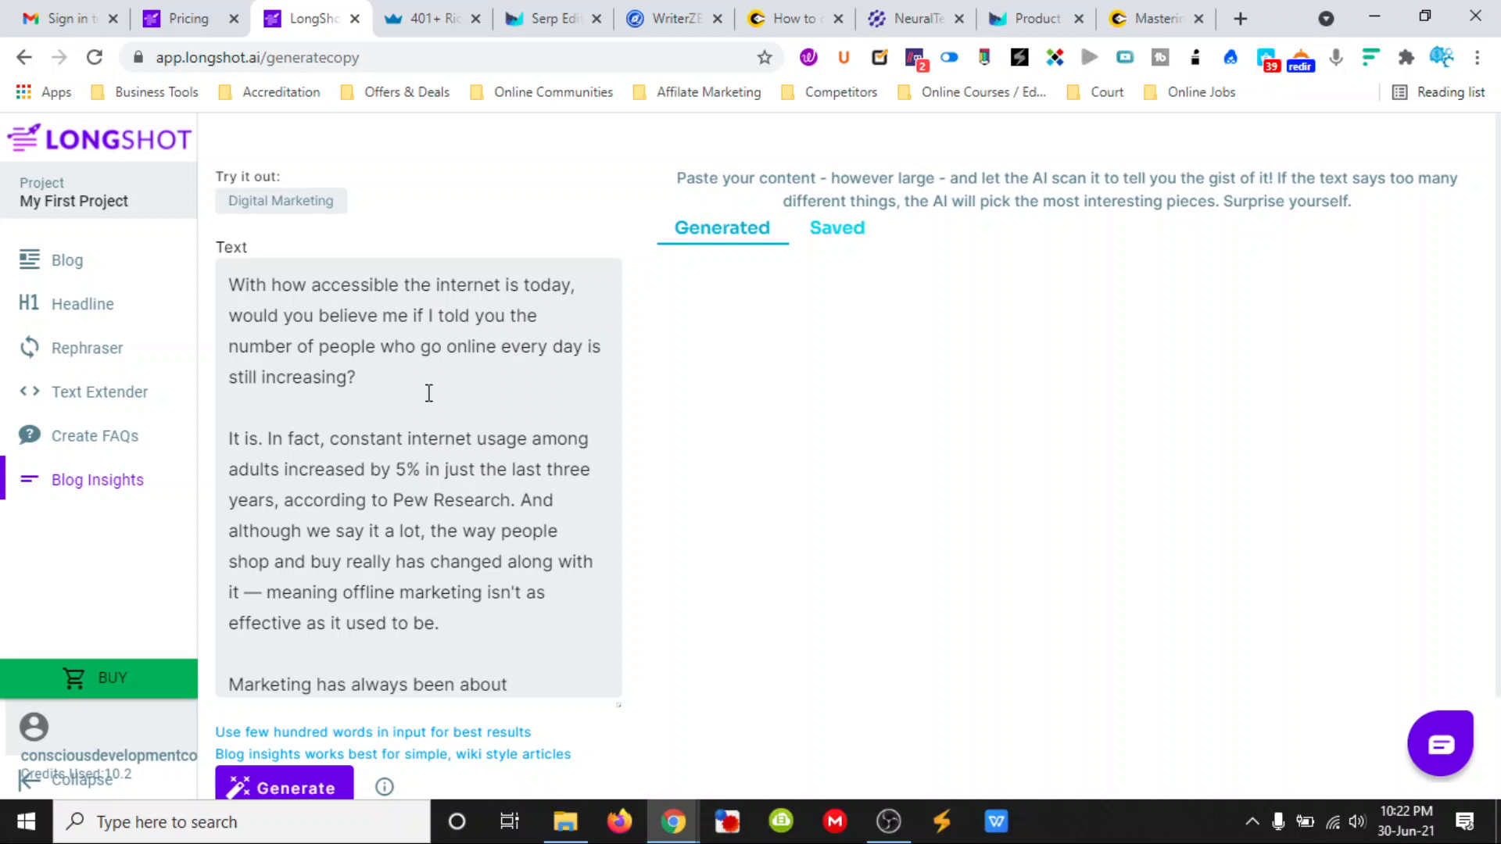
# - Read through the Digital Marketing sample text in the Blog Insights tool
pyautogui.scroll(-3, 429, 393)
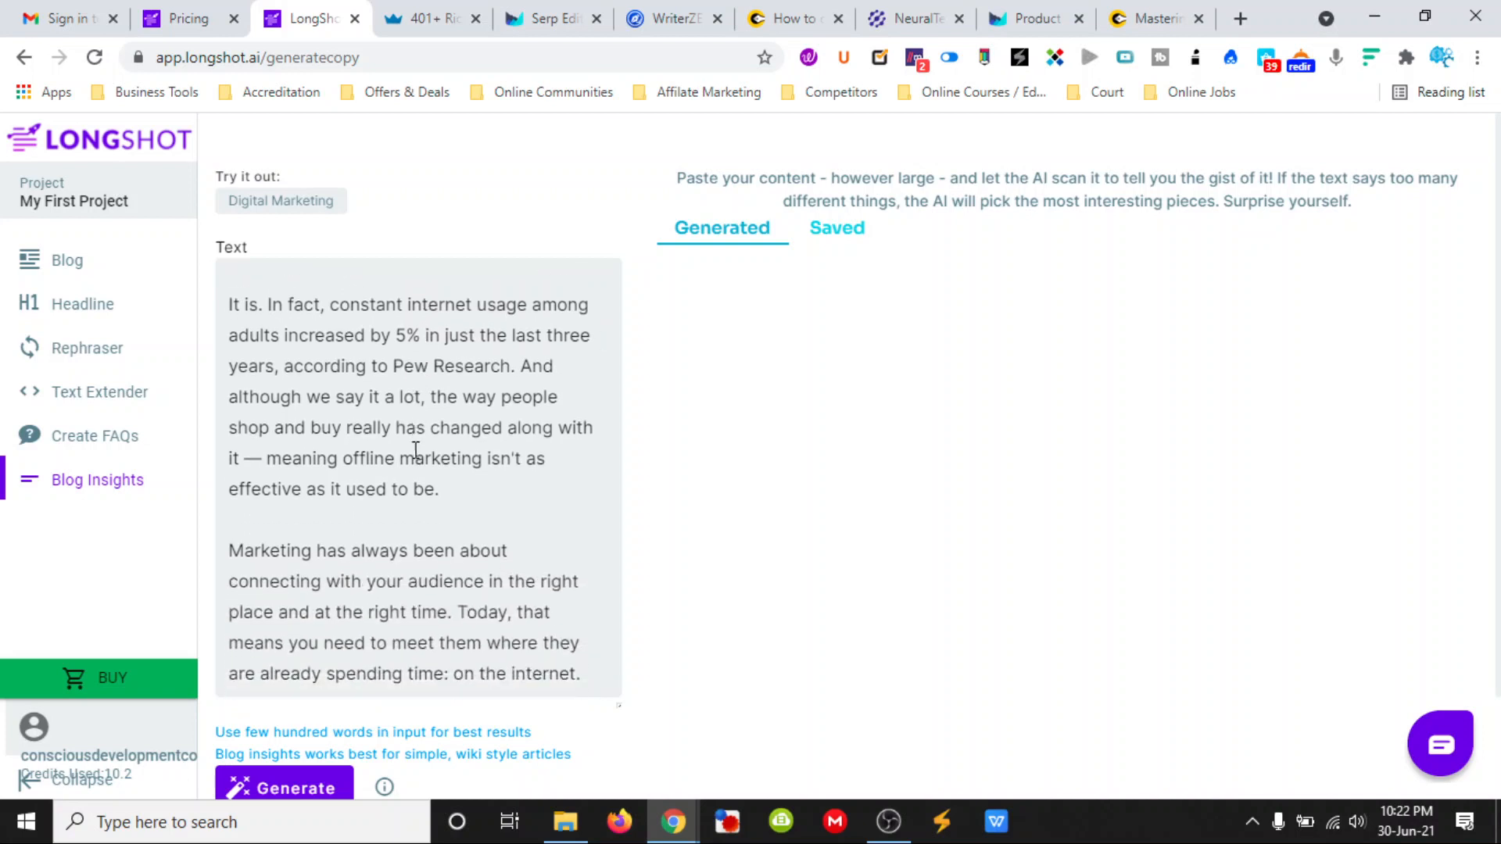
pyautogui.scroll(-15, 416, 451)
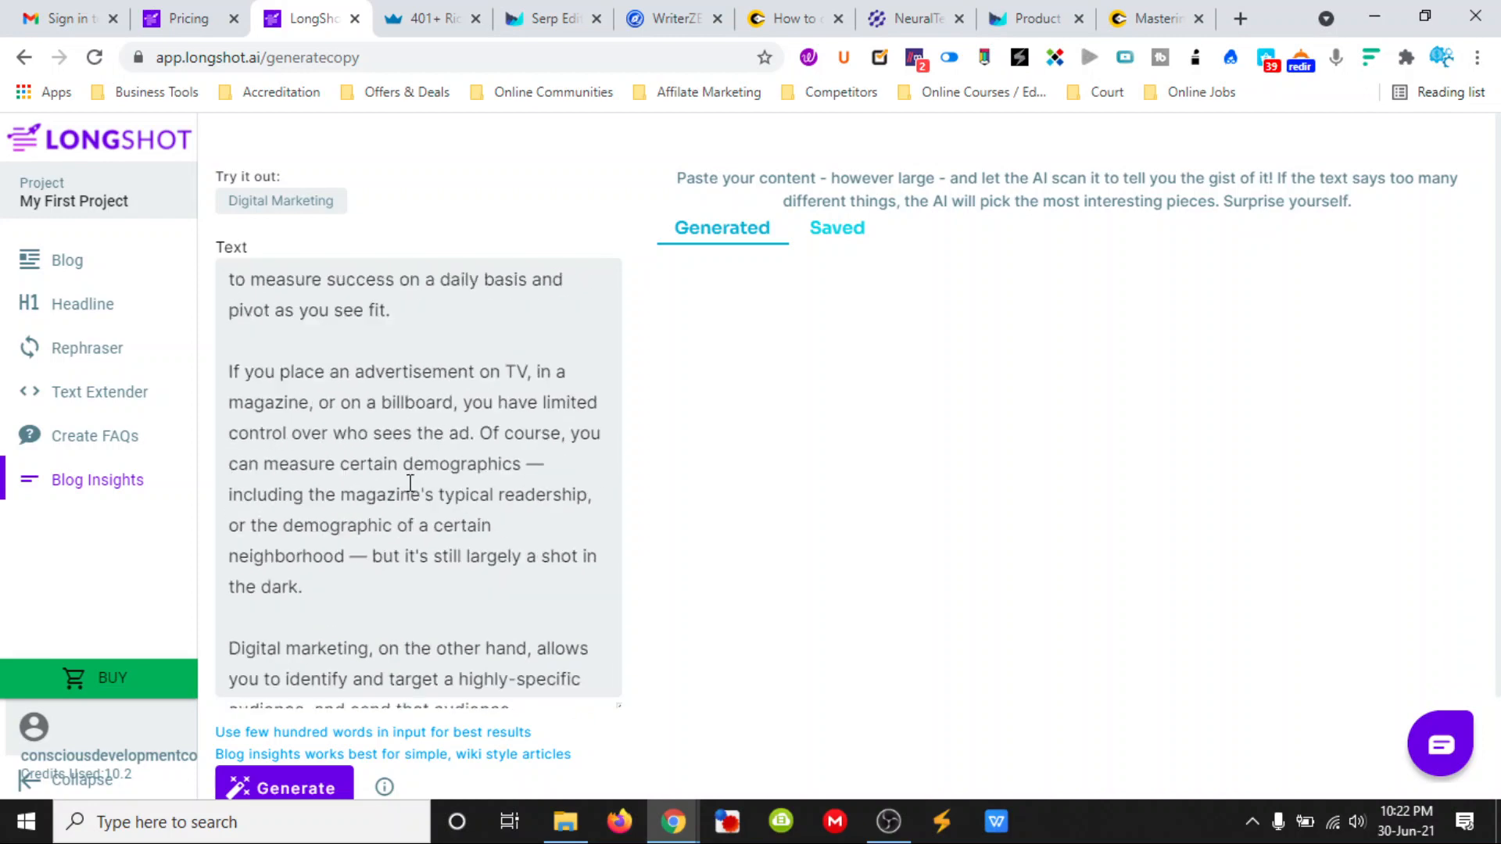
pyautogui.scroll(-10, 409, 482)
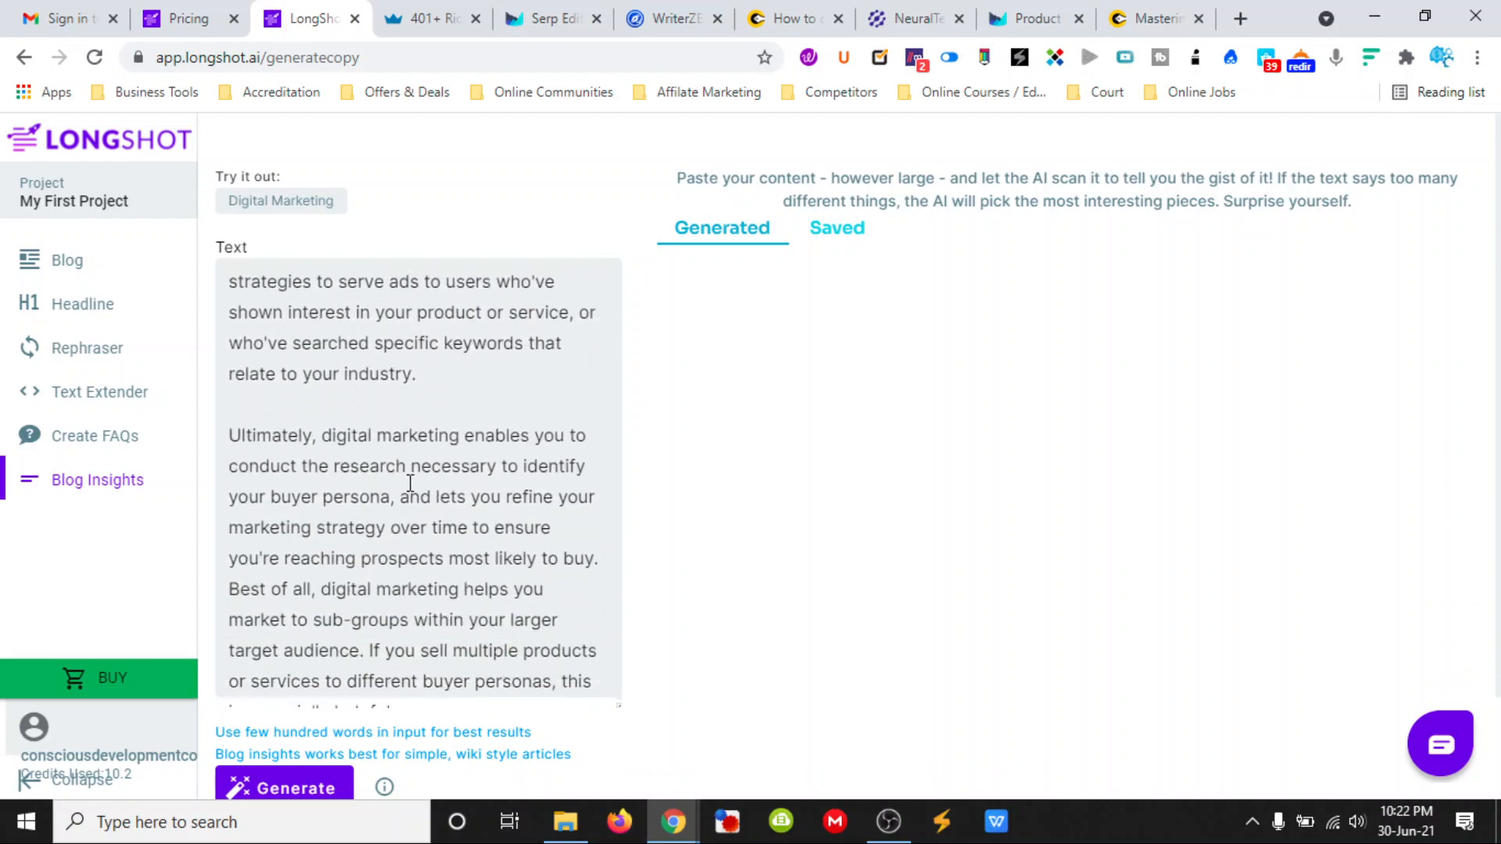
pyautogui.scroll(-4, 410, 482)
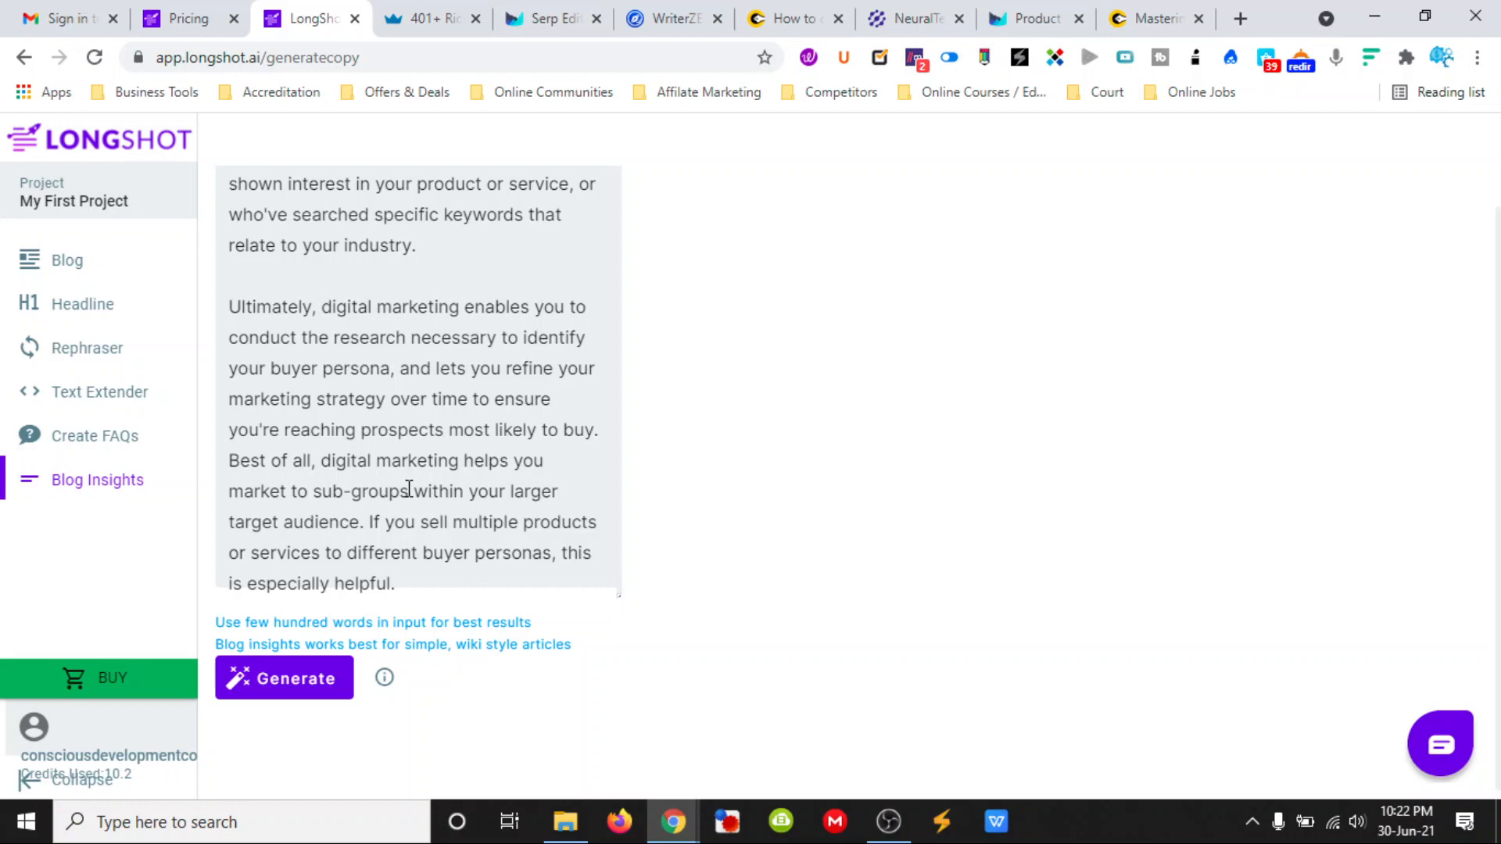
pyautogui.scroll(5, 325, 500)
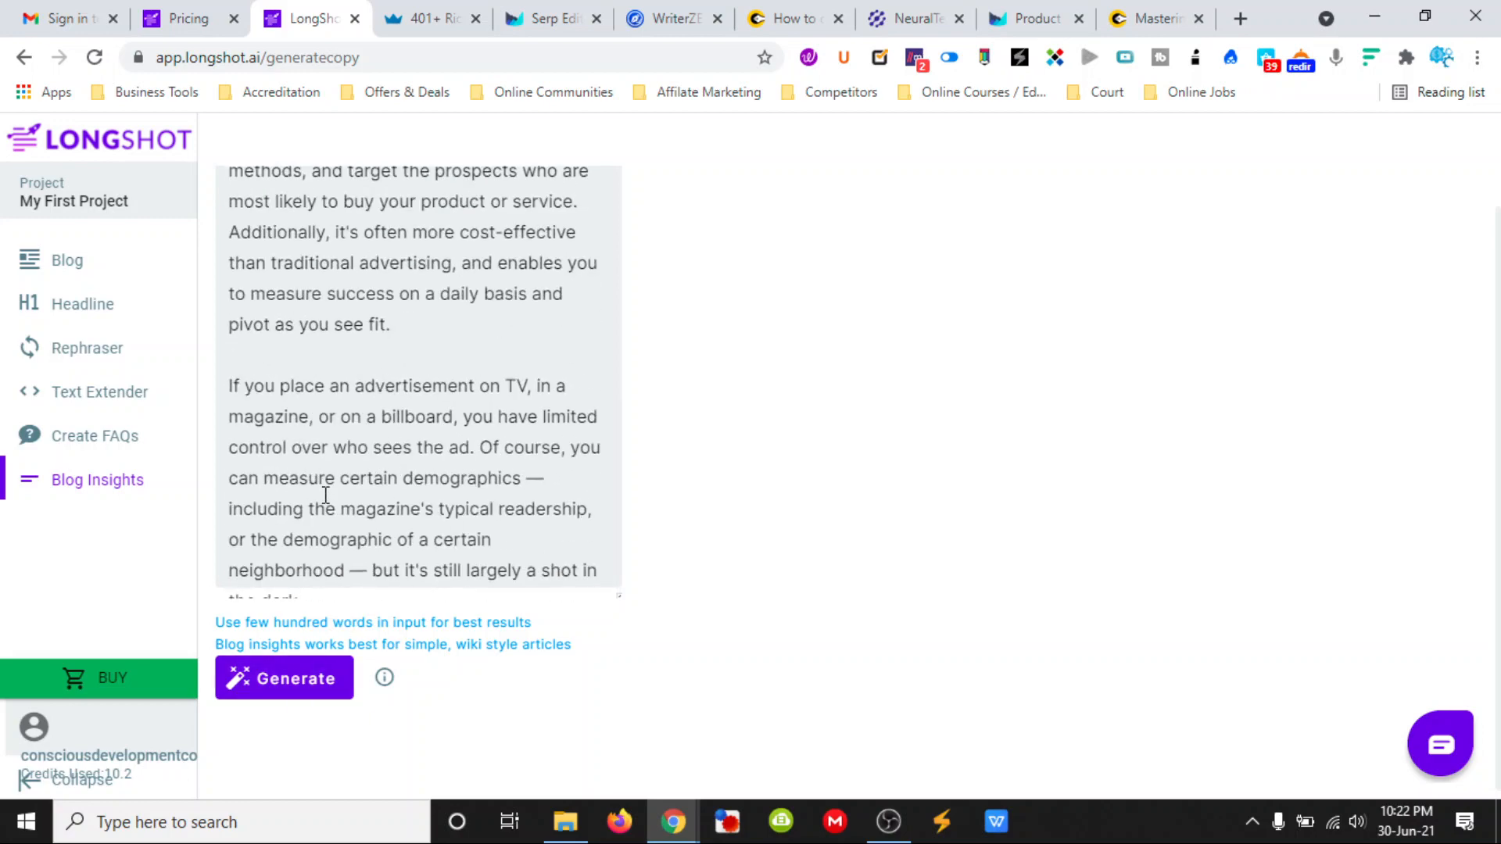
pyautogui.scroll(8, 325, 495)
pyautogui.scroll(2, 387, 411)
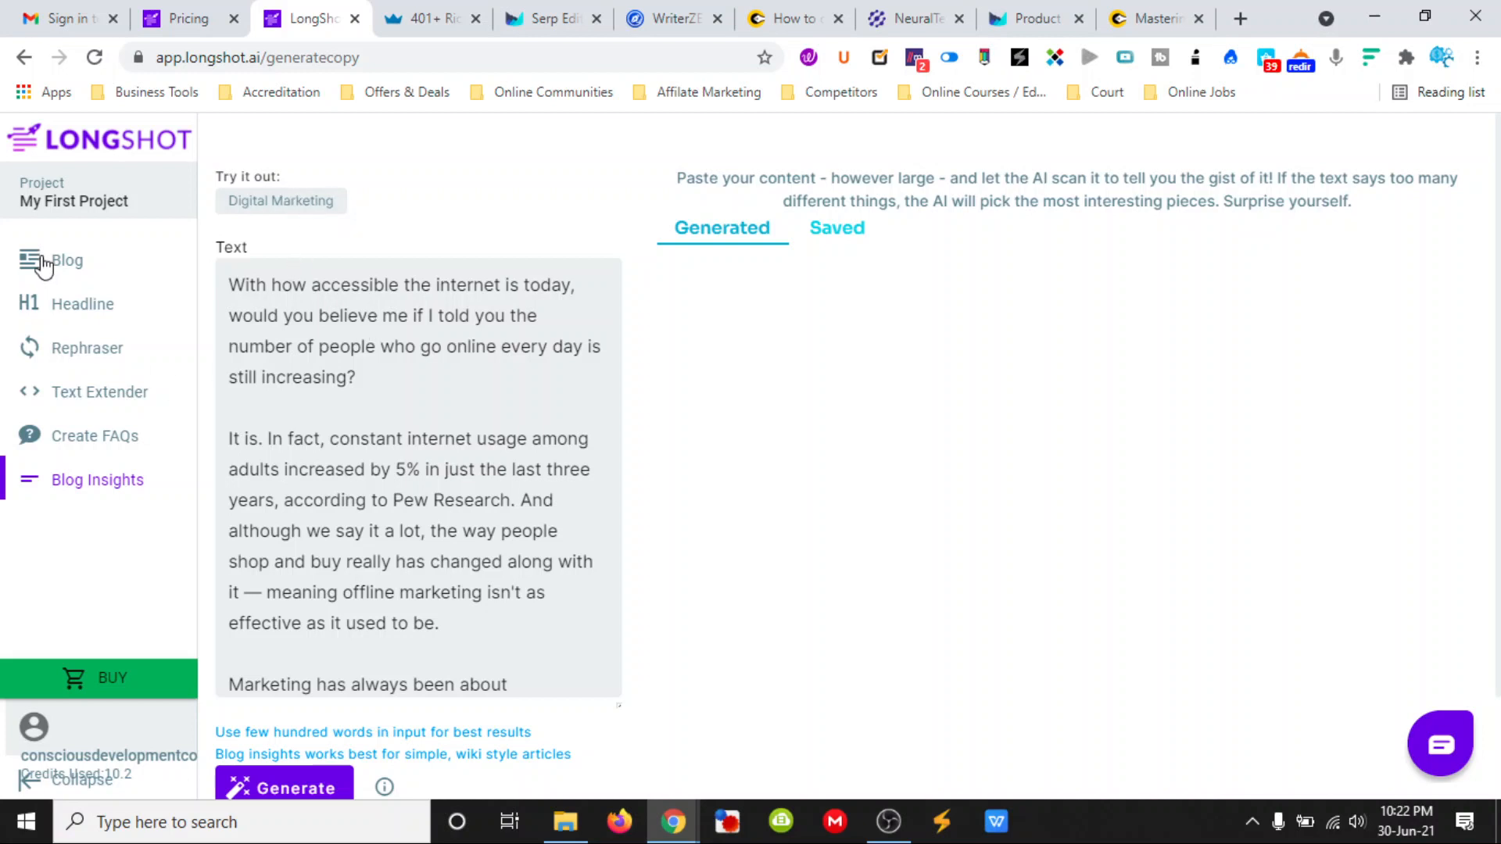
# - Return to the blog draft and review its sections and the suggested keywords to use
pyautogui.click(82, 268)
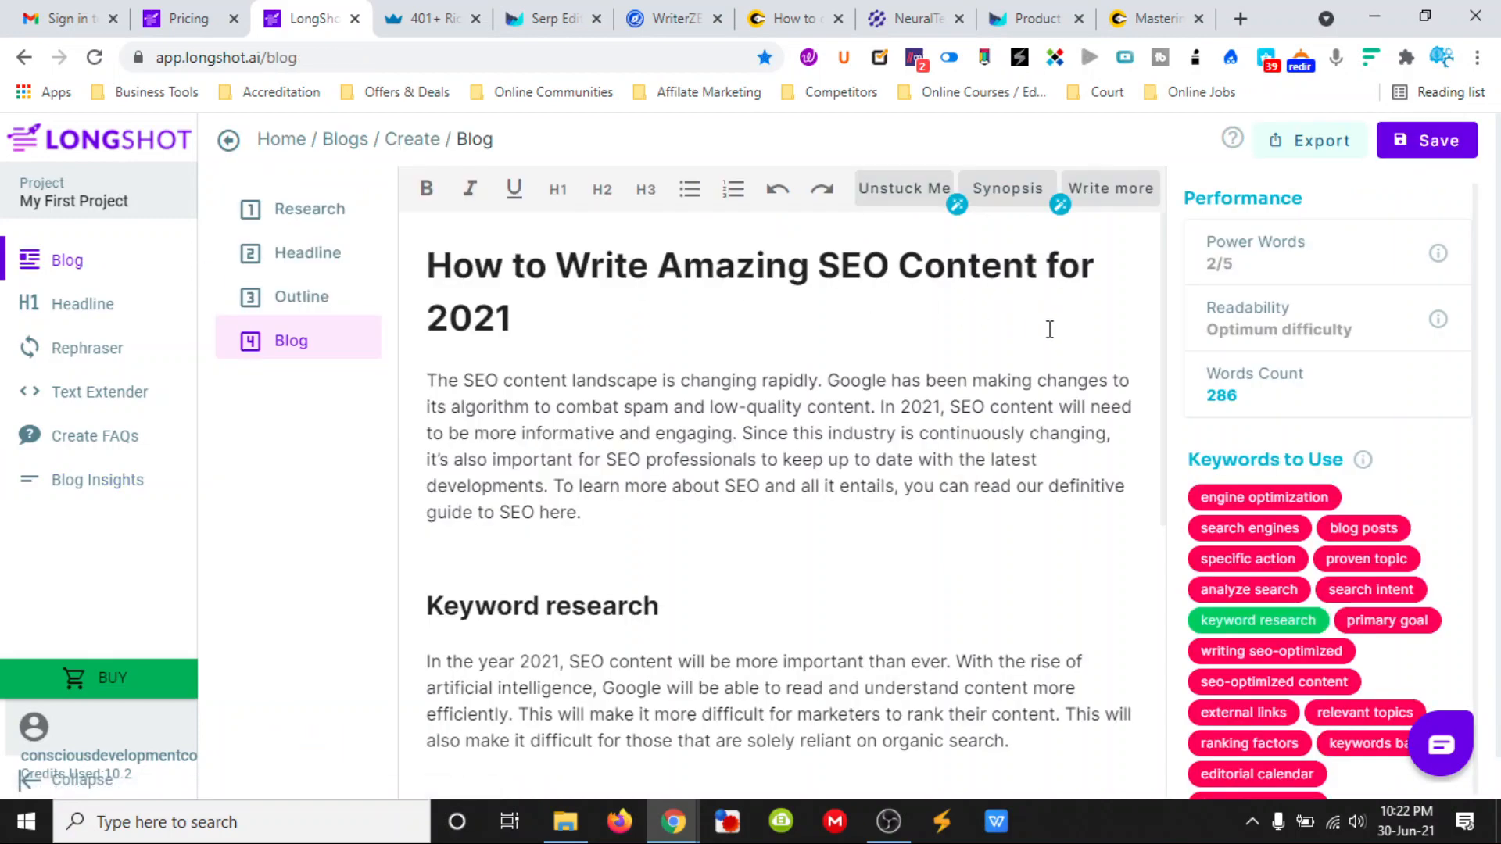
pyautogui.click(891, 192)
pyautogui.scroll(-8, 767, 379)
pyautogui.scroll(-1, 779, 467)
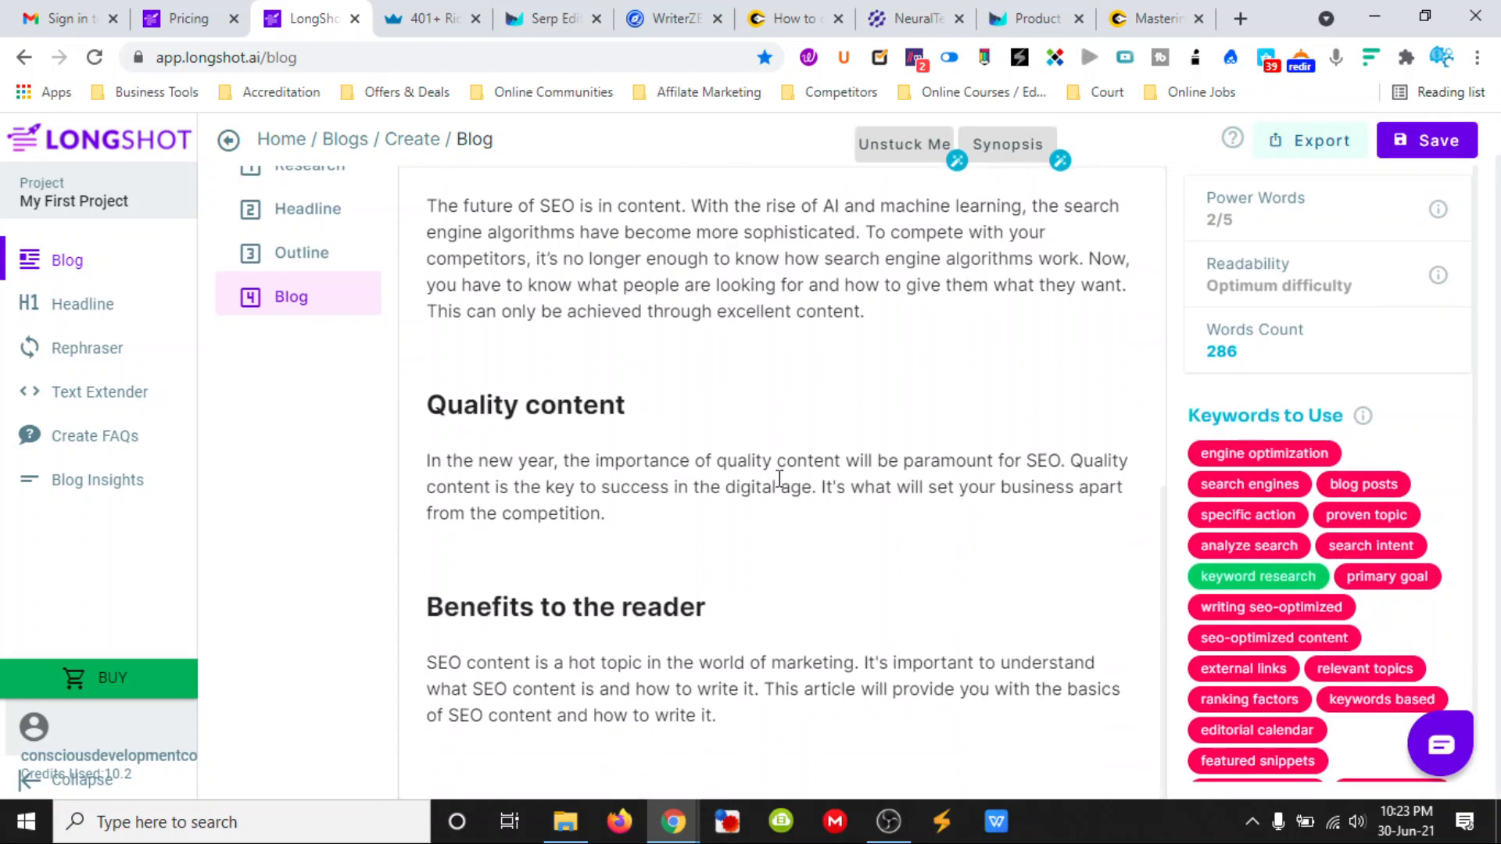
pyautogui.scroll(10, 779, 478)
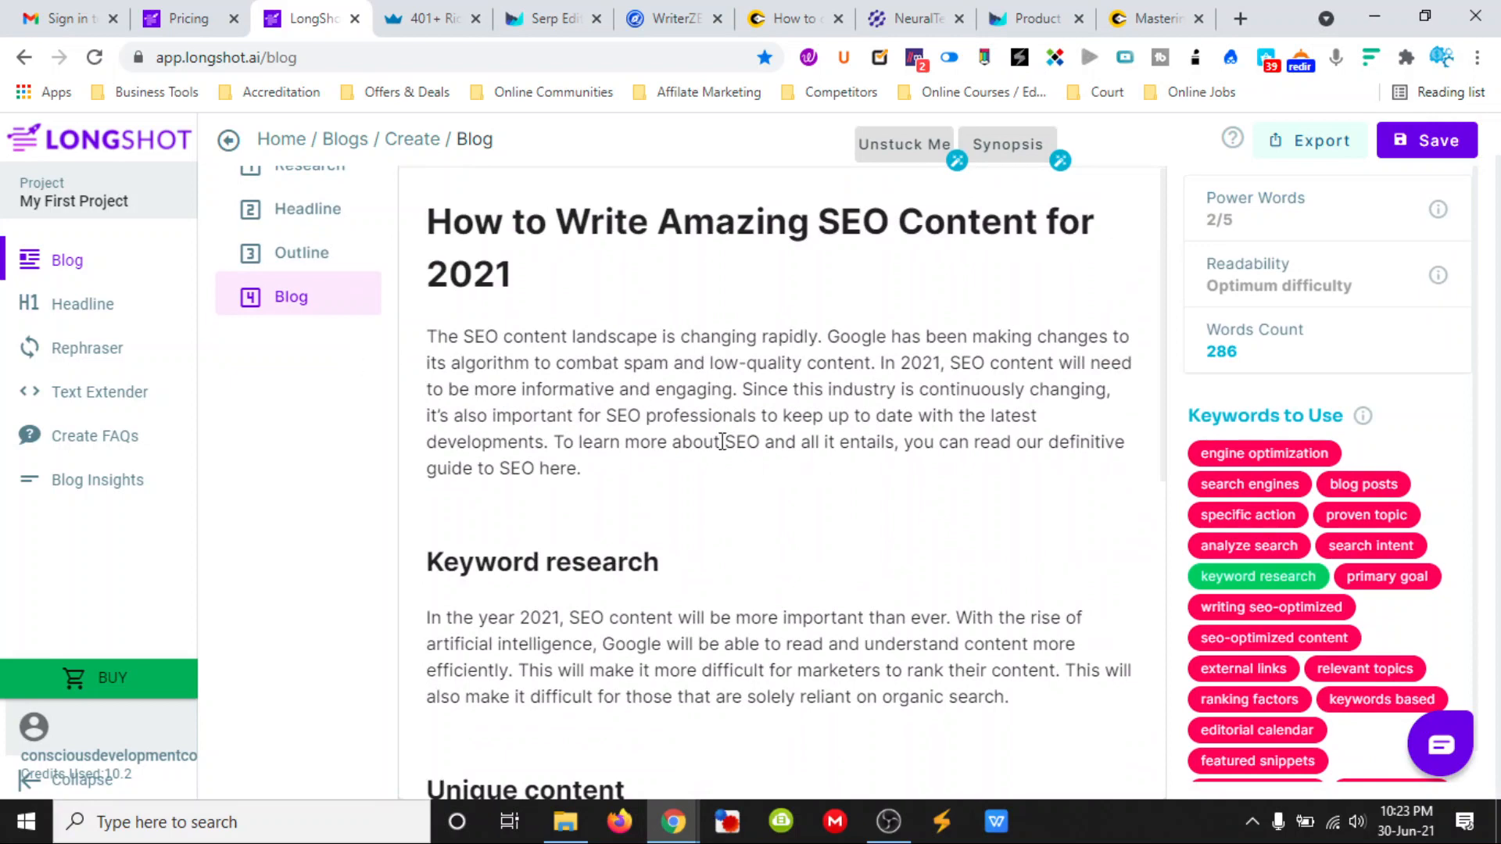
pyautogui.scroll(-8, 727, 450)
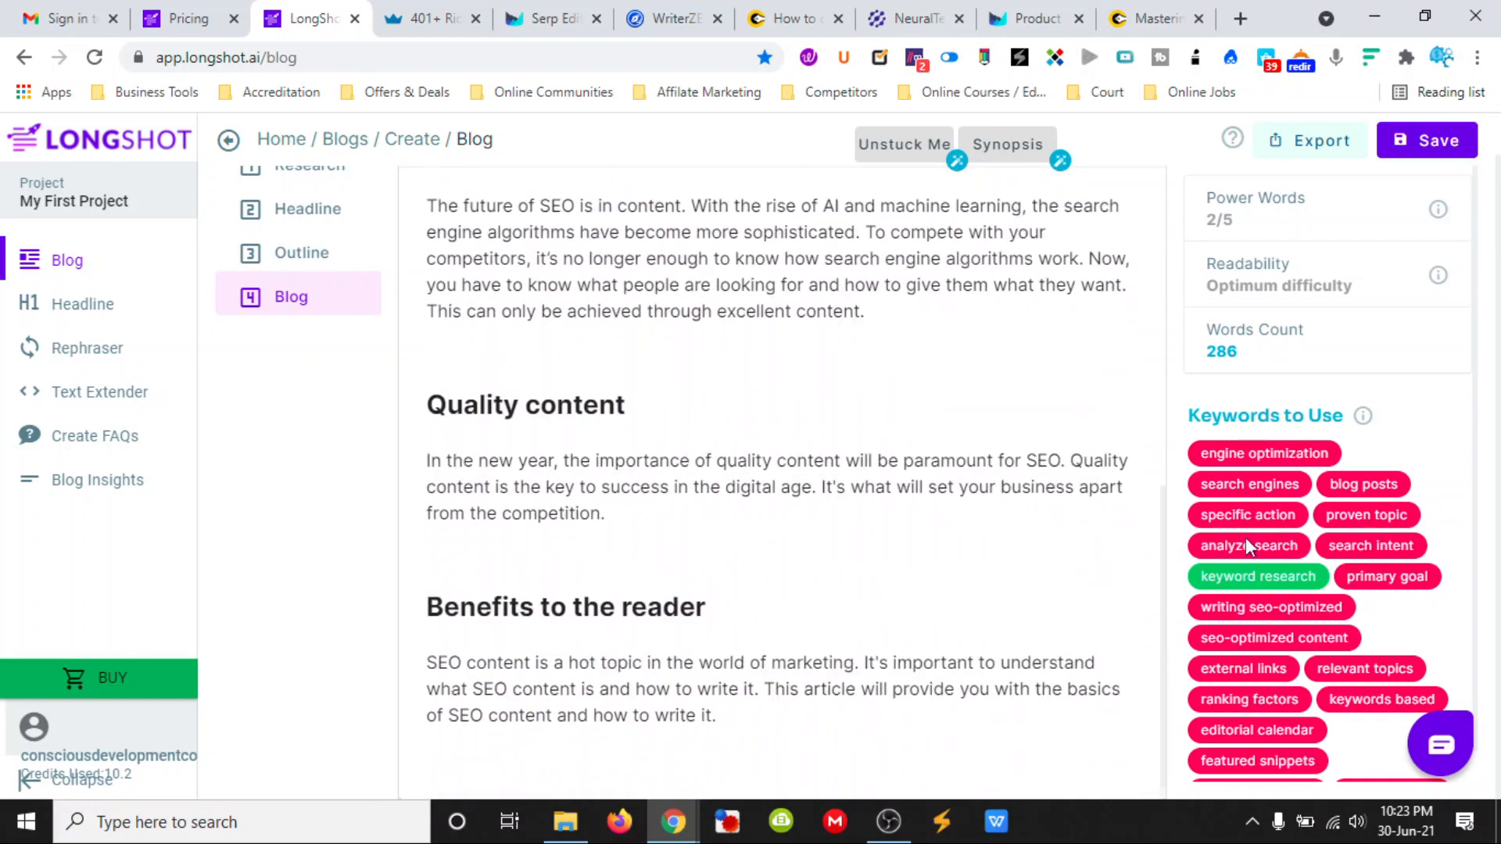
pyautogui.moveTo(1359, 419)
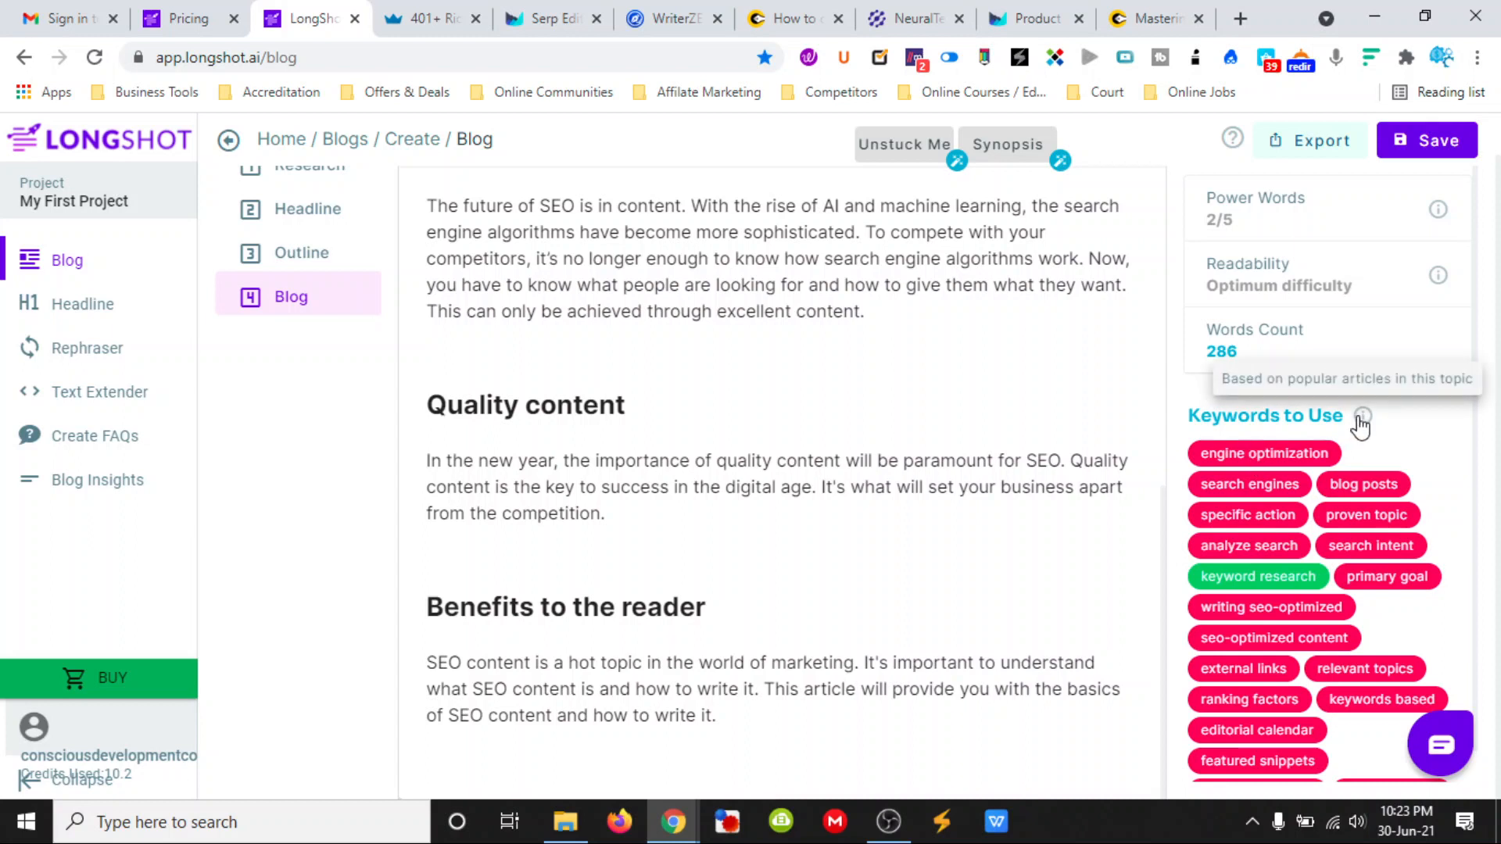
pyautogui.scroll(-1, 1330, 583)
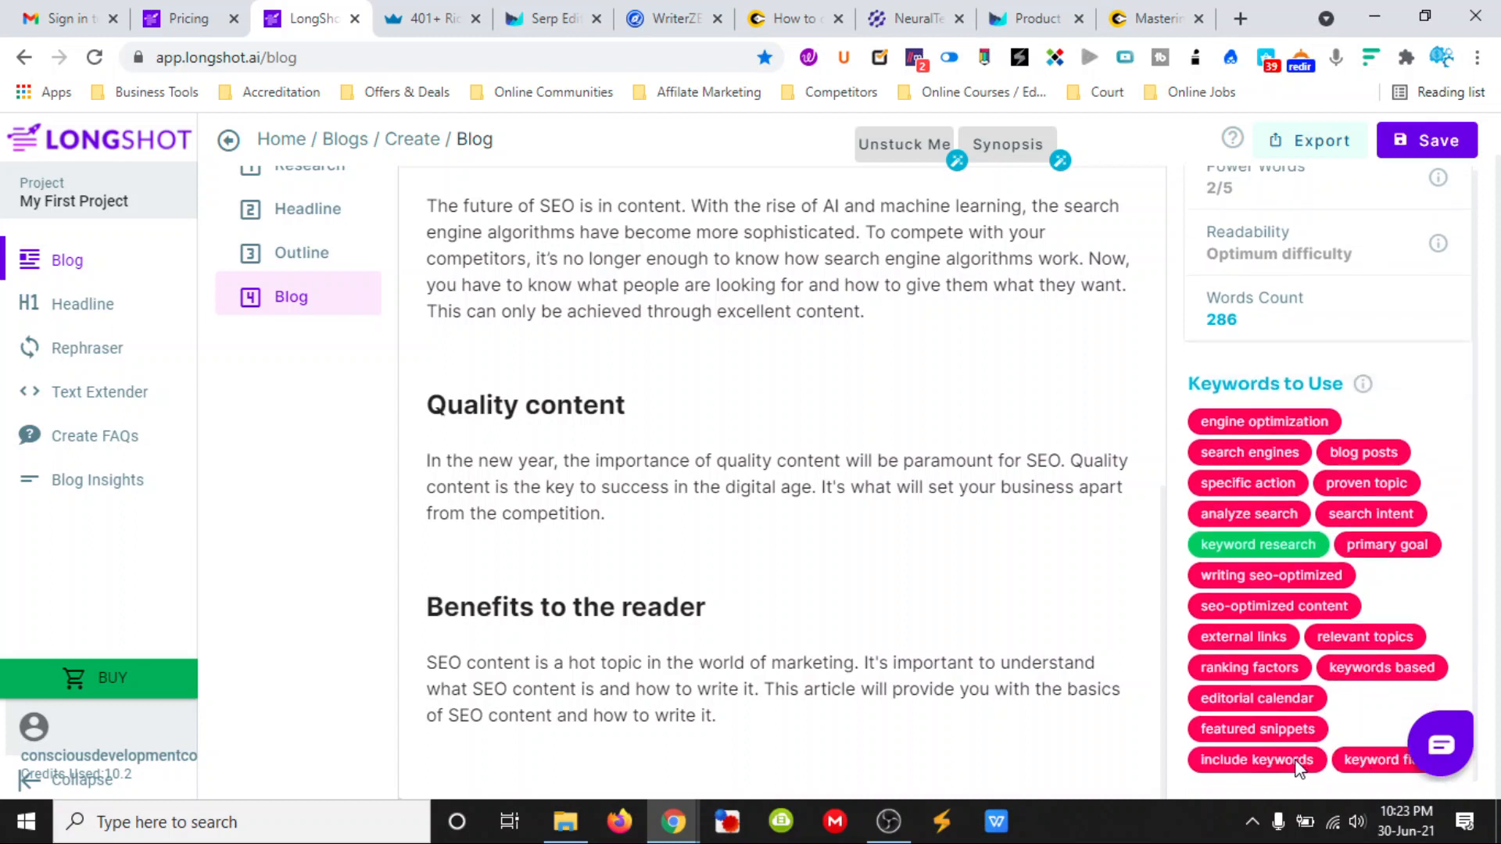
# - Search the blog page for "engine optimization", check the article for it, and close the search
pyautogui.hotkey('ctrl', 'f')
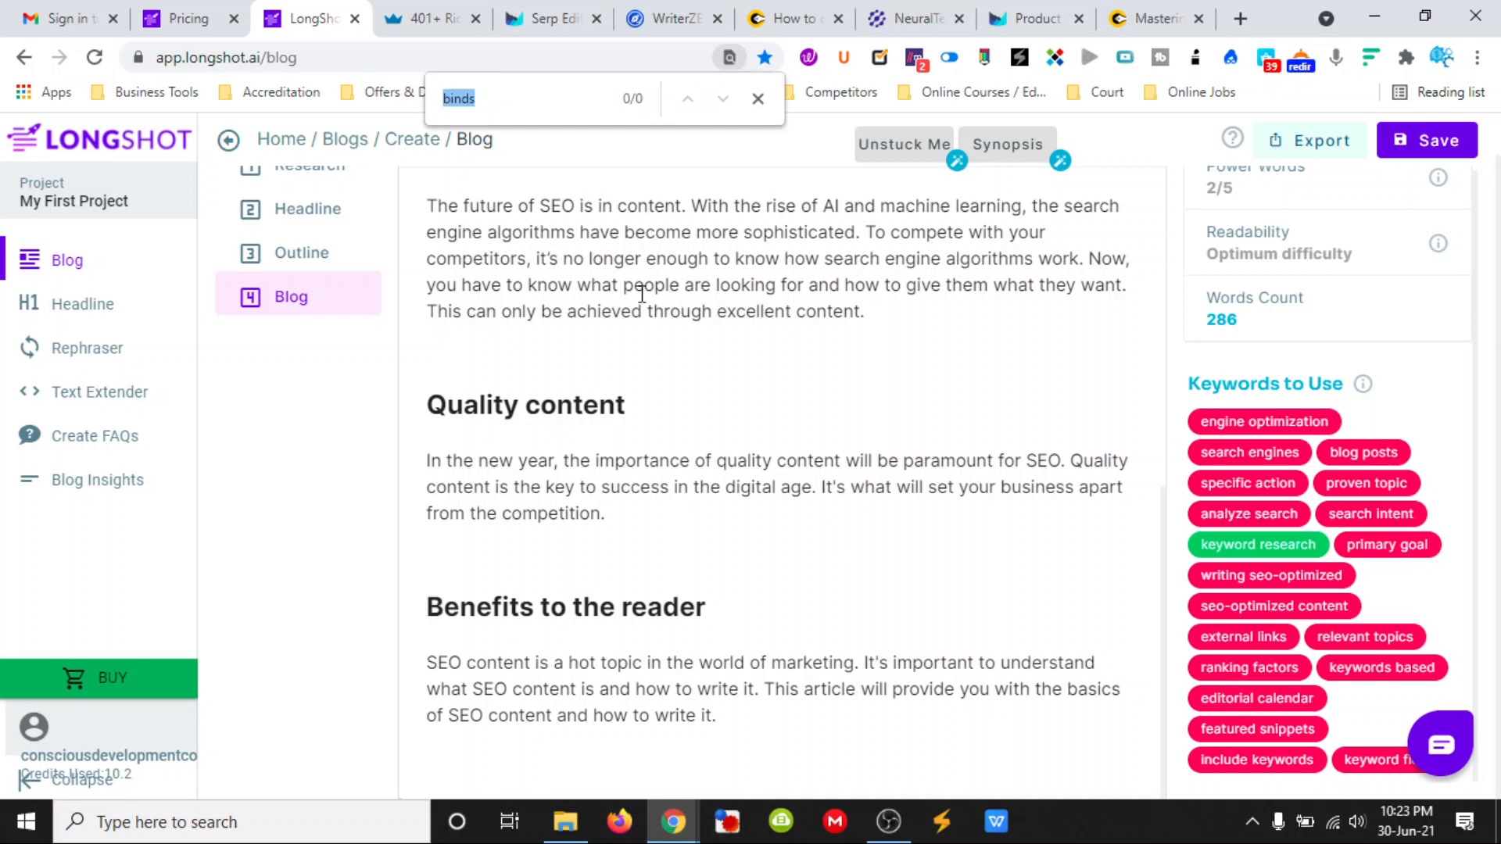
pyautogui.write('engine')
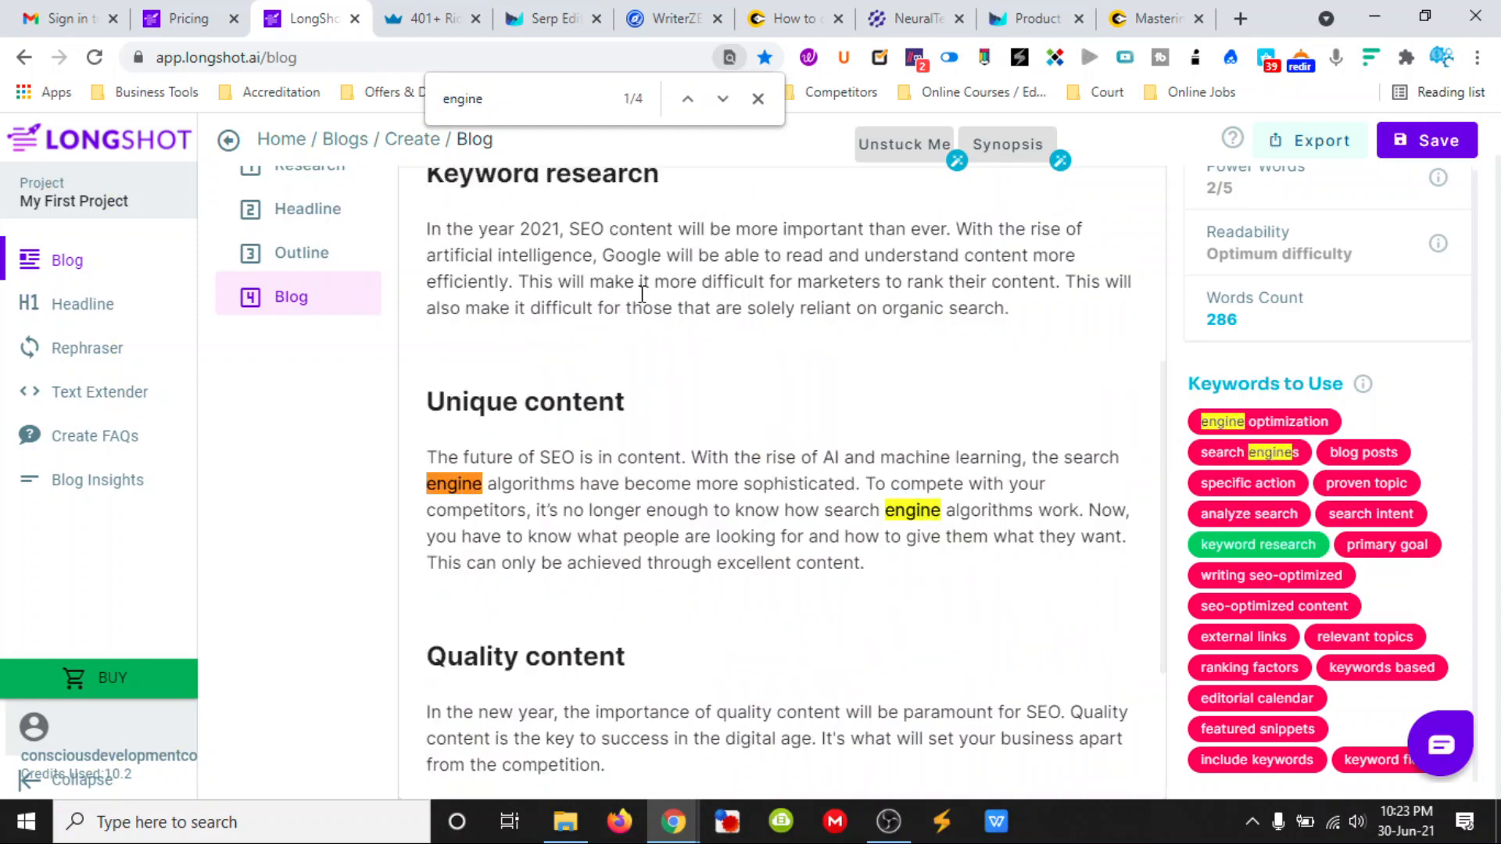
pyautogui.write(' o')
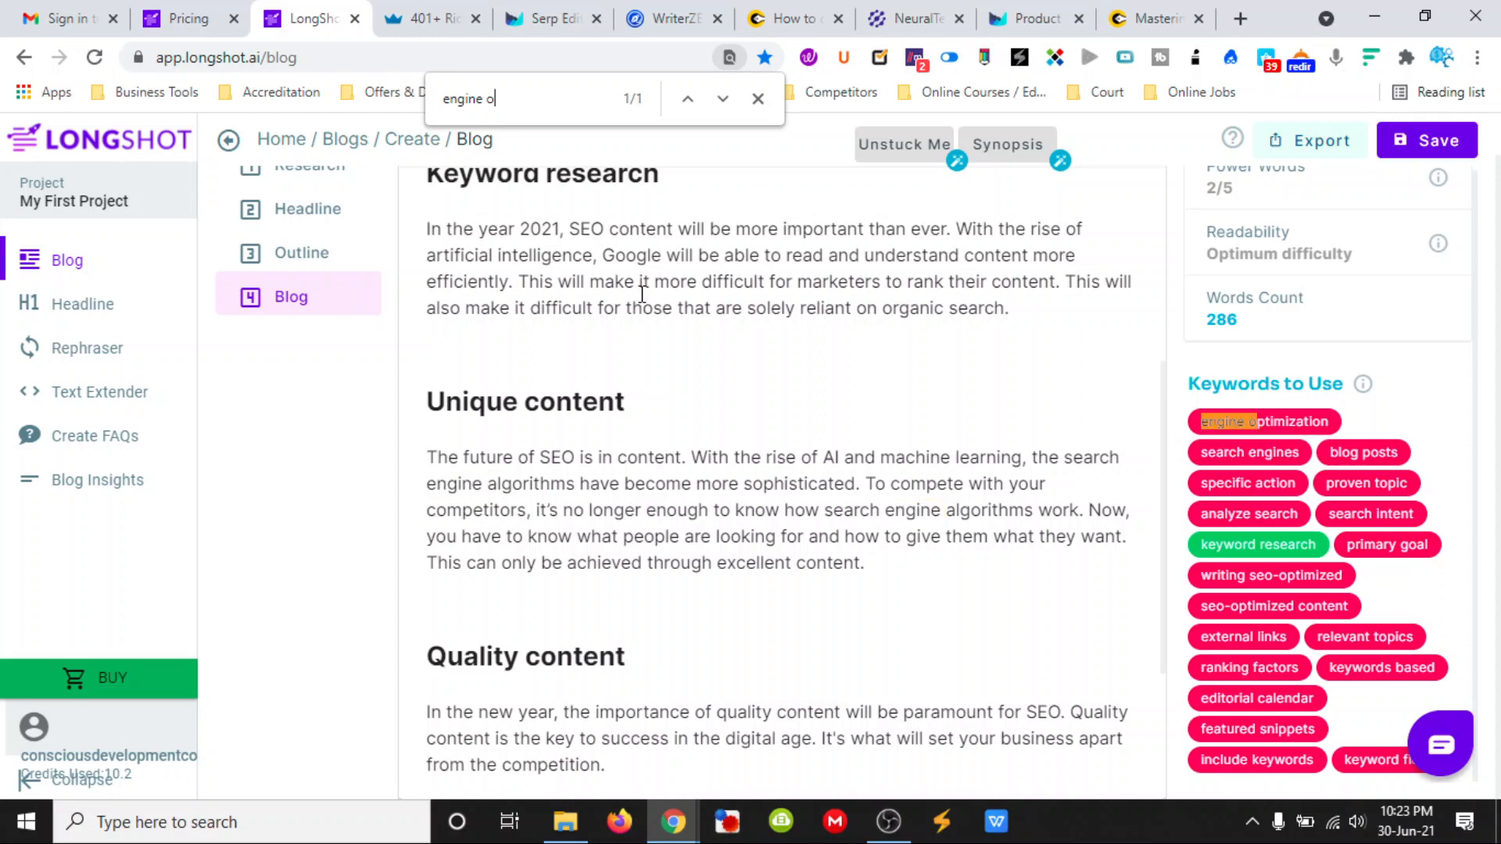
pyautogui.write('ptimization')
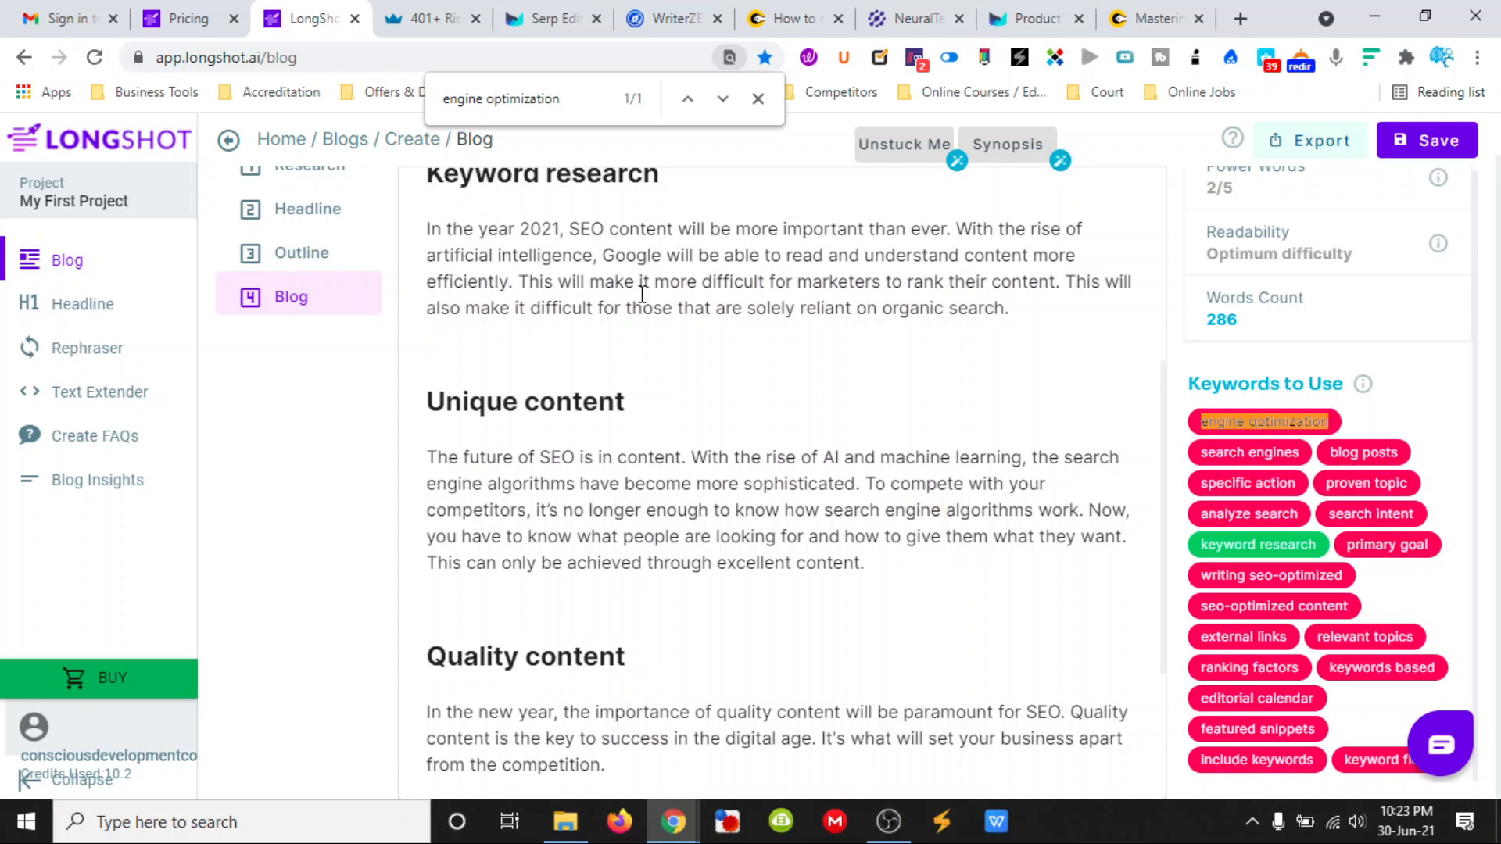
pyautogui.scroll(-3, 838, 461)
pyautogui.scroll(8, 844, 502)
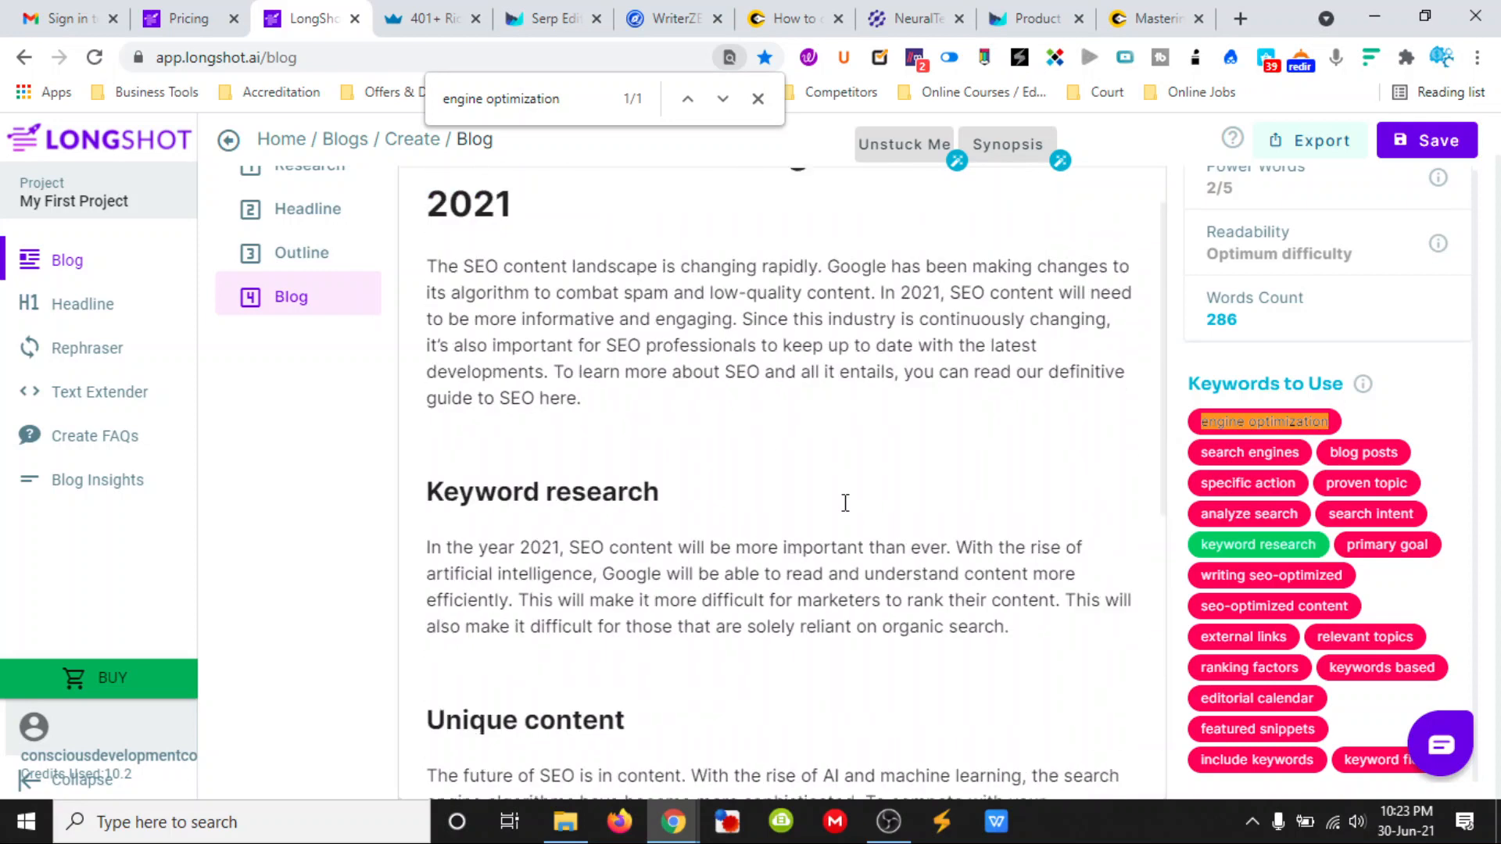
pyautogui.click(758, 98)
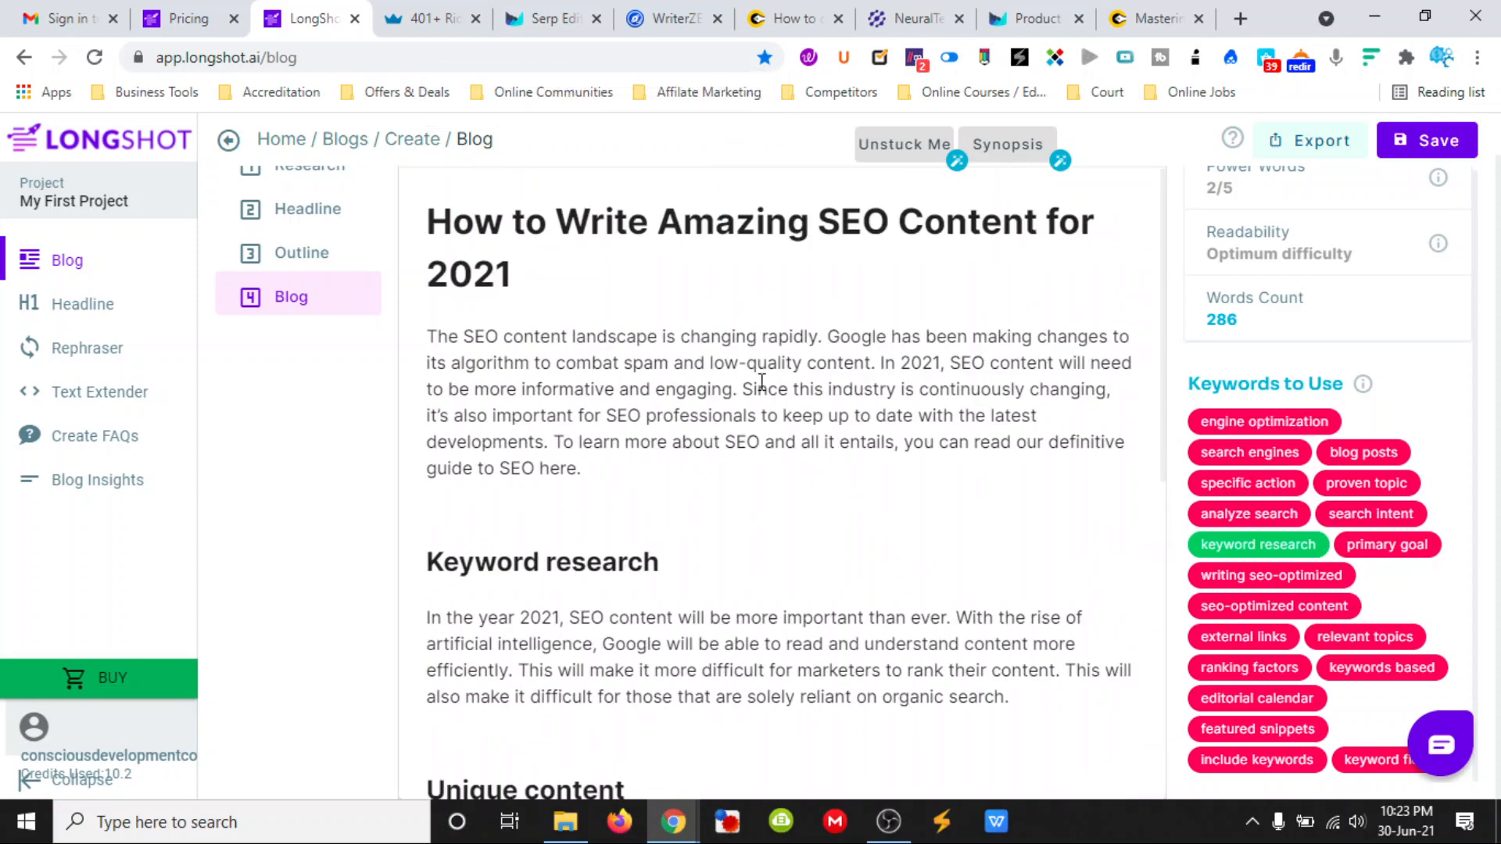
# - Add the keyword "Engine optimization" as a new line below the blog's introduction paragraph
pyautogui.scroll(-1, 751, 403)
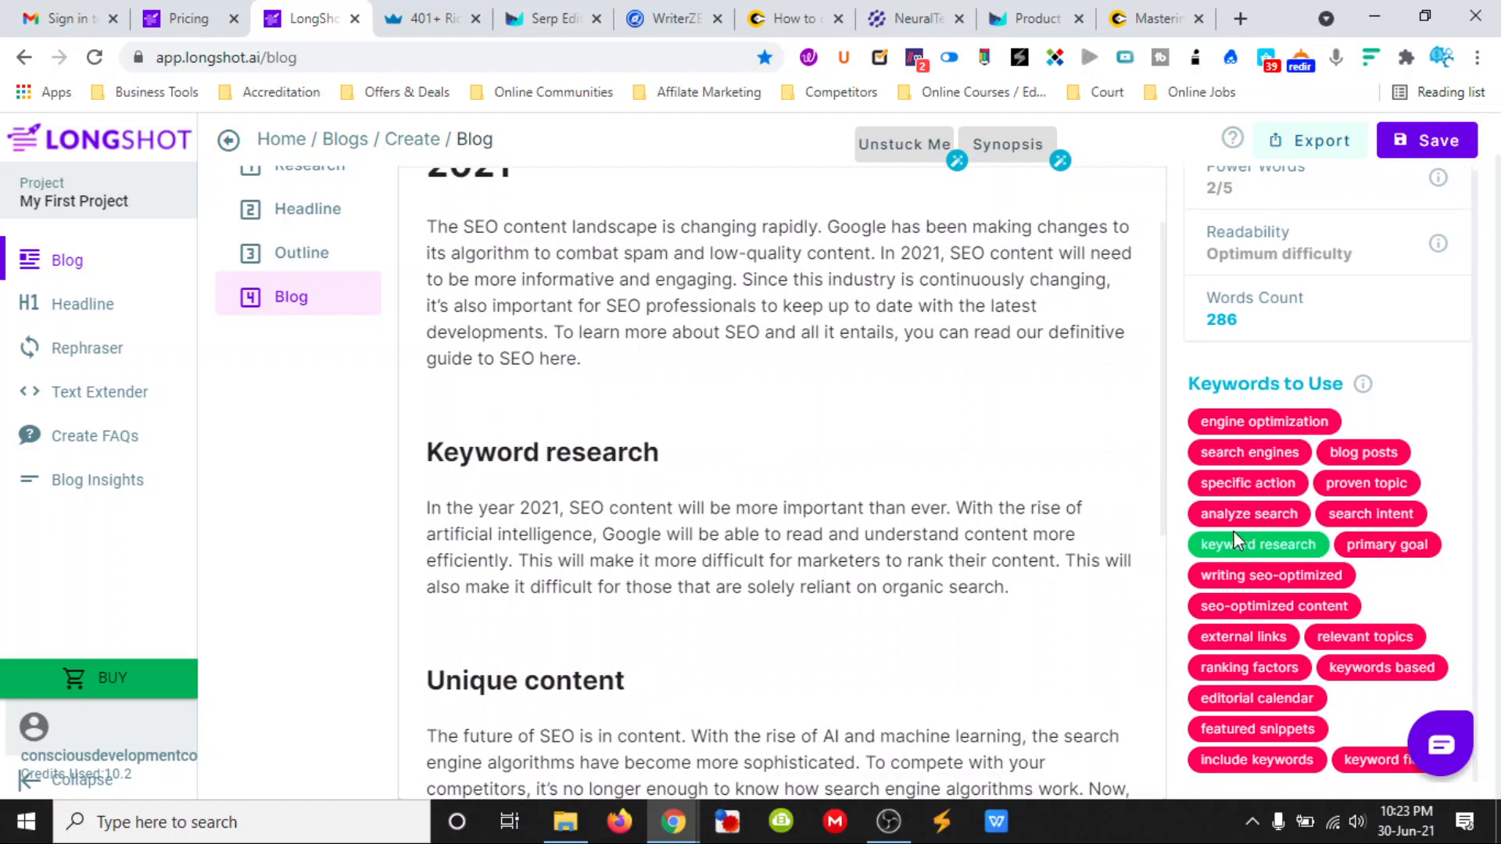
pyautogui.click(614, 367)
pyautogui.press('Return')
pyautogui.write('Engin')
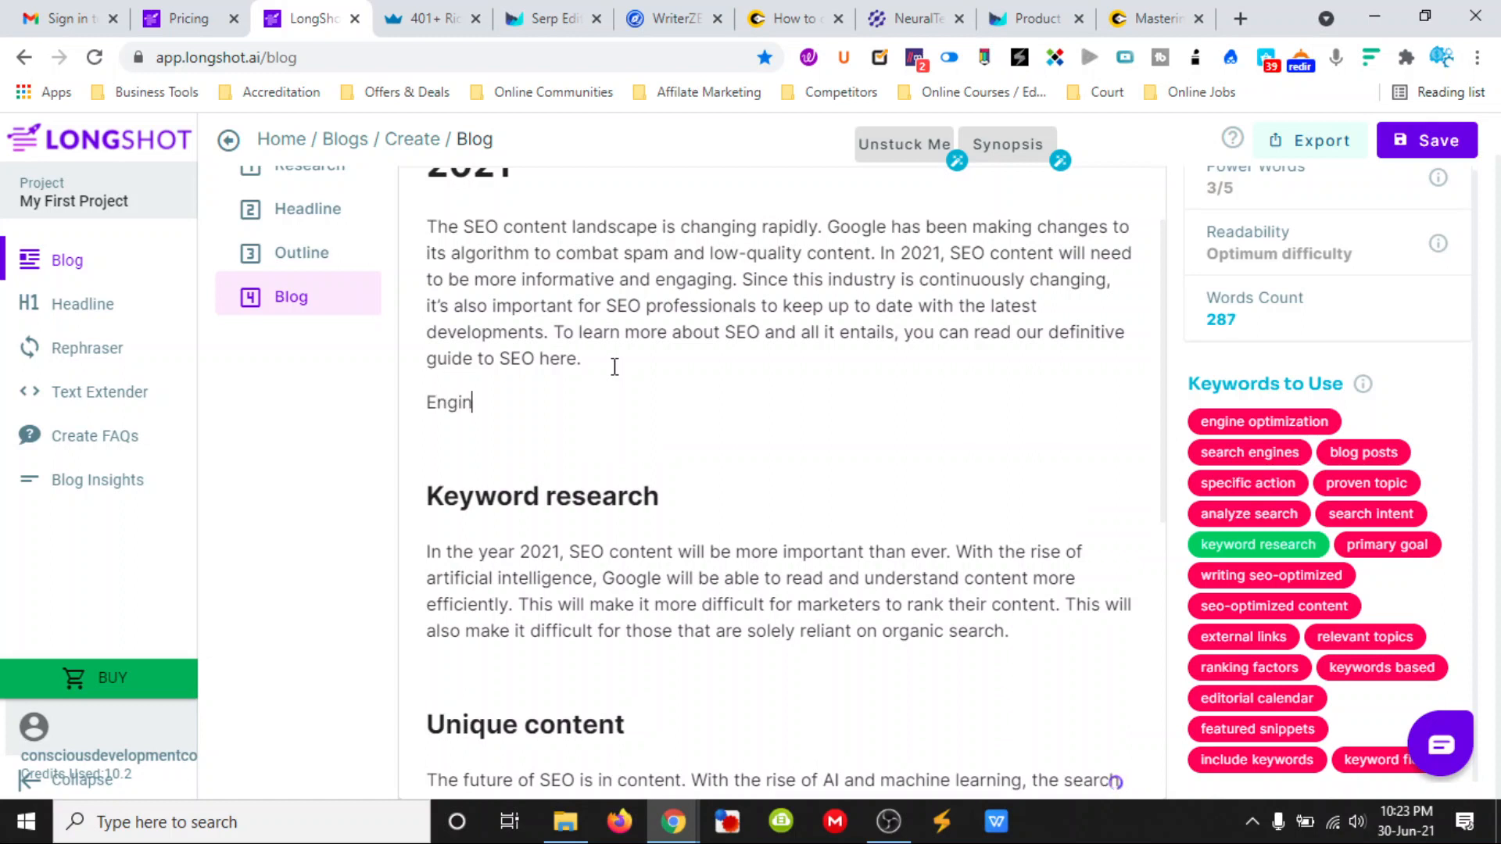
pyautogui.write('e optimization')
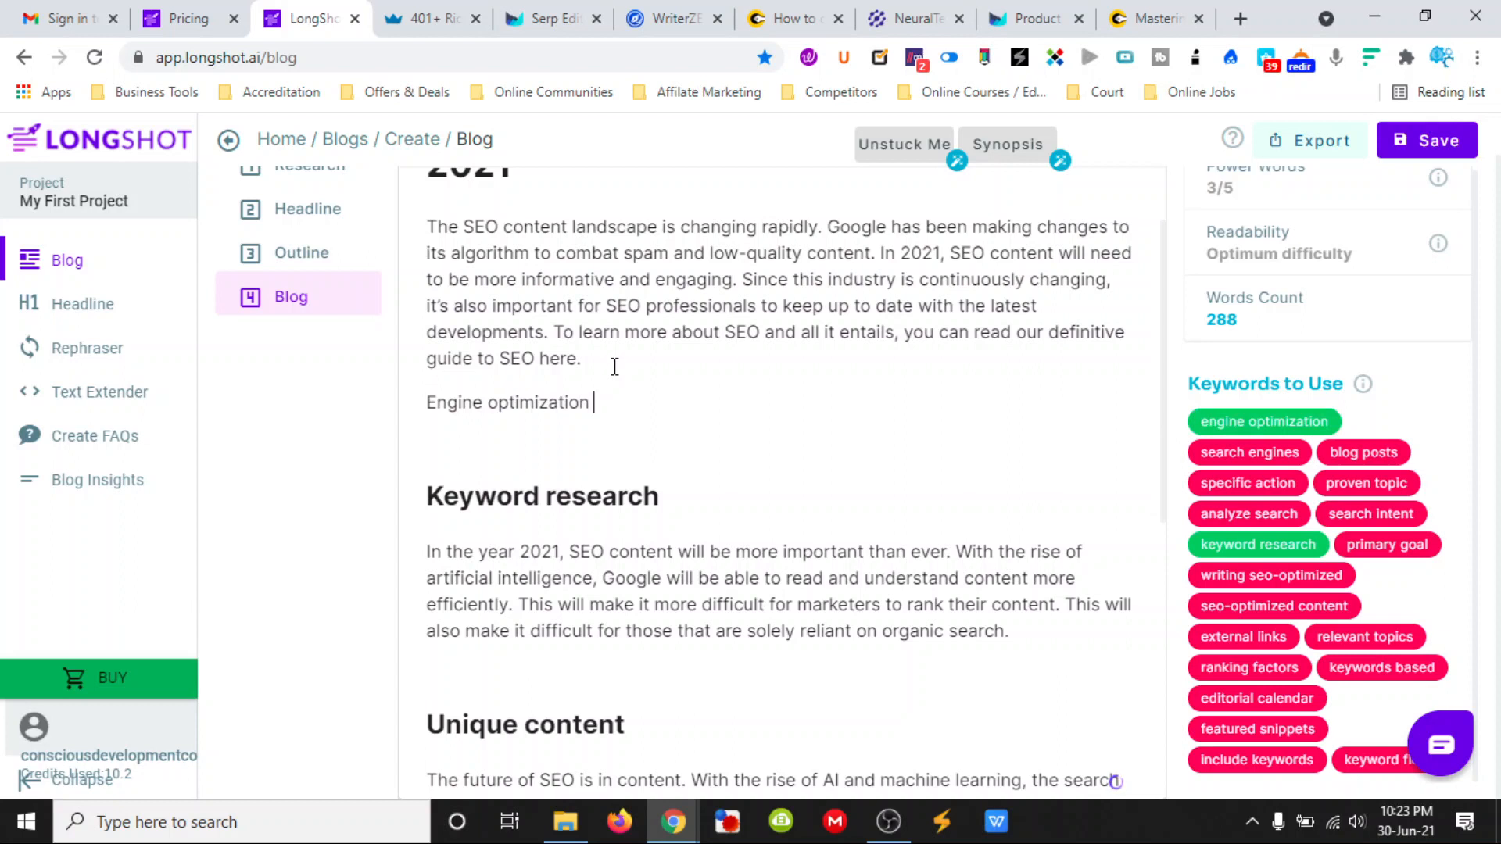
# - Add the keywords "search engines" and "blog posts" on separate lines below "Engine optimization"
pyautogui.press('Return')
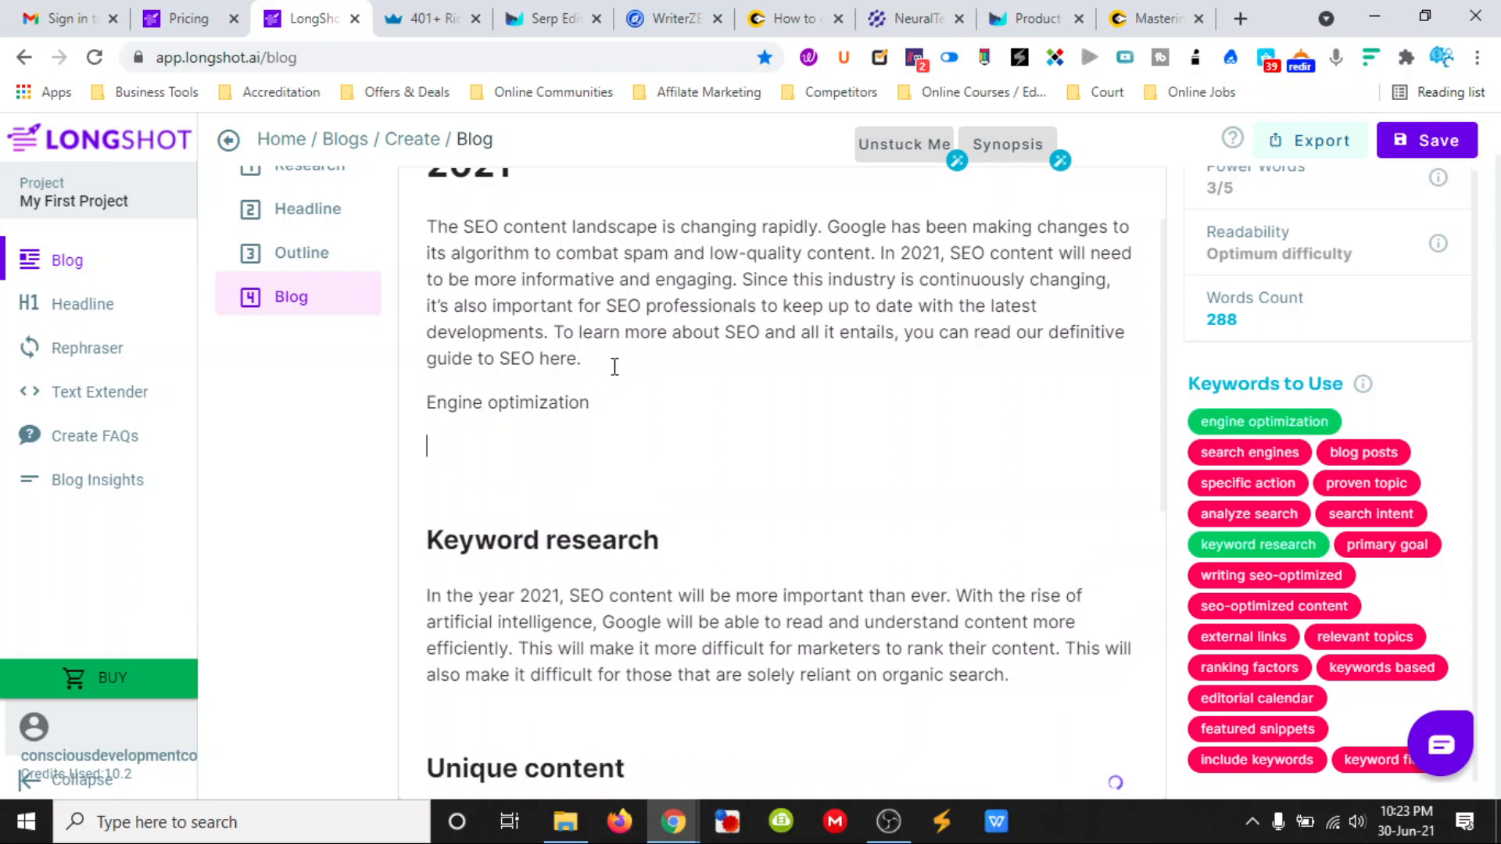
pyautogui.write('search engines')
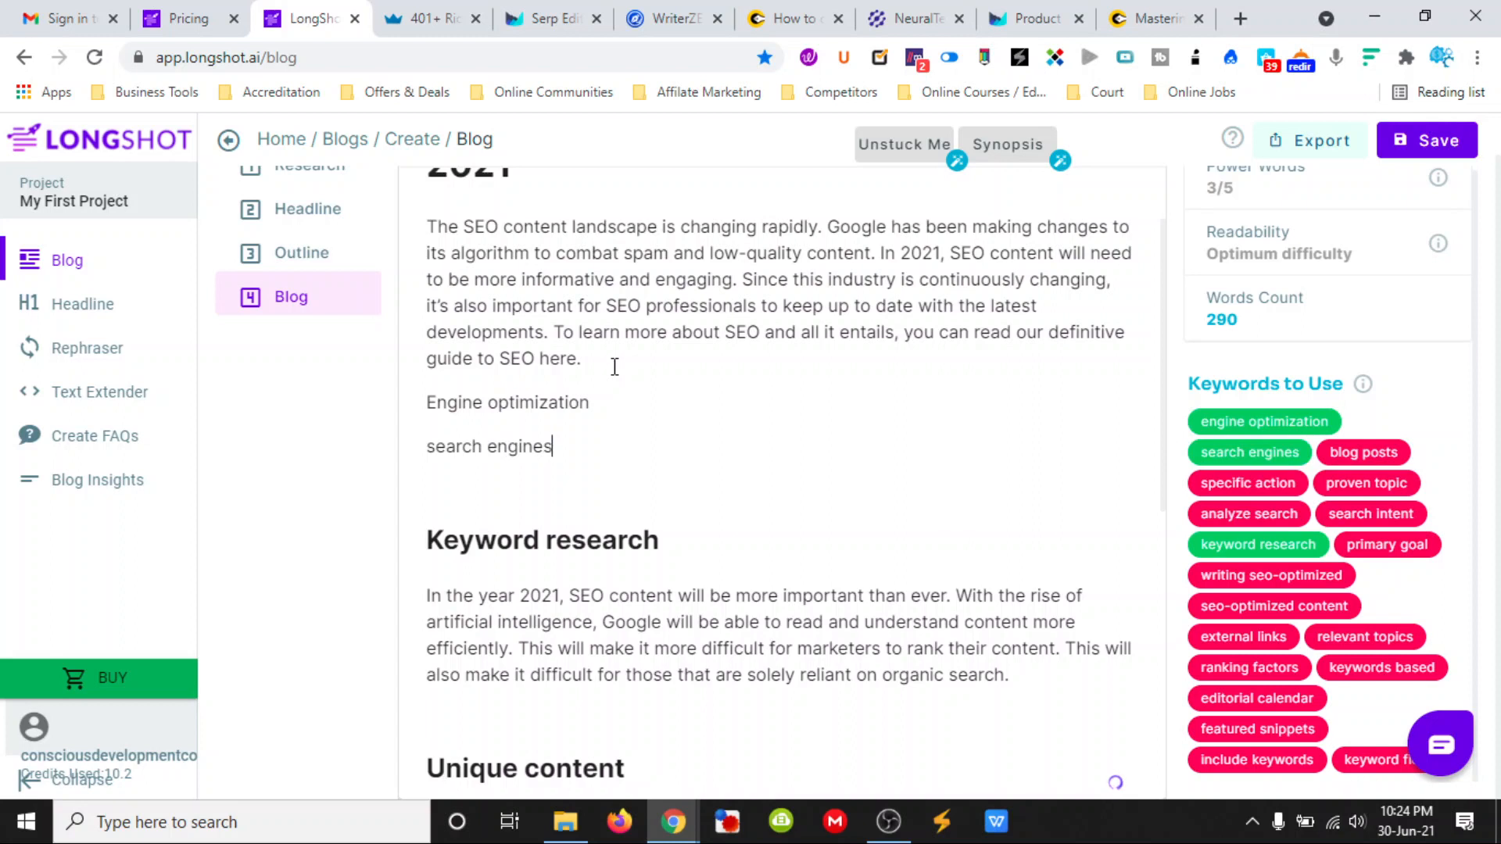
pyautogui.press('Return')
pyautogui.write('blog')
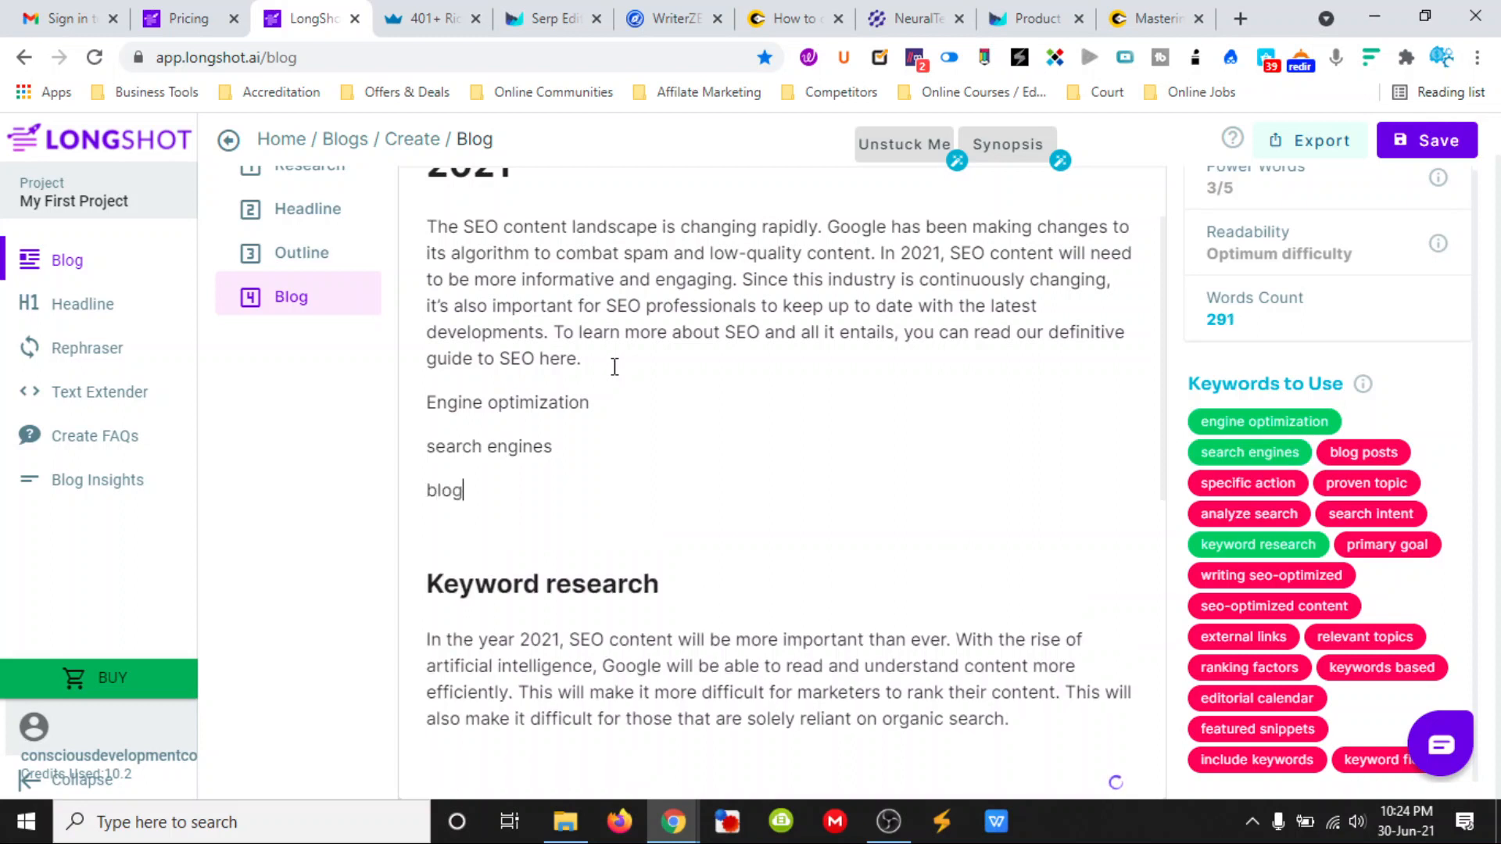
pyautogui.write(' posts')
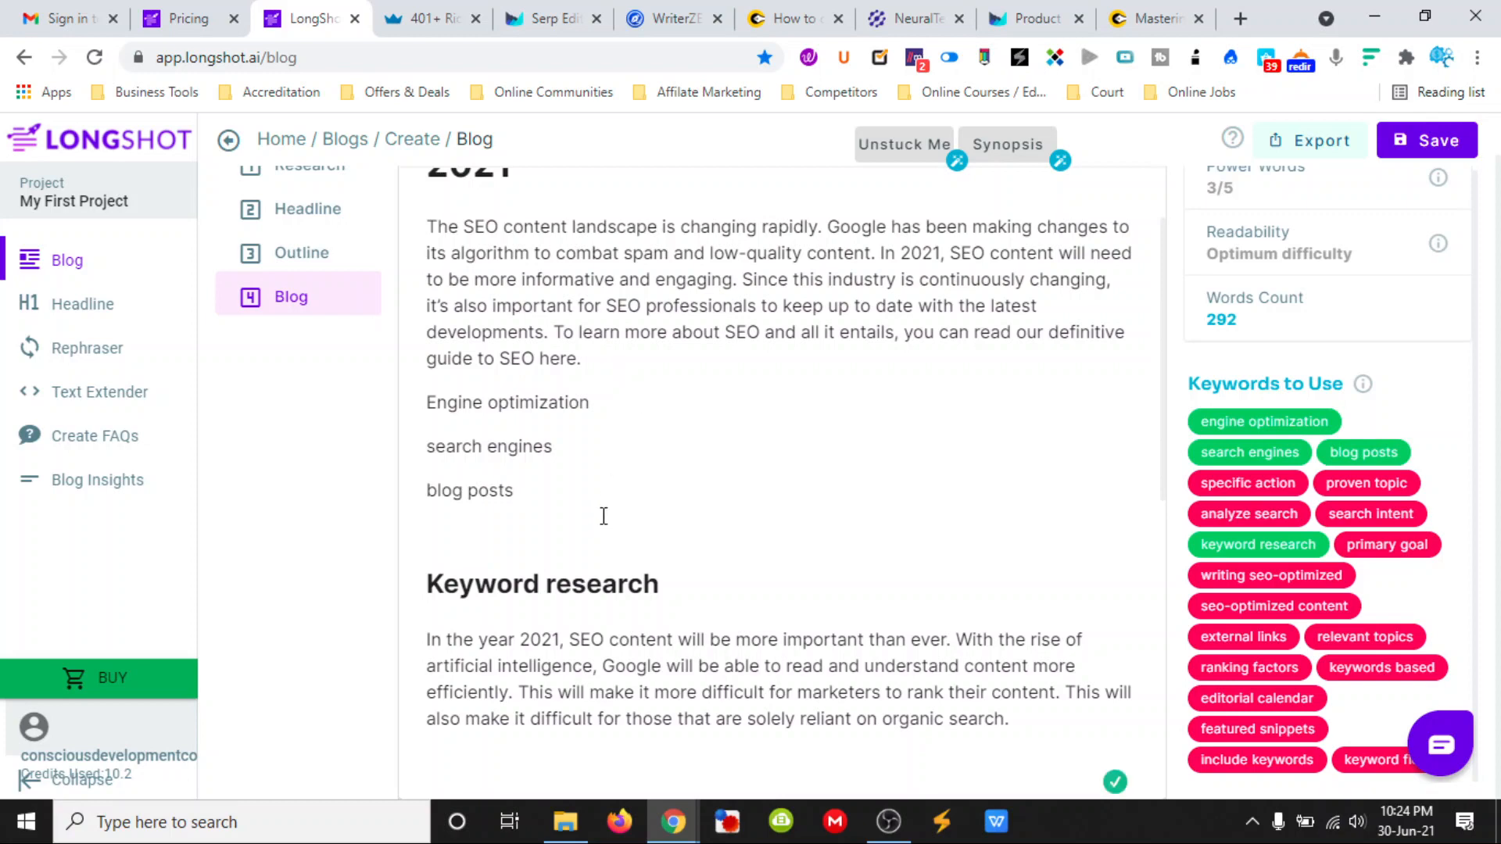
# - Look over the rest of the article and save the blog
pyautogui.scroll(-8, 606, 516)
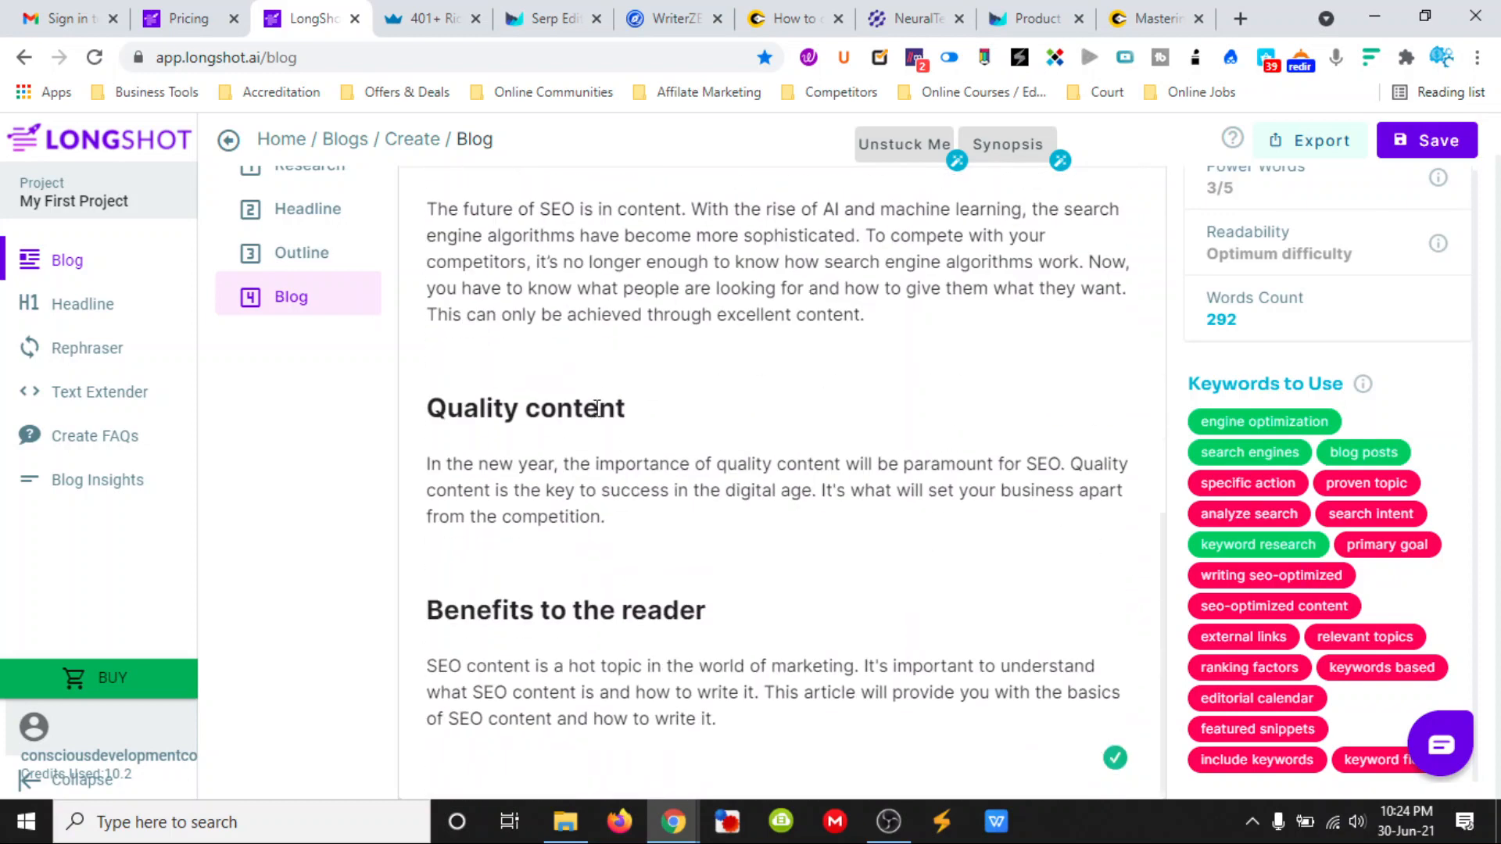
pyautogui.scroll(8, 597, 408)
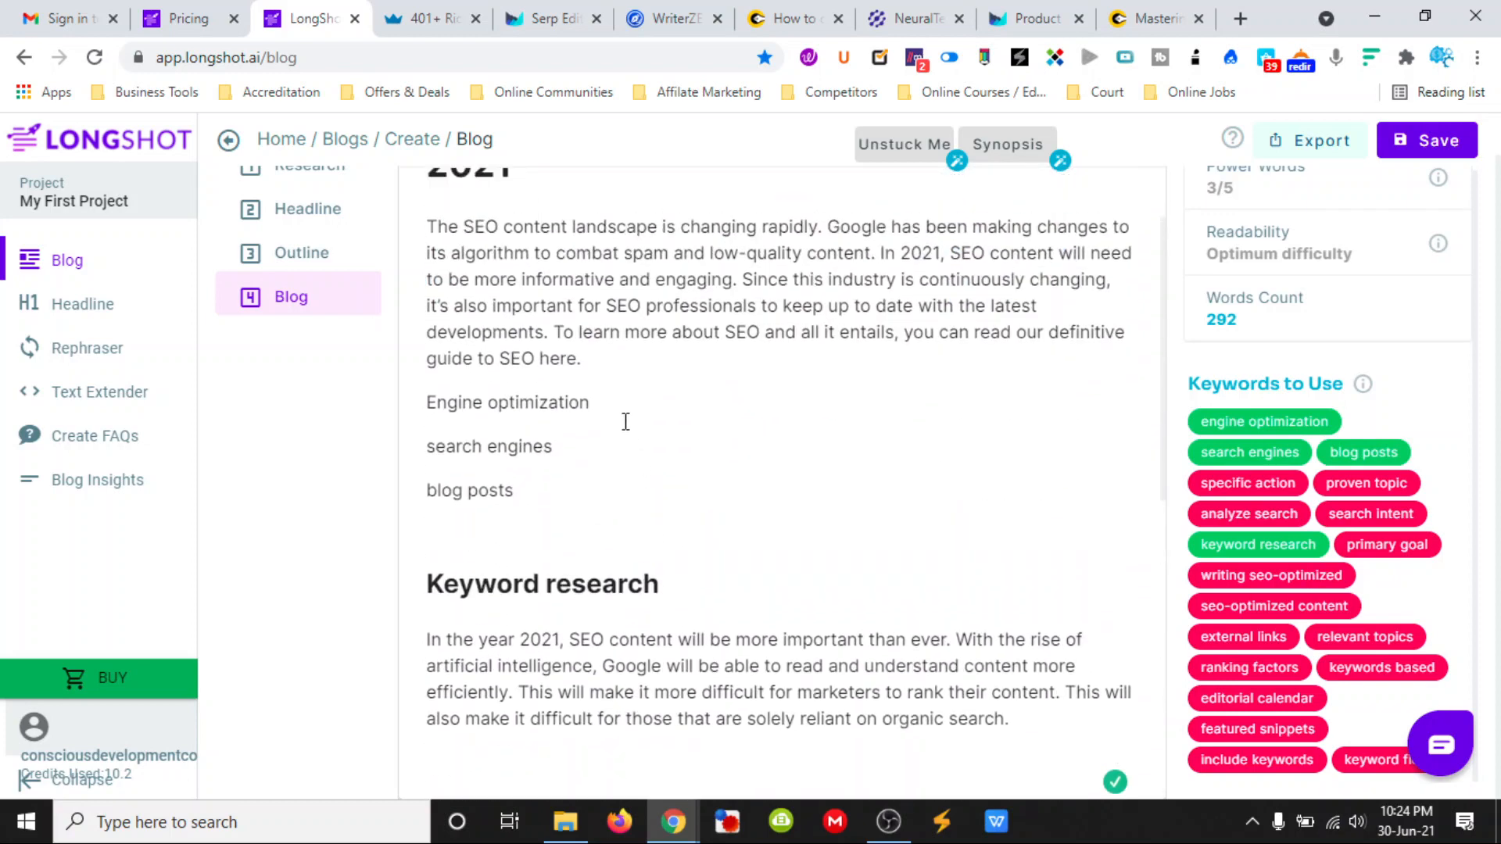
pyautogui.click(1421, 141)
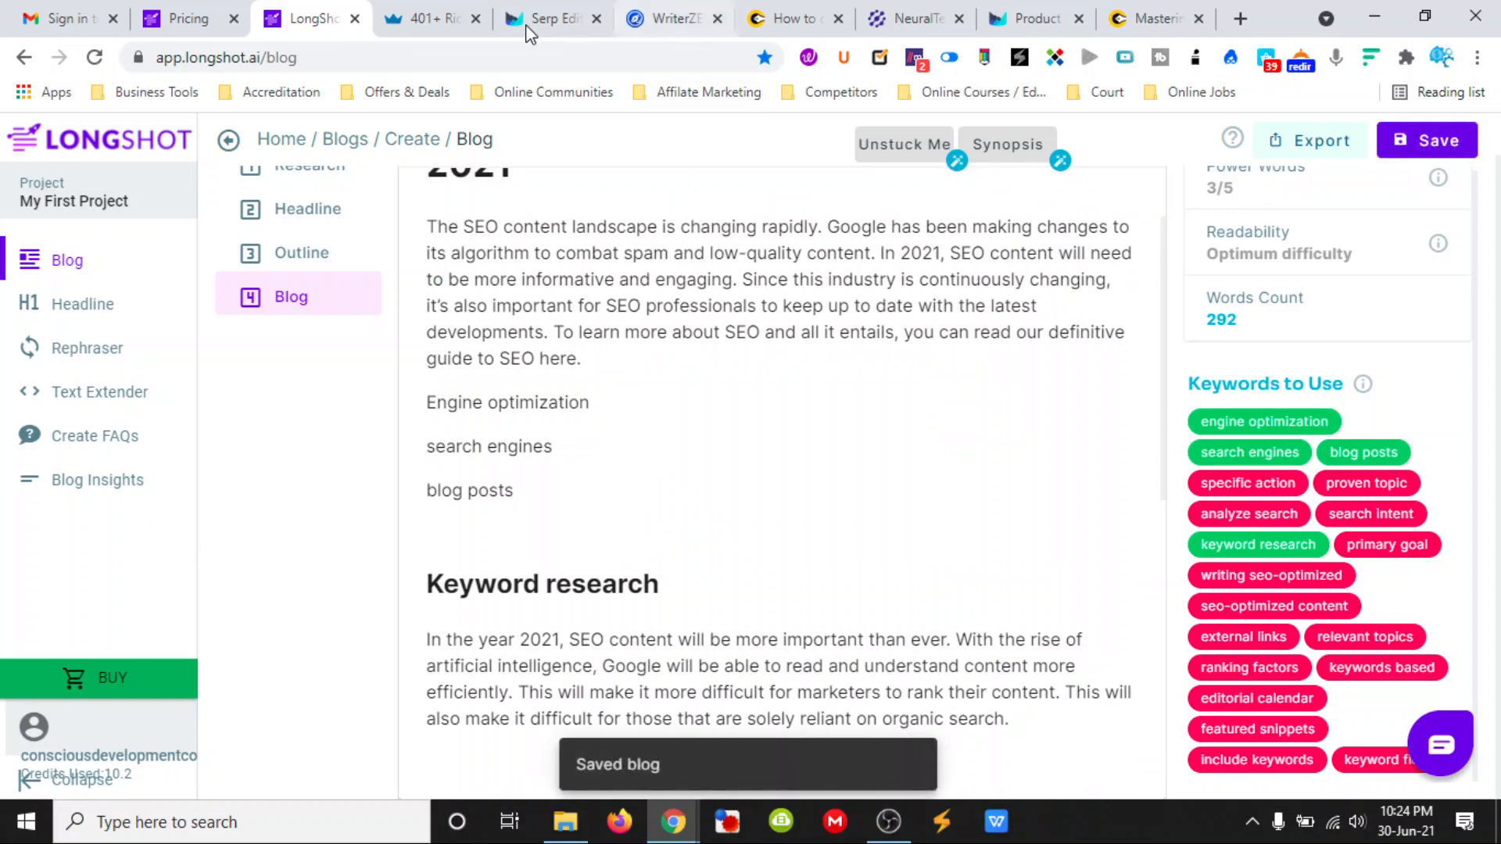
# - Copy LongShot's "Quality content" heading and paragraph into the Outranking document, replacing the "Quality Content" line
pyautogui.click(548, 20)
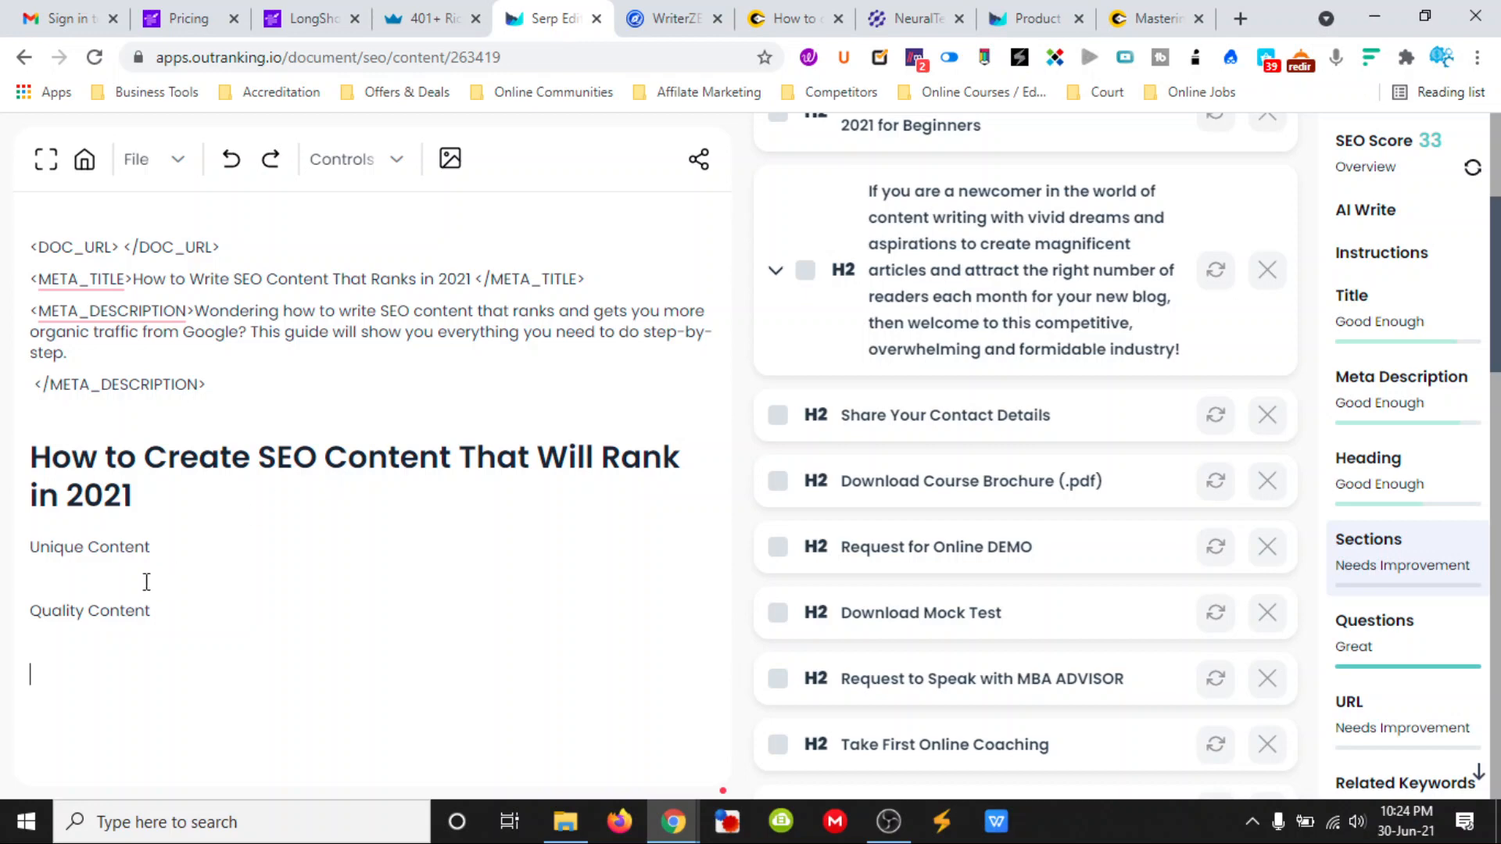
pyautogui.click(305, 19)
pyautogui.scroll(1, 575, 390)
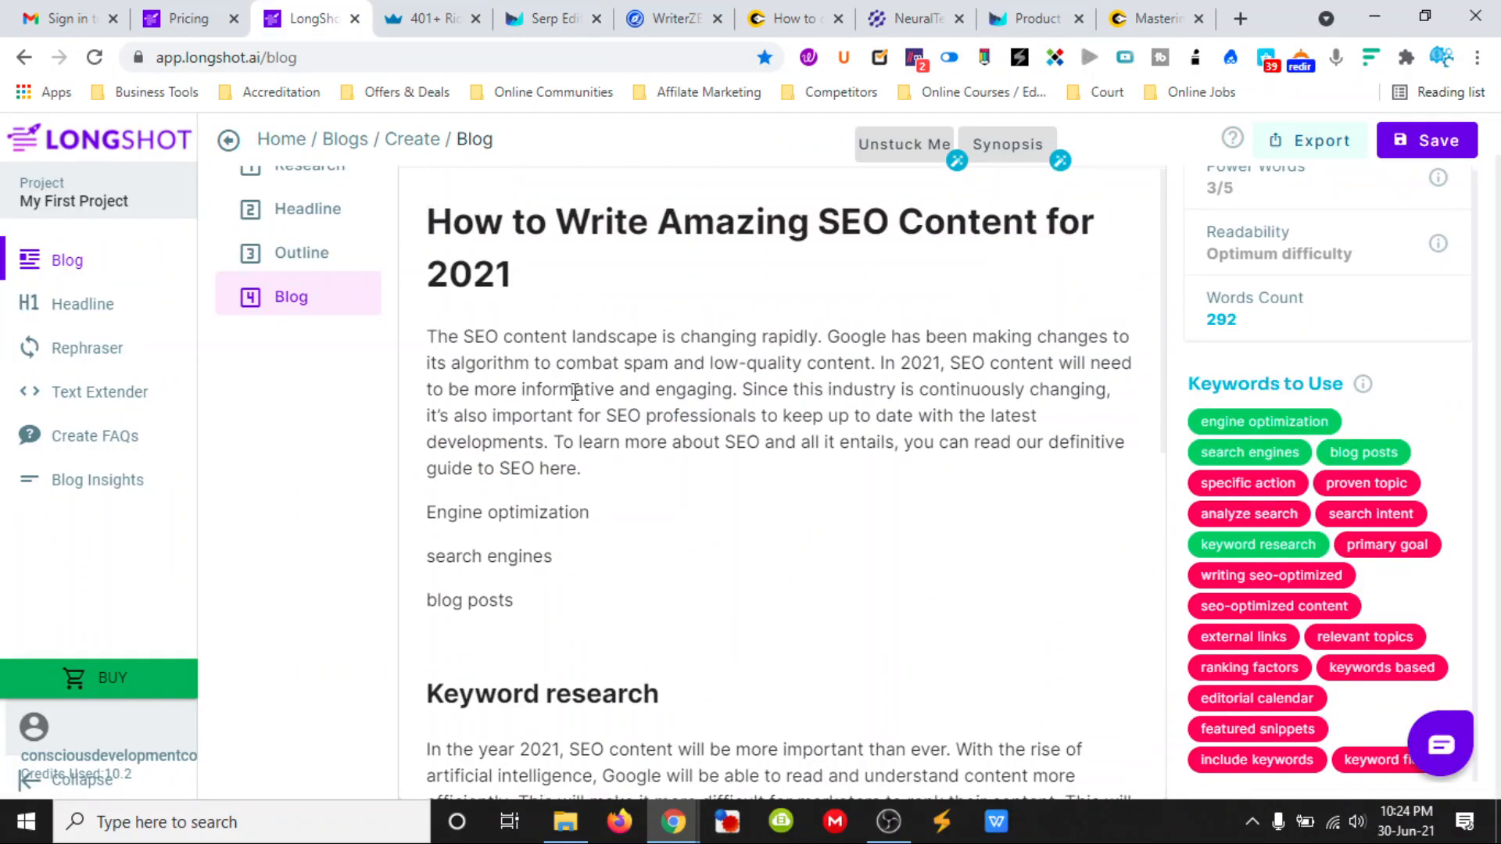
pyautogui.scroll(-7, 594, 470)
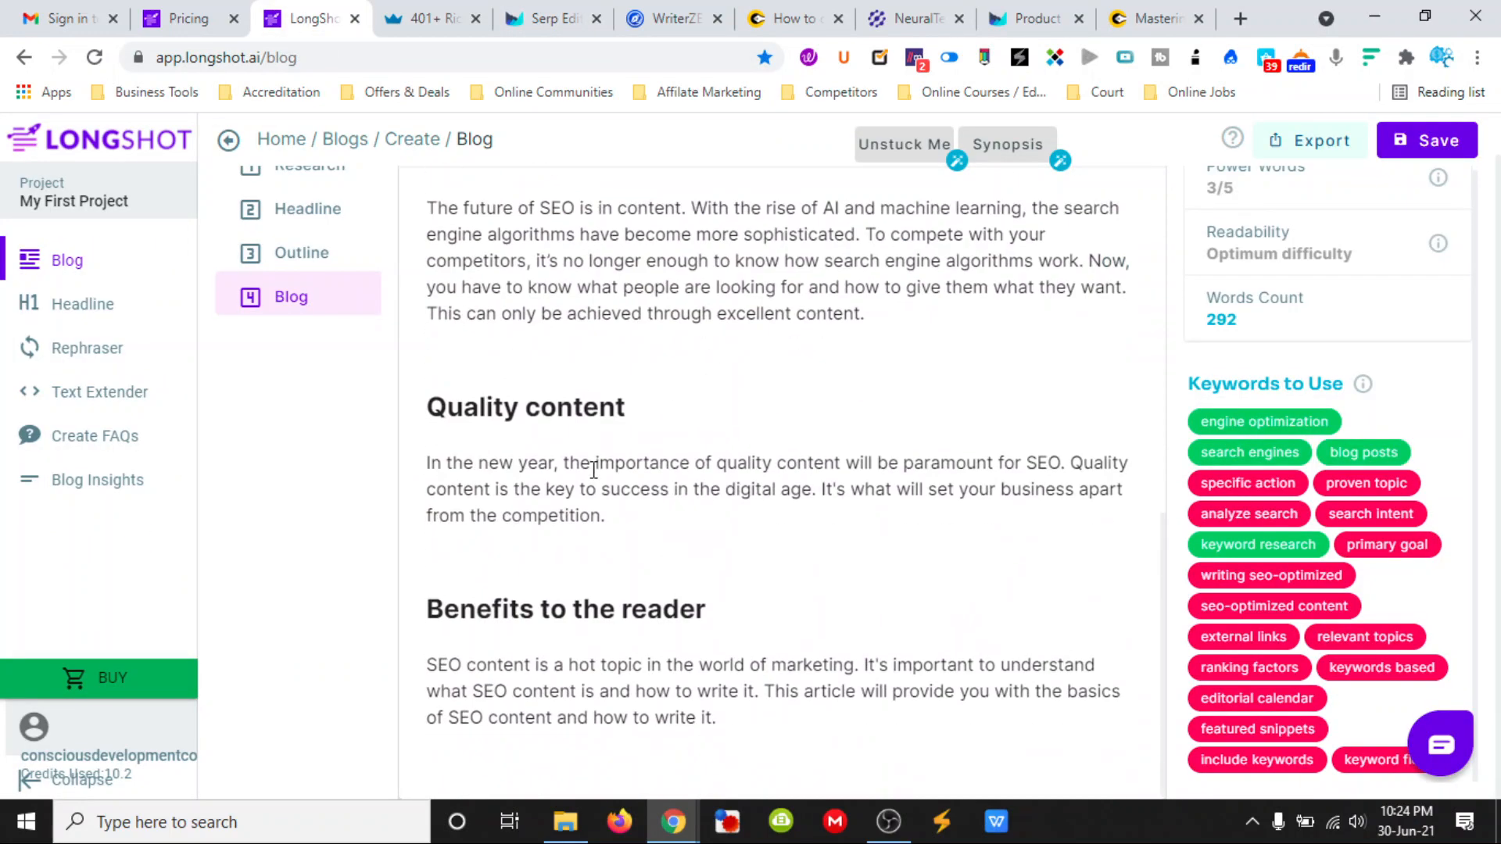
pyautogui.moveTo(607, 512); pyautogui.dragTo(422, 429)
pyautogui.hotkey('ctrl', 'c')
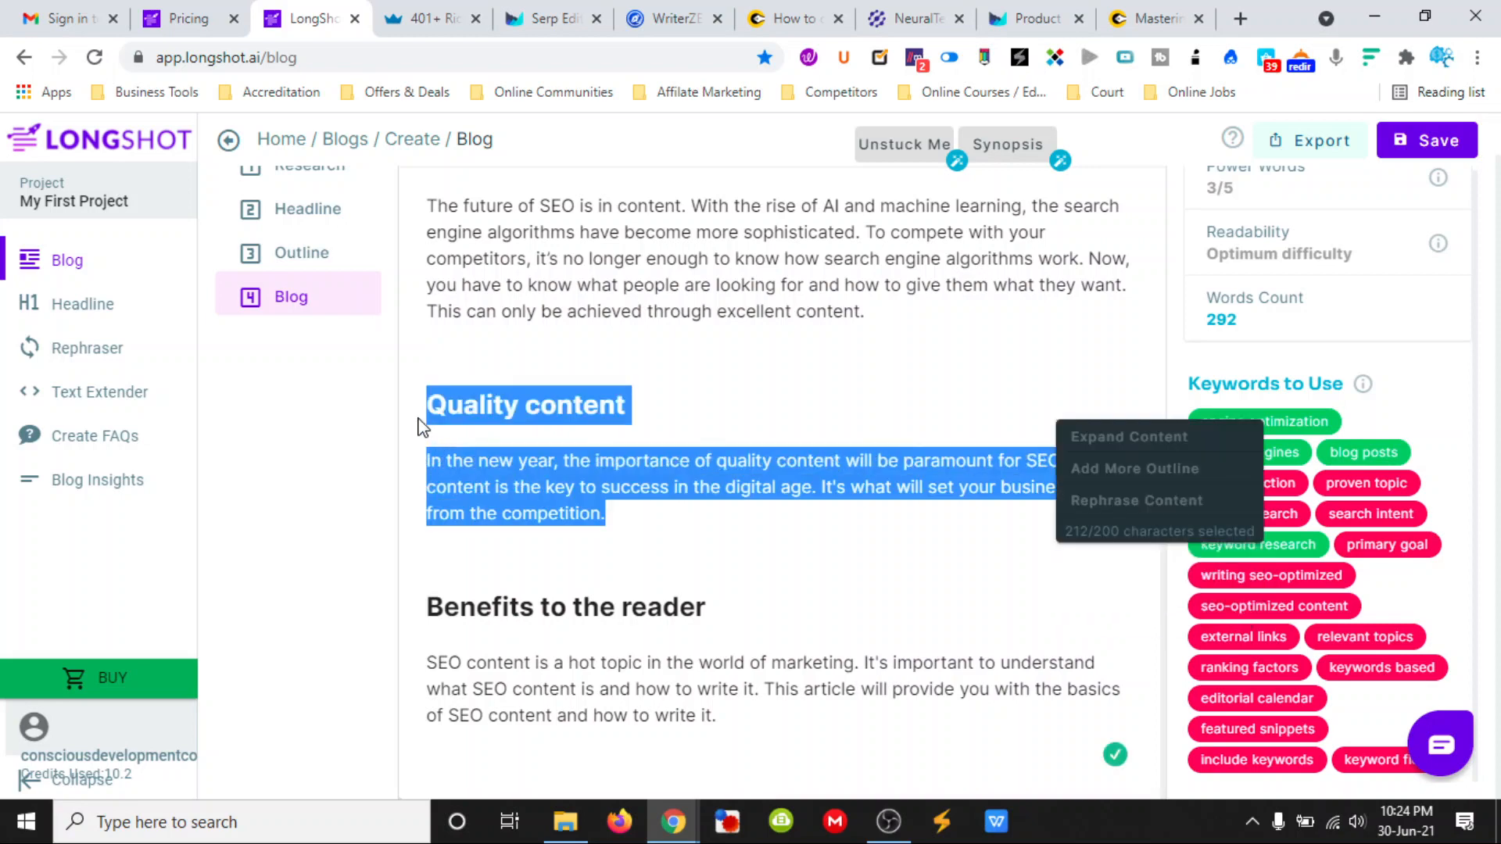
pyautogui.click(434, 27)
pyautogui.click(539, 26)
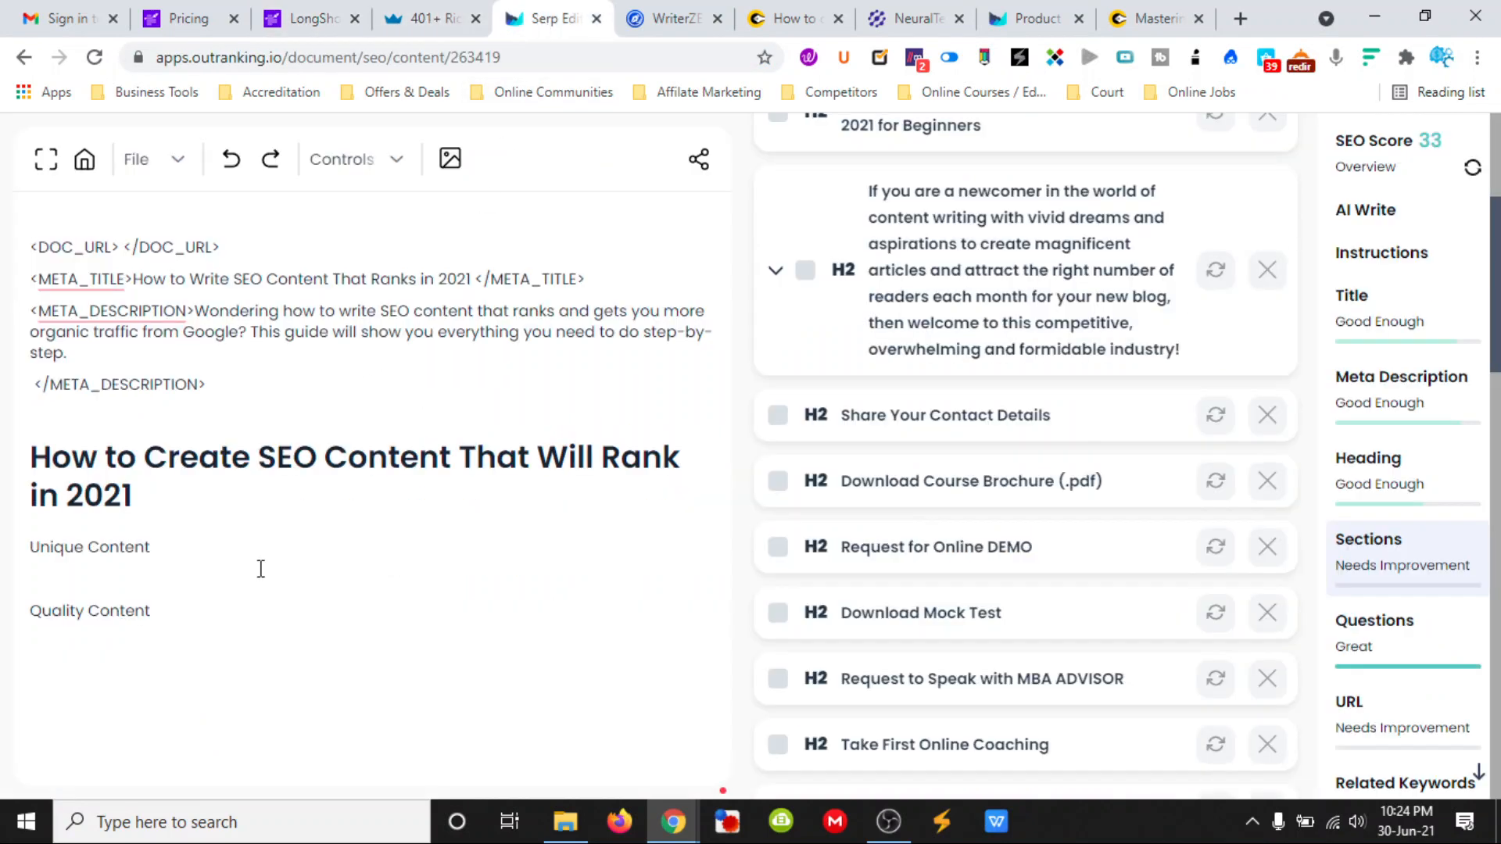
pyautogui.moveTo(152, 615); pyautogui.dragTo(30, 612)
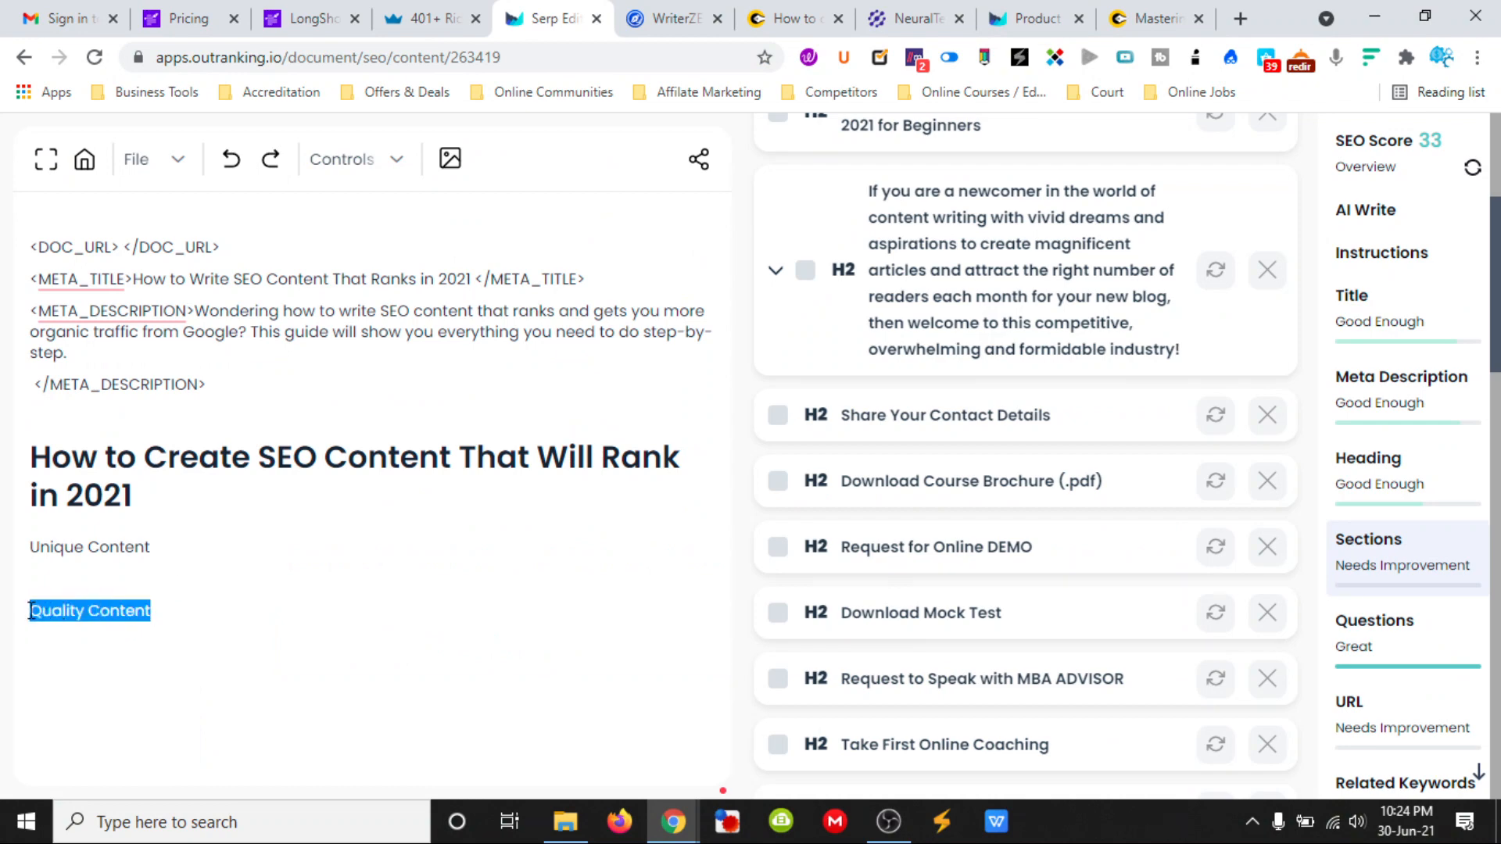
pyautogui.hotkey('ctrl', 'v')
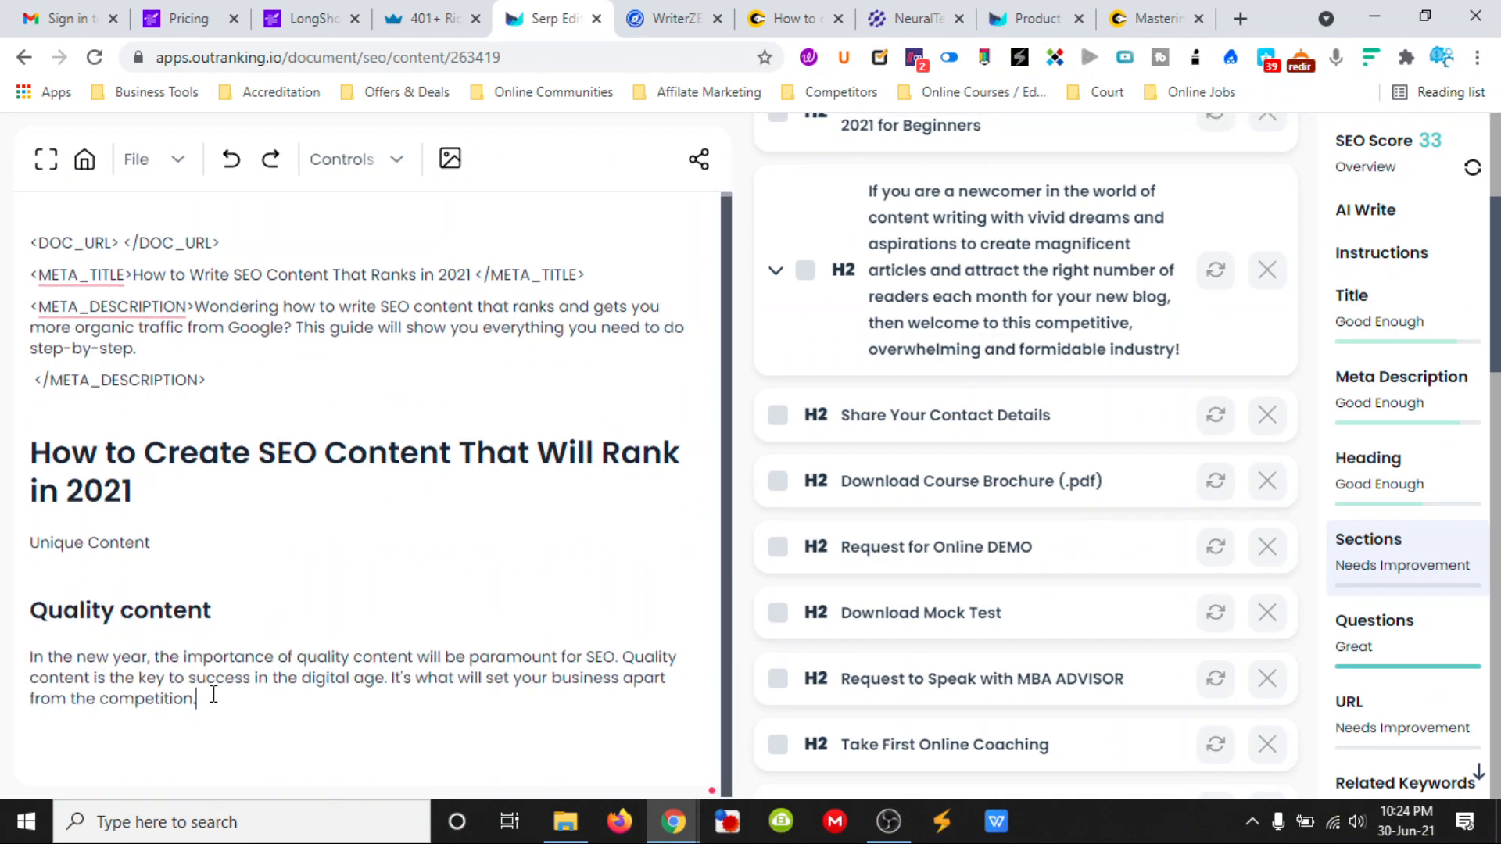
# - Extend the "Quality content" paragraph from its end with AI Write's Continue with Paragraph, and look over the document and other AI Write options
pyautogui.moveTo(197, 701); pyautogui.dragTo(33, 663)
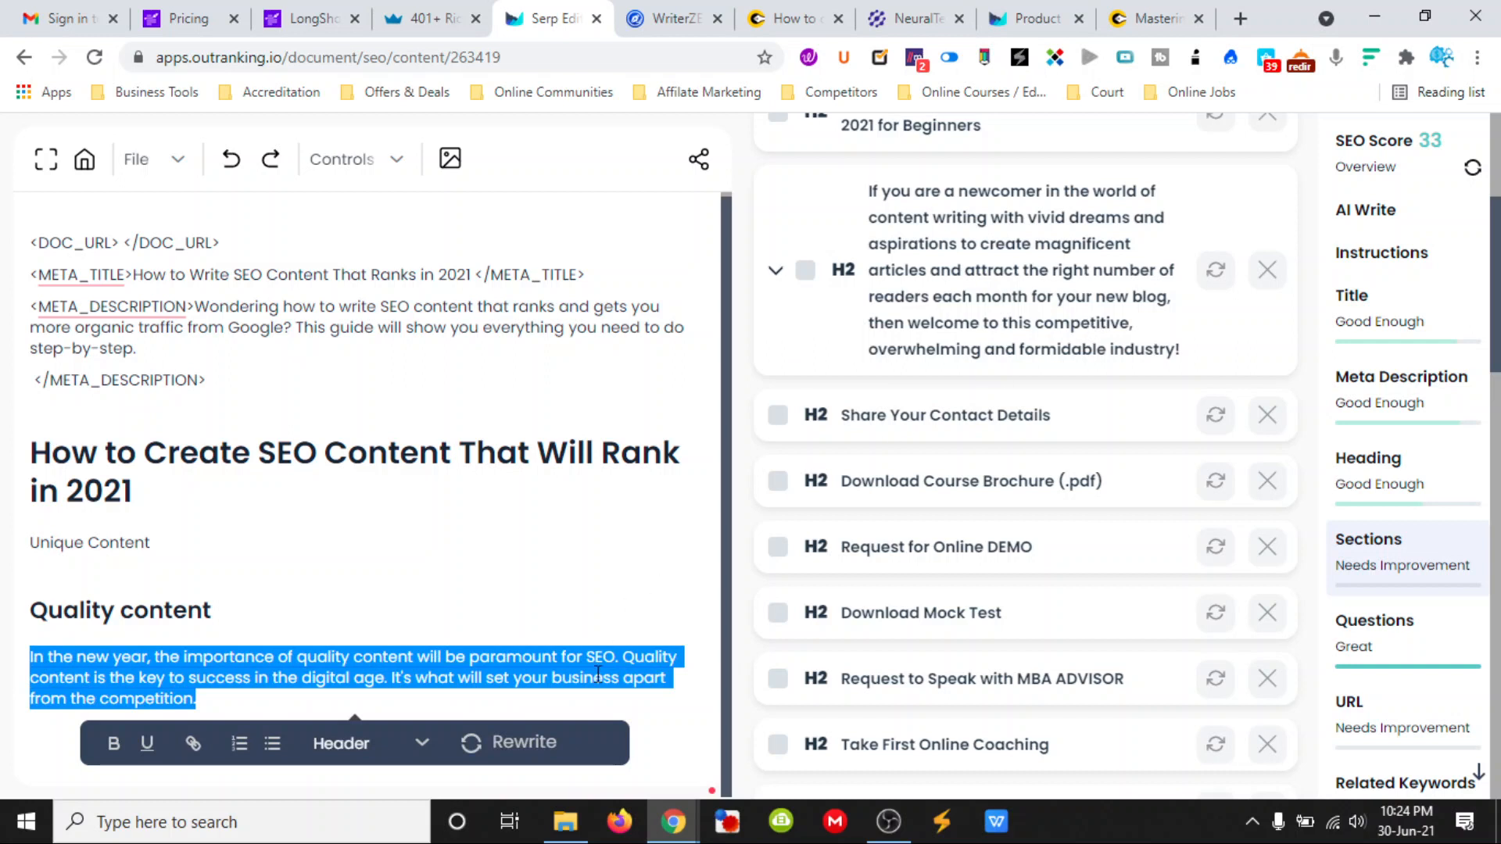
pyautogui.click(1380, 226)
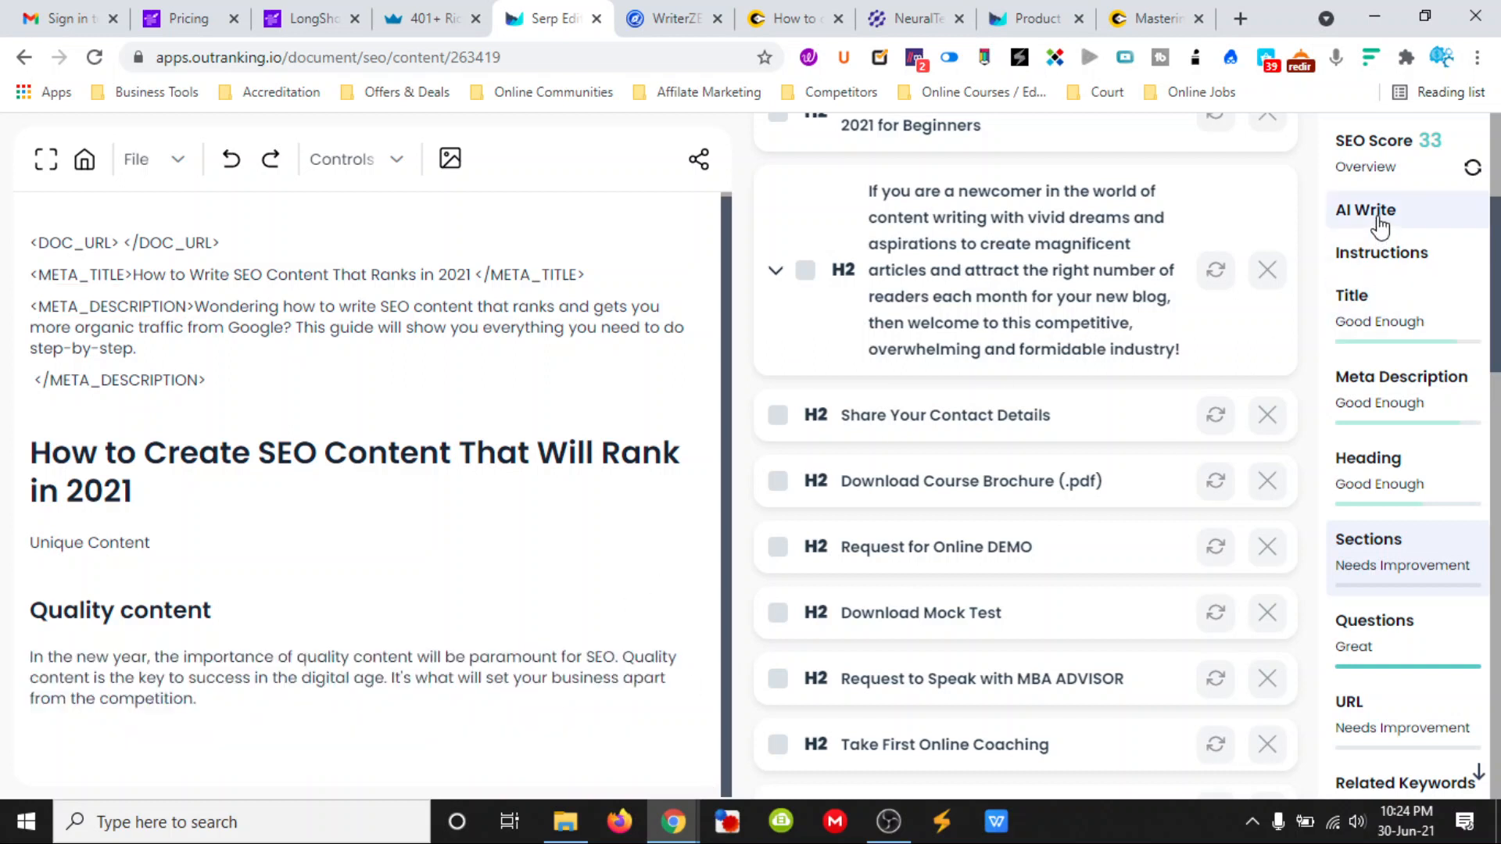
pyautogui.click(1380, 219)
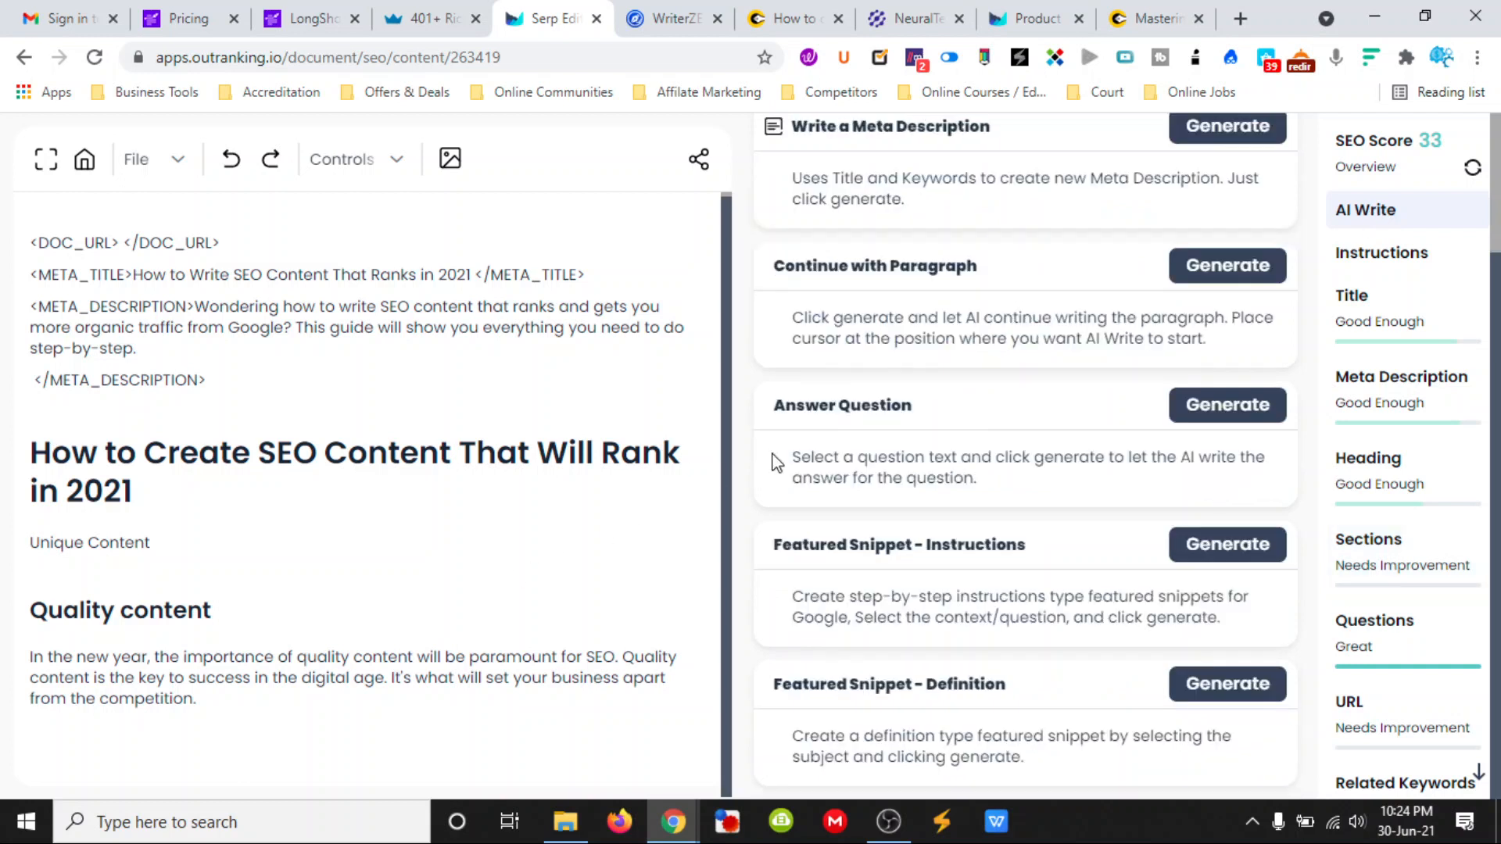
pyautogui.scroll(2, 984, 388)
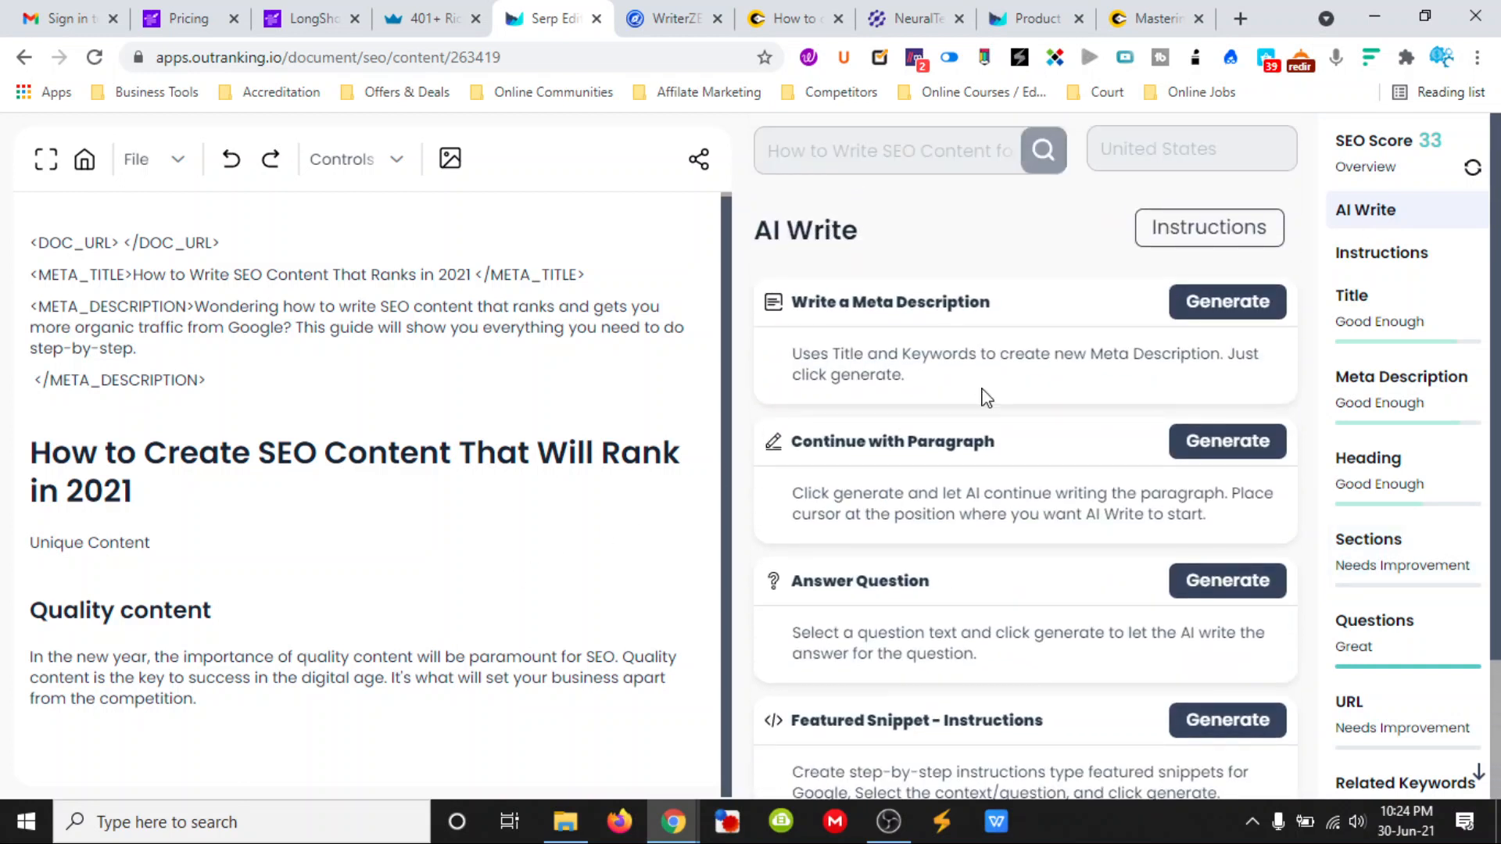
pyautogui.scroll(-2, 986, 397)
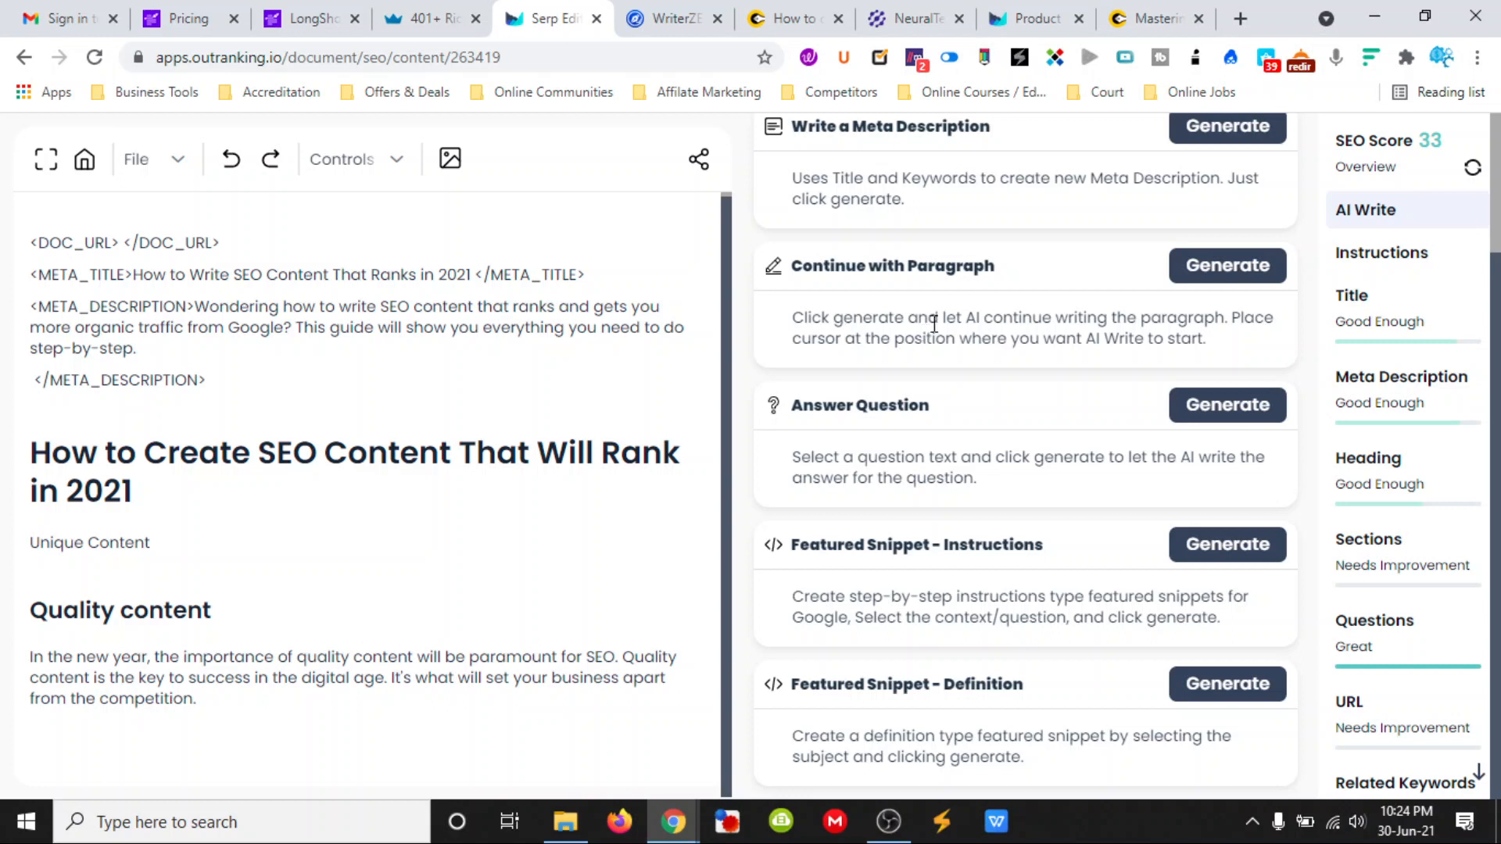
pyautogui.click(194, 700)
pyautogui.click(1227, 265)
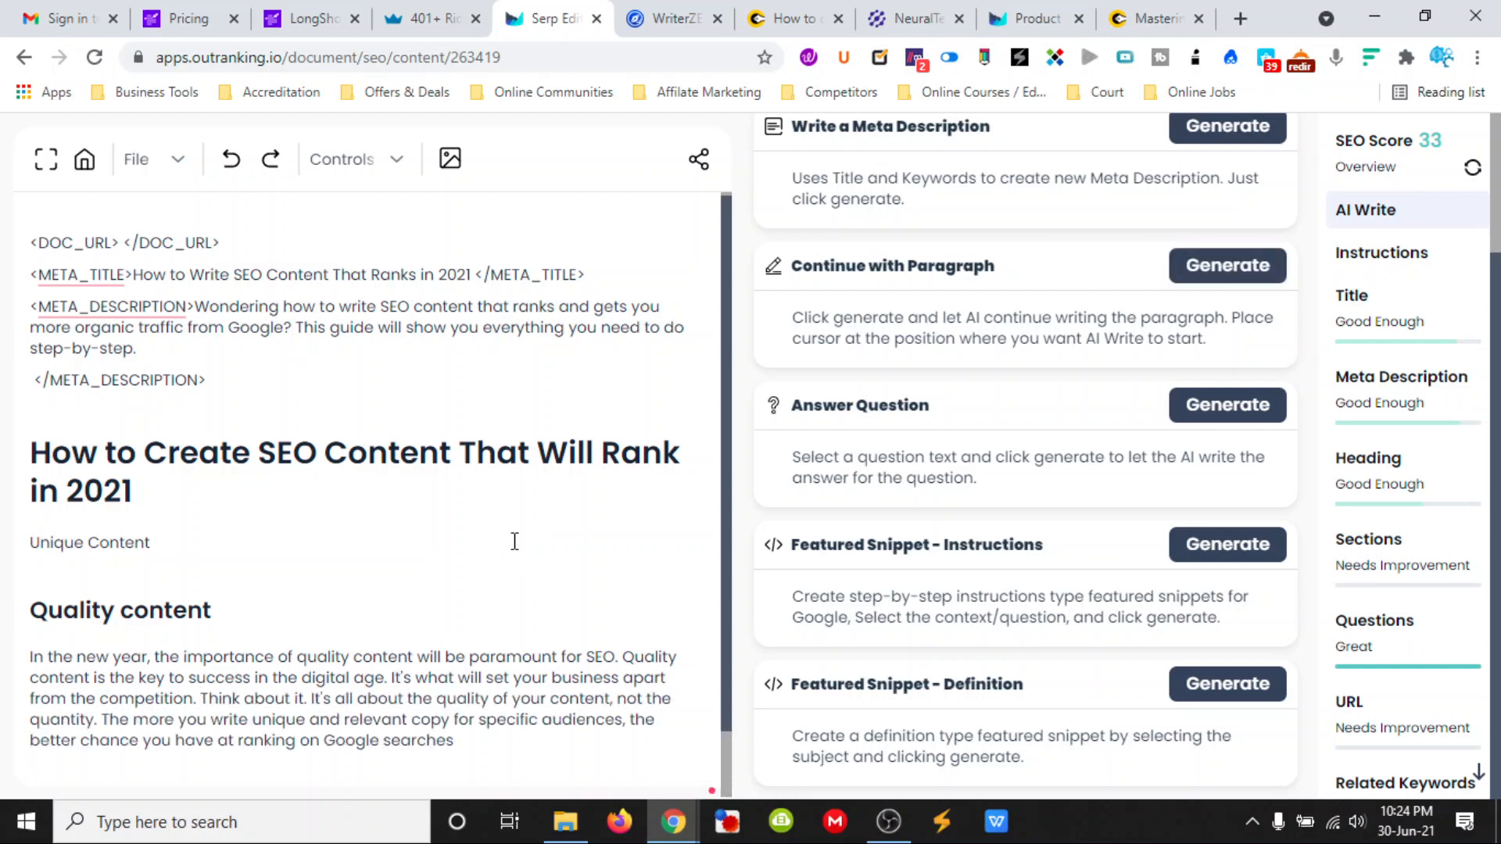
pyautogui.scroll(-1, 514, 541)
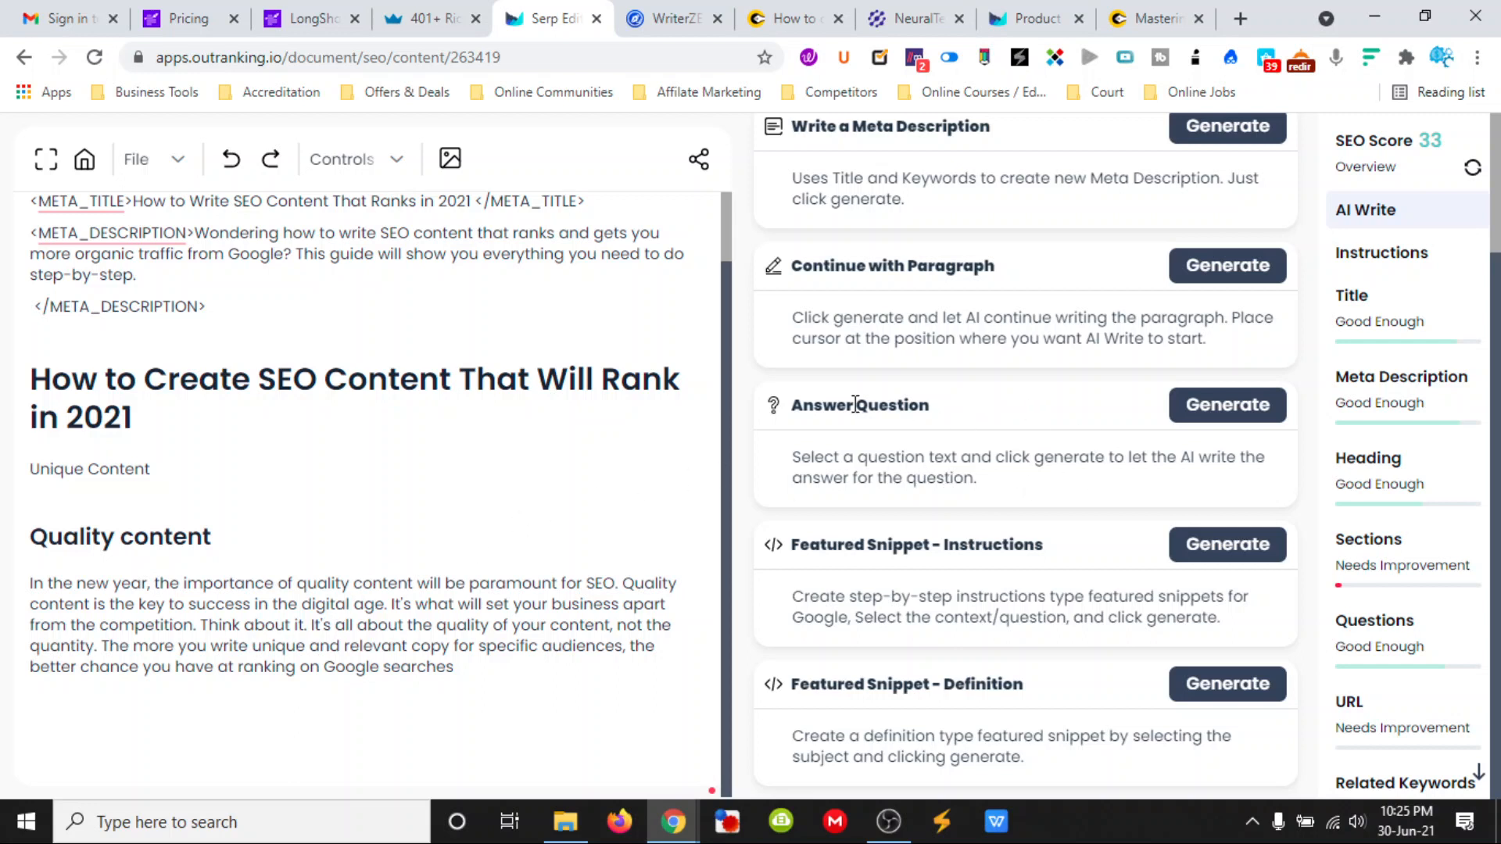
pyautogui.scroll(3, 955, 582)
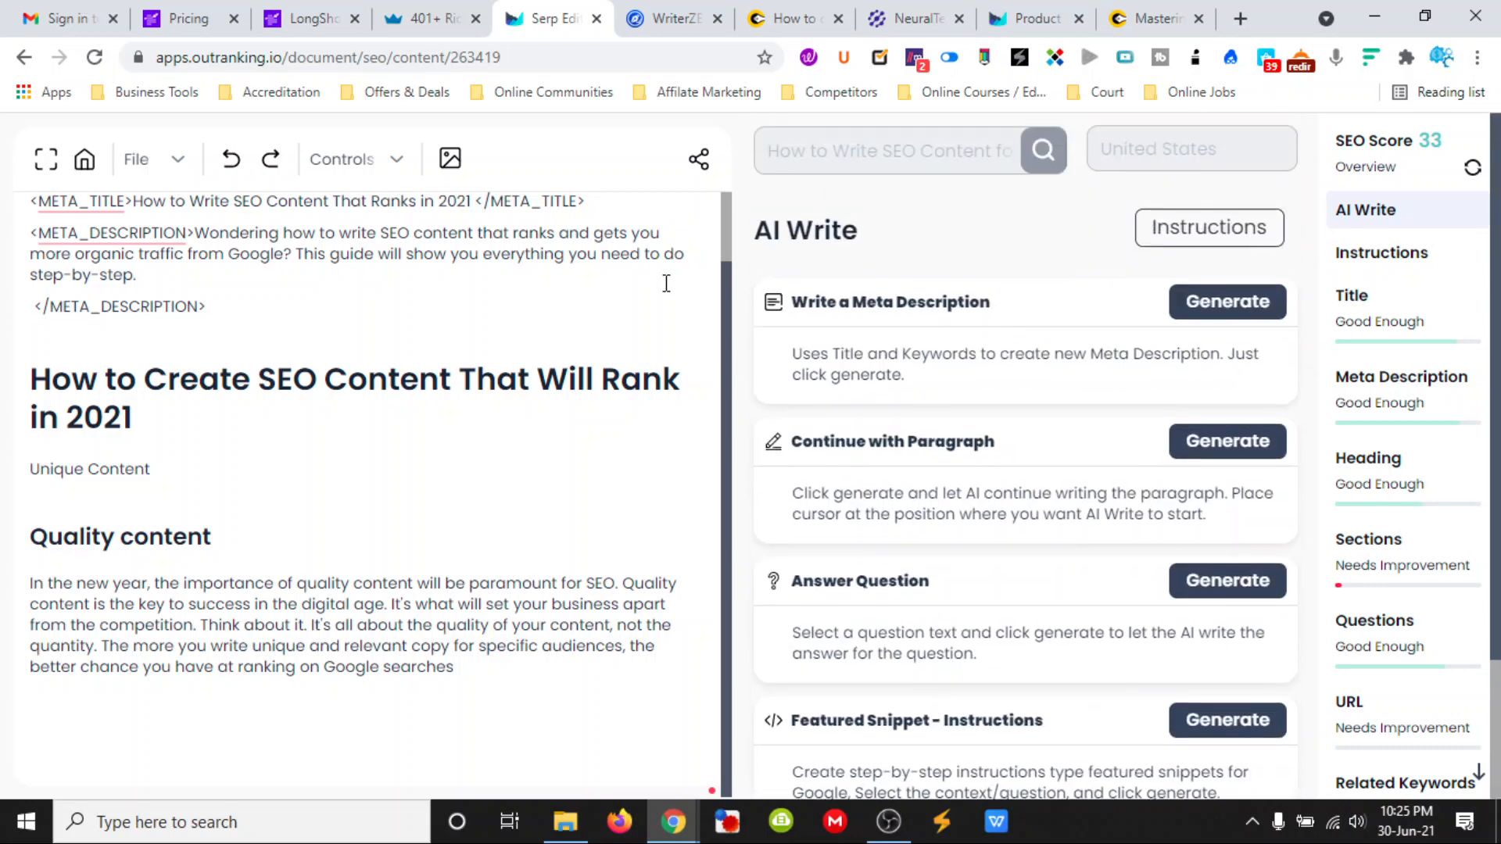
# - Compare the LongShot blog with the NeuralText site, the Outranking document and the ClosersCopy feature overview
pyautogui.click(313, 23)
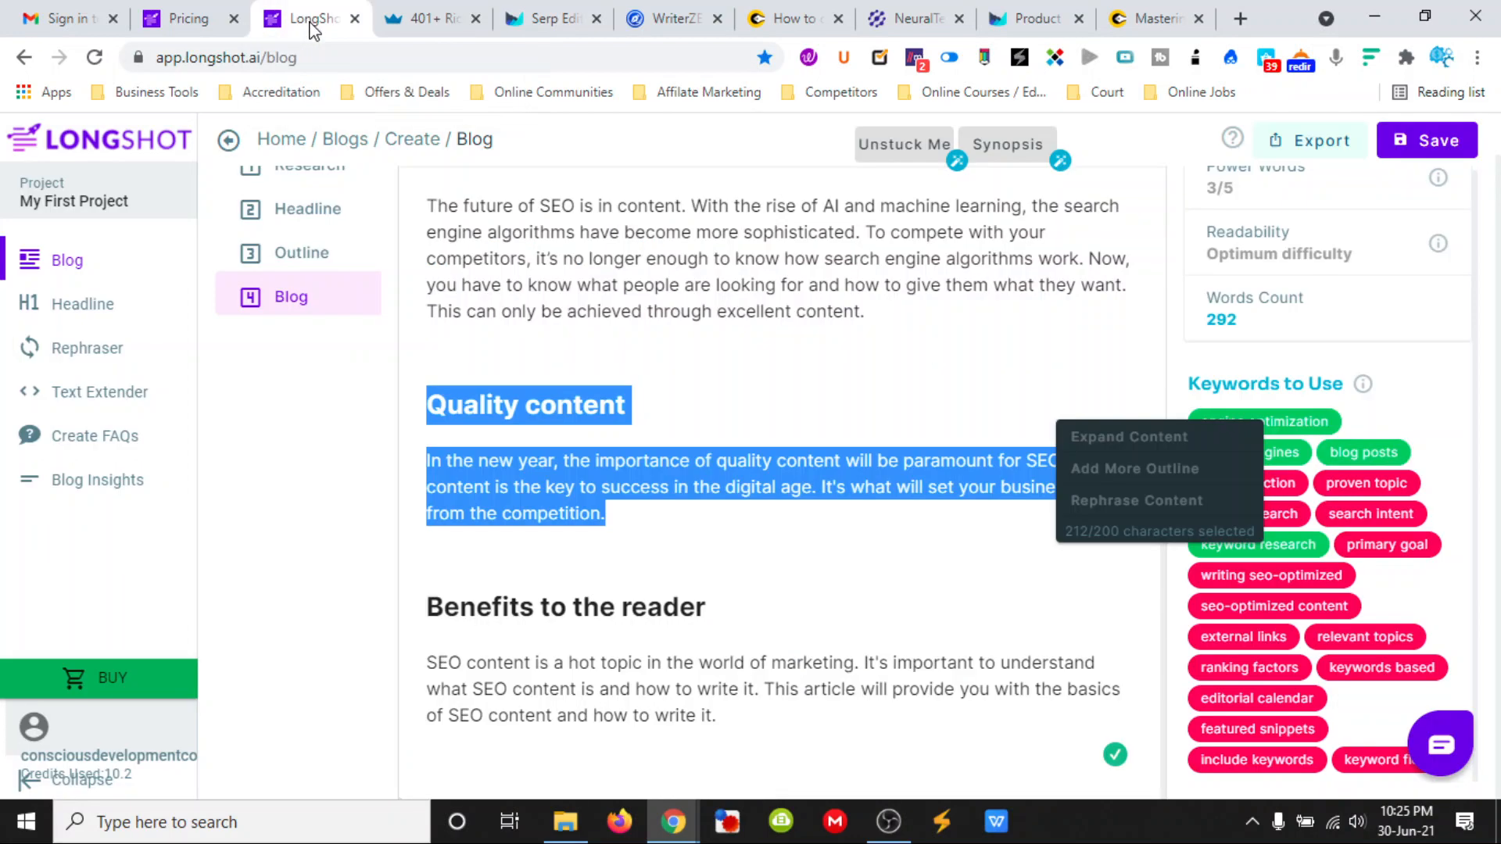
pyautogui.click(916, 24)
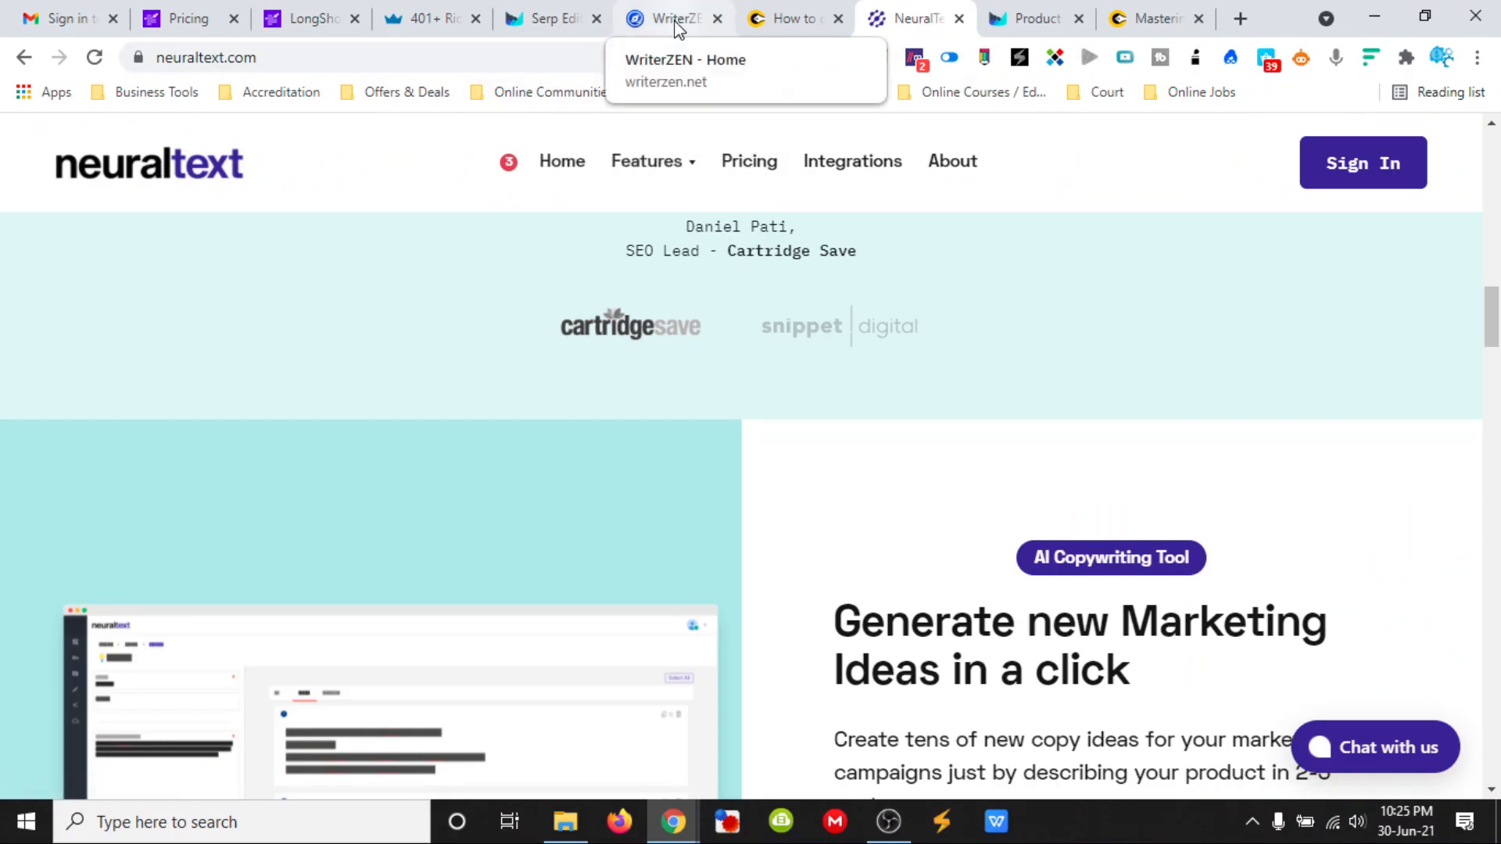
pyautogui.click(557, 22)
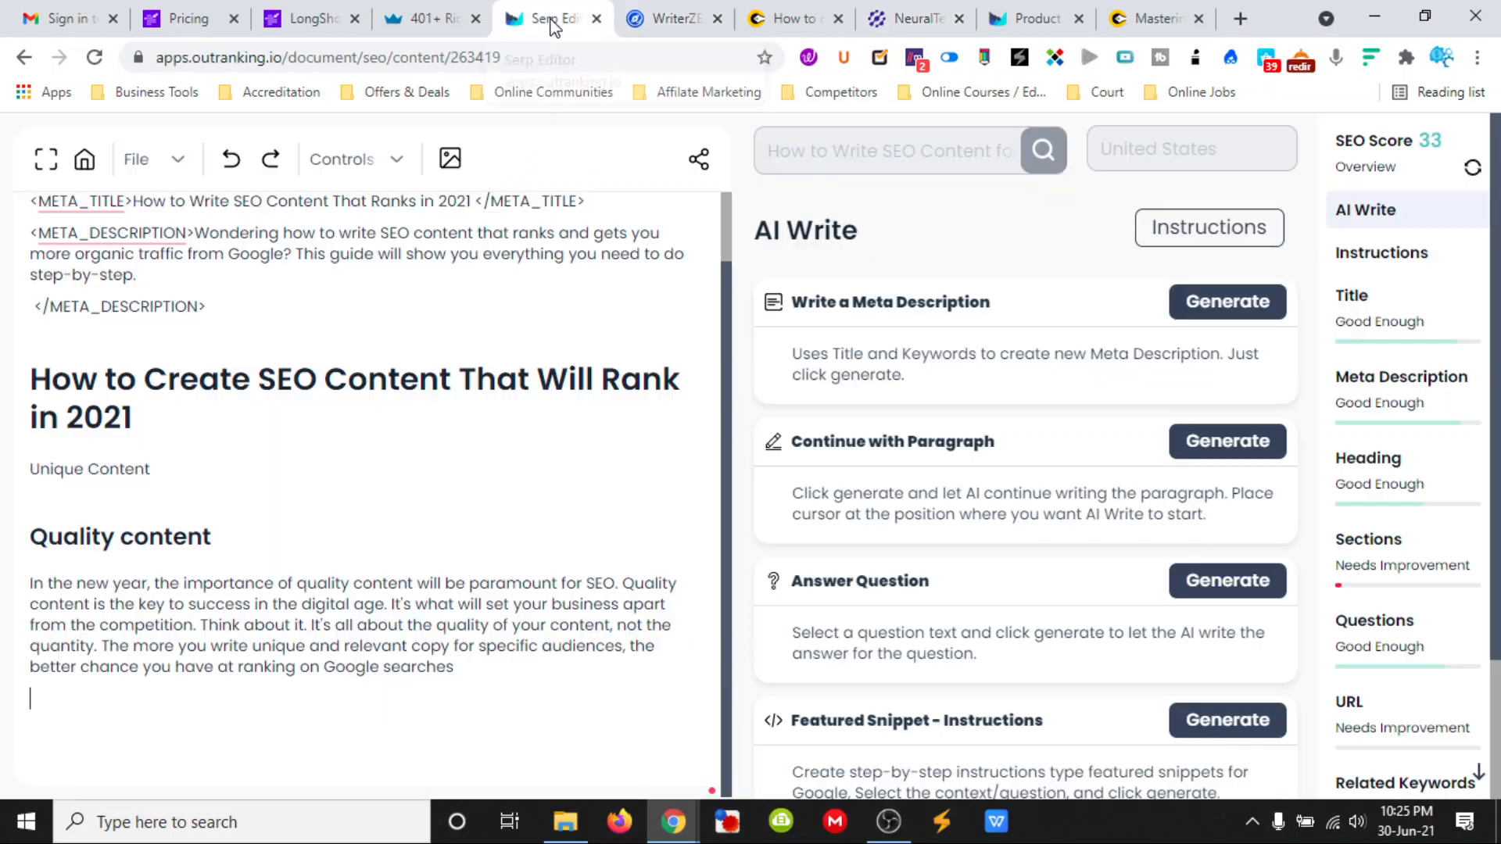
pyautogui.click(417, 21)
pyautogui.click(1131, 21)
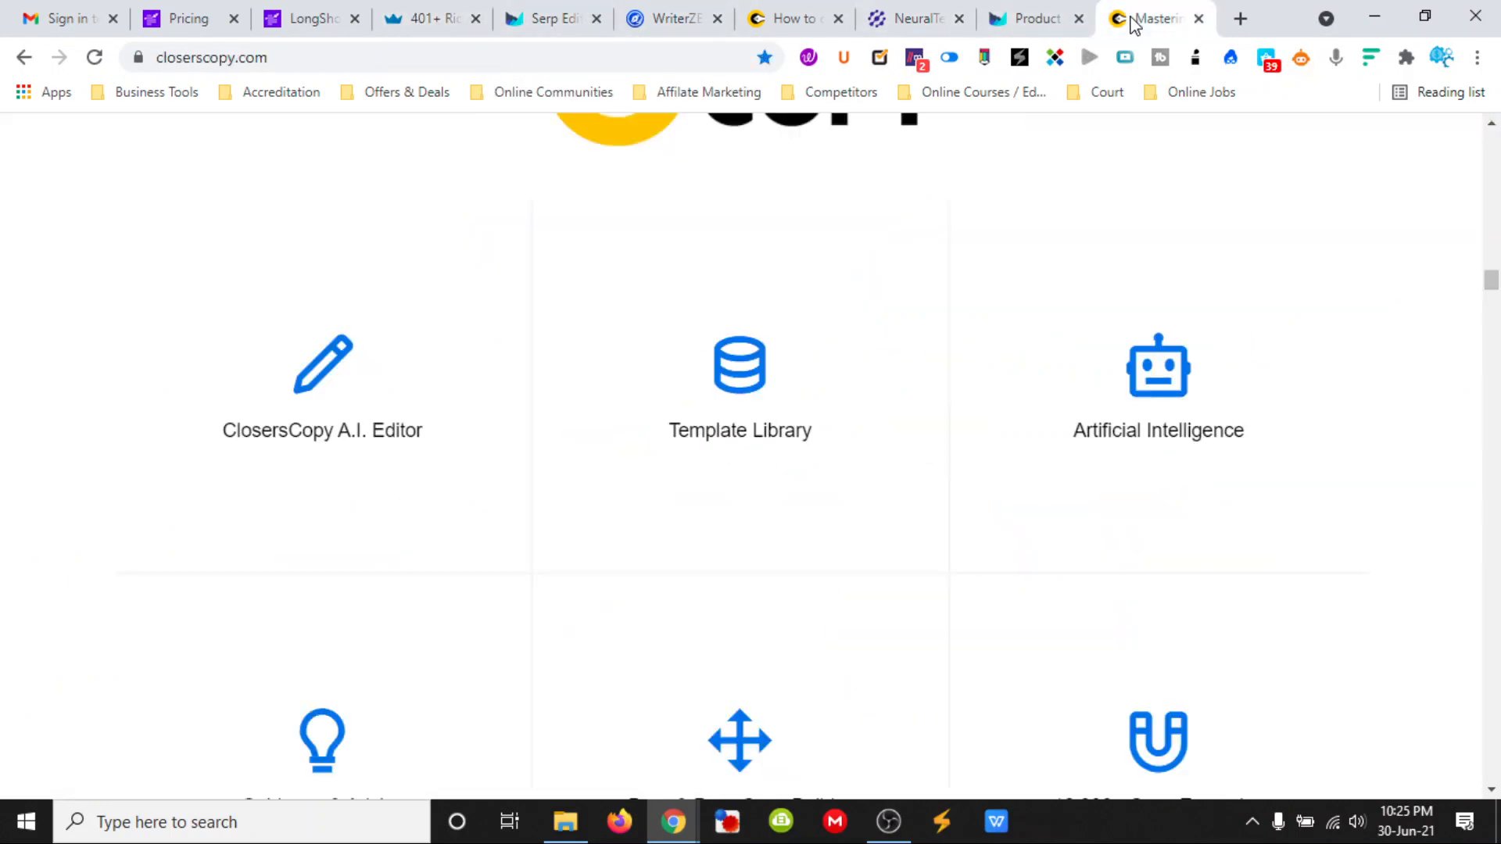
pyautogui.moveTo(664, 318)
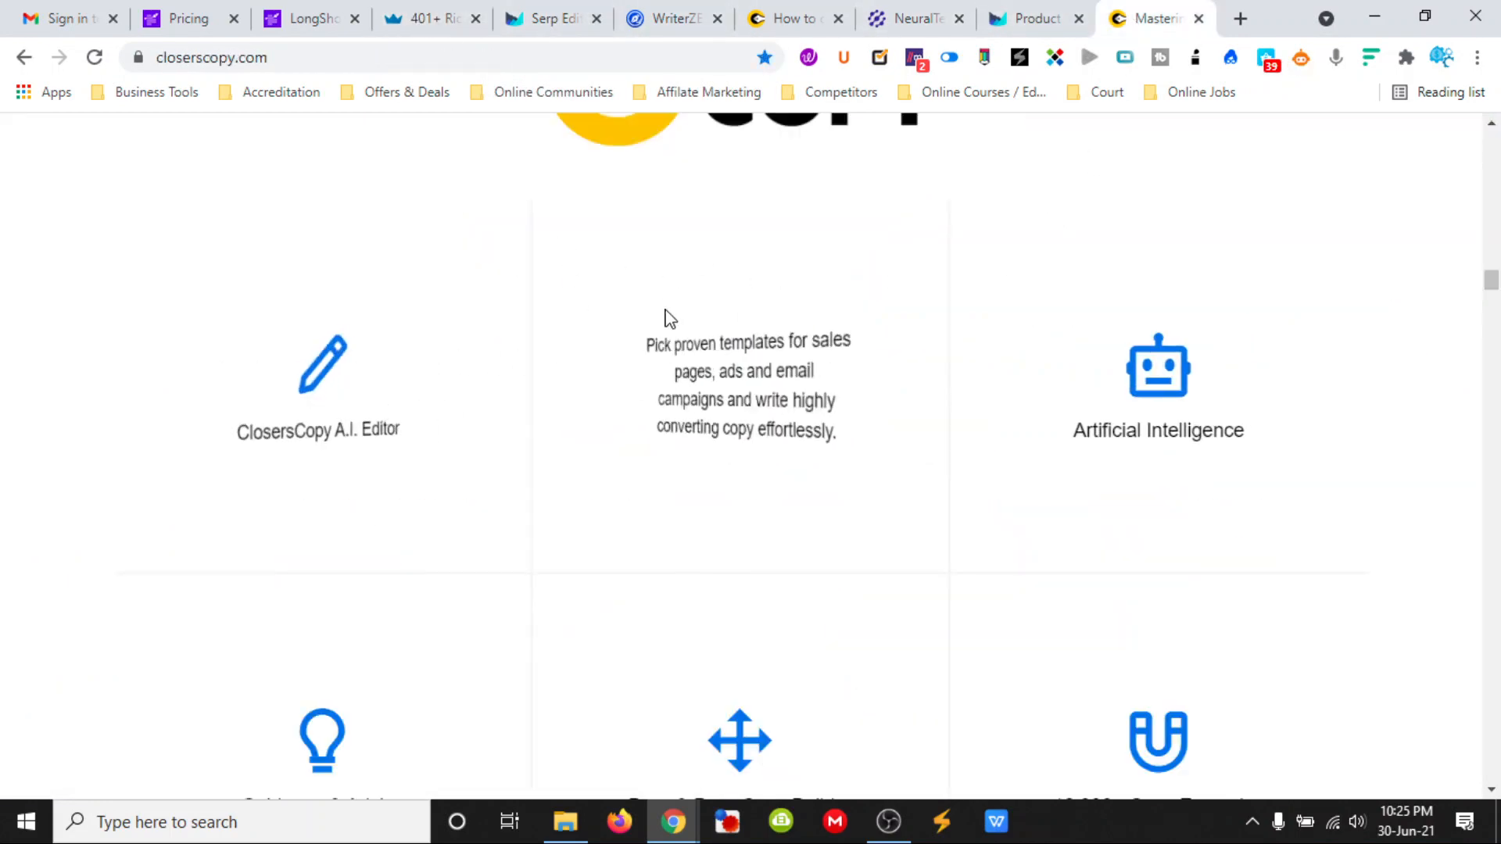
# - Read through the ClosersCopy article "How to create amazing SEO content in 2021", including its "SEO techniques" section
pyautogui.click(790, 22)
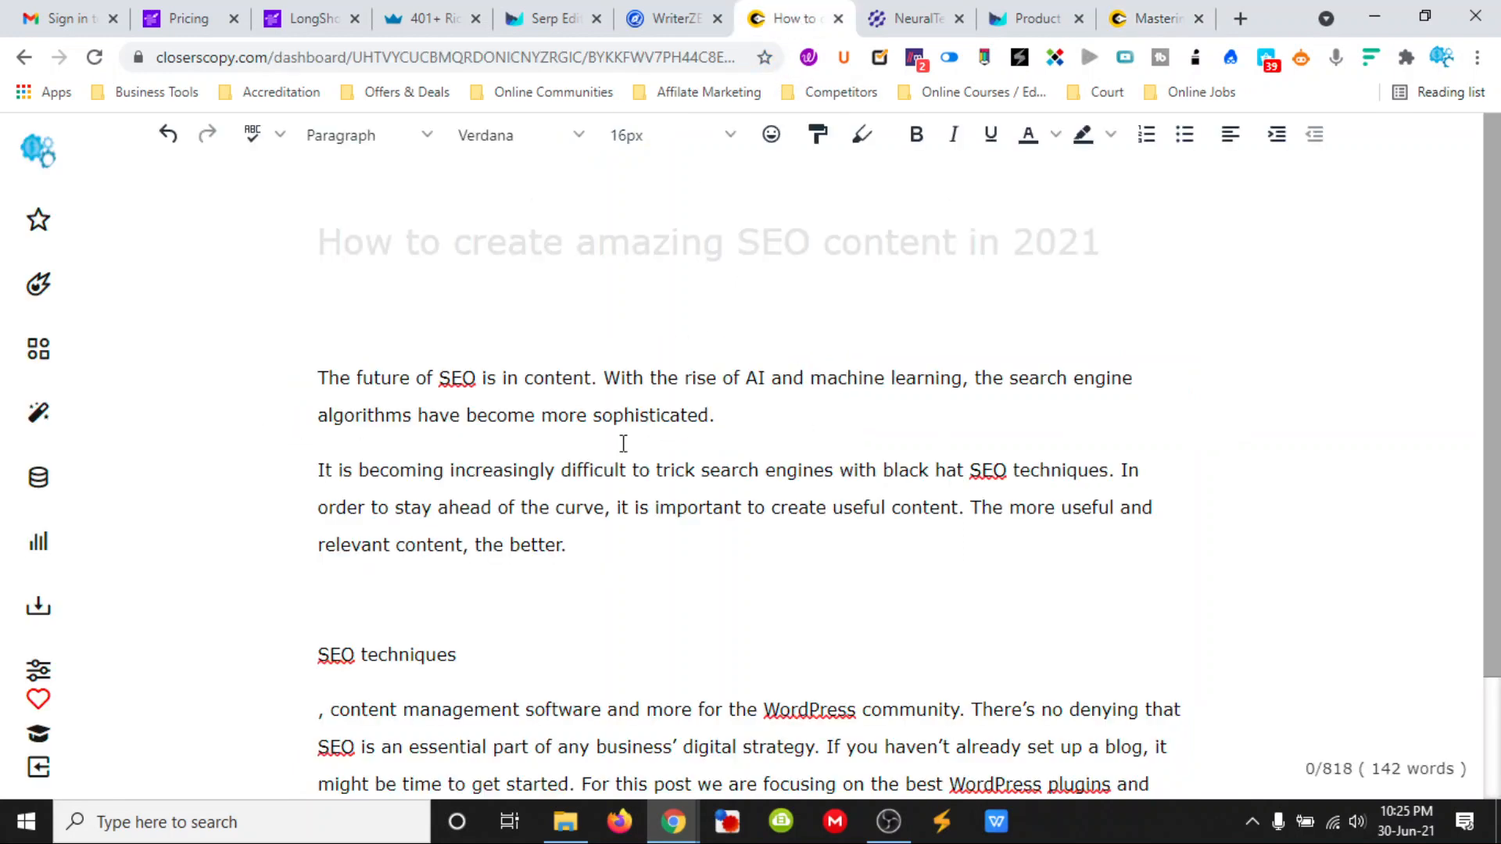
pyautogui.scroll(-2, 620, 446)
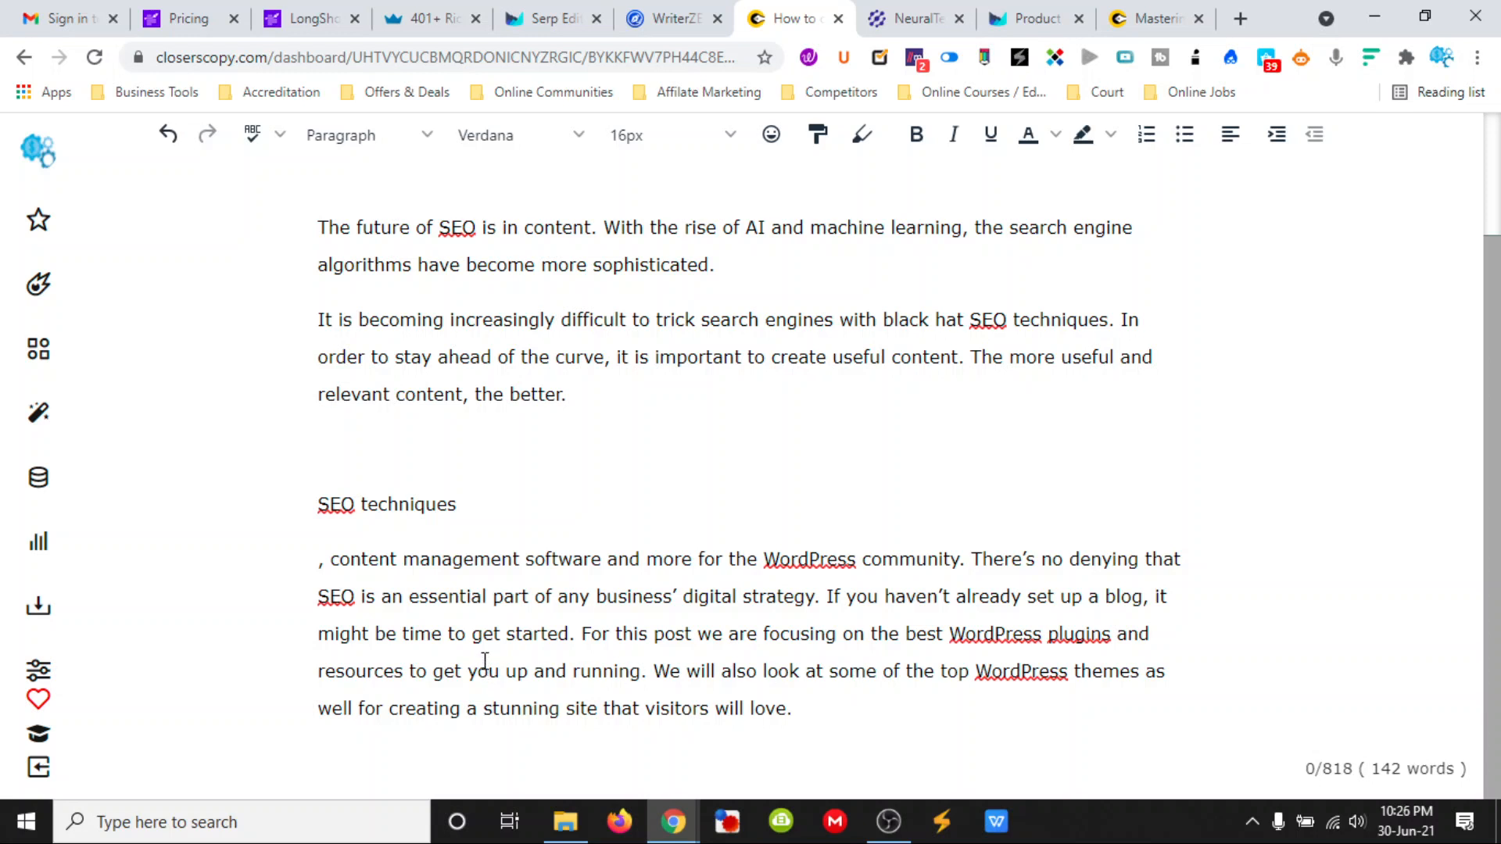
pyautogui.scroll(2, 454, 552)
pyautogui.scroll(-2, 436, 547)
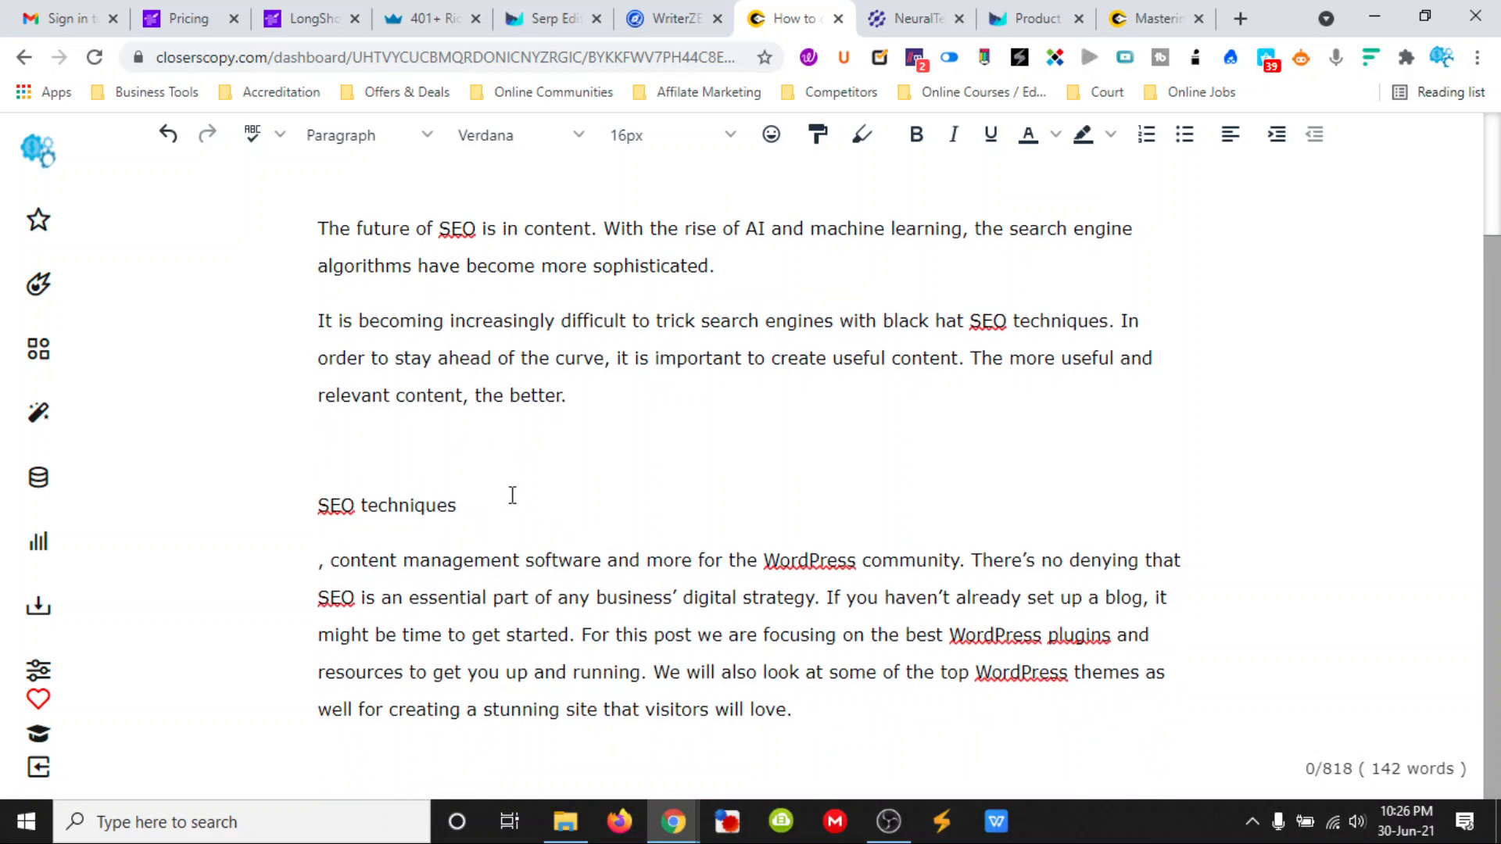
pyautogui.scroll(3, 538, 369)
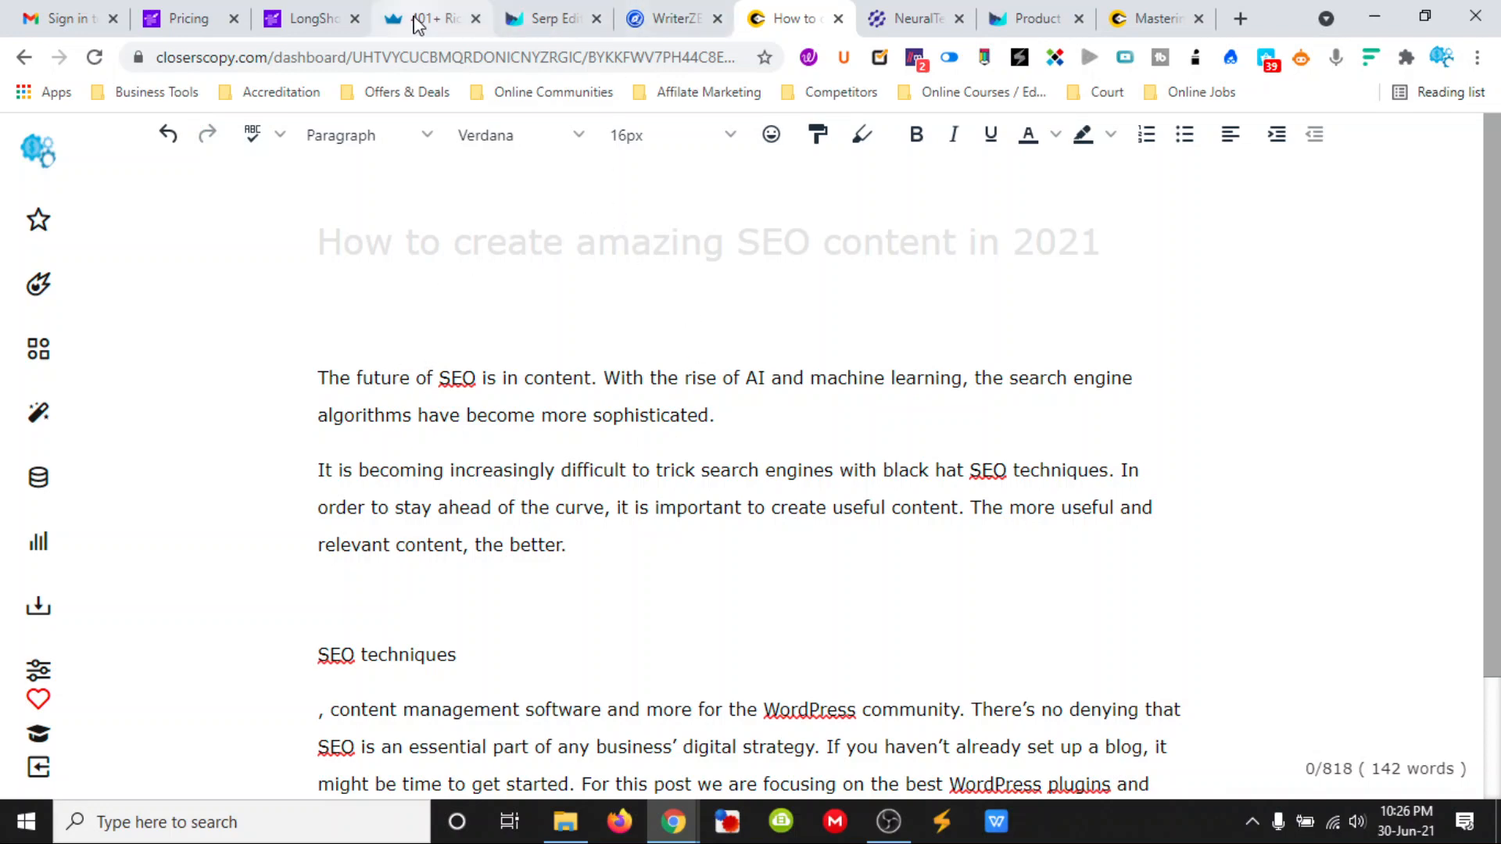
# - Review the Outranking document from its beginning, then return to LongShot and view the start of the blog article
pyautogui.click(573, 24)
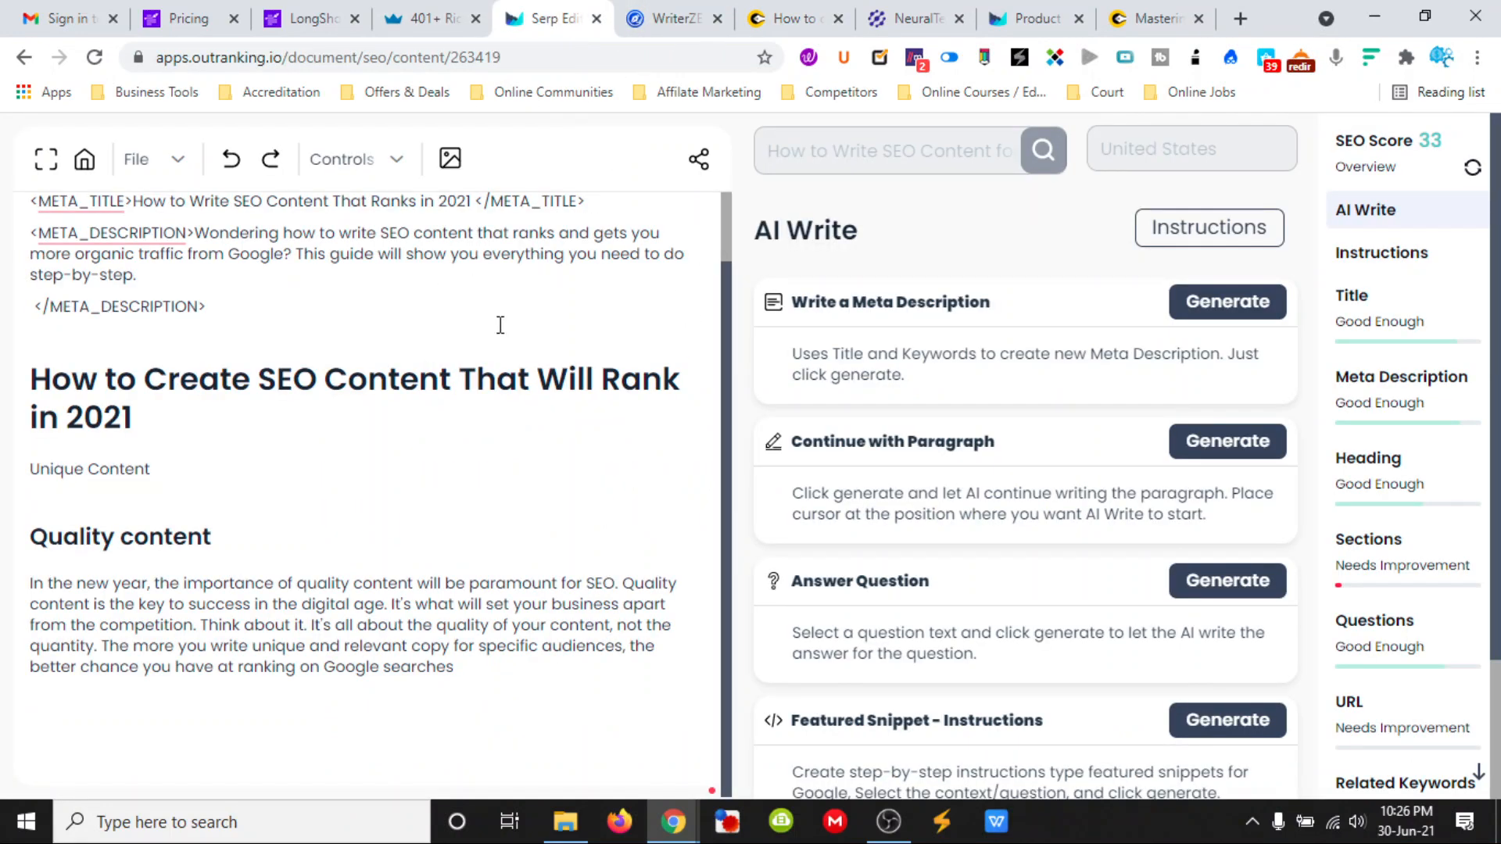
pyautogui.scroll(1, 494, 340)
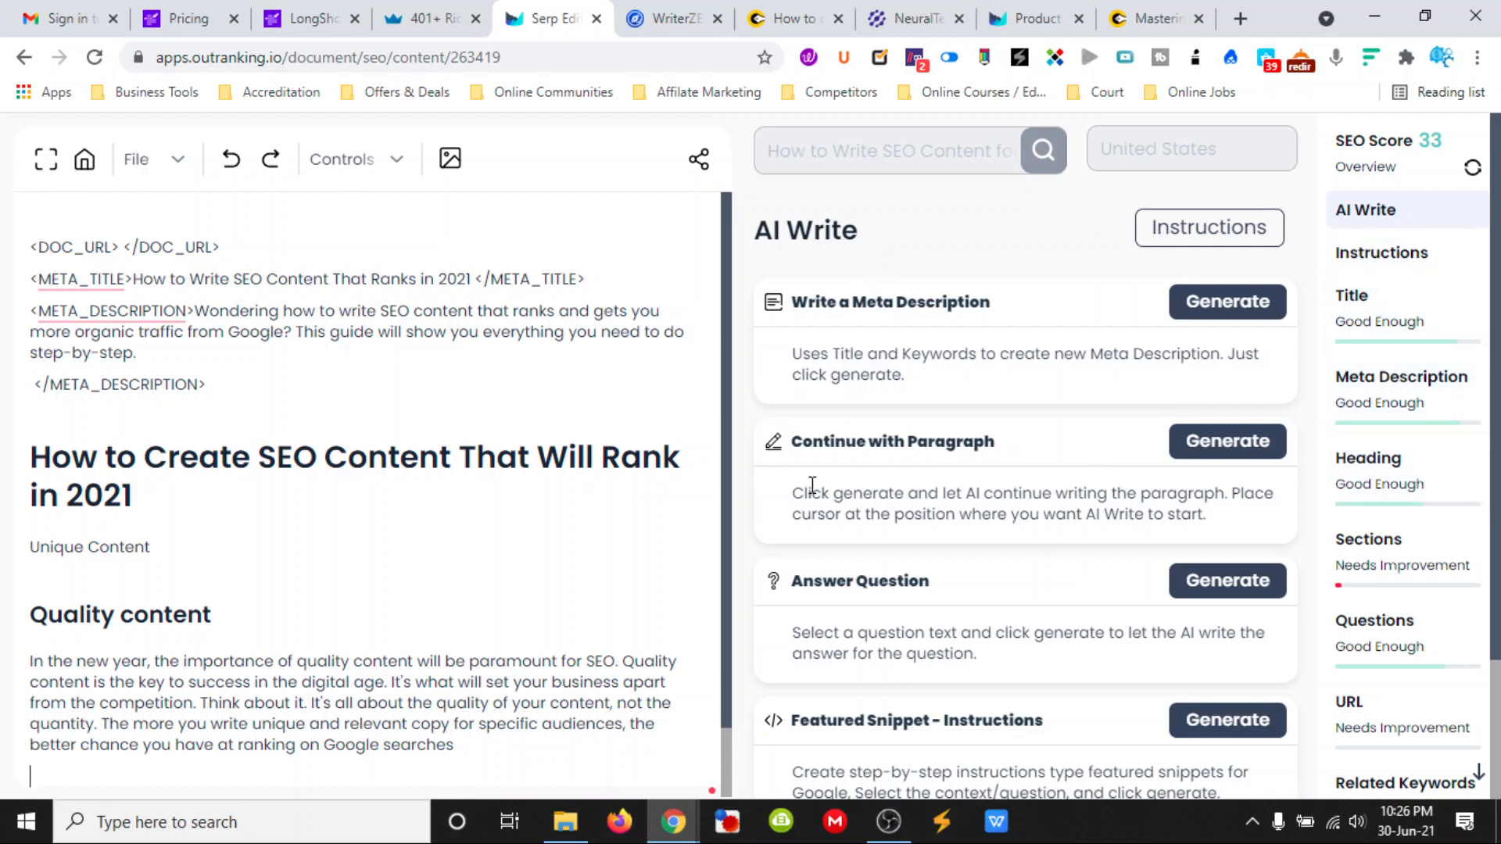
pyautogui.click(305, 22)
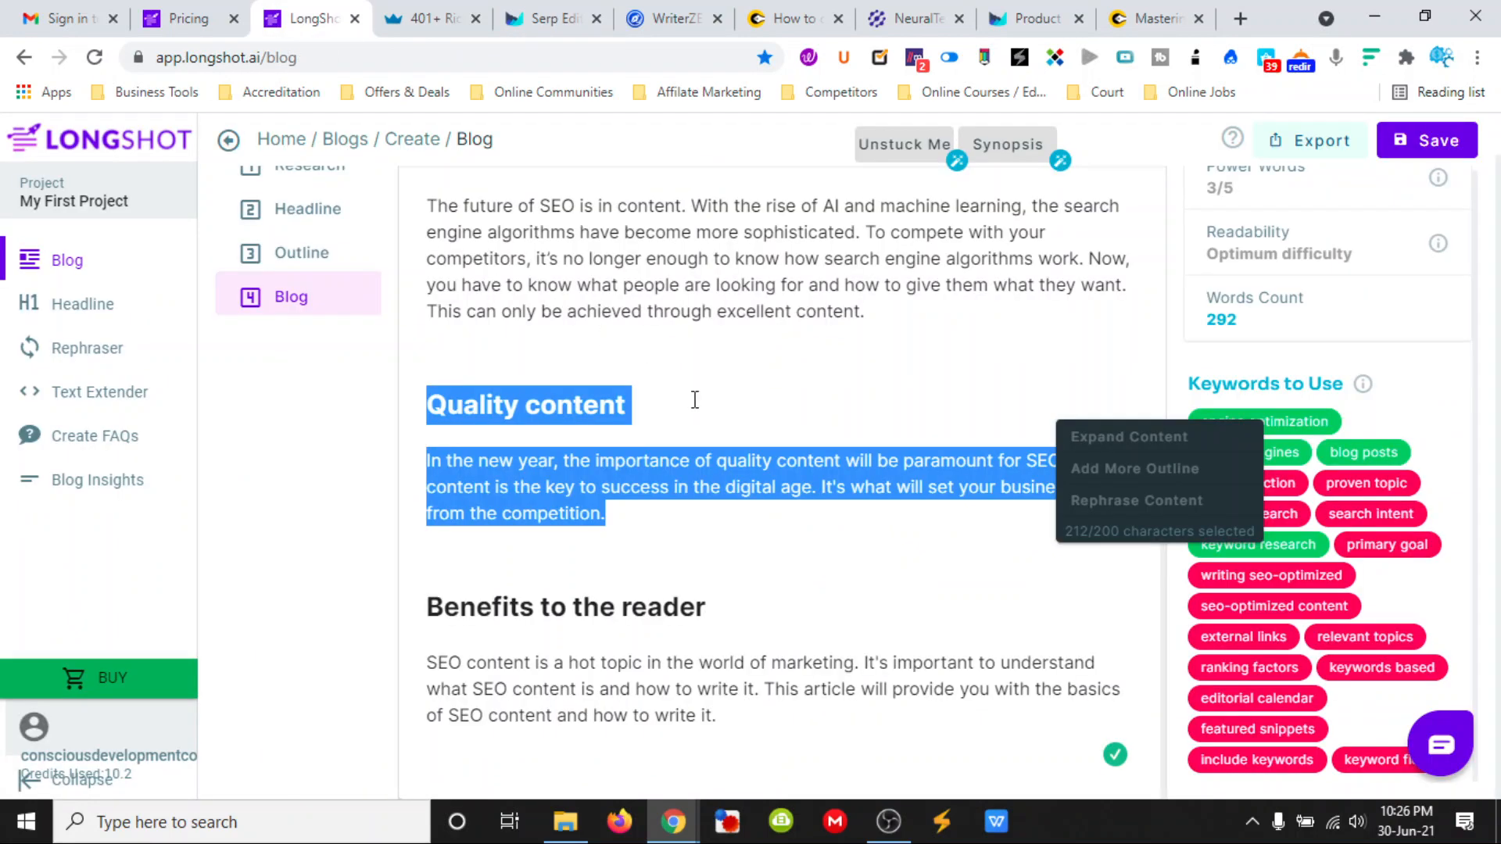
pyautogui.click(822, 396)
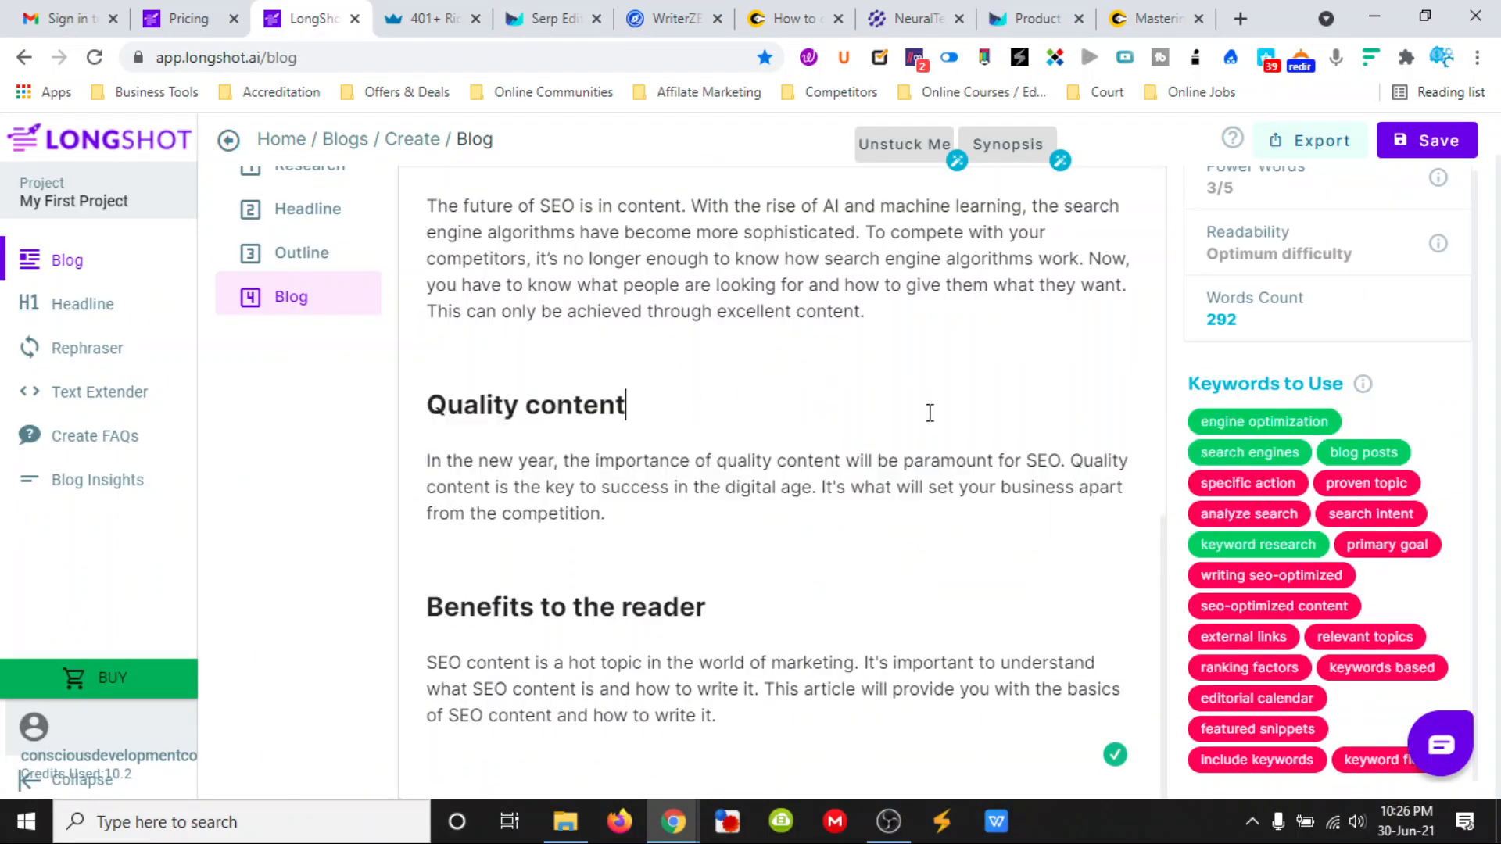
pyautogui.scroll(10, 930, 413)
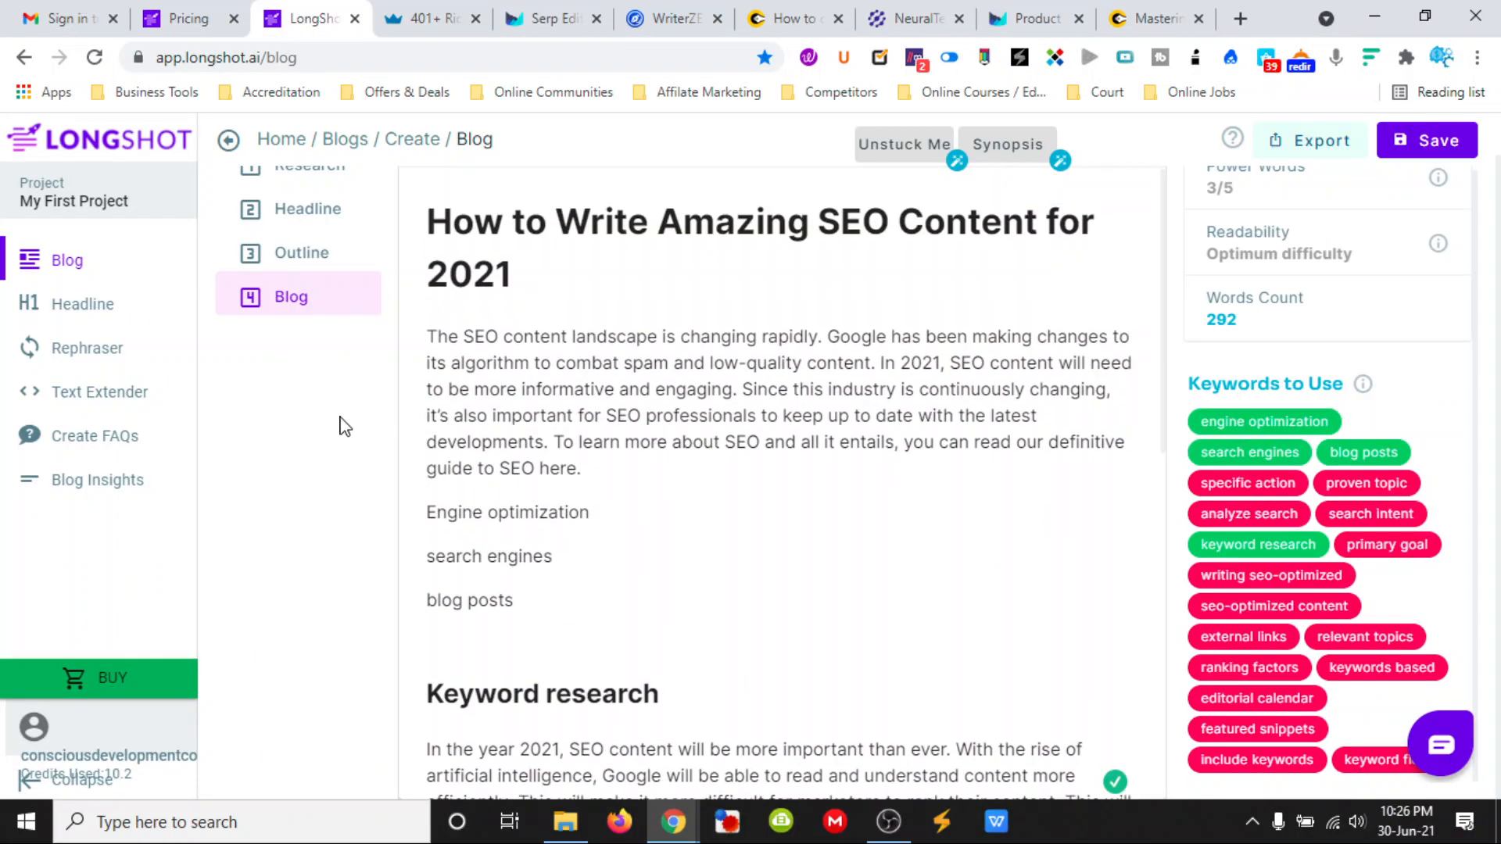
# - Check the credit usage on the LongShot account page and return to the blog article
pyautogui.click(148, 759)
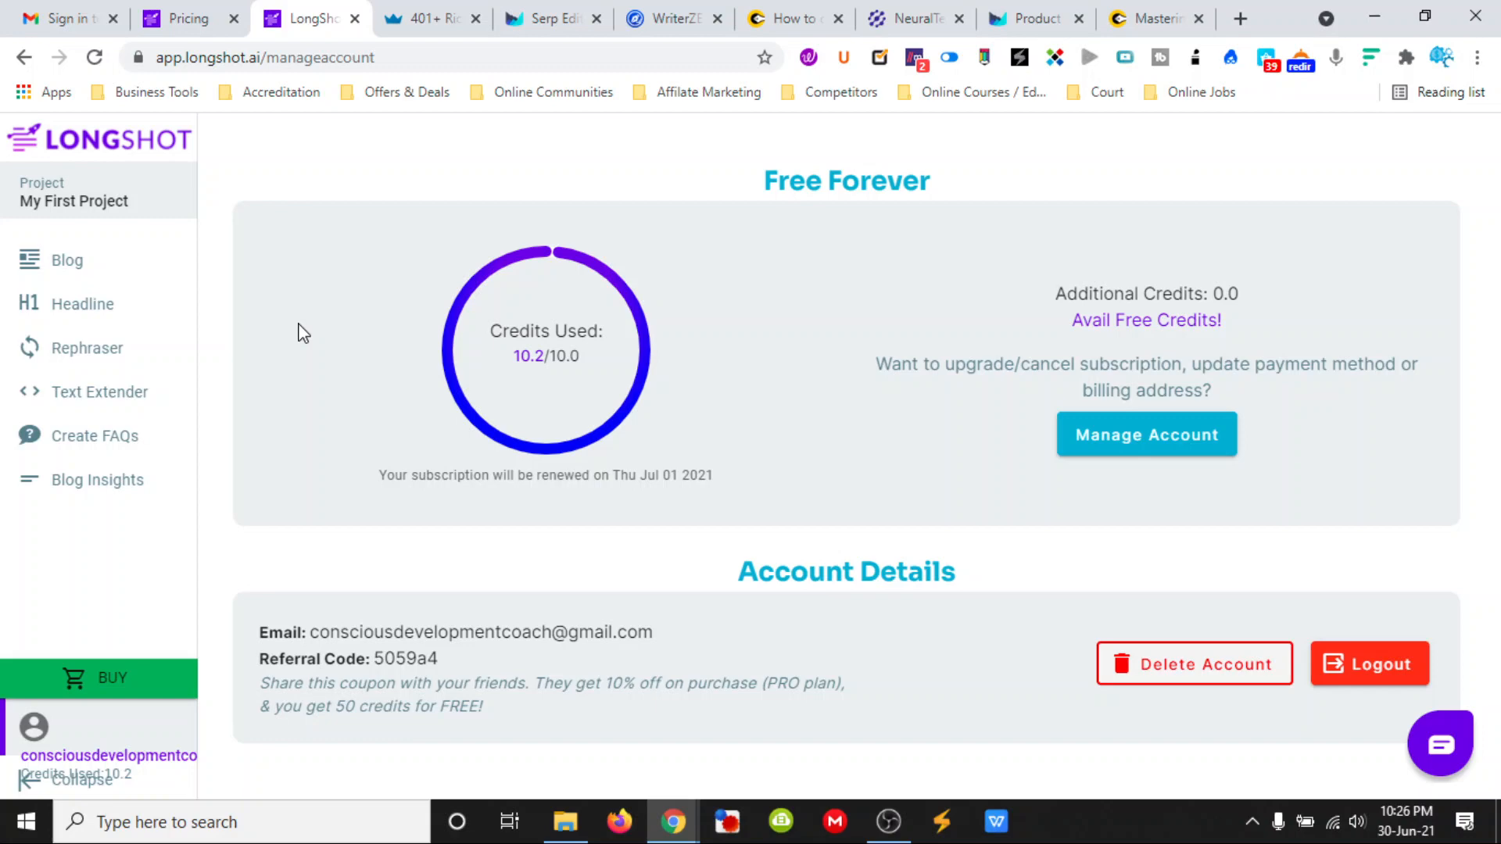
pyautogui.click(67, 265)
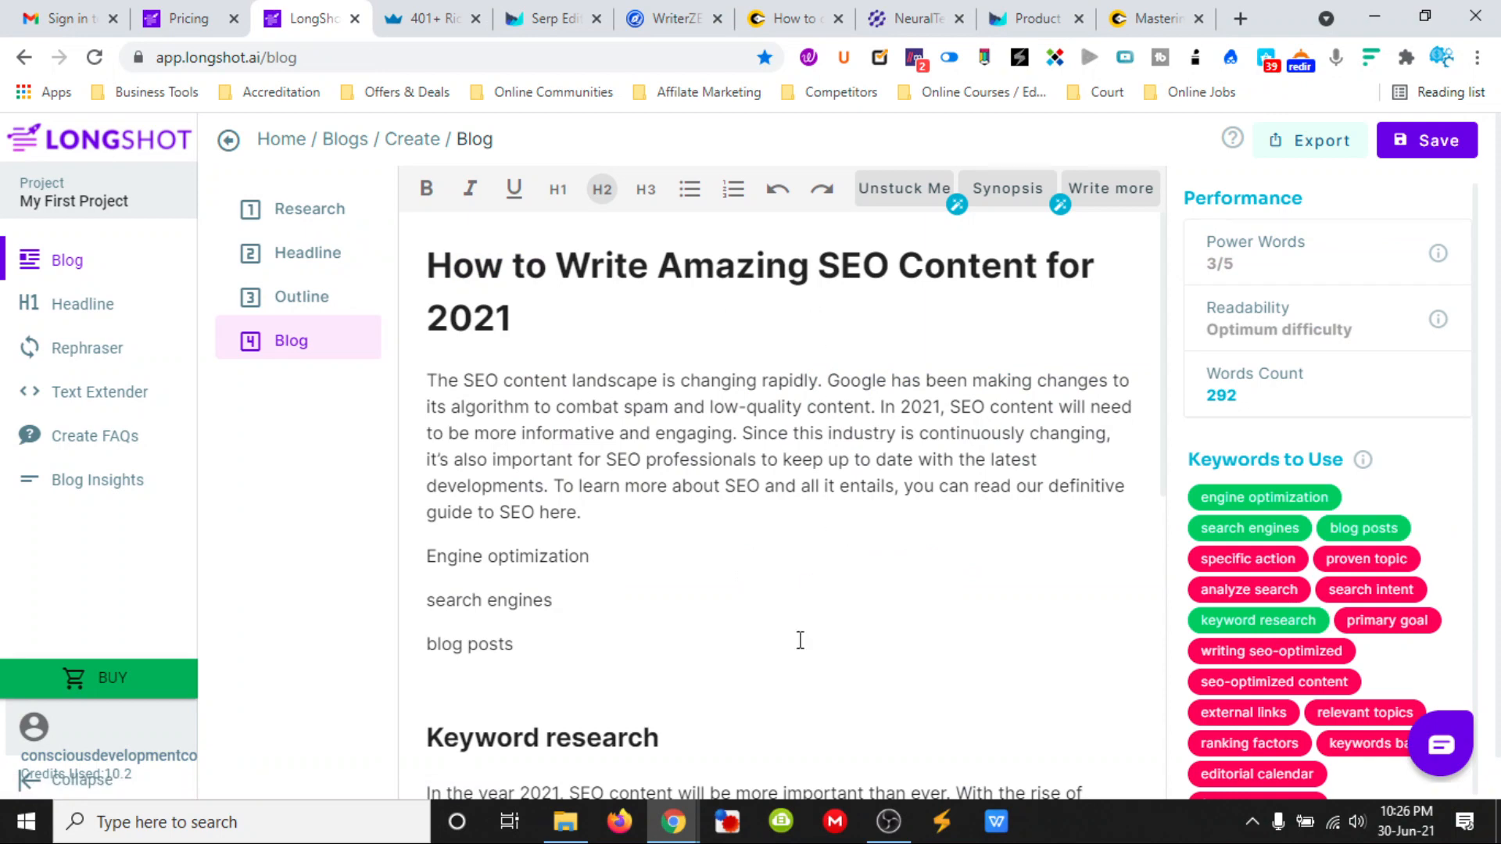
pyautogui.click(888, 821)
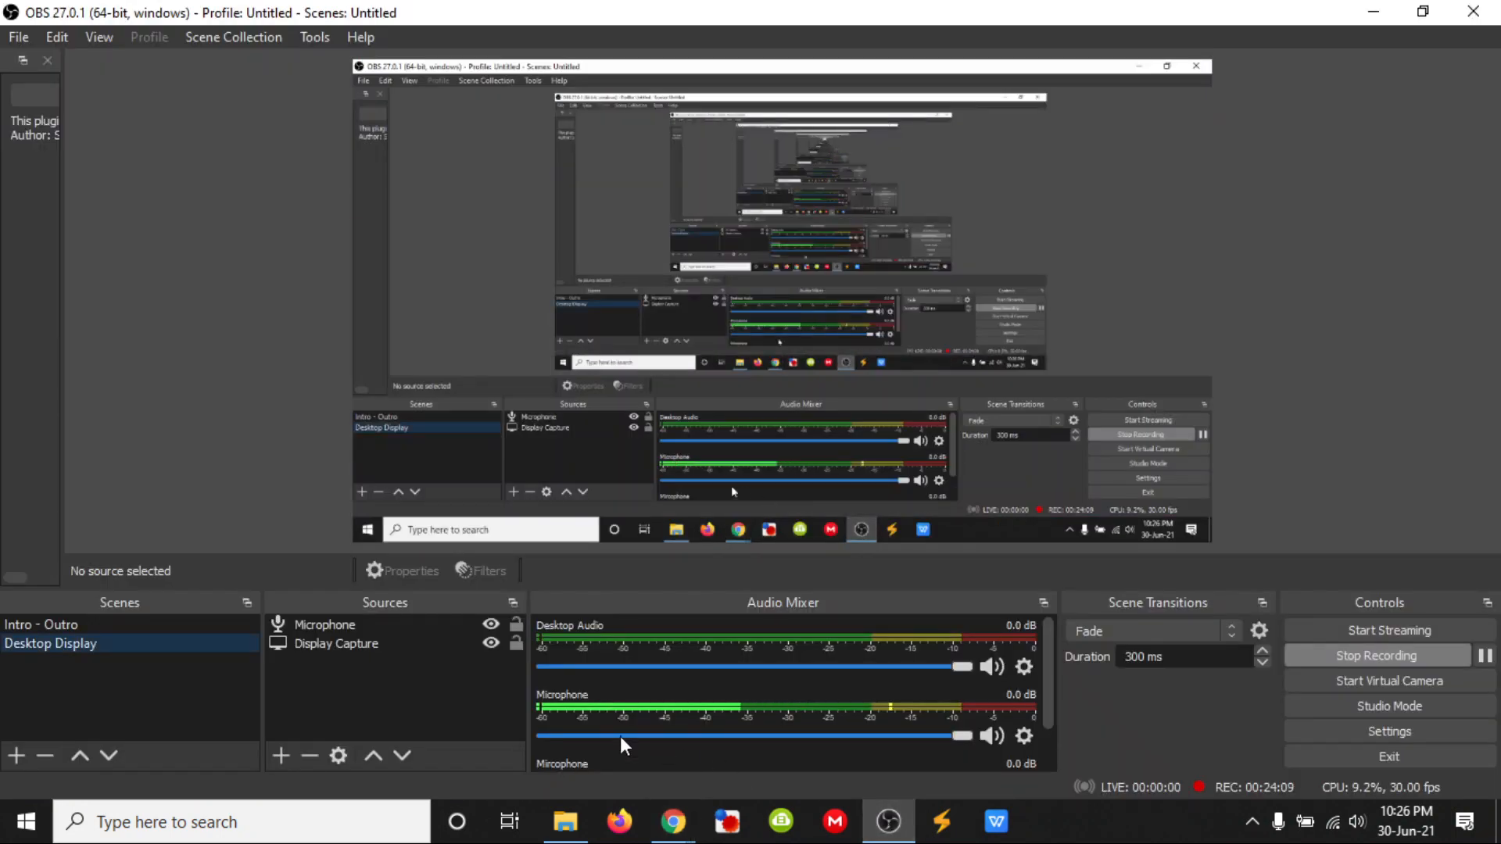